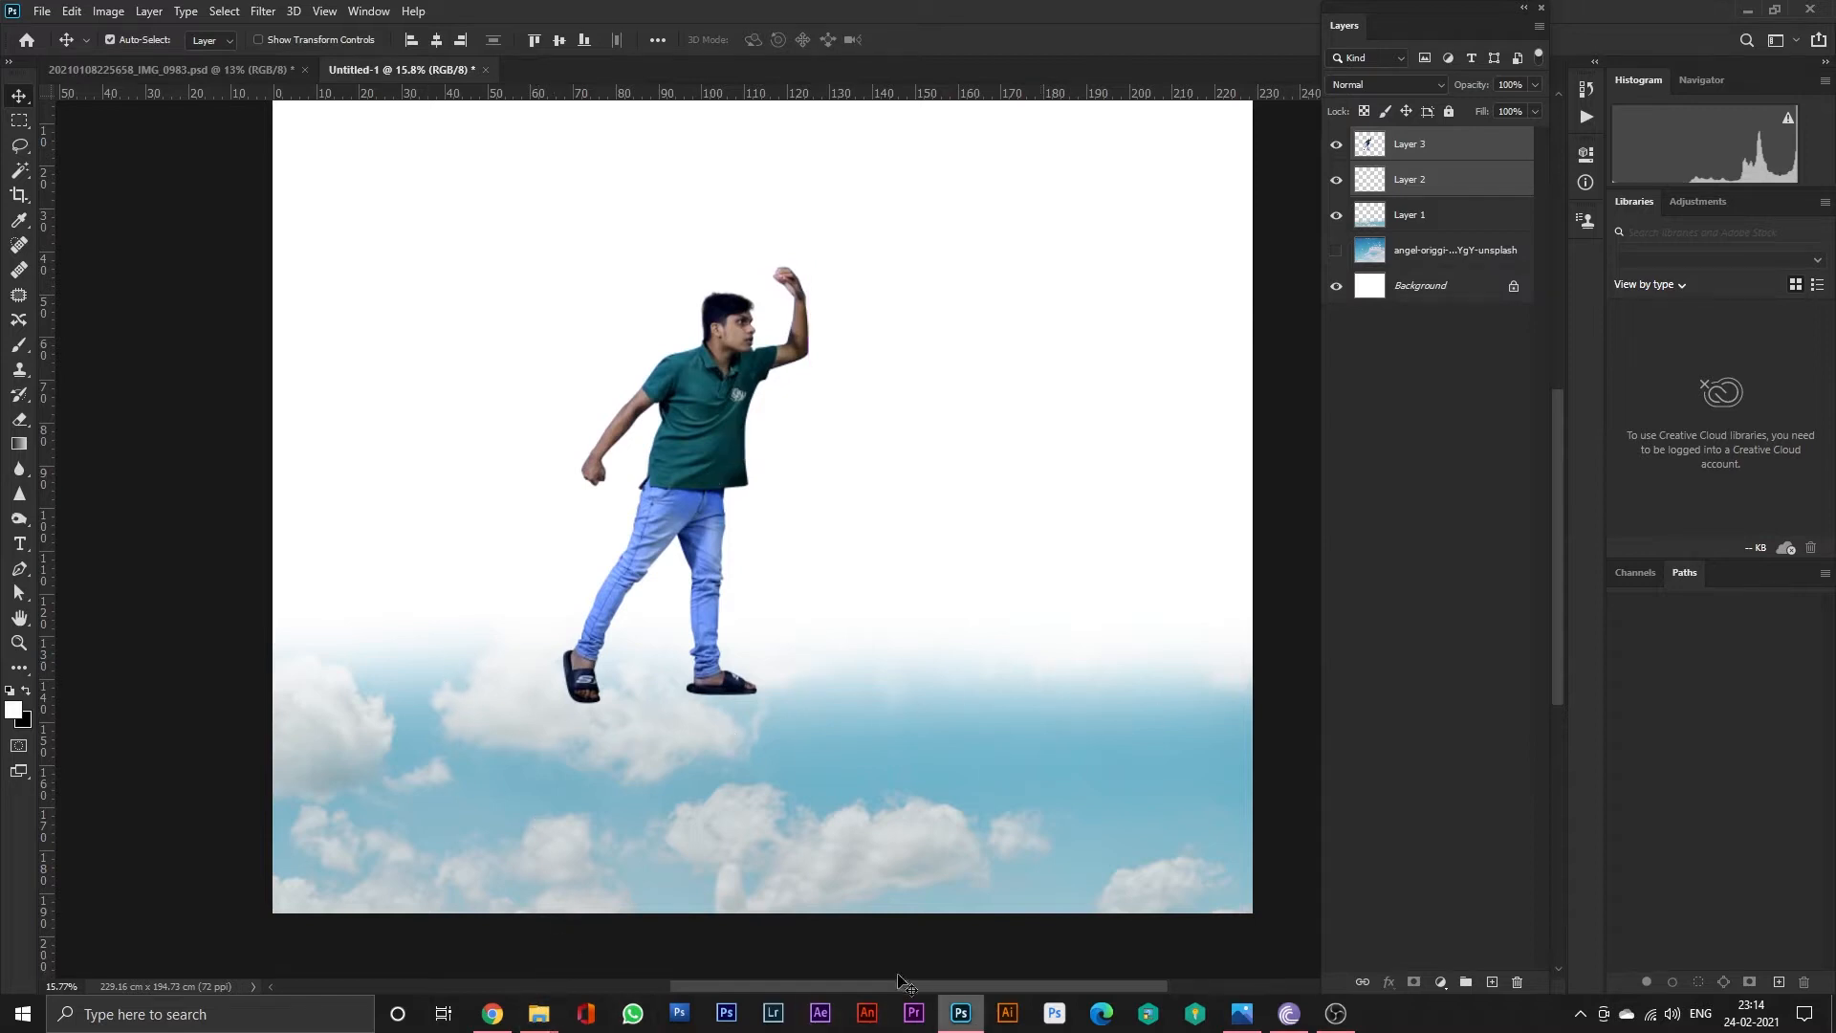
Open the "soul movie poster" image from the soul folder as a separate document in Photoshop.
mouse_move(540, 1014)
left_click(847, 933)
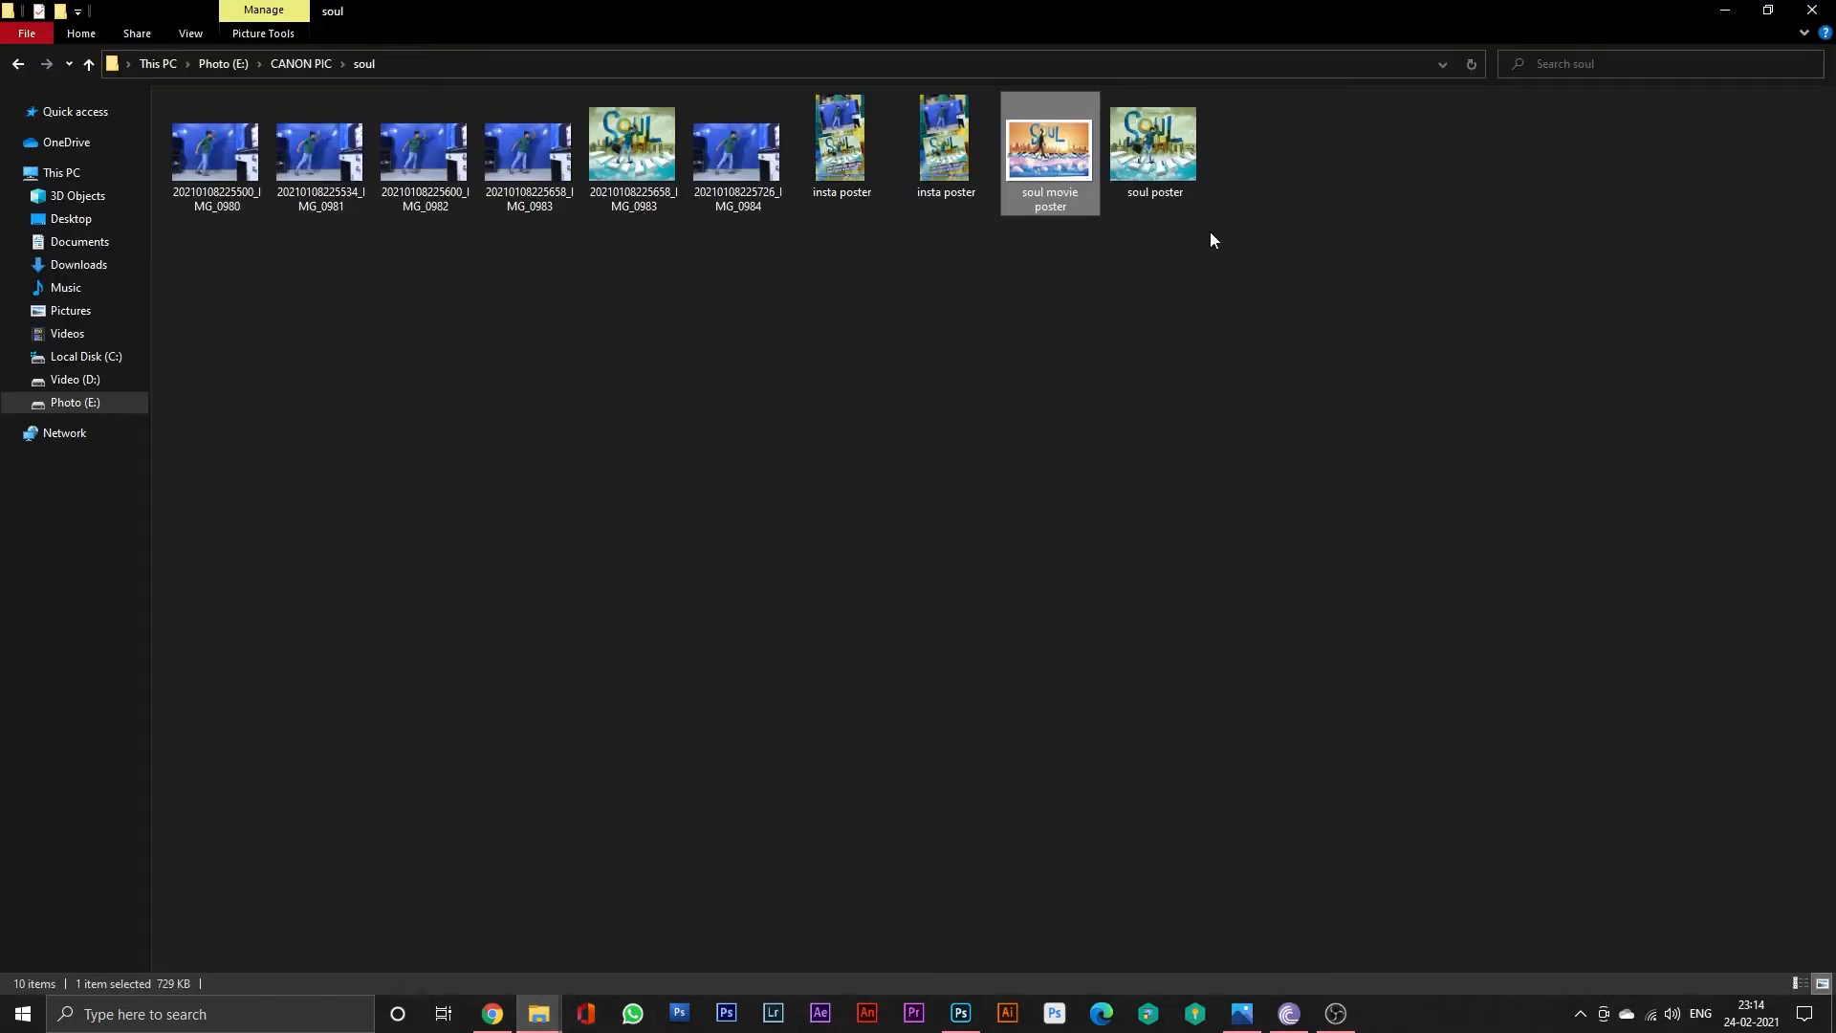
left_click_drag(1049, 153, 574, 72)
Trace the narrow side face of the piano key under the walking man's rear foot with the Pen tool and convert the path to a shape.
scroll(727, 719, "up", 2)
scroll(726, 720, "up", 3)
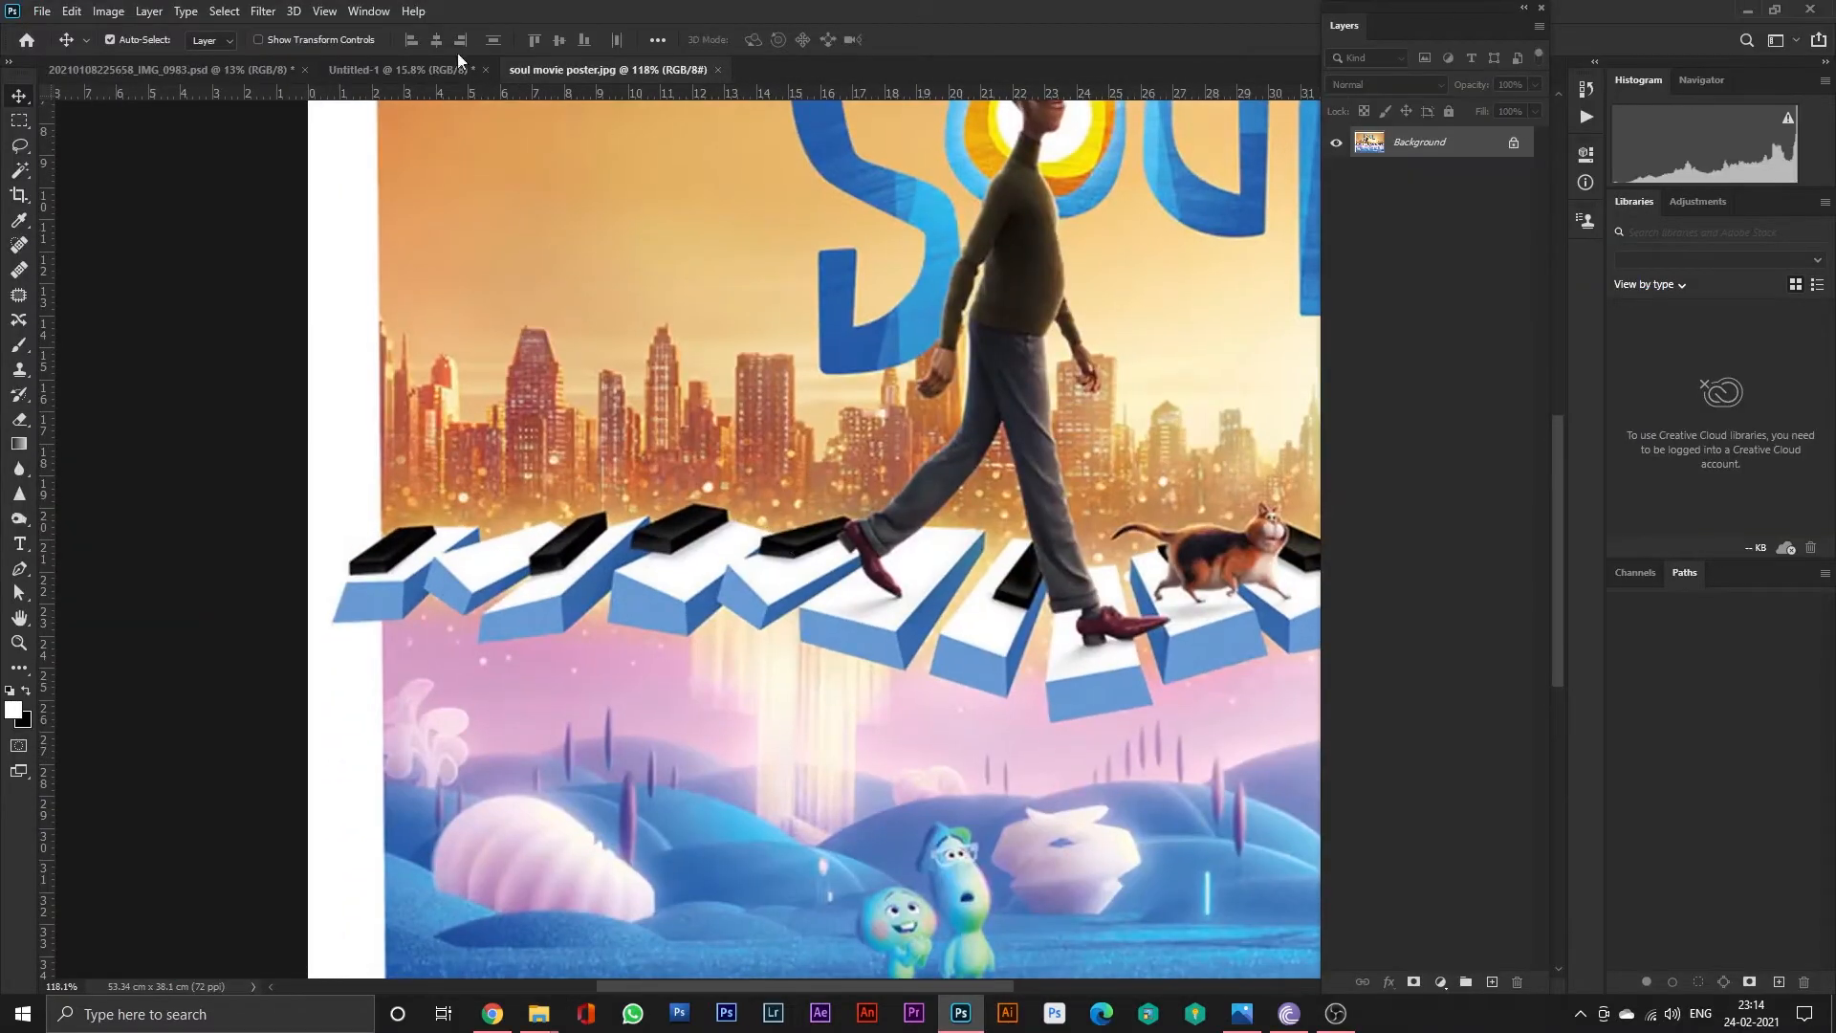
key("p")
scroll(917, 582, "up", 4)
left_click(861, 660)
scroll(913, 593, "down", 1)
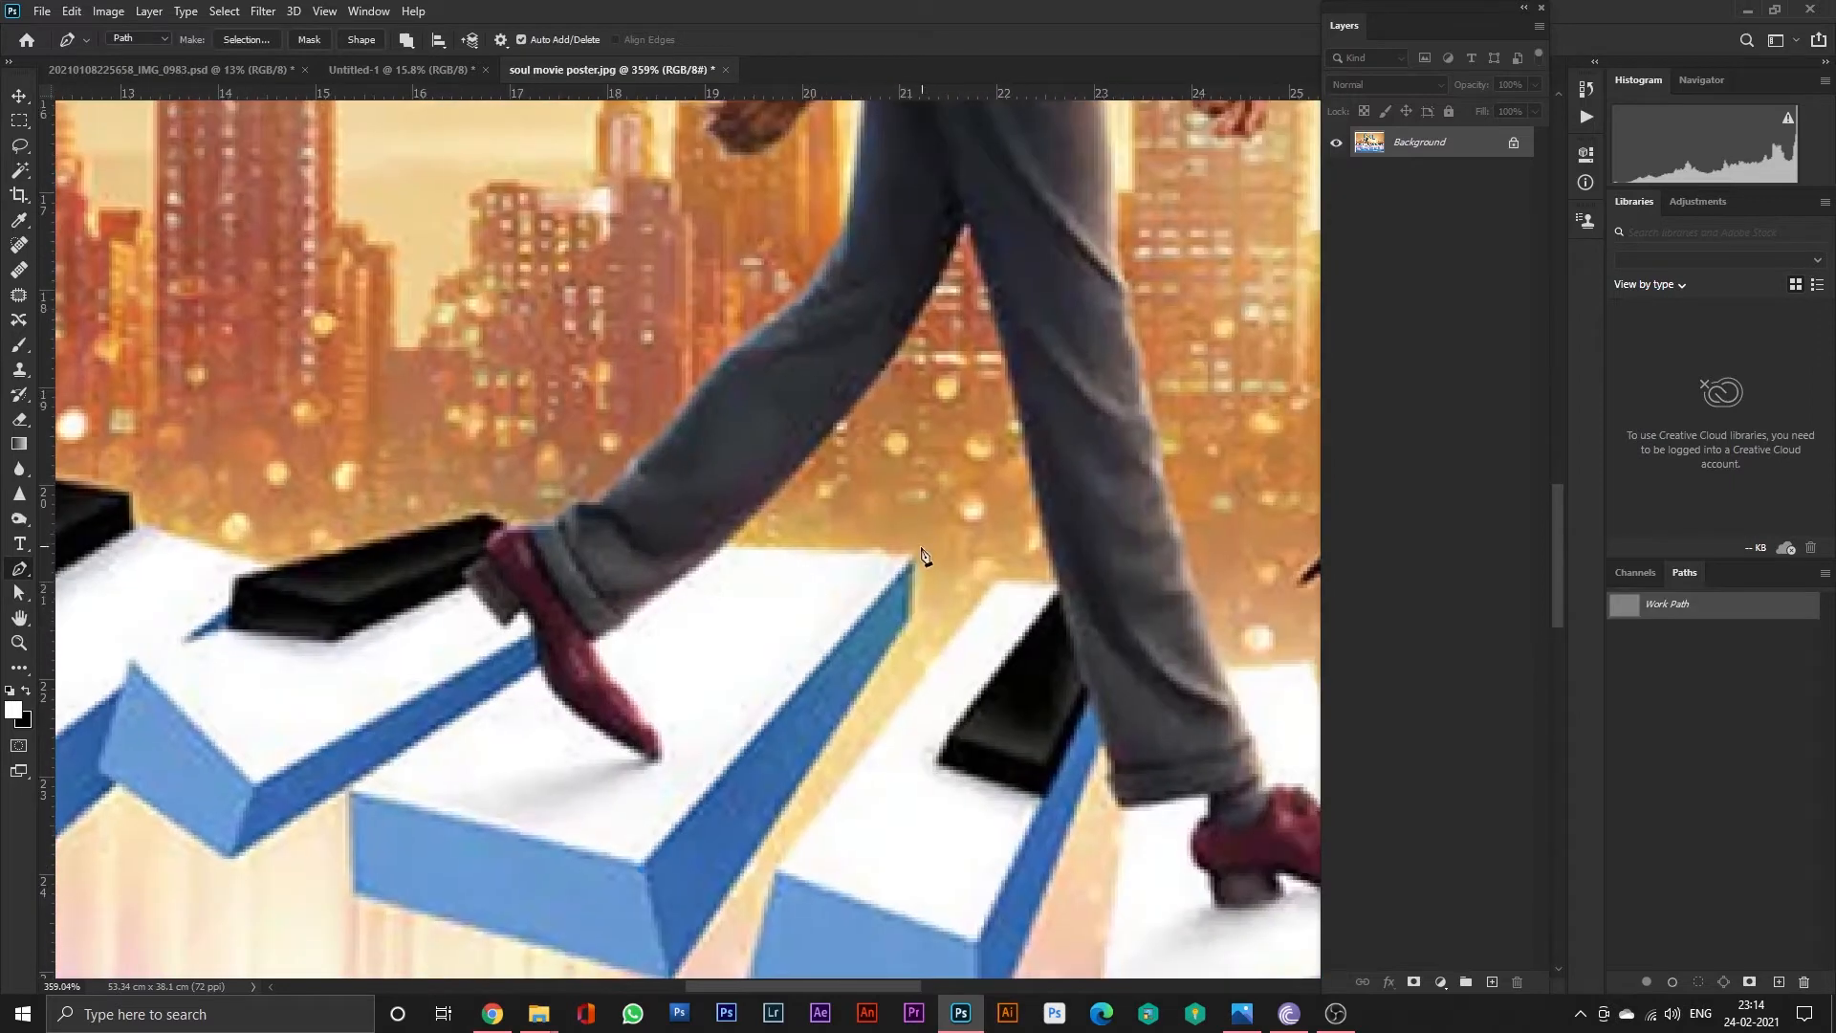
scroll(924, 550, "down", 1)
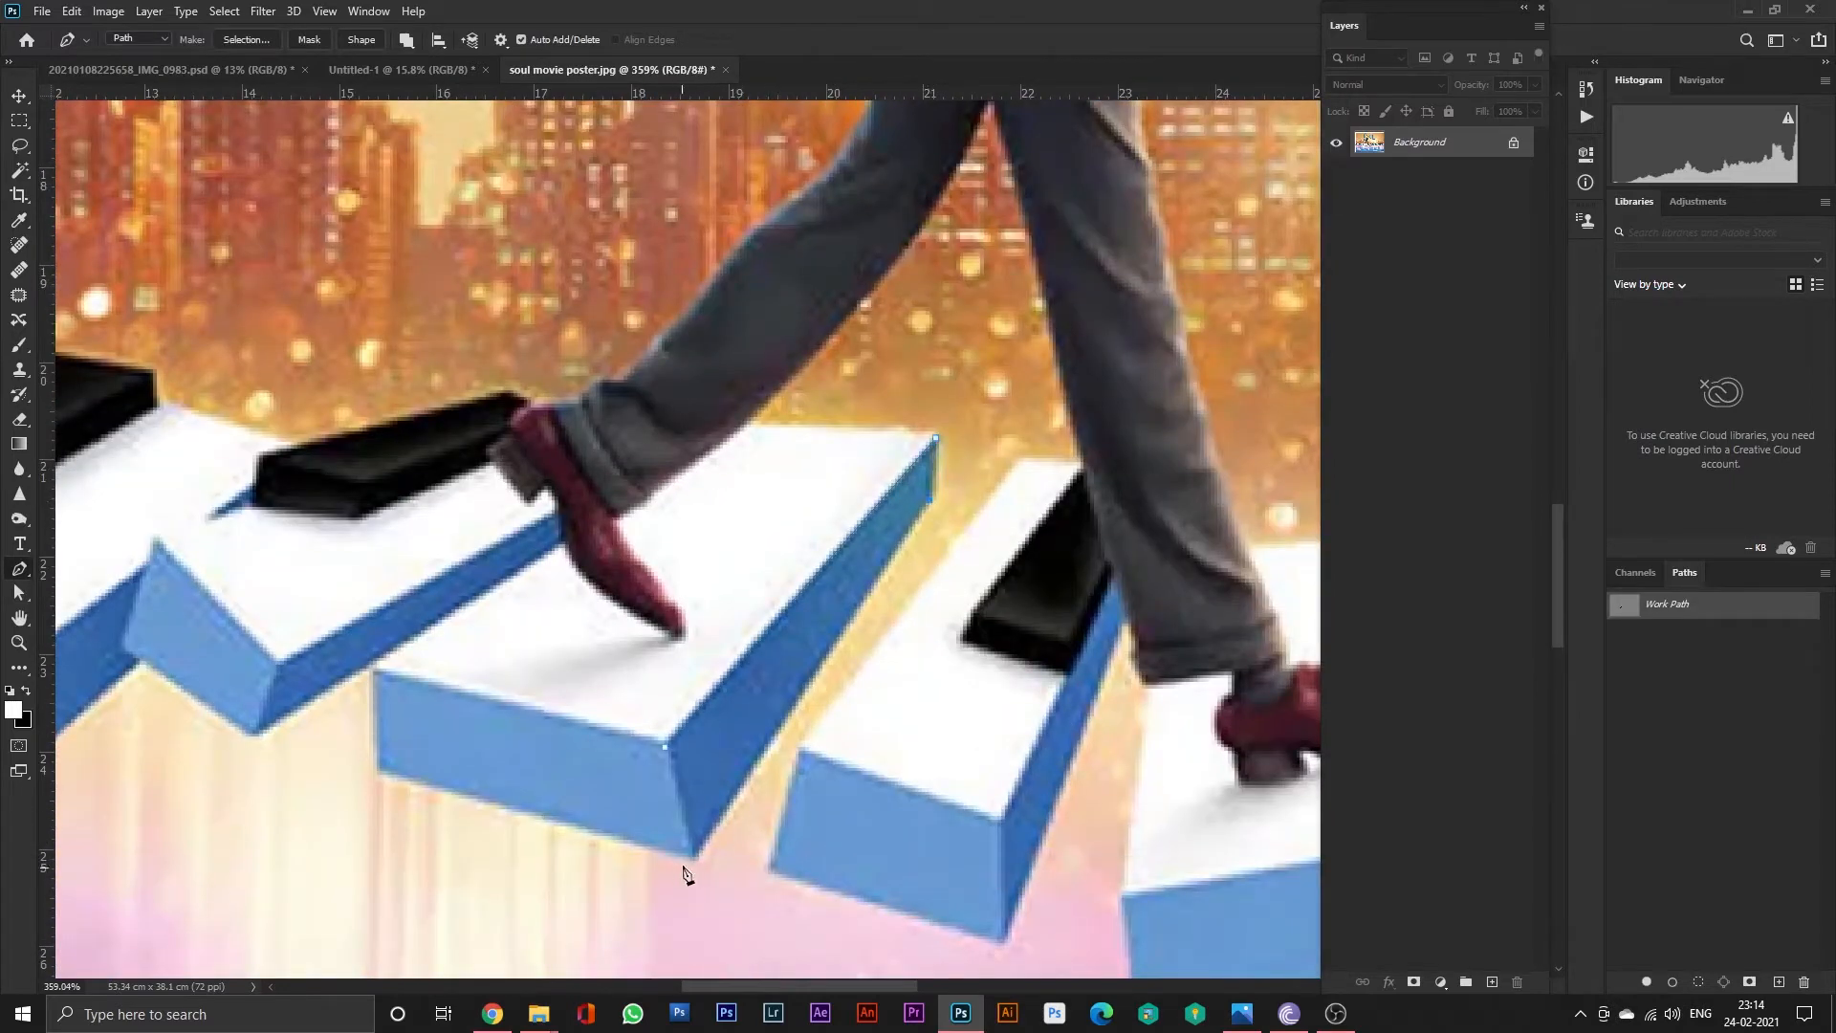
left_click(665, 760)
scroll(741, 690, "up", 3)
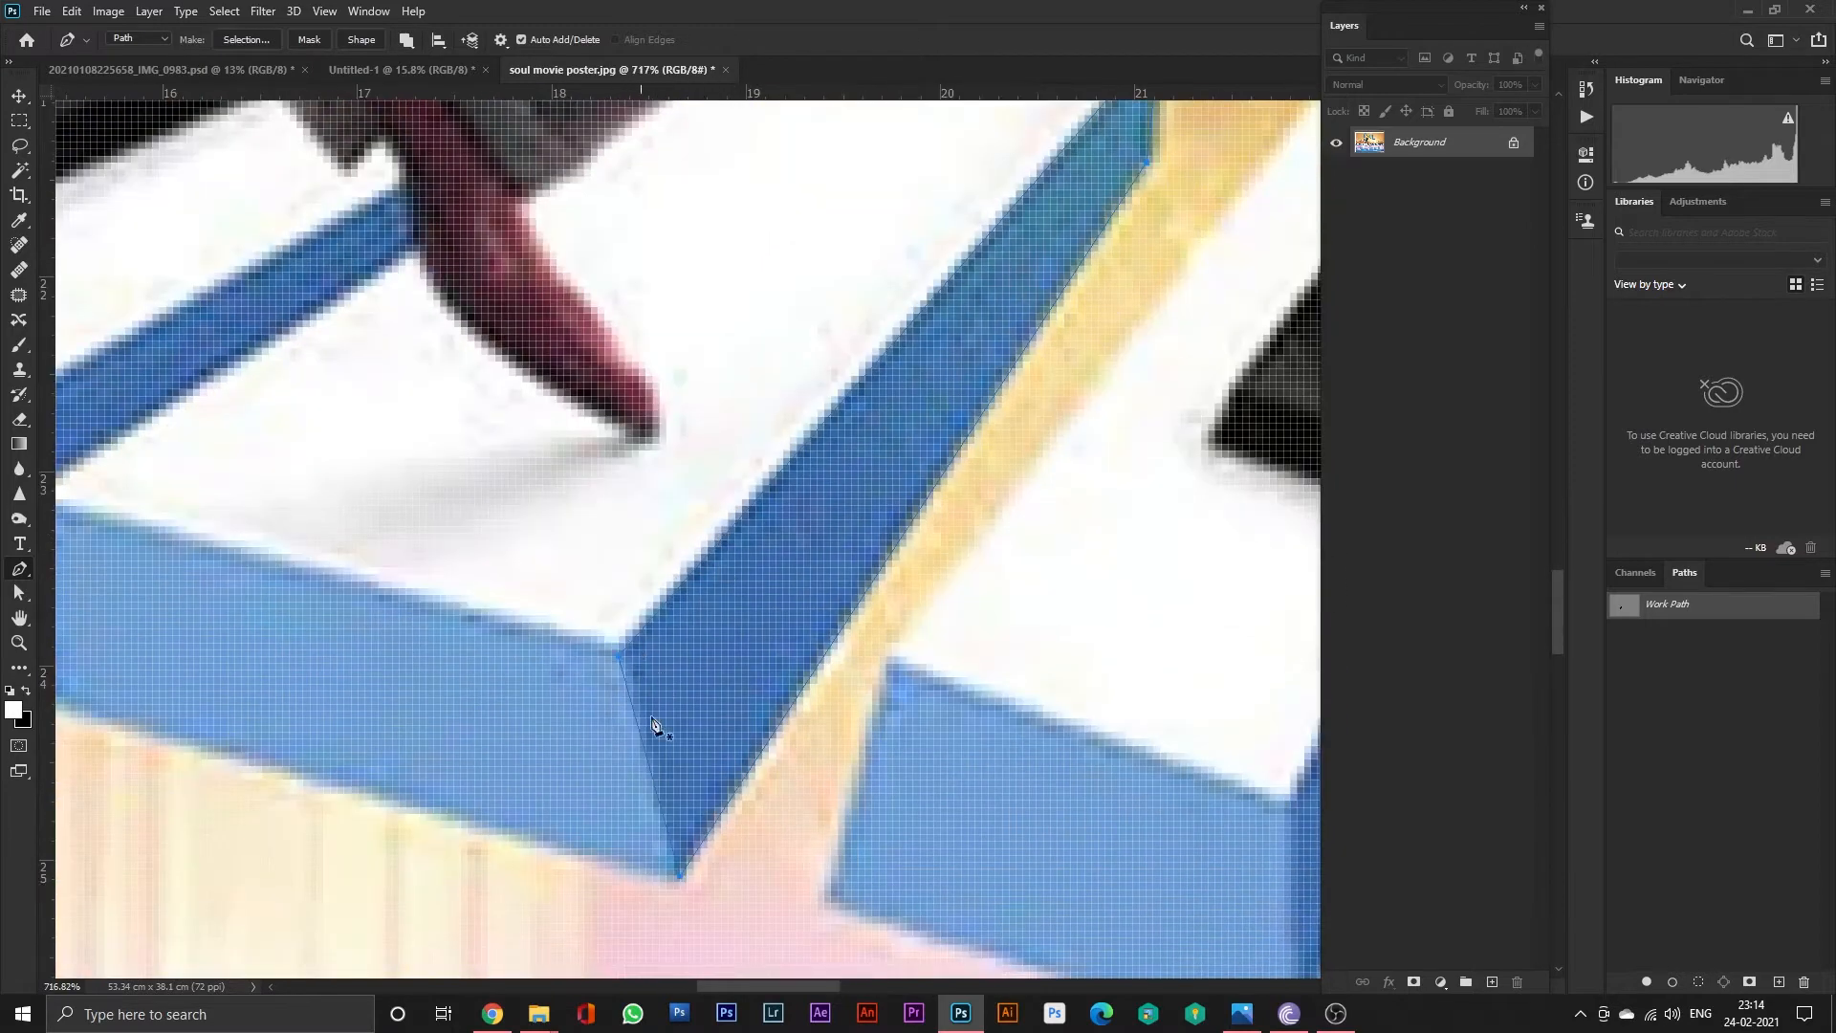
left_click(350, 41)
Trace the front face of the same piano key with the Pen tool, adding it to the side-face shape.
scroll(841, 492, "down", 1)
scroll(624, 553, "down", 1)
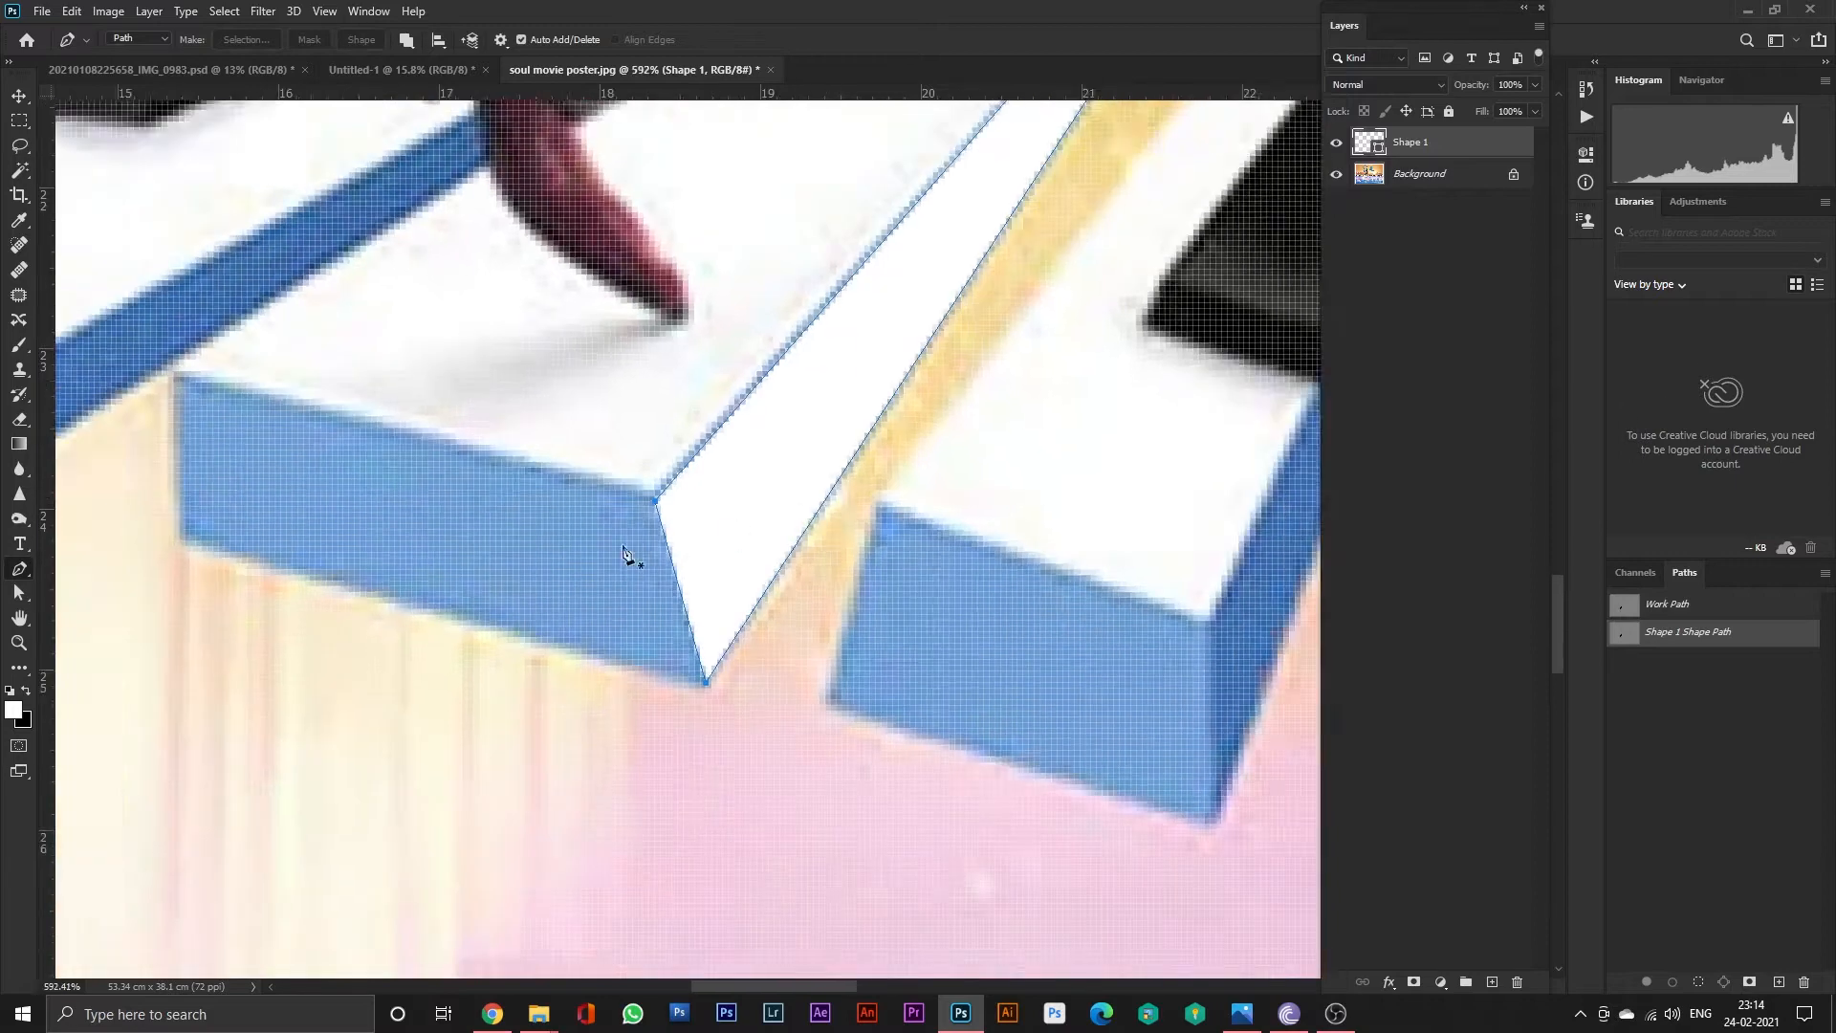
scroll(624, 553, "down", 3)
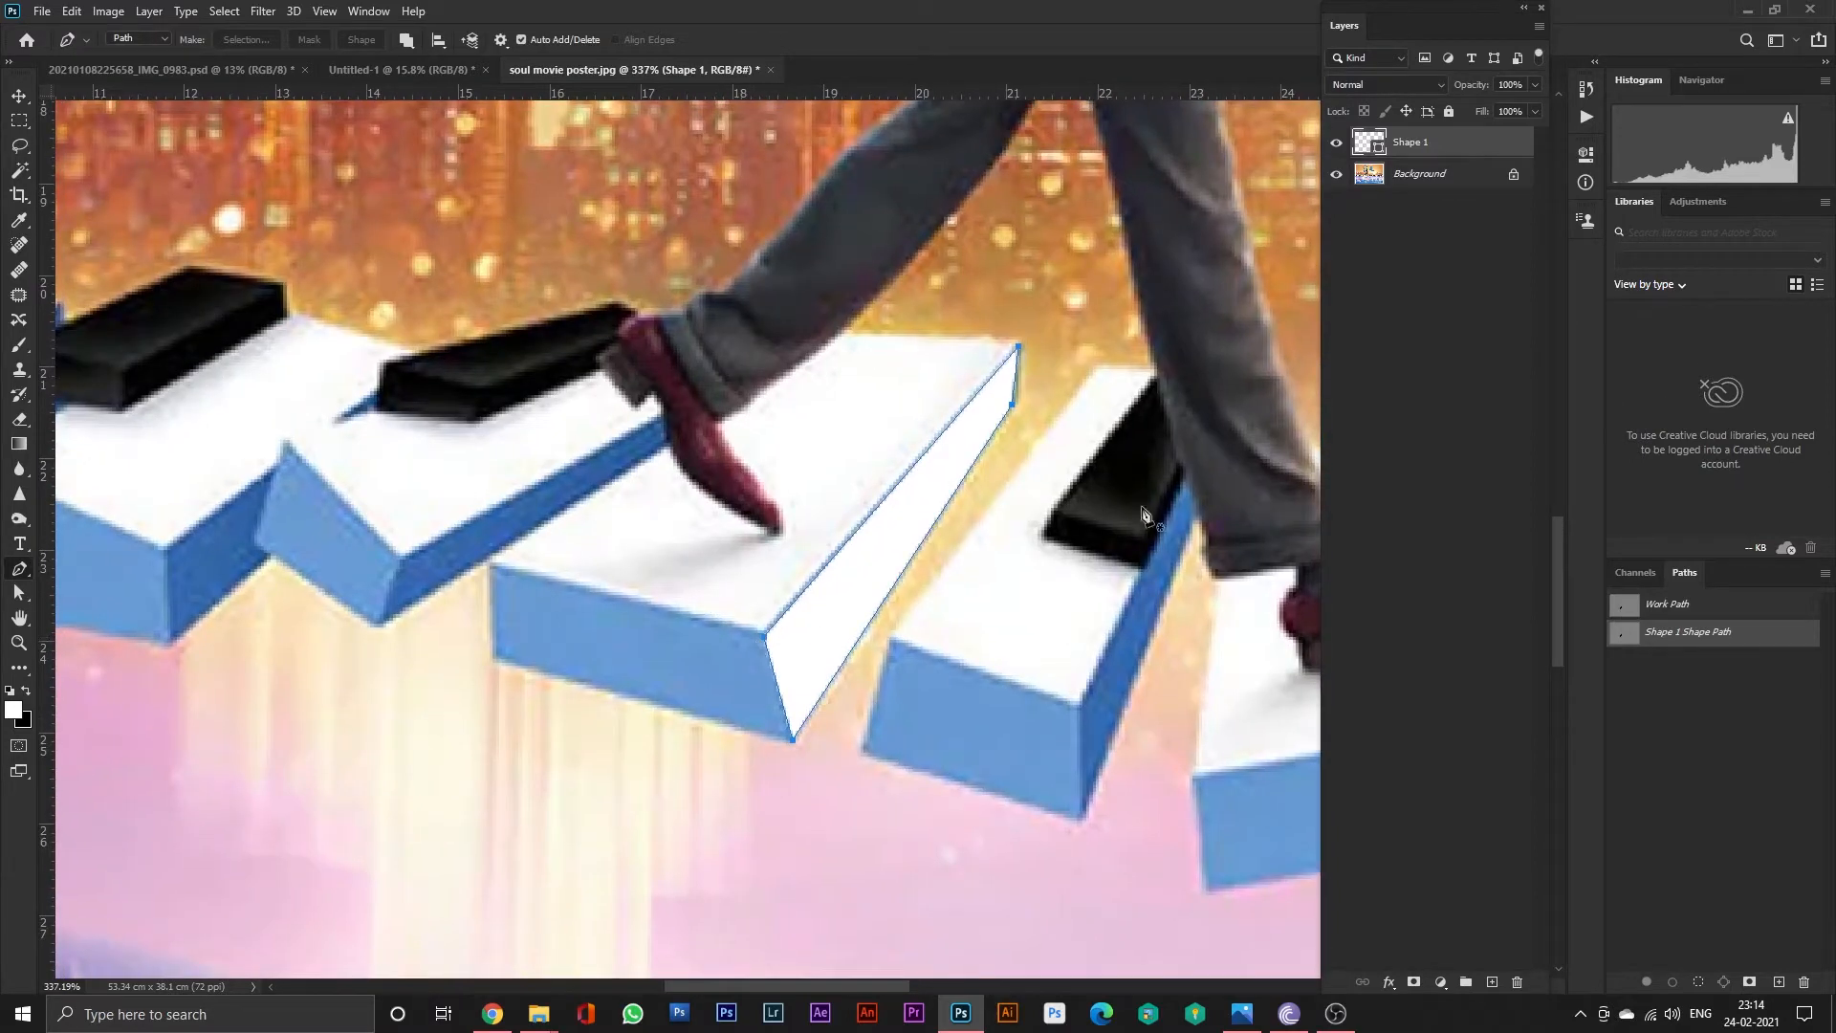
key("i")
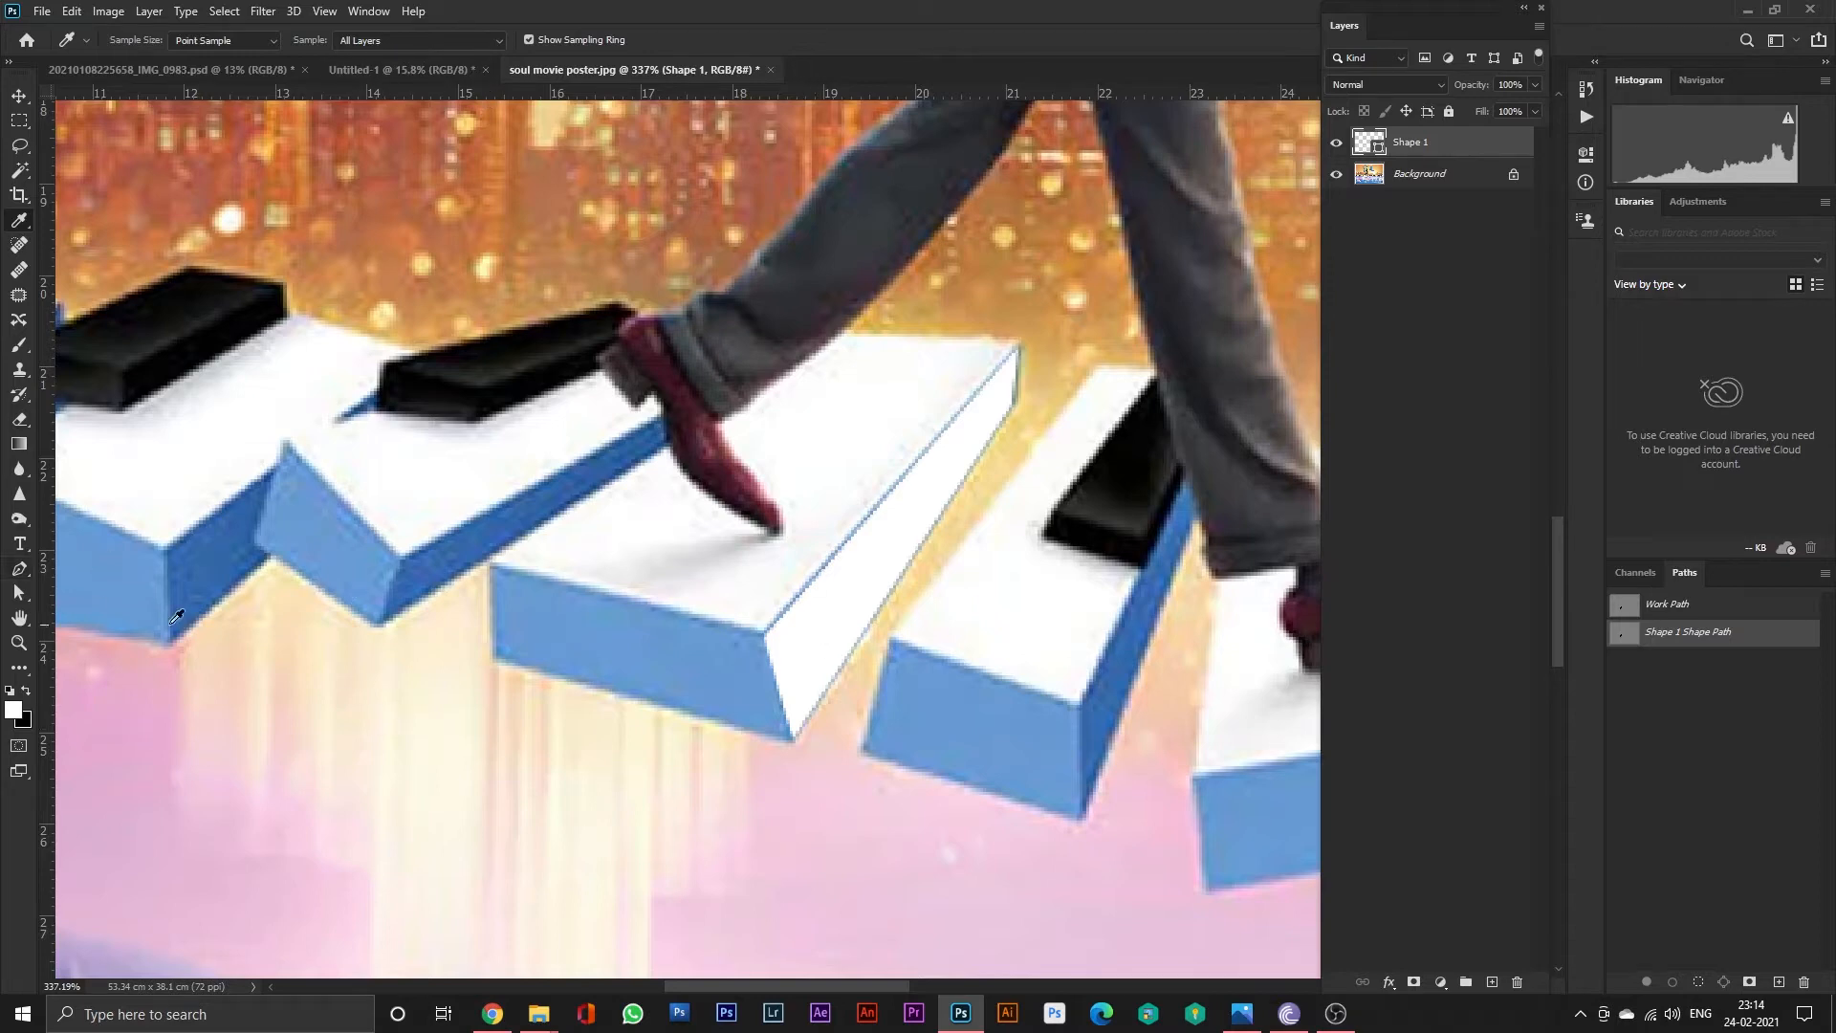
left_click(17, 95)
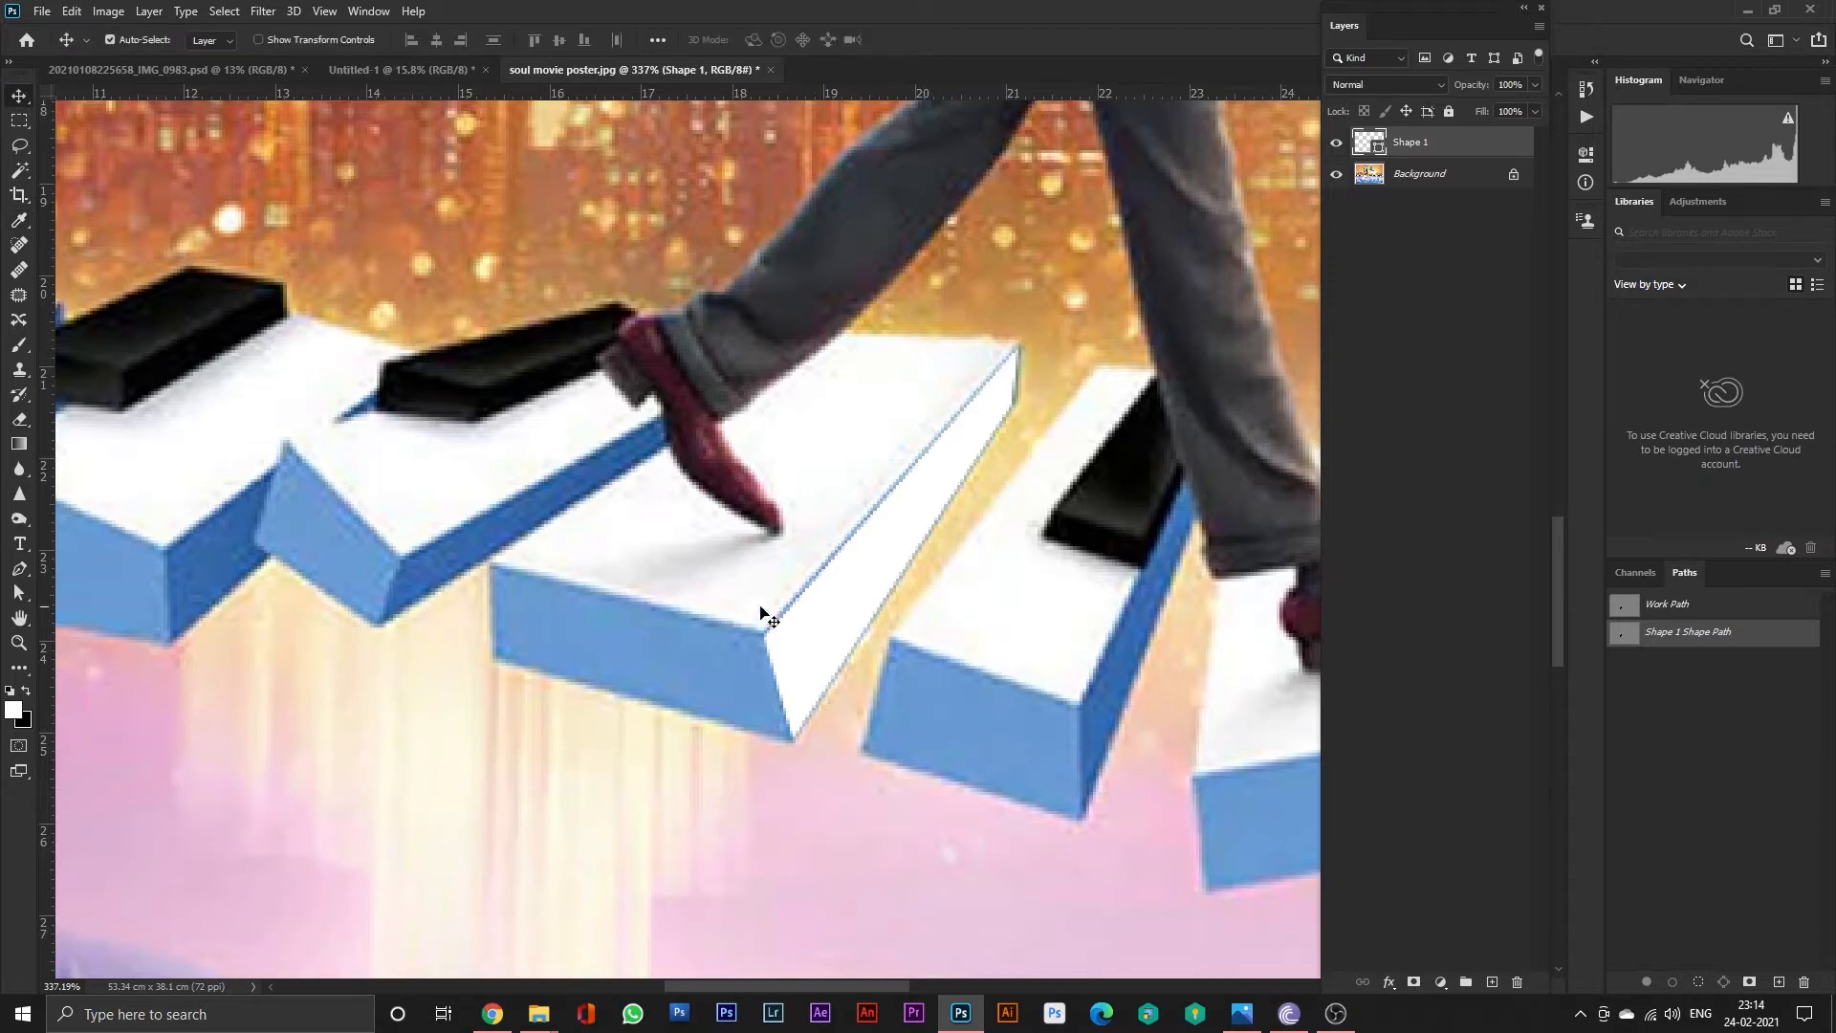
scroll(624, 632, "up", 2)
key("p")
left_click(418, 514)
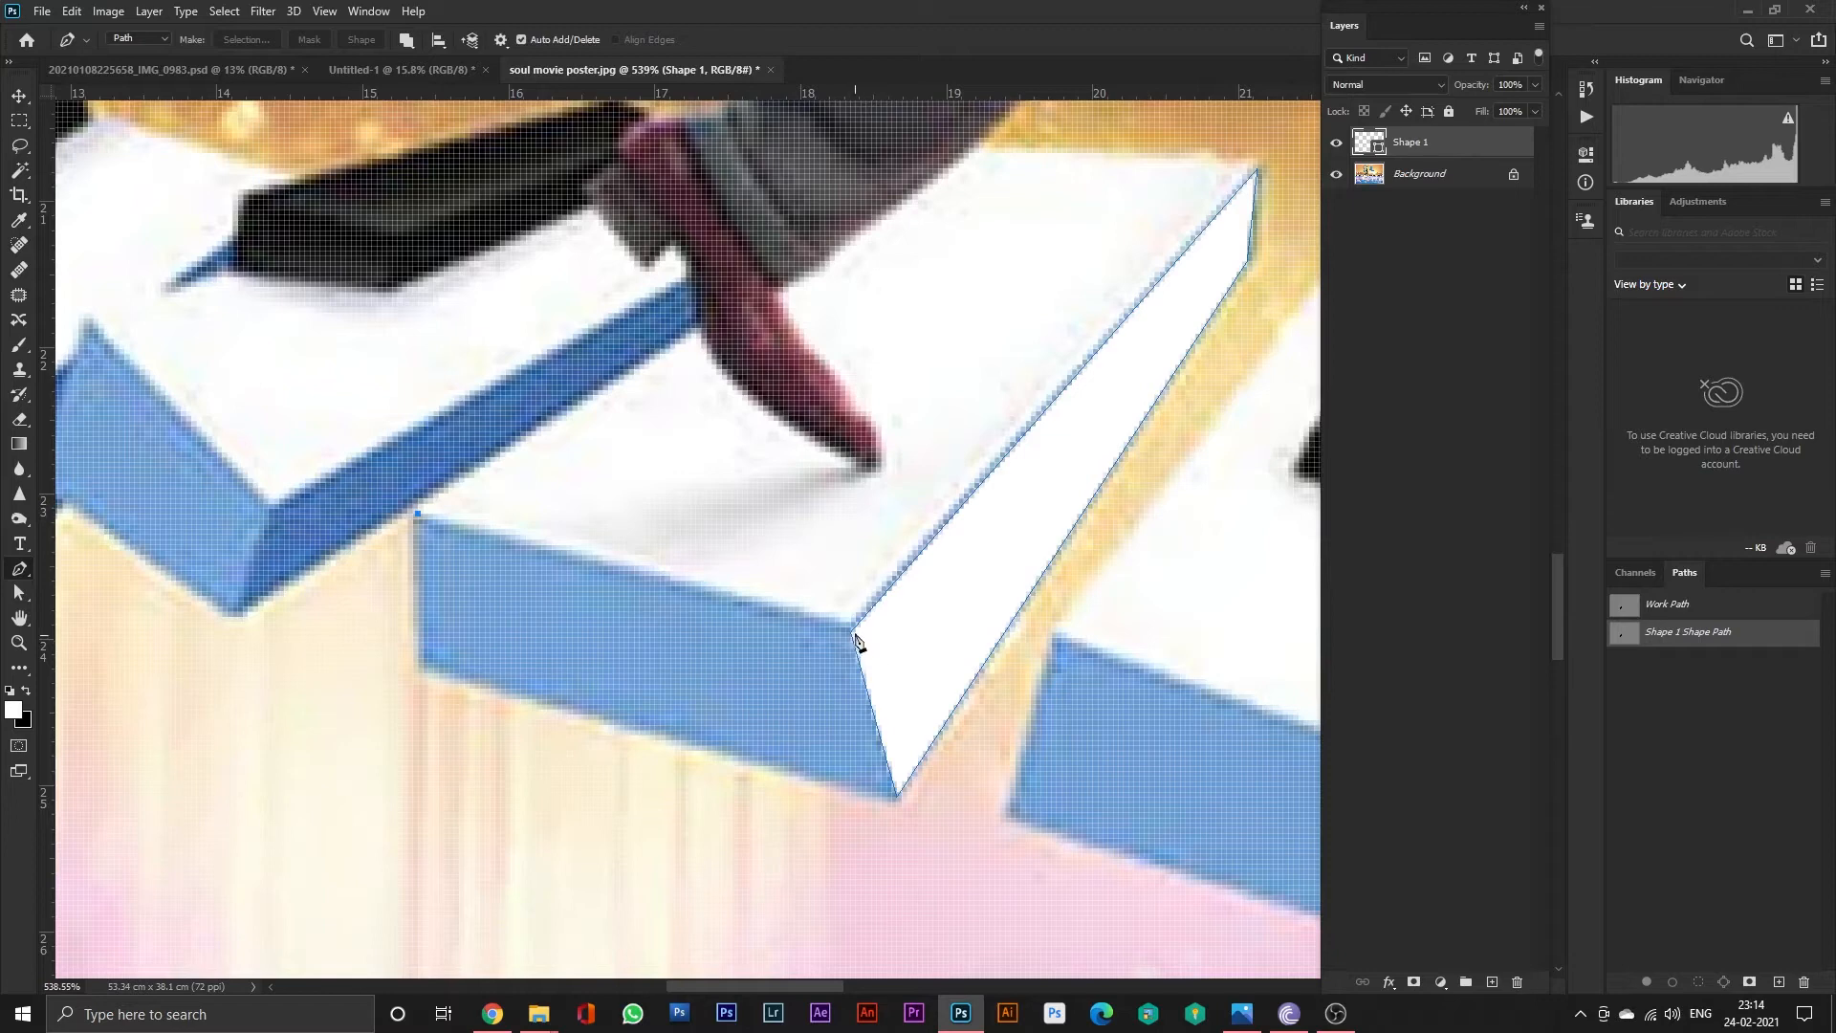
left_click(853, 631)
left_click(897, 800)
left_click(418, 668)
left_click(418, 514)
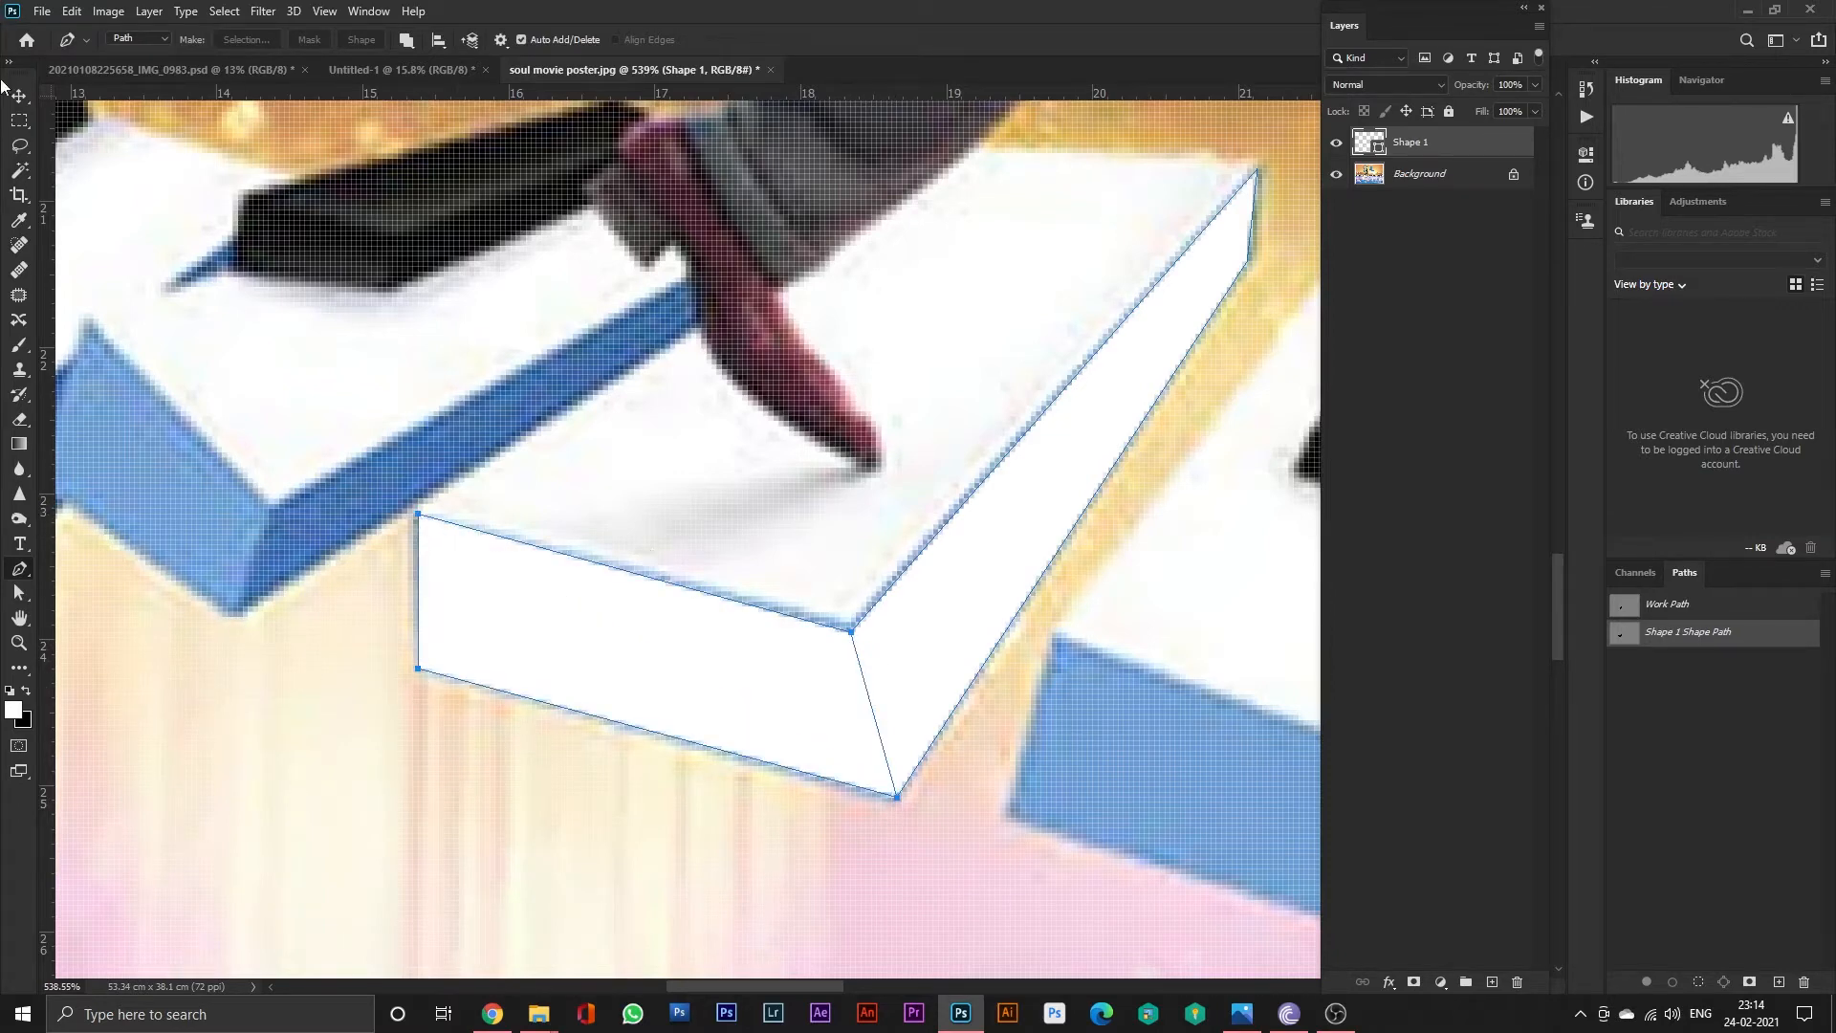
Reselect the key shape and set the foreground colour to grey 7f7b7b.
key("a")
left_click(636, 584)
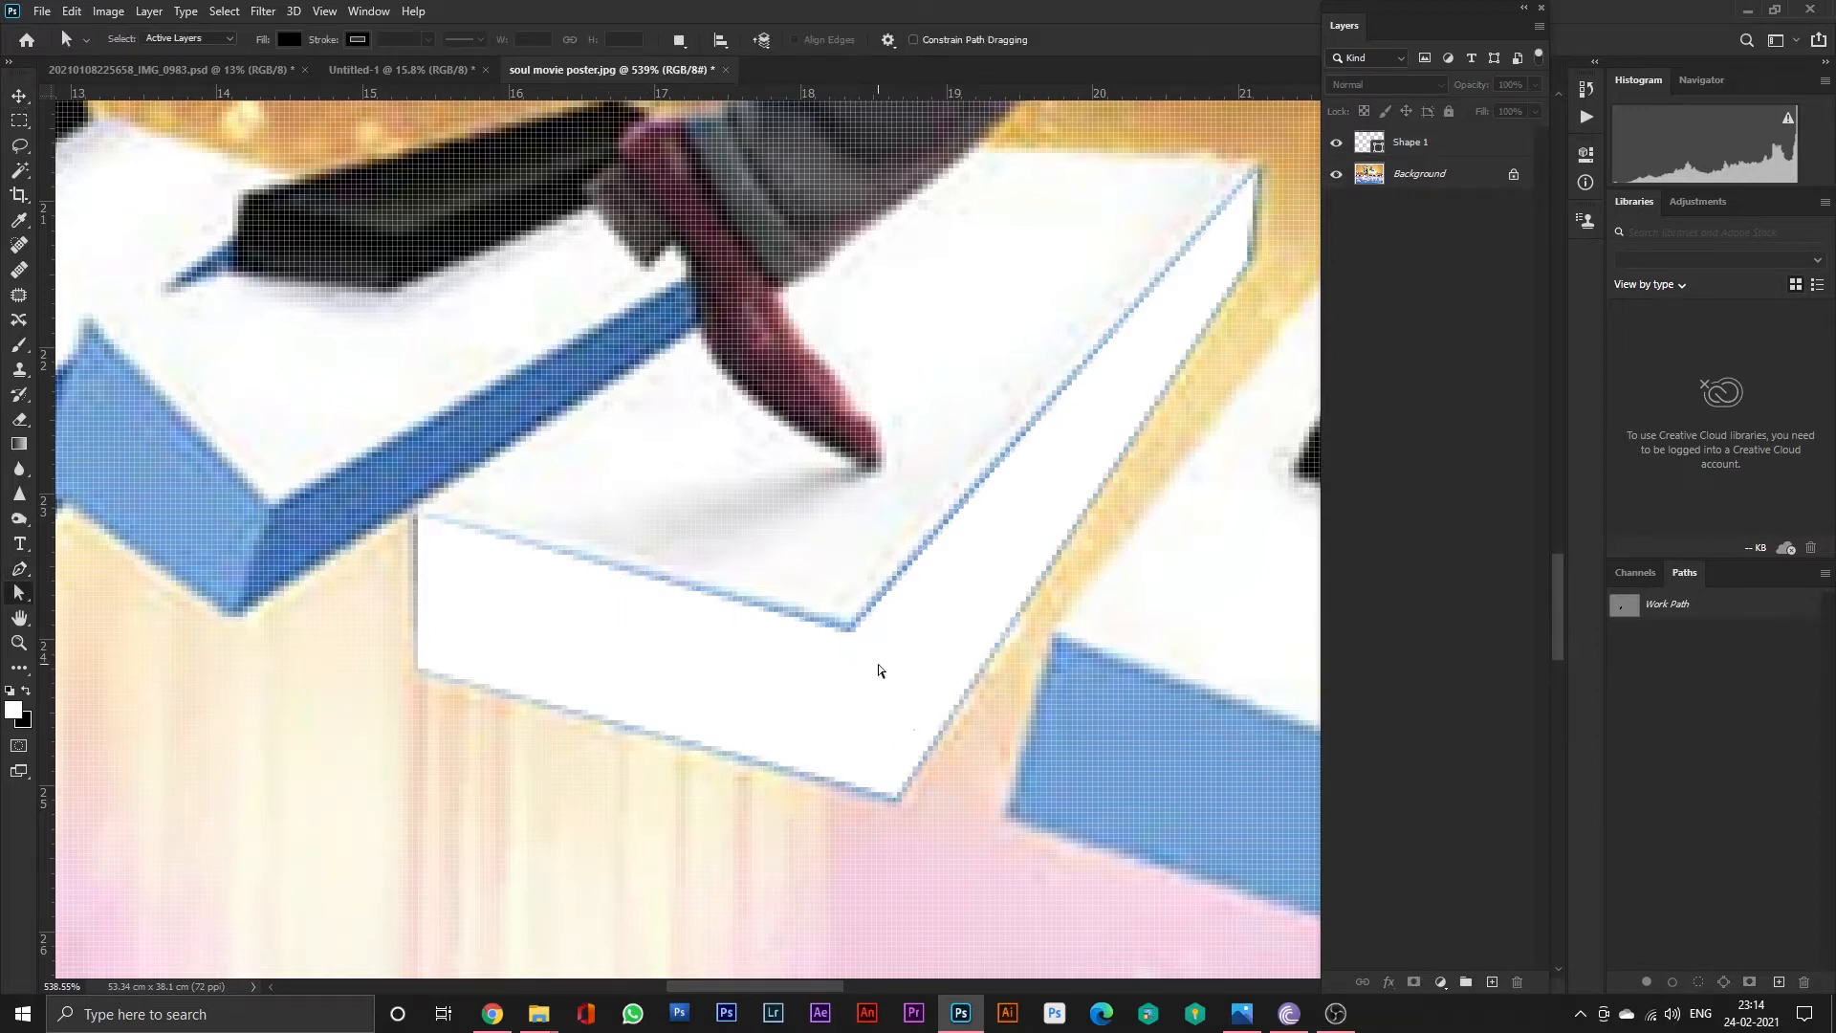
key("v")
left_click(756, 658)
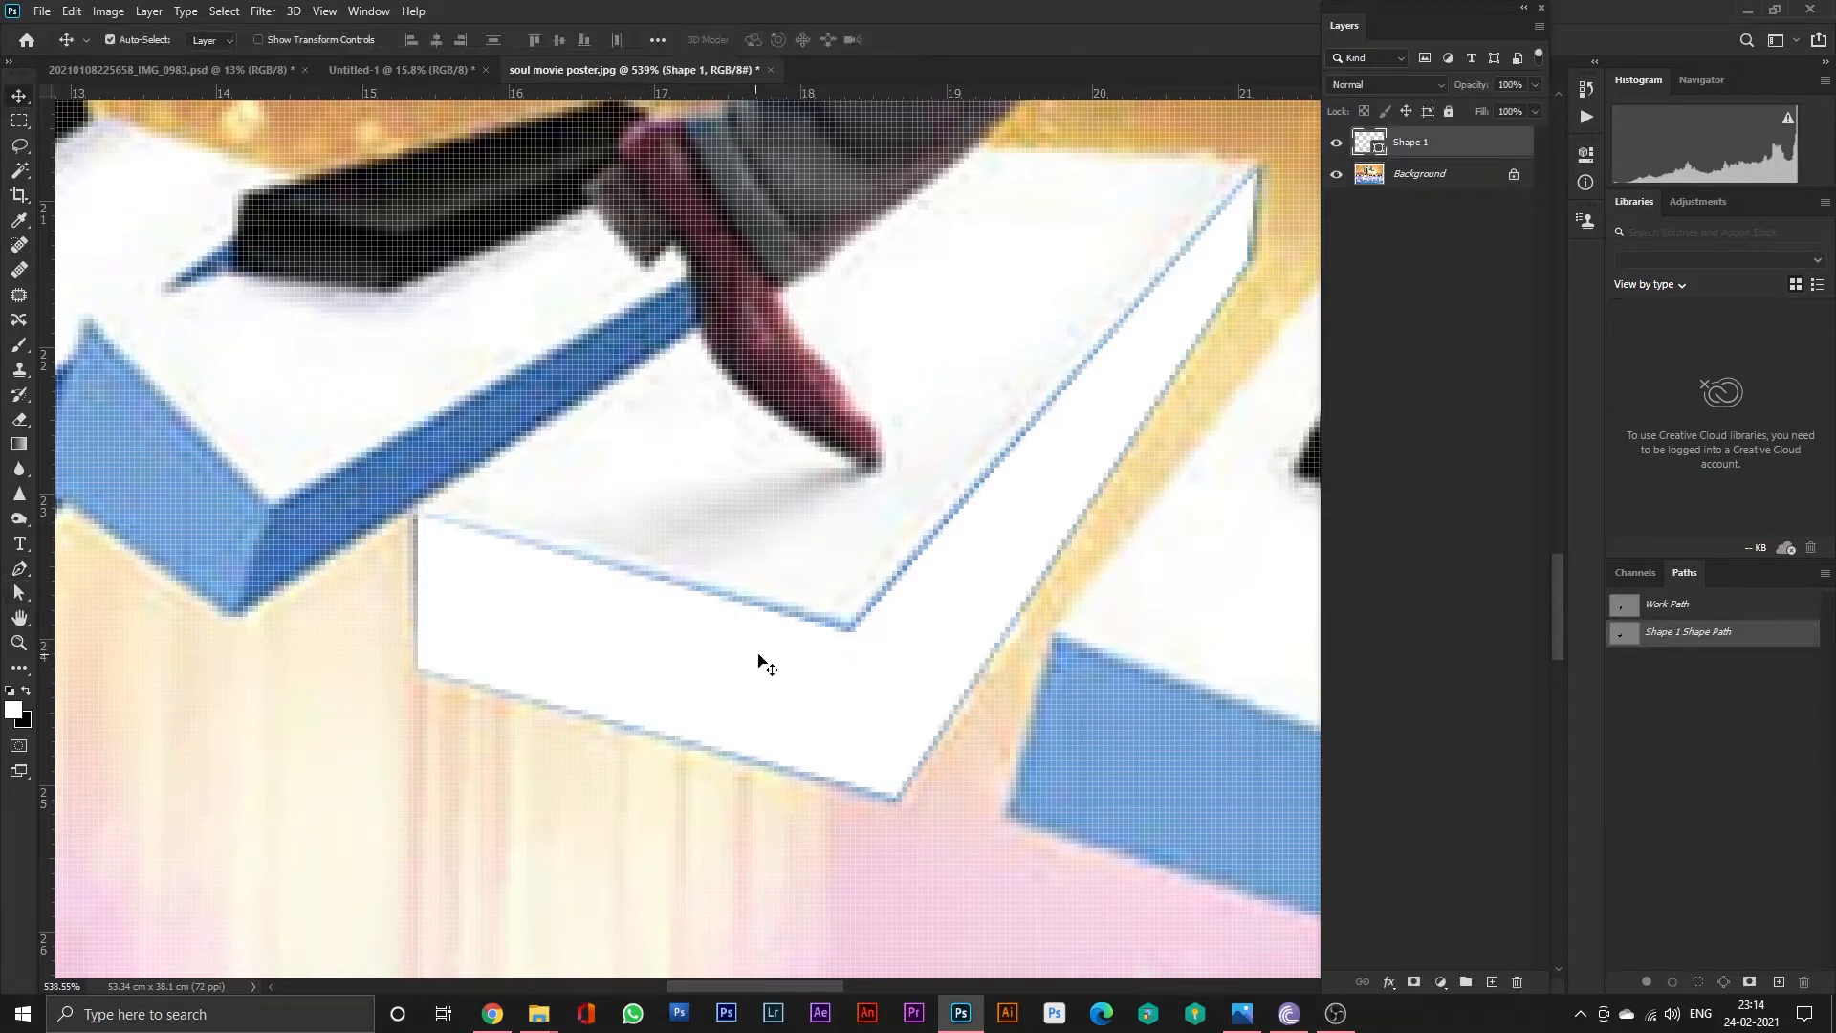
key("p")
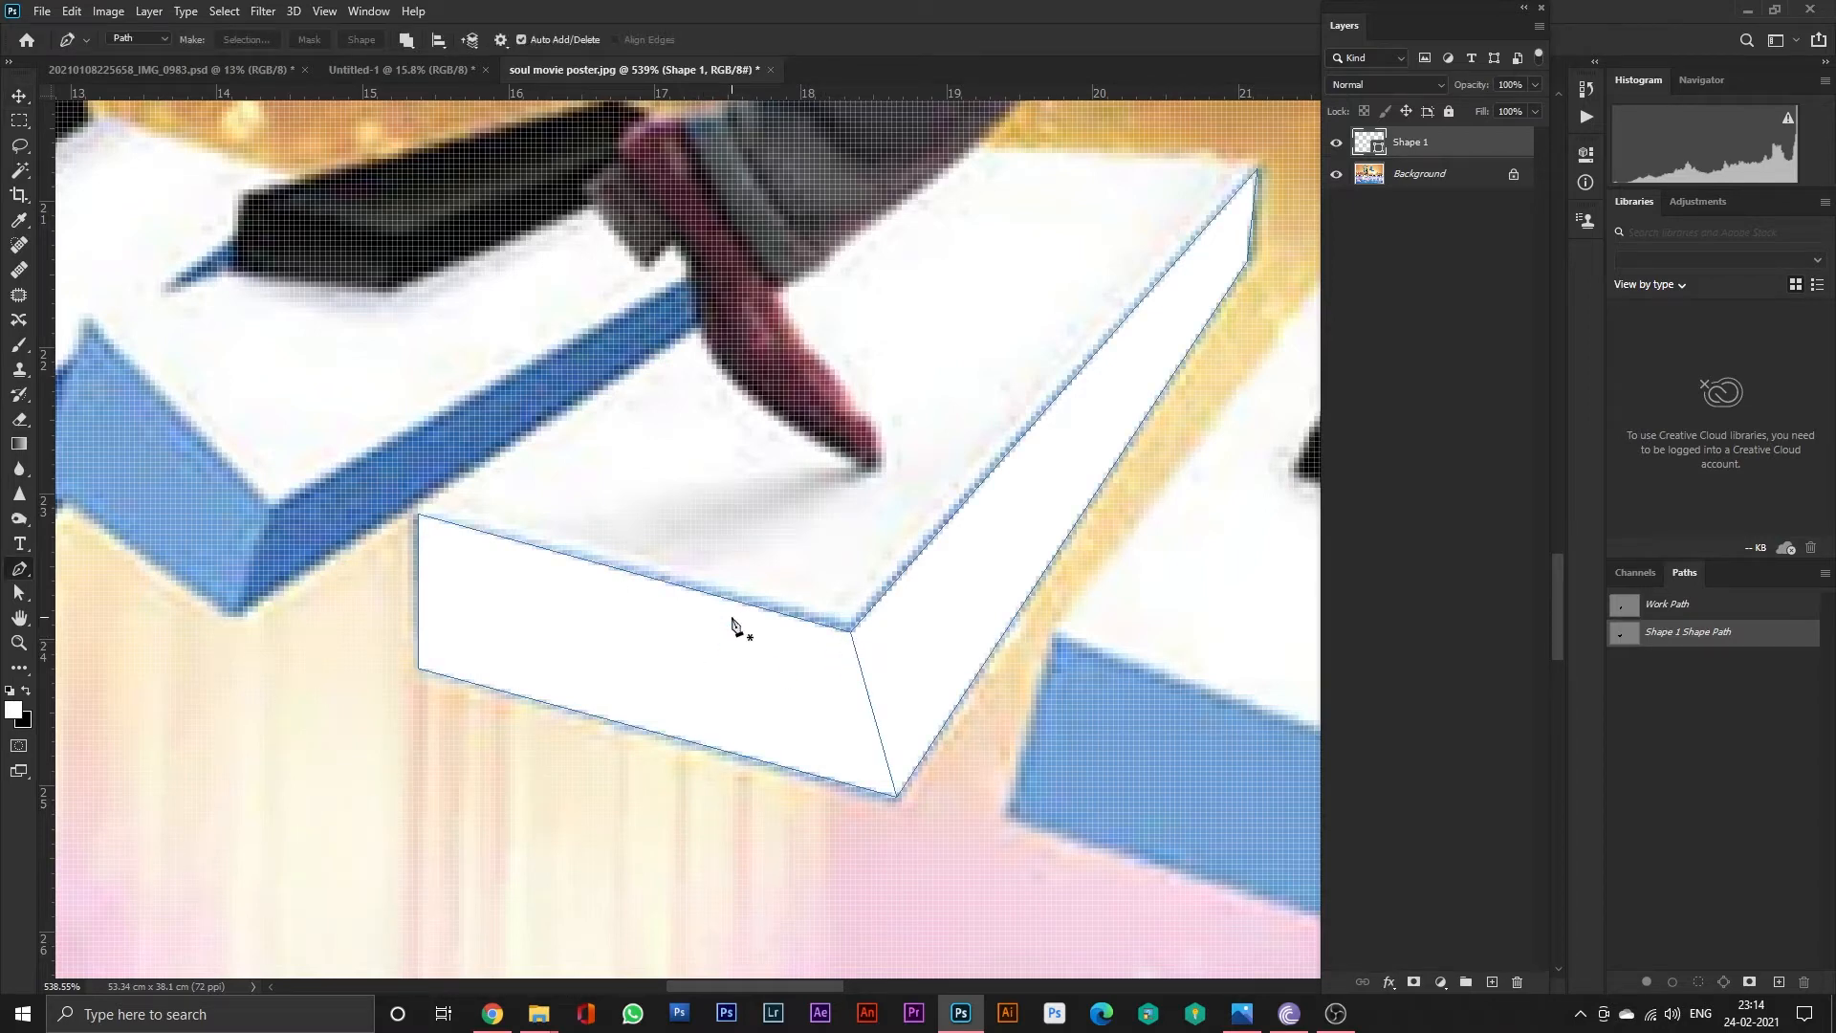
left_click(13, 708)
left_click(1230, 374)
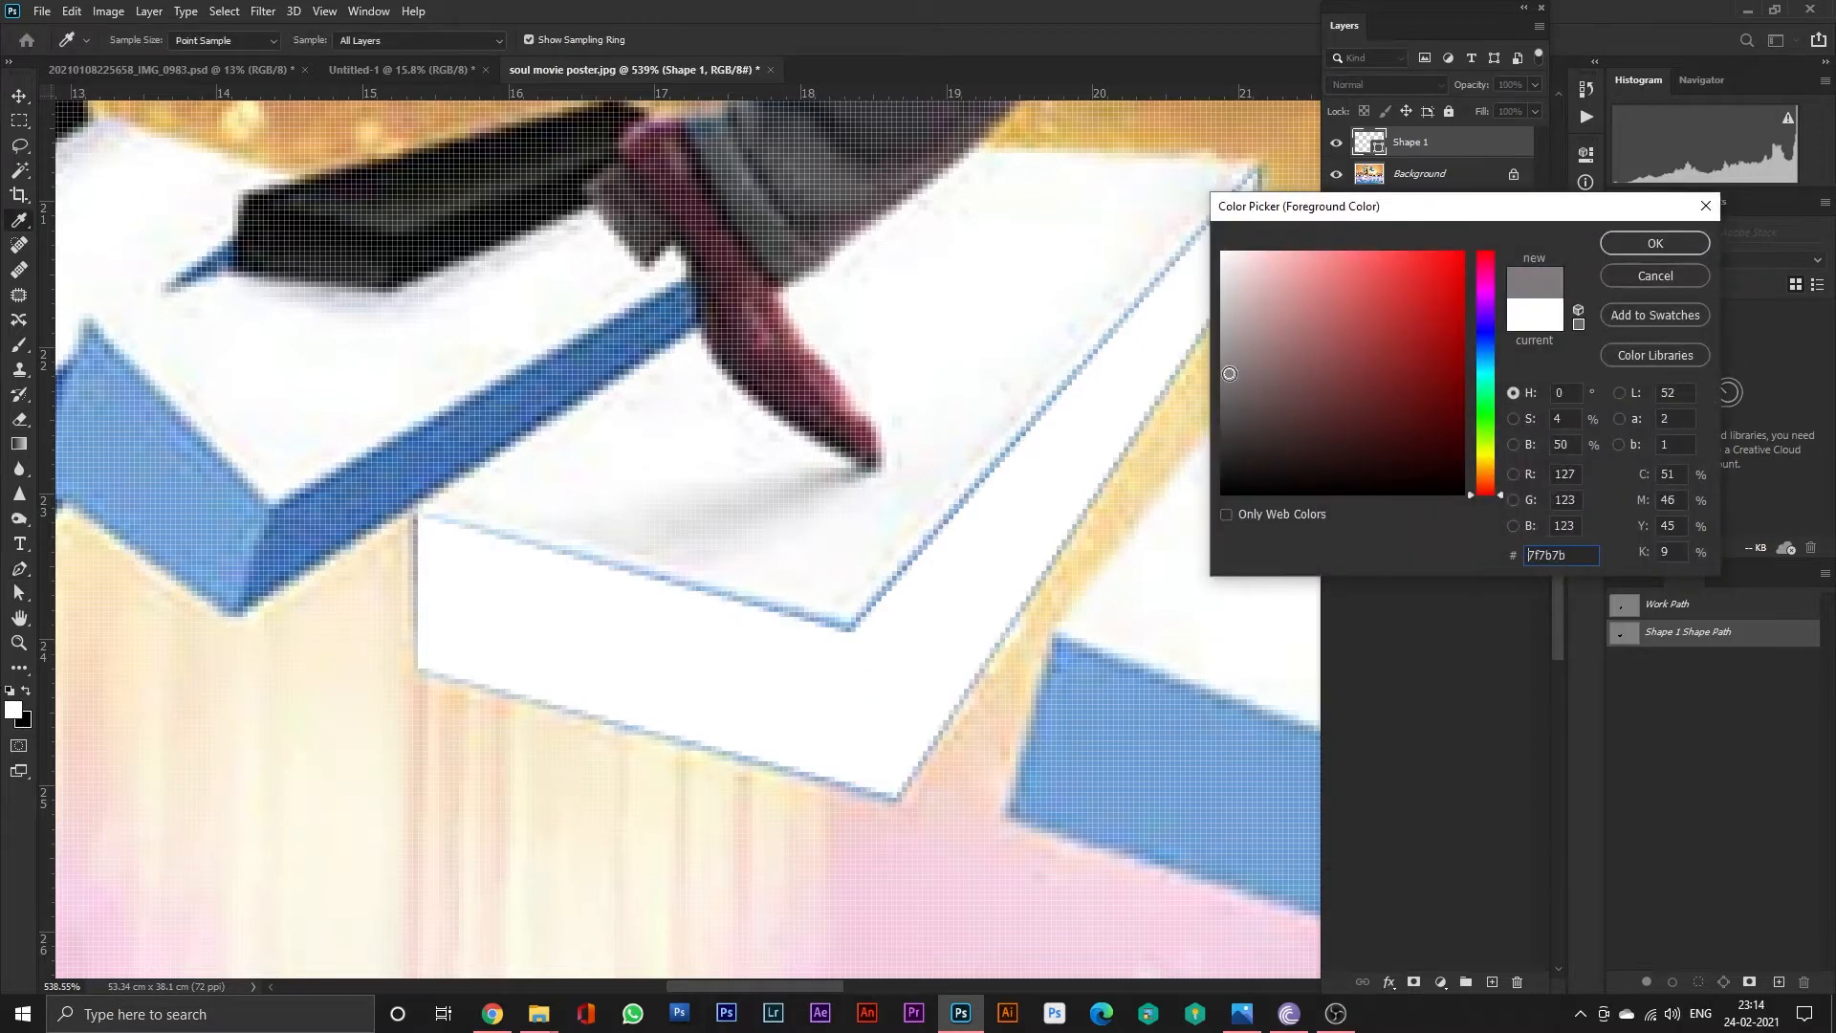
left_click(1680, 247)
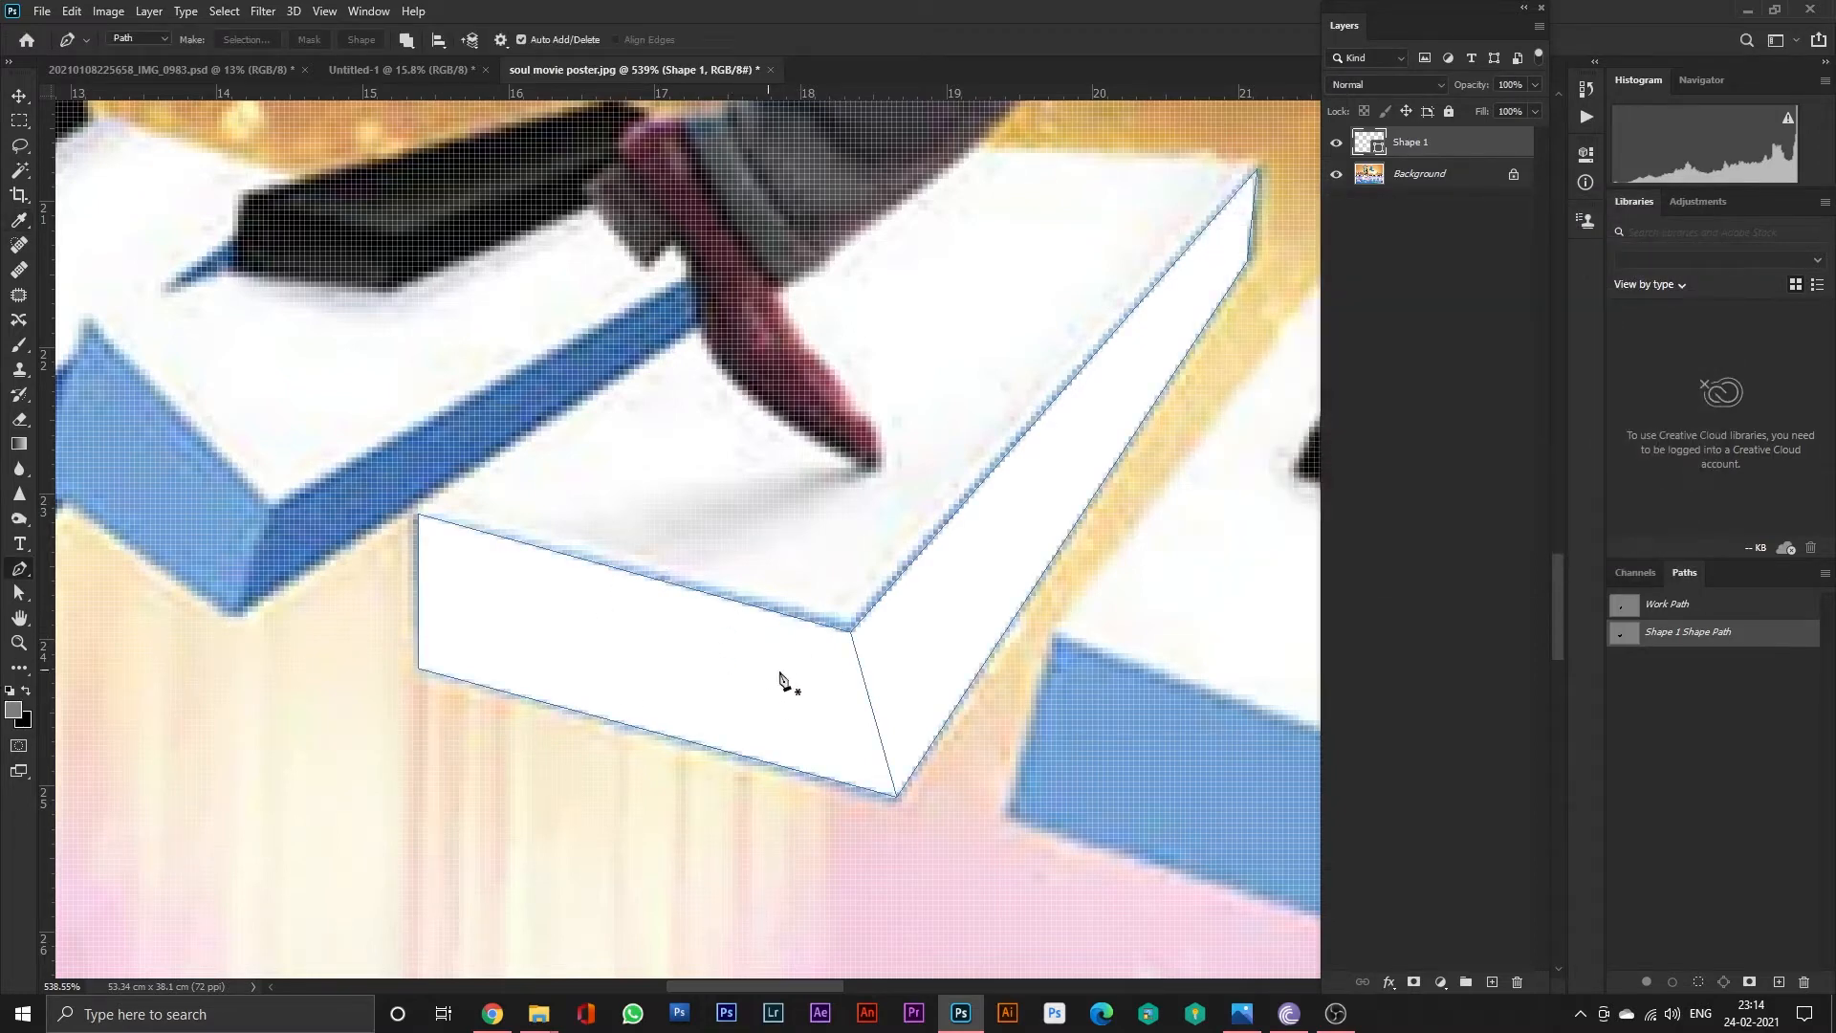
Set the fill colour of the key's side and front shape to dark grey 656565.
double_click(1374, 149)
left_click_drag(1242, 303, 1210, 398)
left_click(1682, 241)
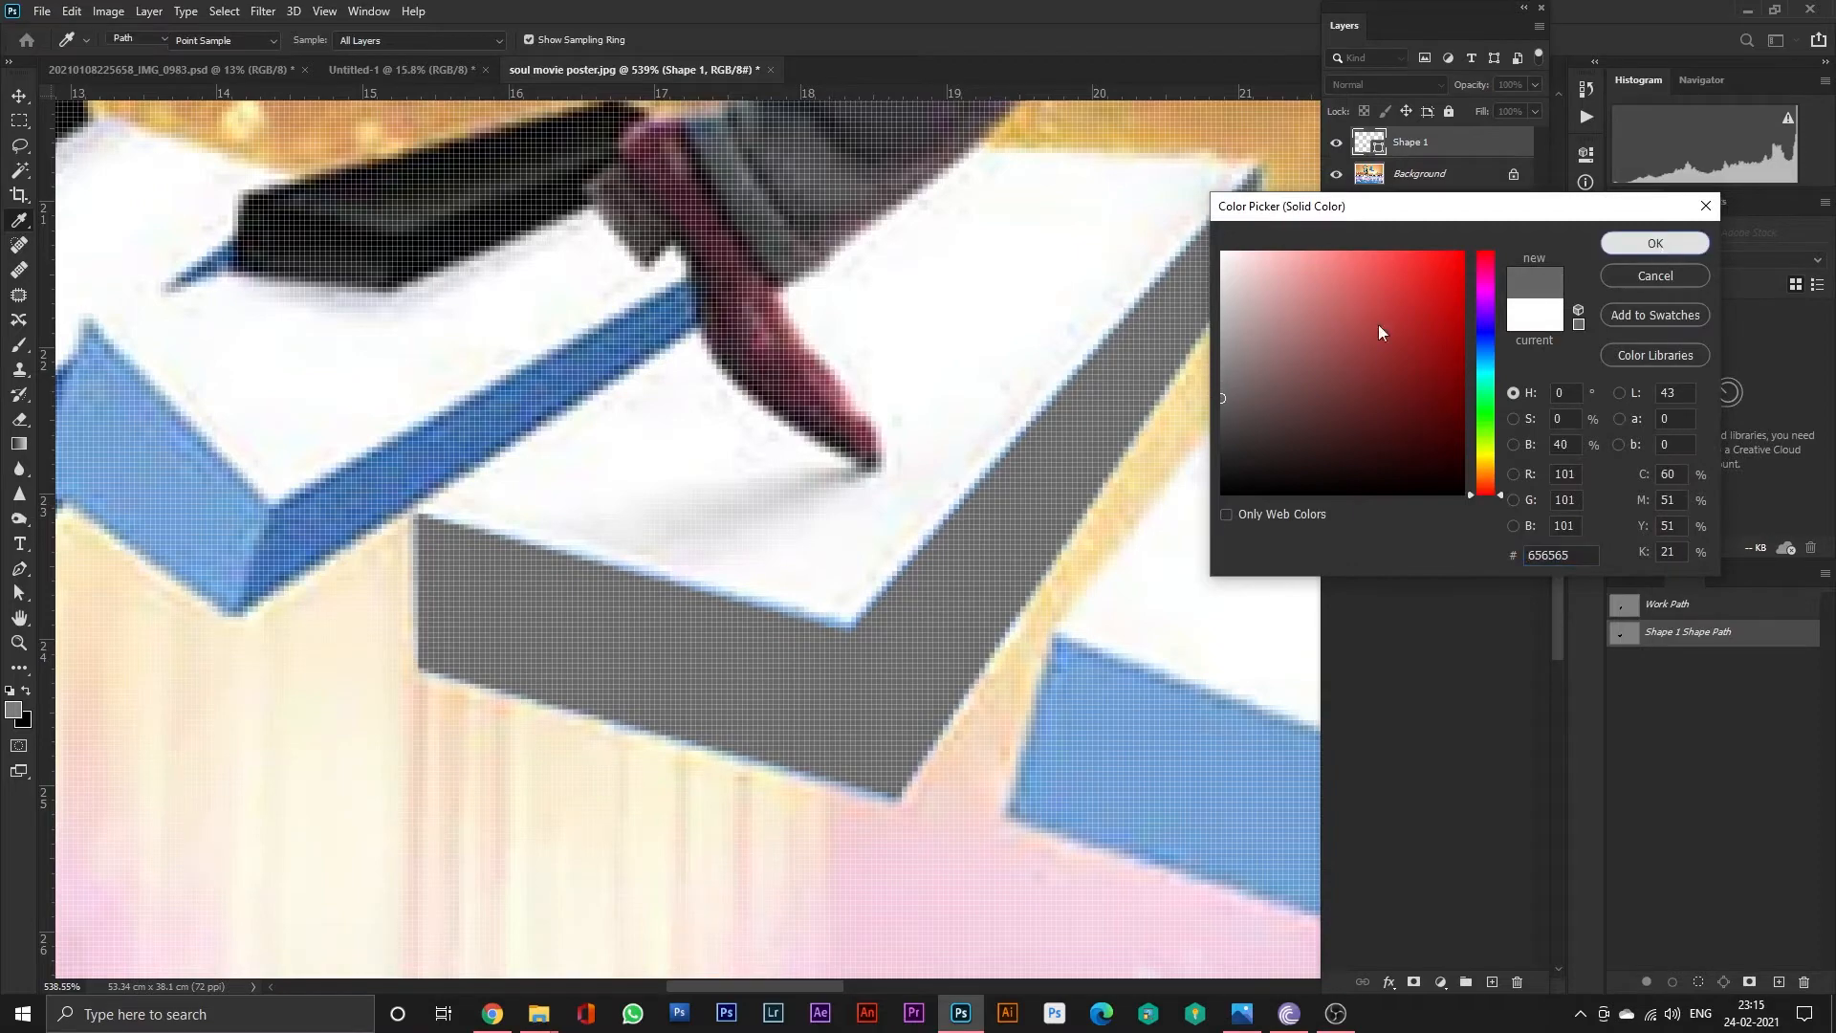
scroll(926, 400, "down", 8)
scroll(926, 400, "up", 1)
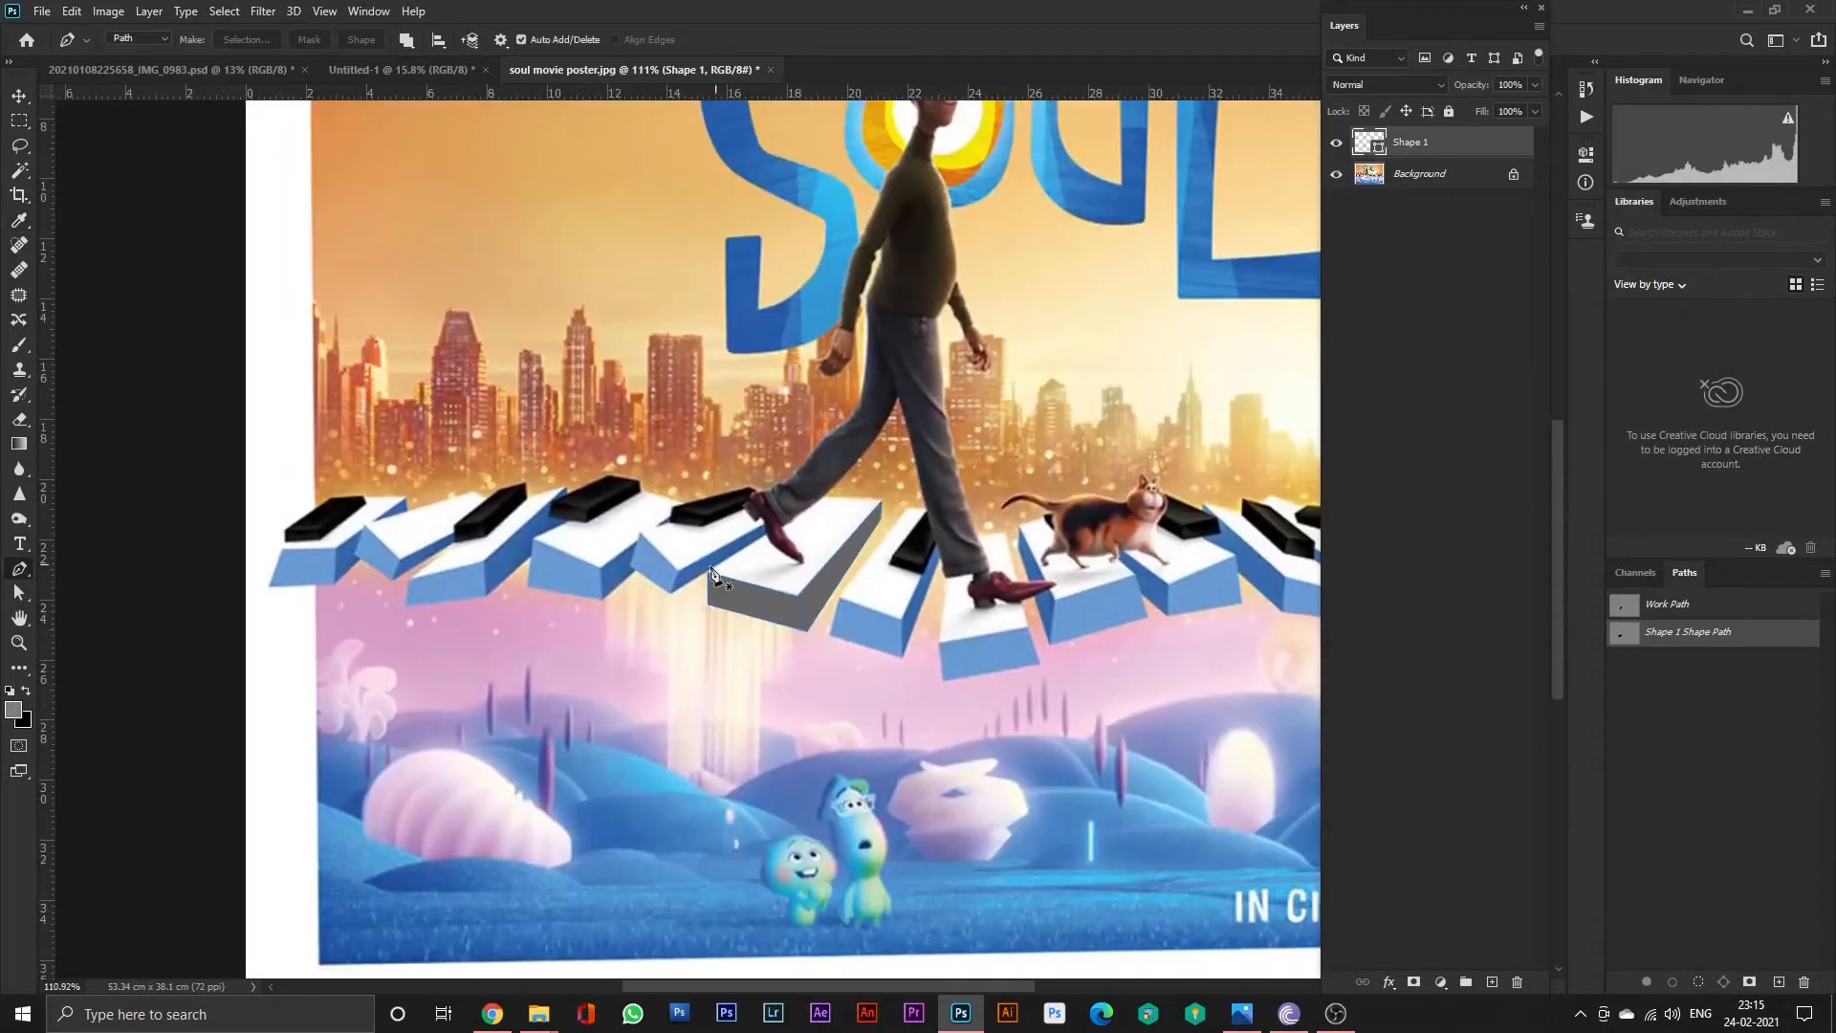
scroll(712, 579, "up", 4)
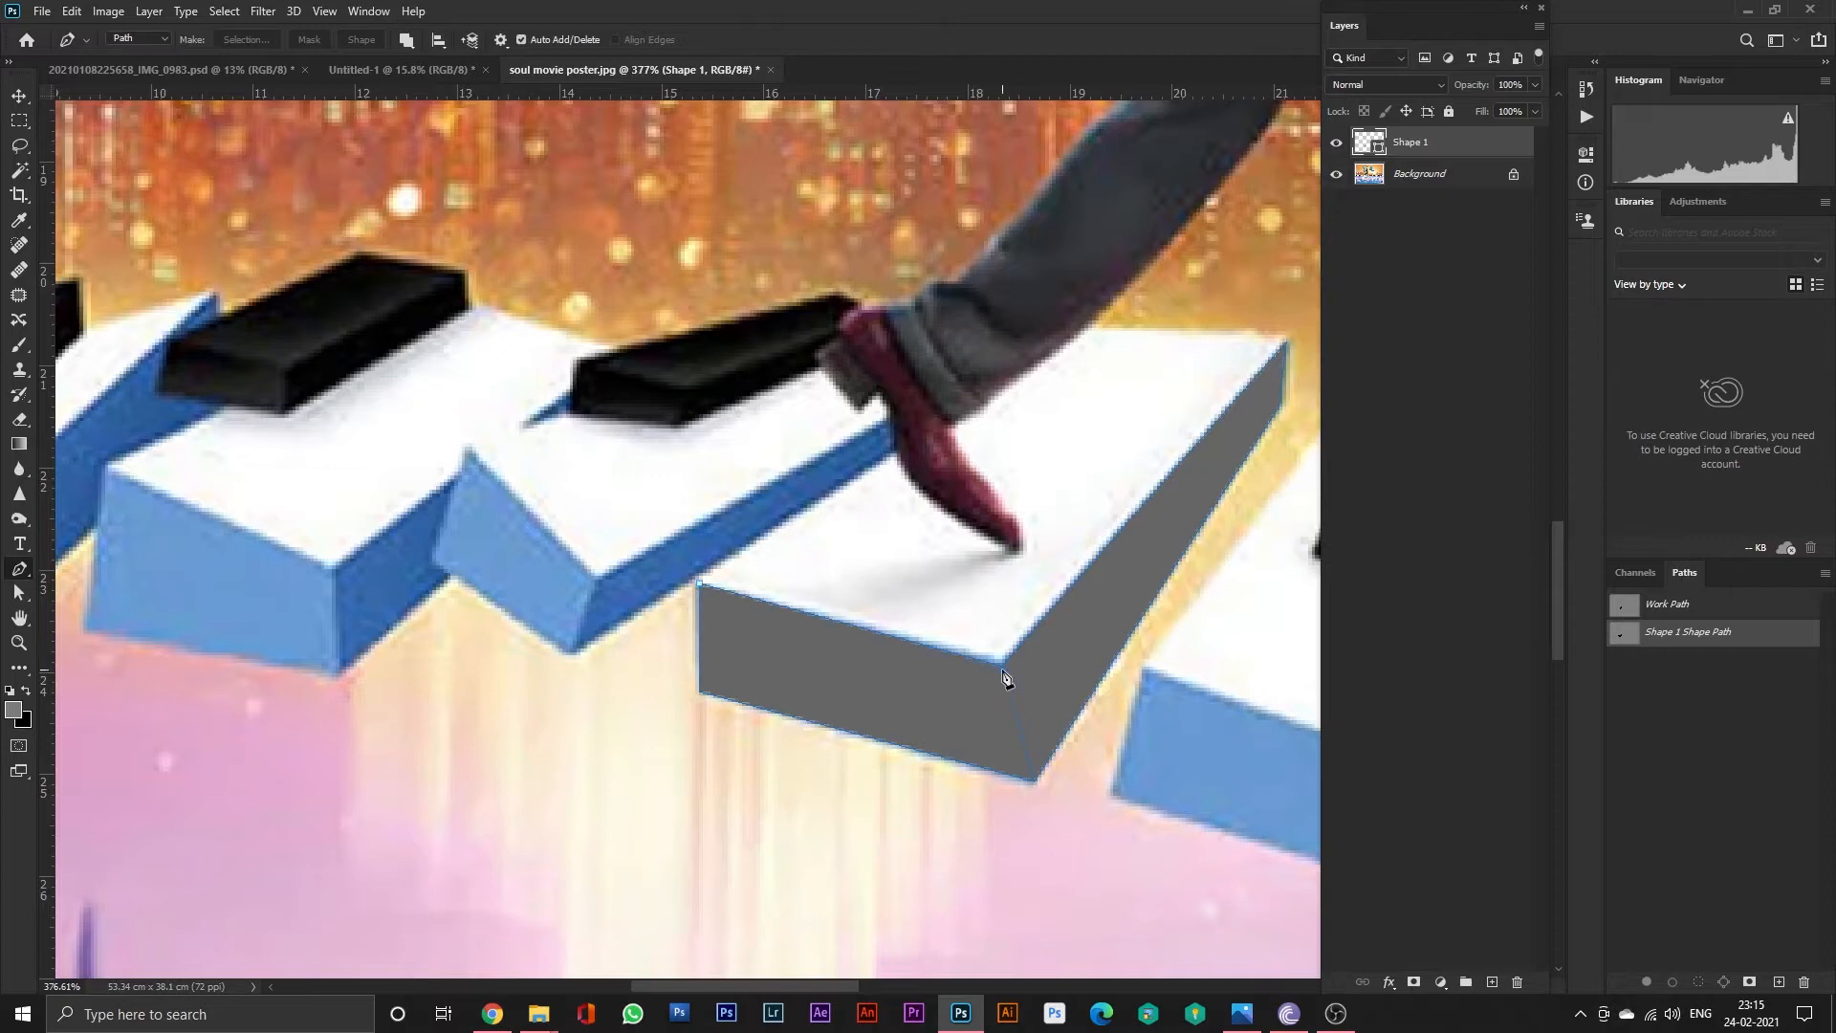
scroll(1035, 654, "up", 2)
scroll(1035, 654, "right", 2)
left_click(1129, 500)
left_click(913, 485)
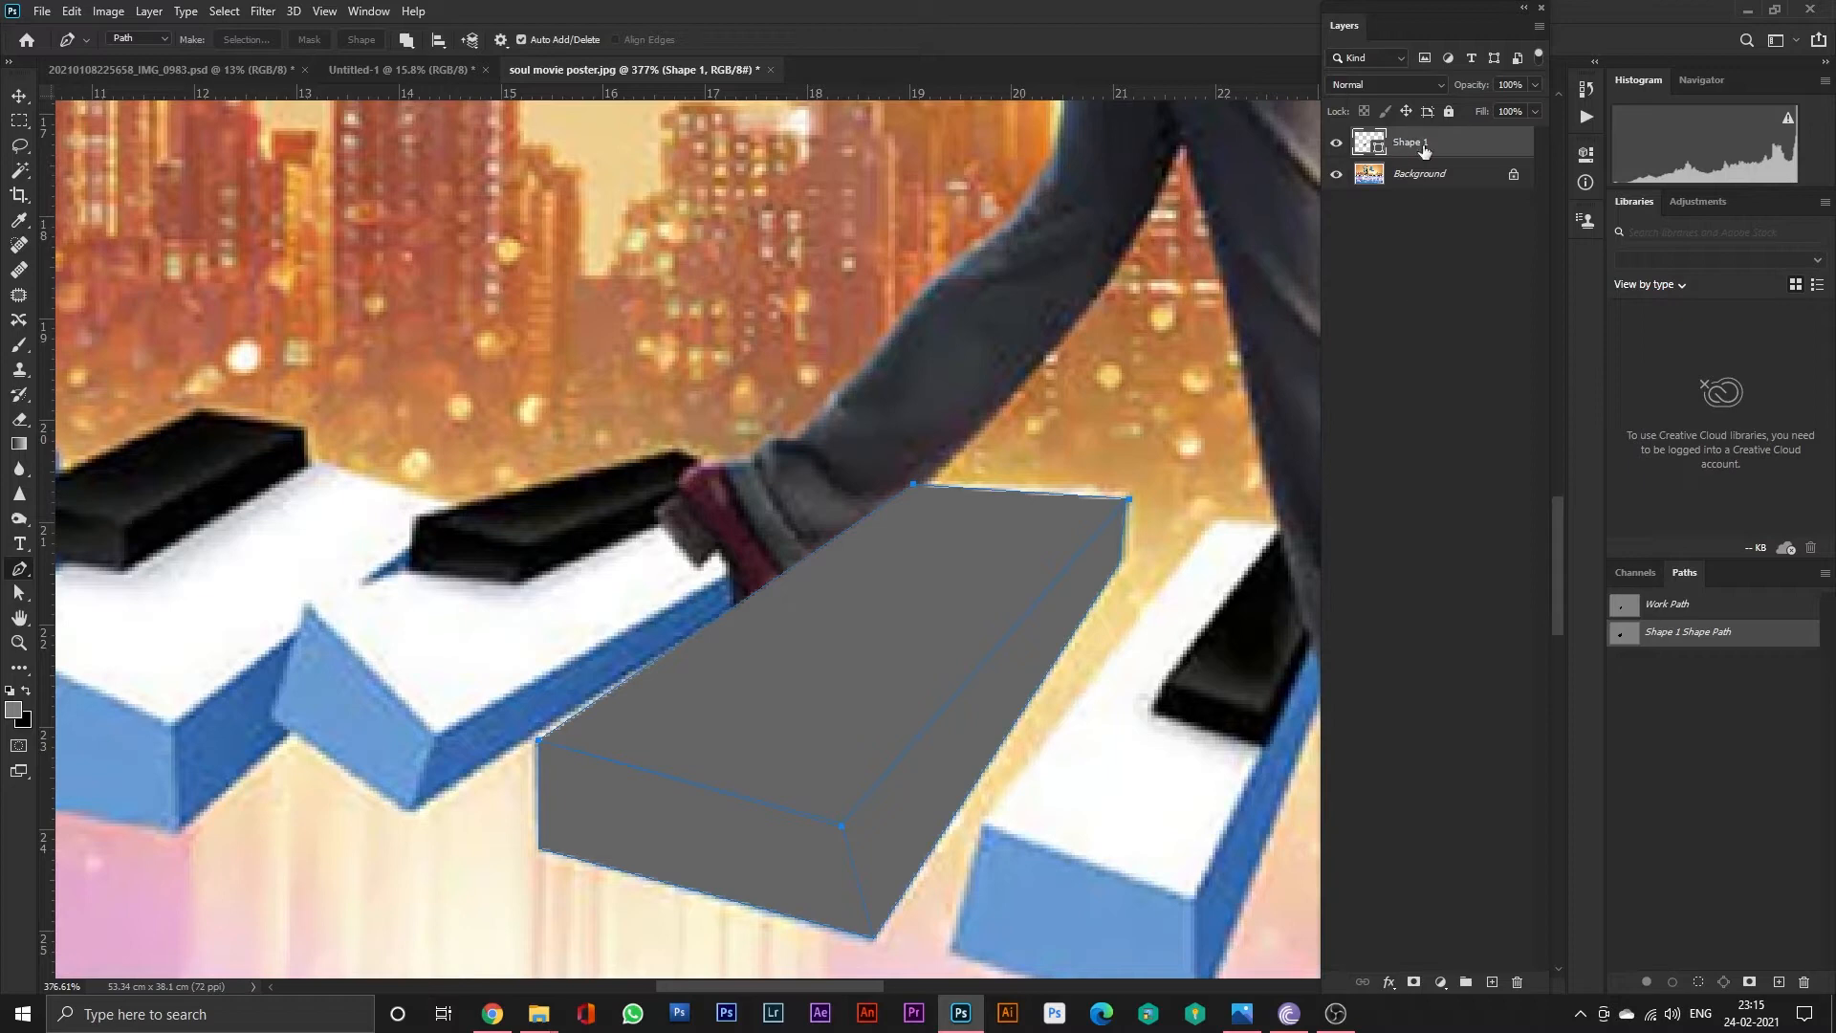
key("ctrl+z")
key("ctrl+z")
Add a new layer and trace the top face of the grey-sided piano key as a closed Pen path.
key("ctrl+shift+n")
key("Return")
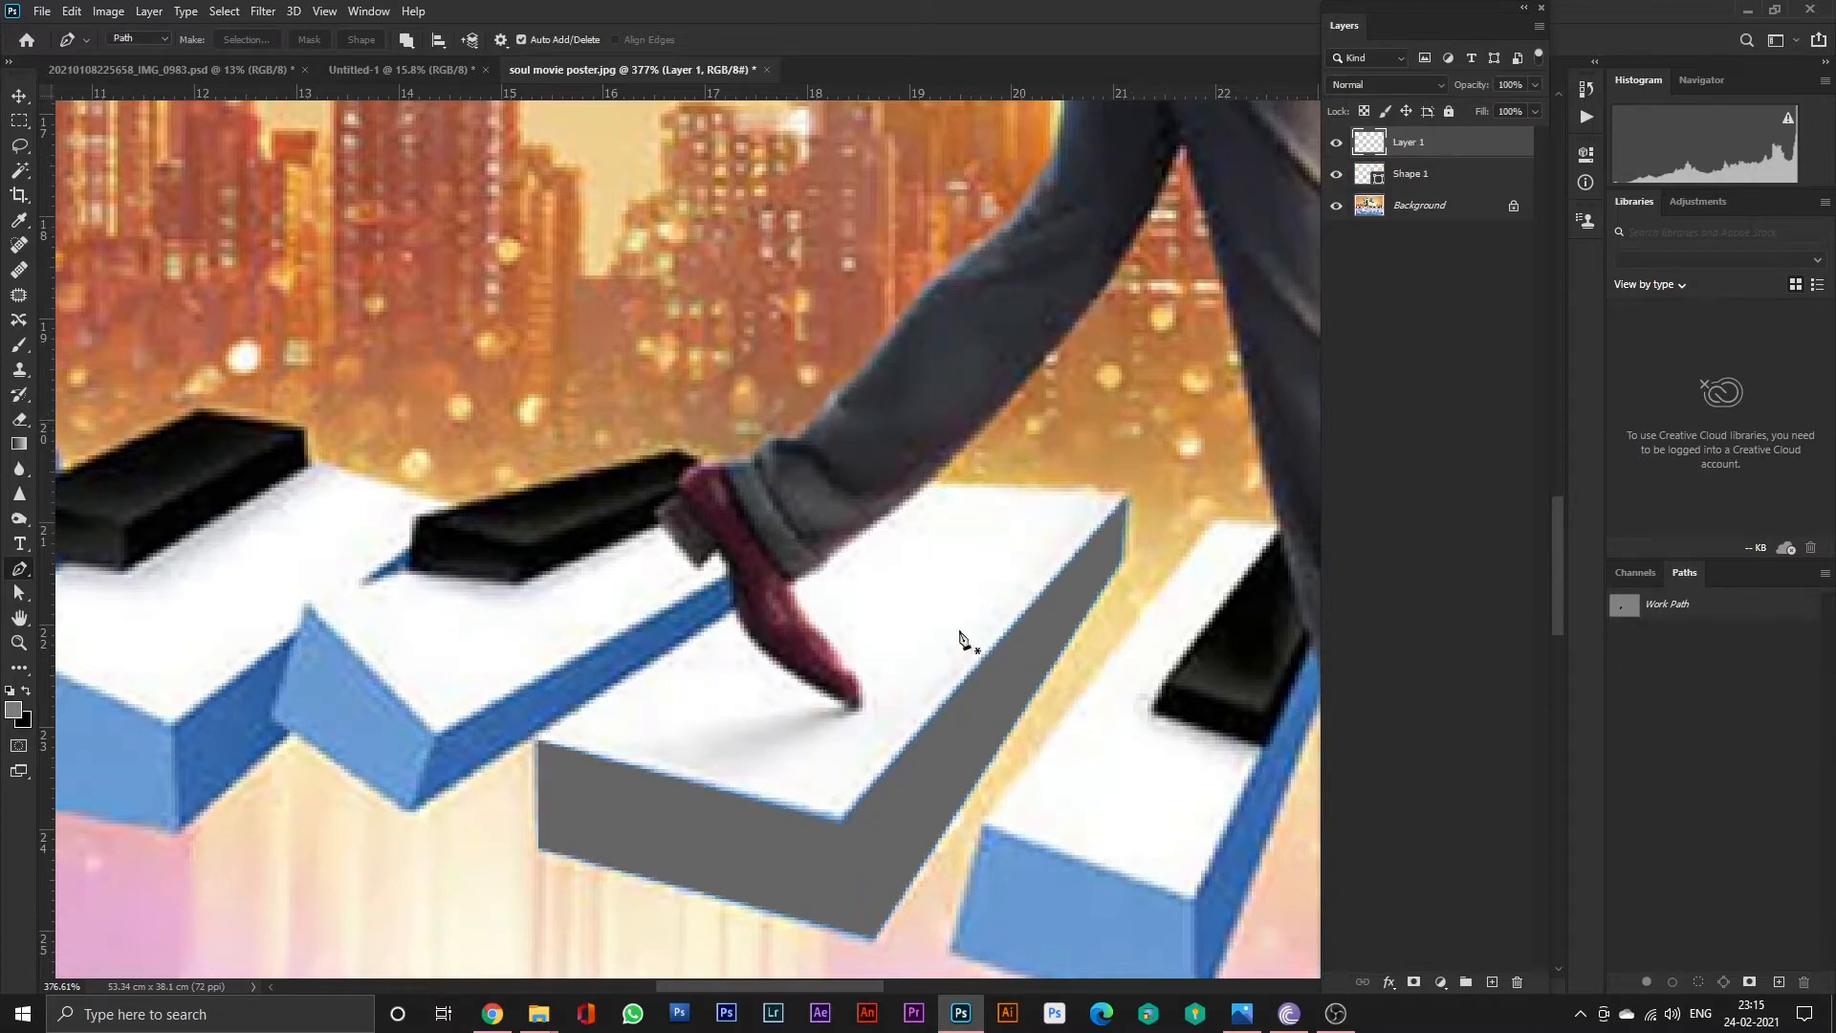
left_click(840, 820)
left_click(1126, 503)
left_click(892, 484)
left_click(540, 736)
left_click(834, 824)
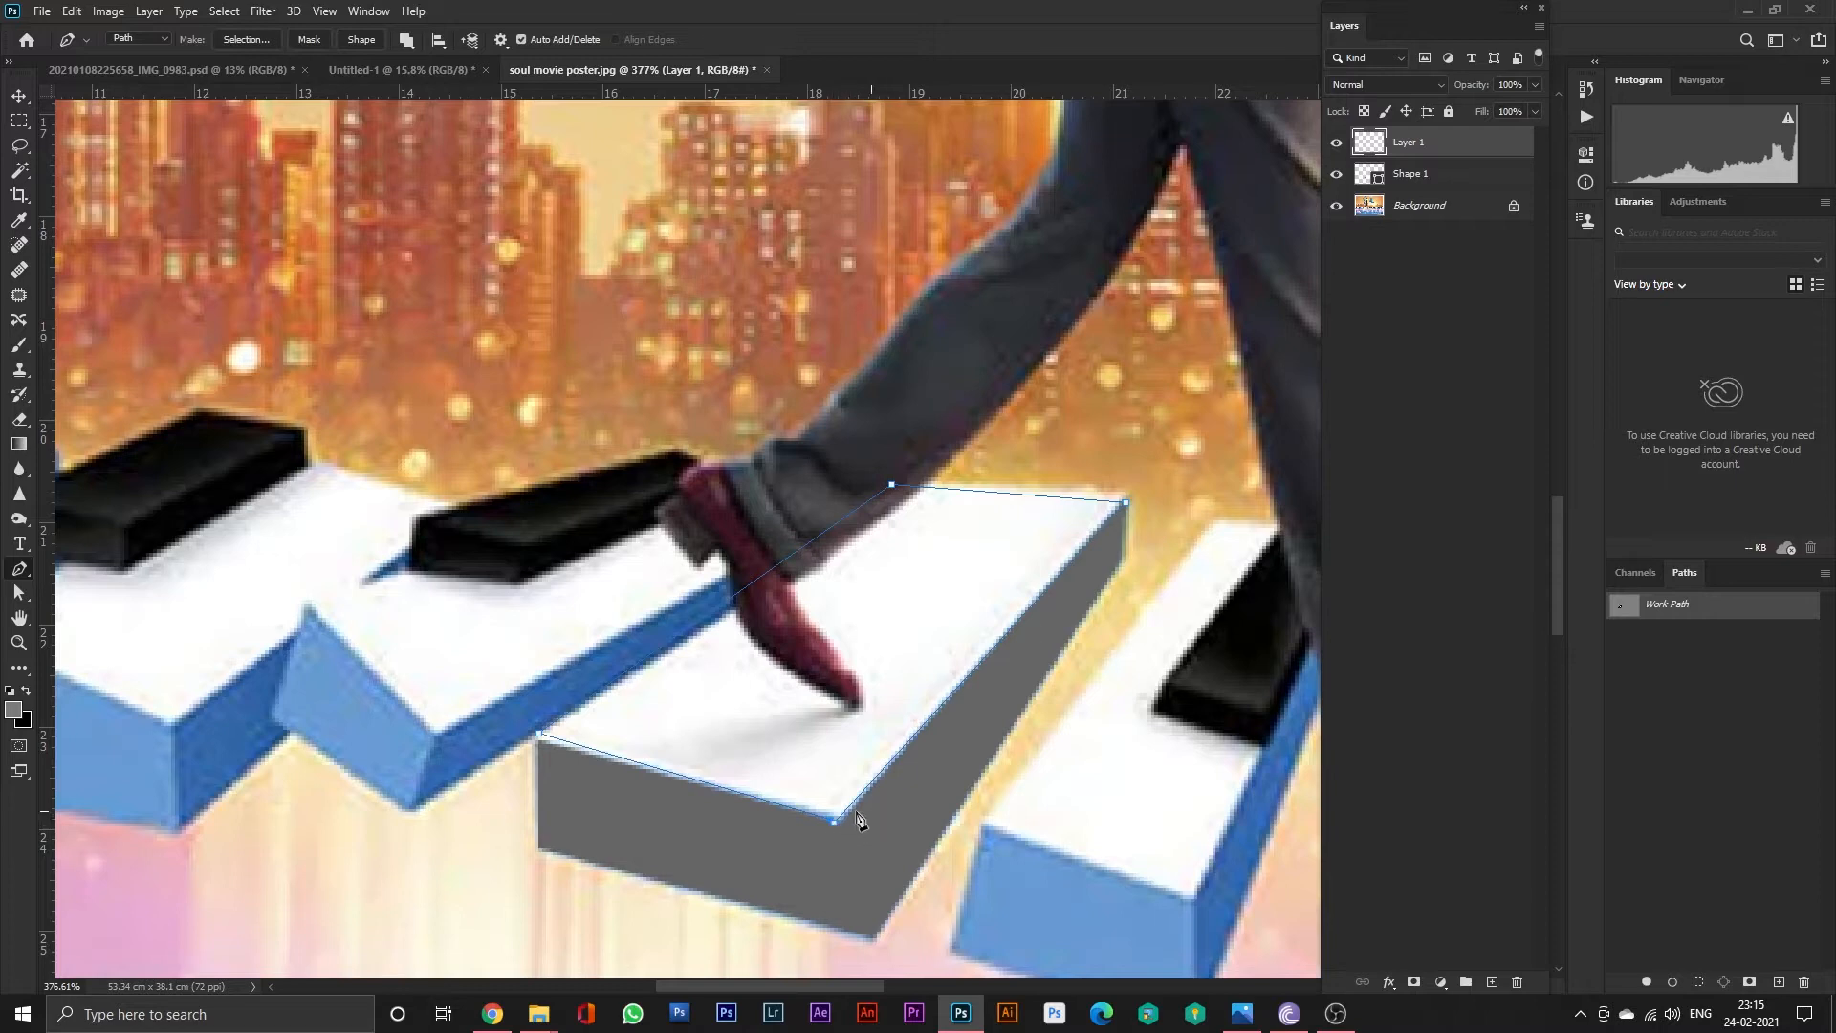
Move the anchor points of the top-face path so they line up with the corners of the piano key.
key("a")
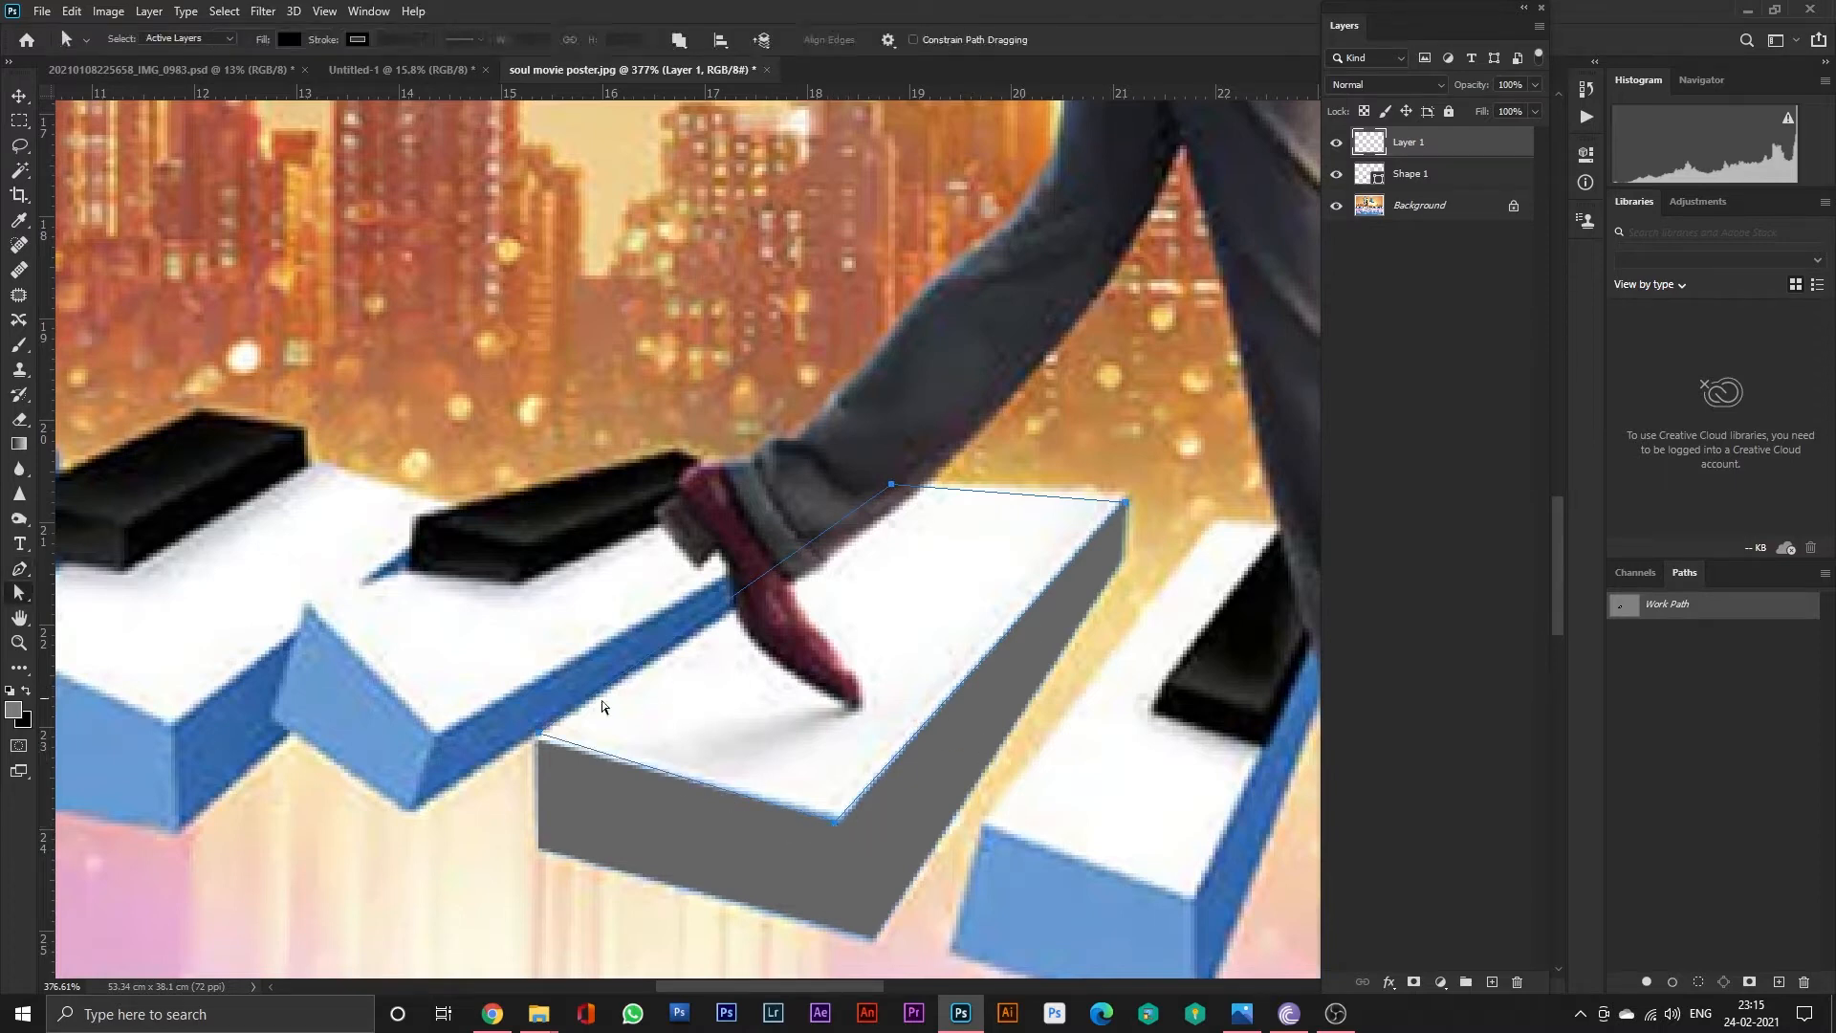
left_click_drag(540, 737, 540, 748)
left_click_drag(805, 880, 834, 842)
left_click(840, 823)
left_click_drag(542, 746, 541, 739)
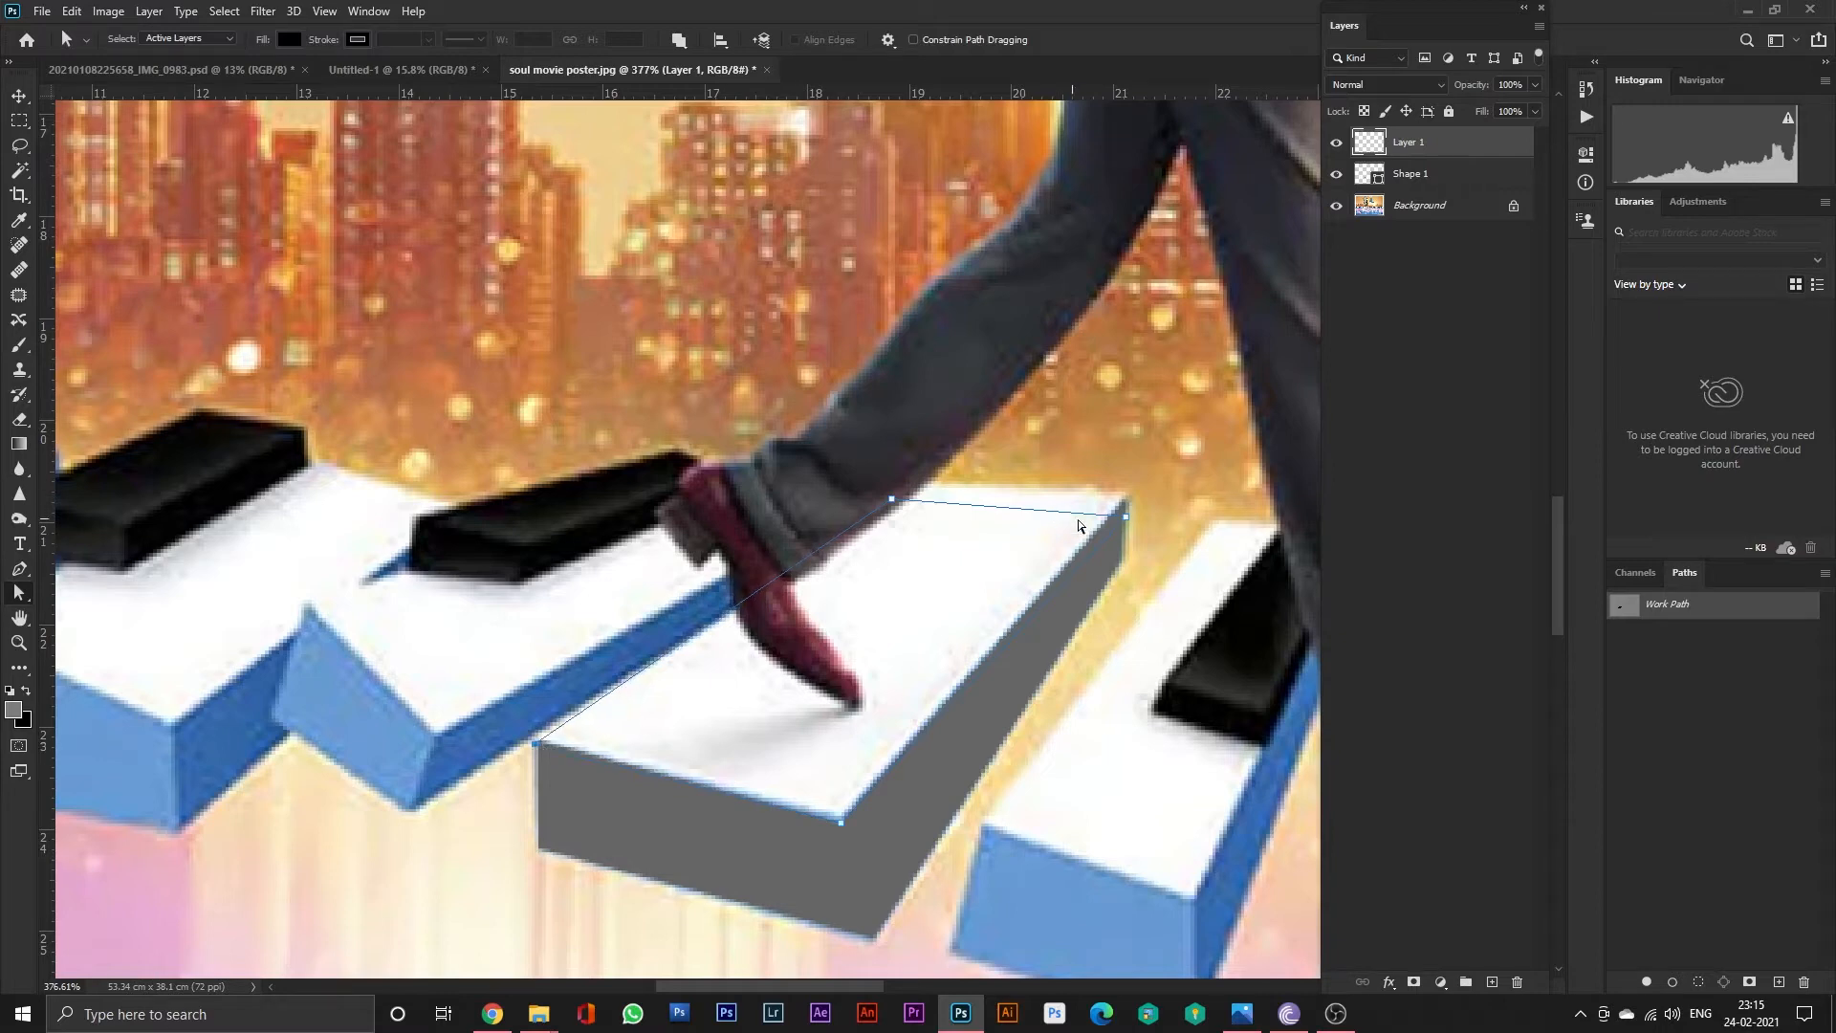
left_click_drag(1127, 517, 1127, 498)
left_click_drag(891, 502, 895, 488)
left_click_drag(431, 292, 1232, 841)
Convert the top-face path to a shape and set its fill colour to white.
key("p")
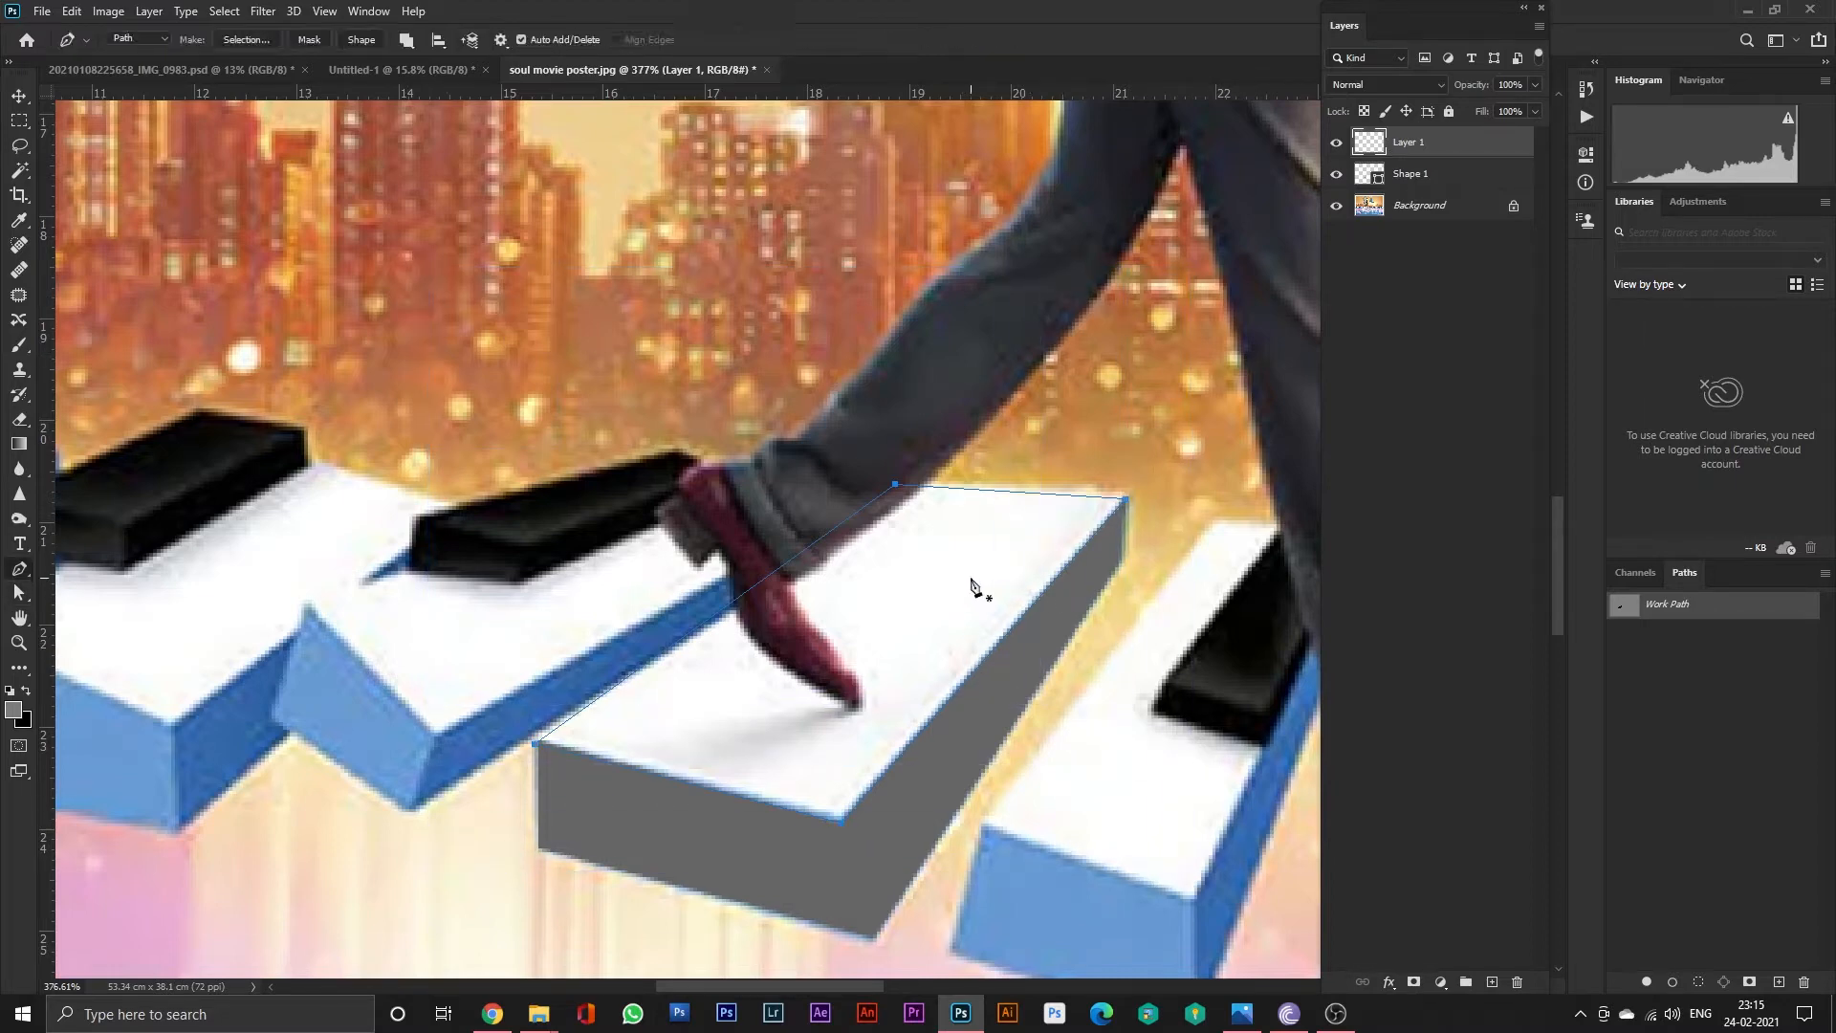
left_click(360, 39)
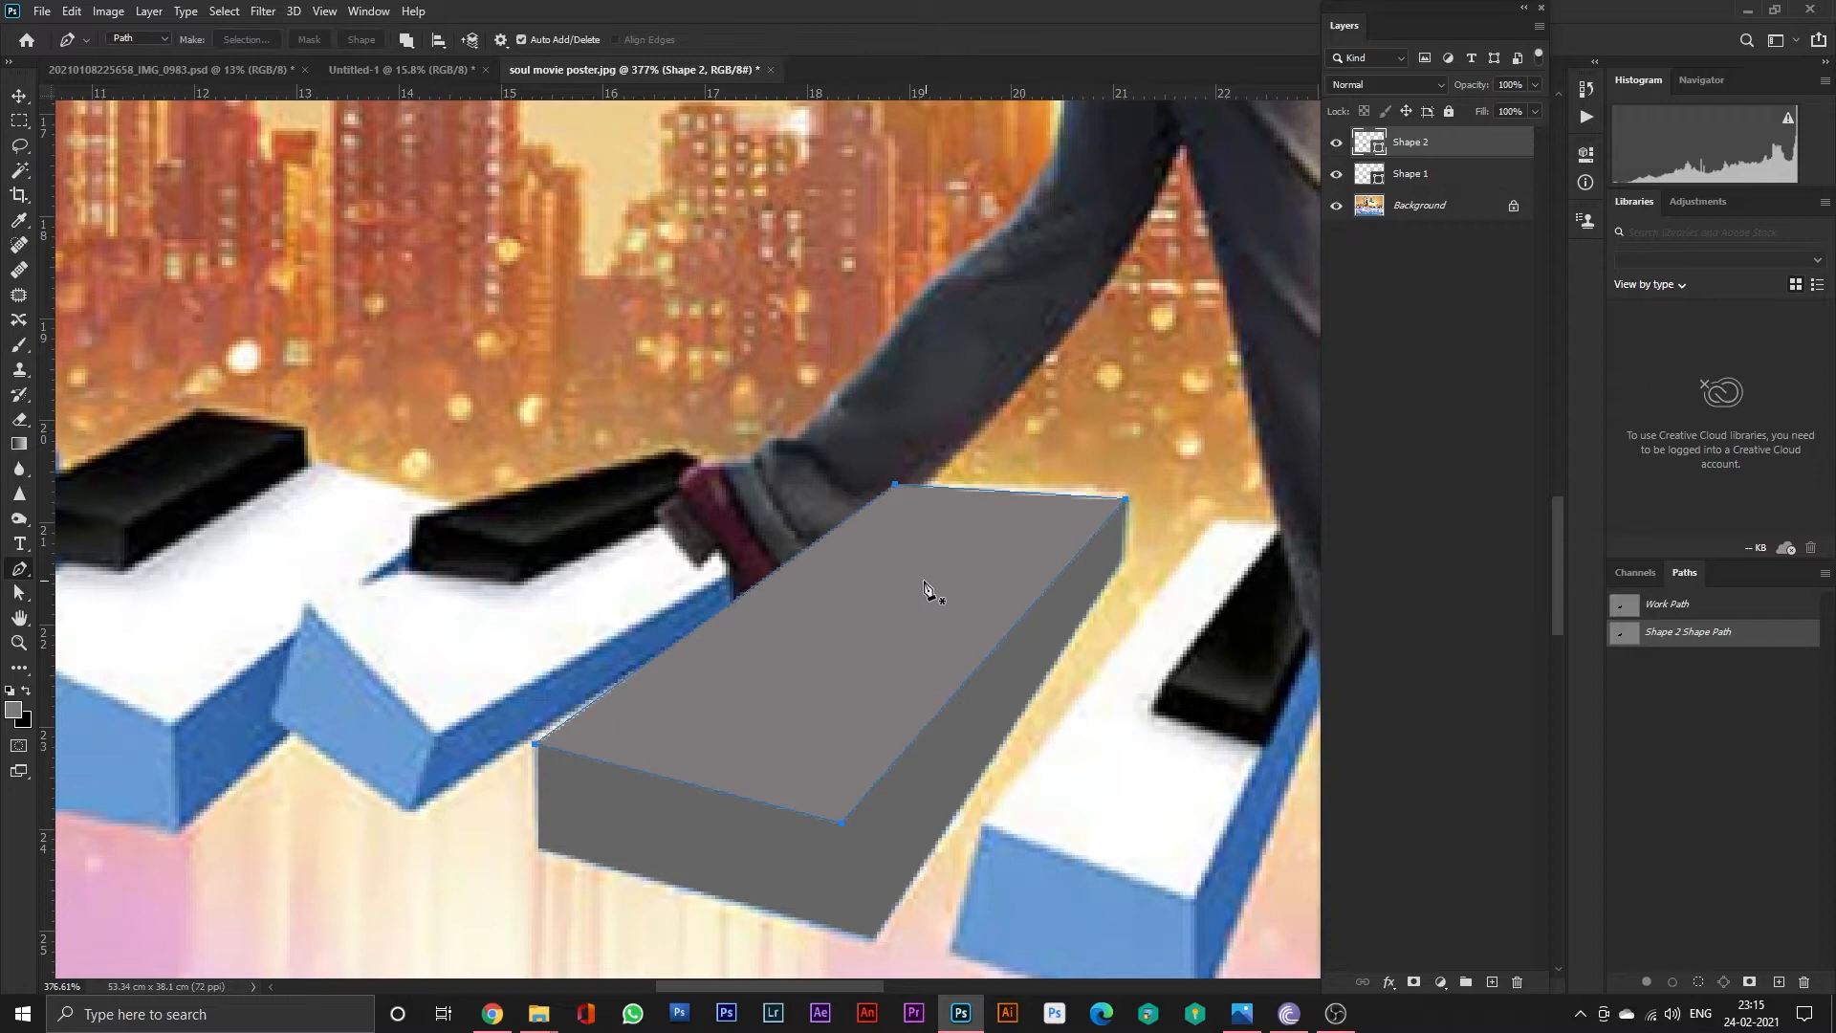
double_click(1380, 145)
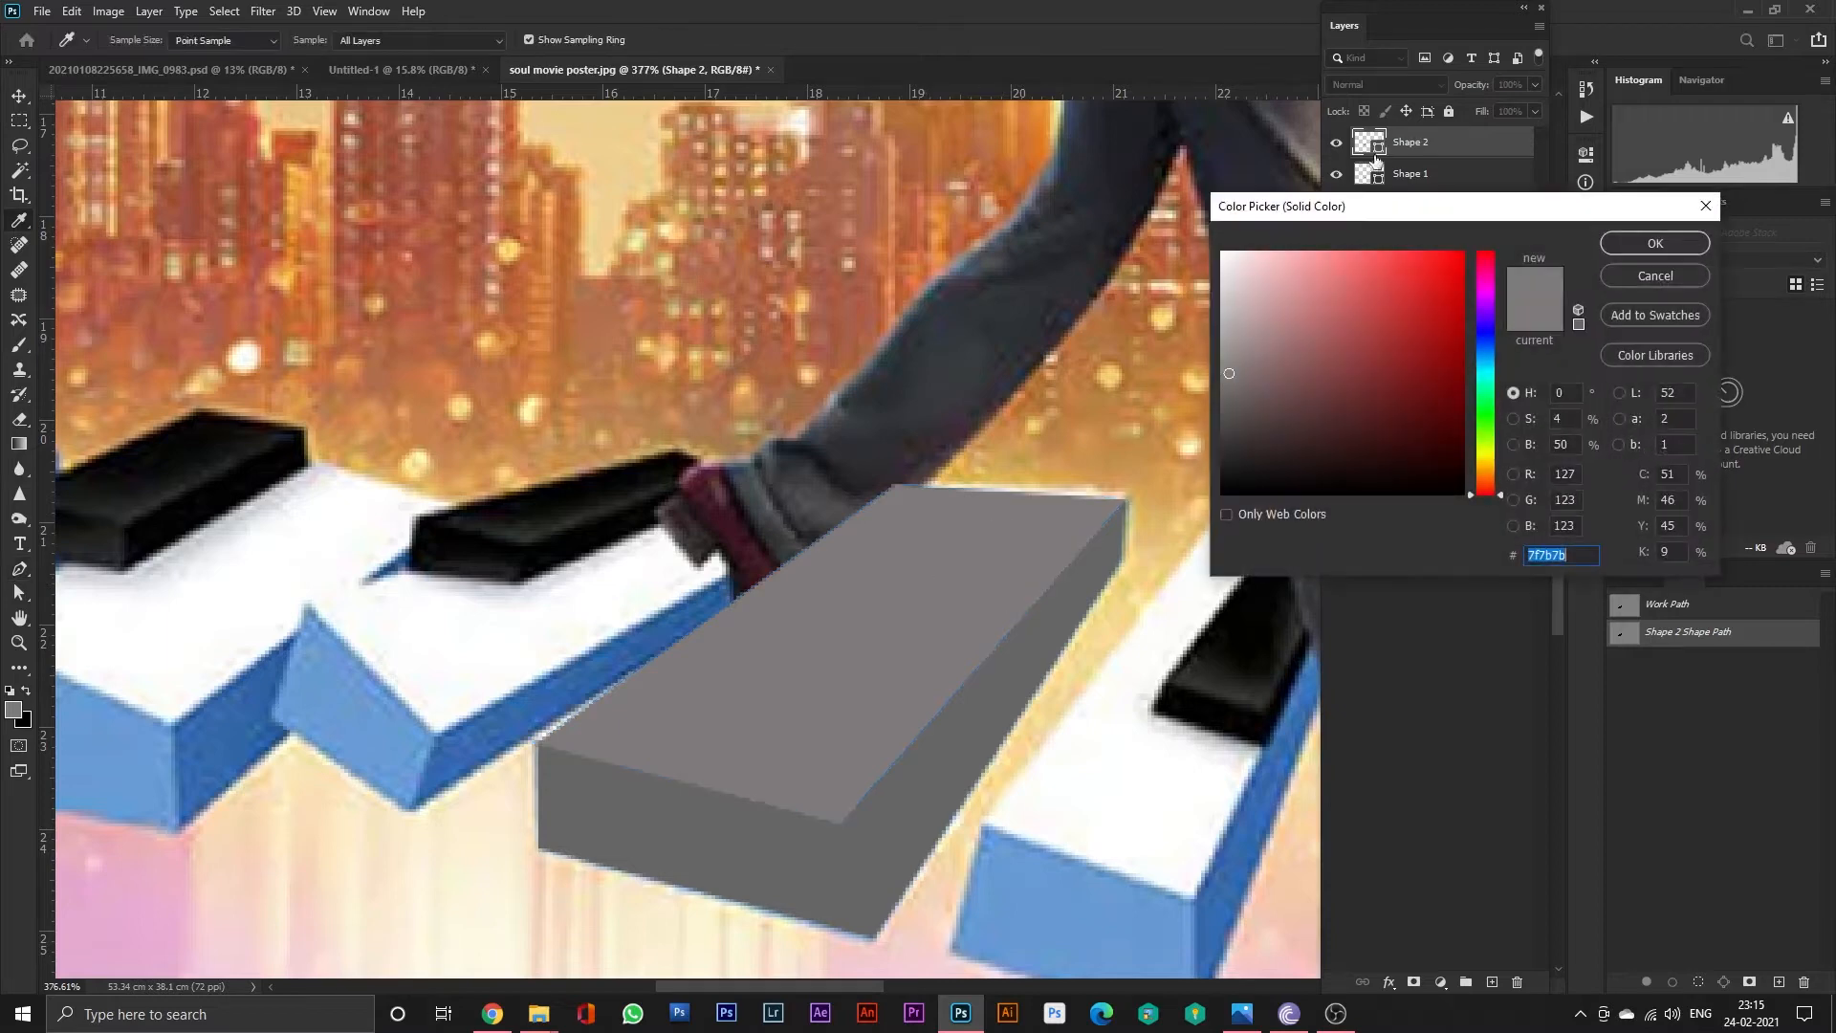
left_click_drag(1229, 445, 1221, 250)
left_click(1655, 243)
key("p")
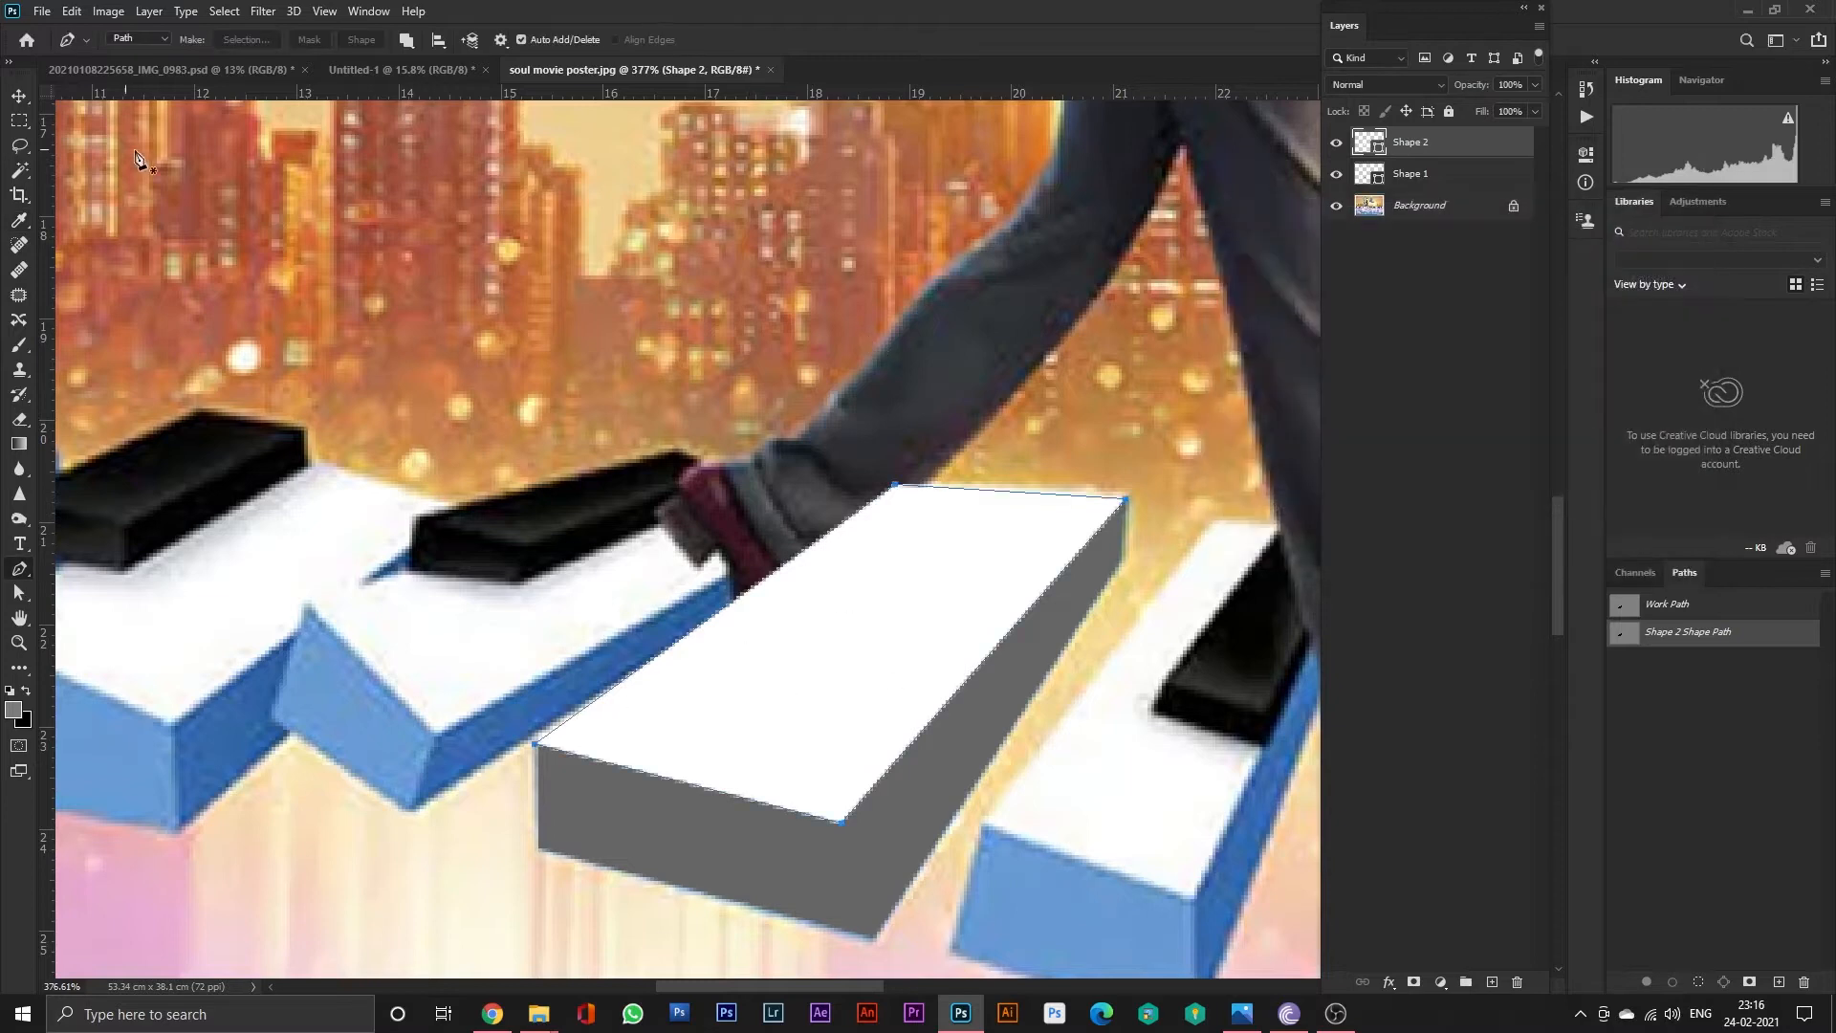
Copy both piano key shapes together into the Untitled-1 document and convert them to one smart object.
left_click(19, 96)
scroll(923, 784, "down", 1)
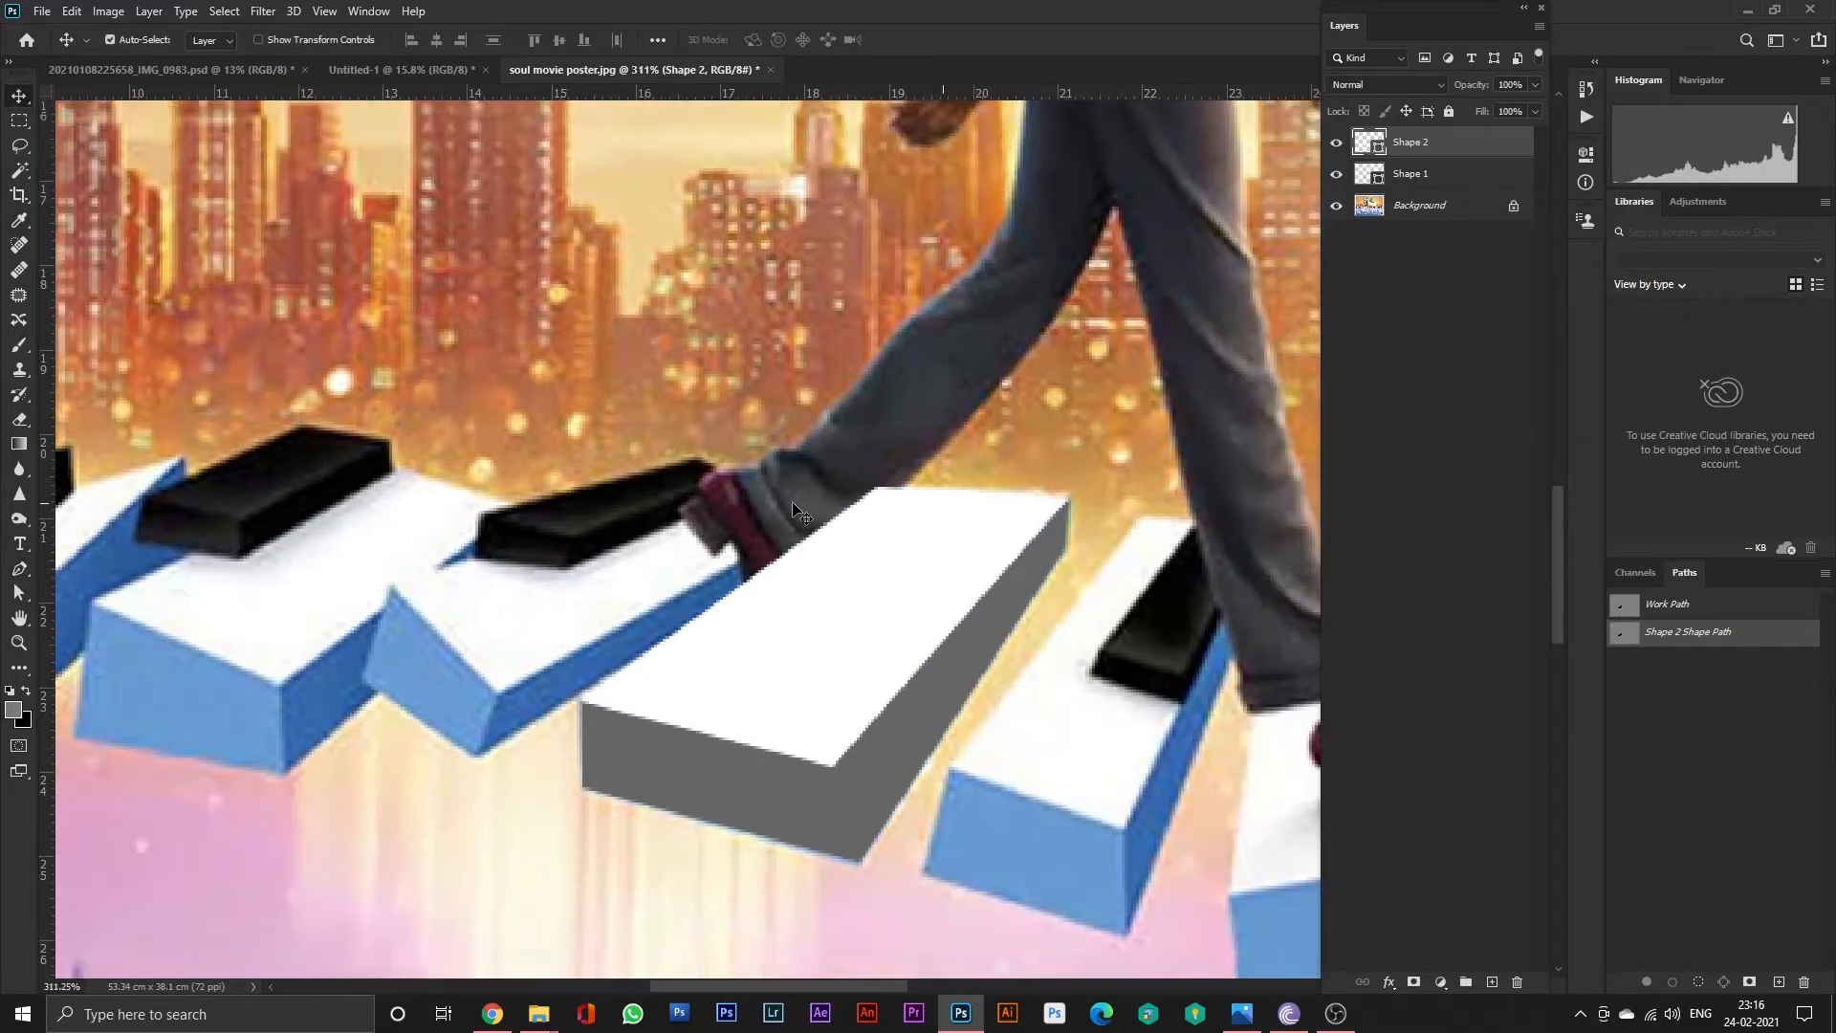
scroll(923, 784, "down", 1)
left_click(859, 752)
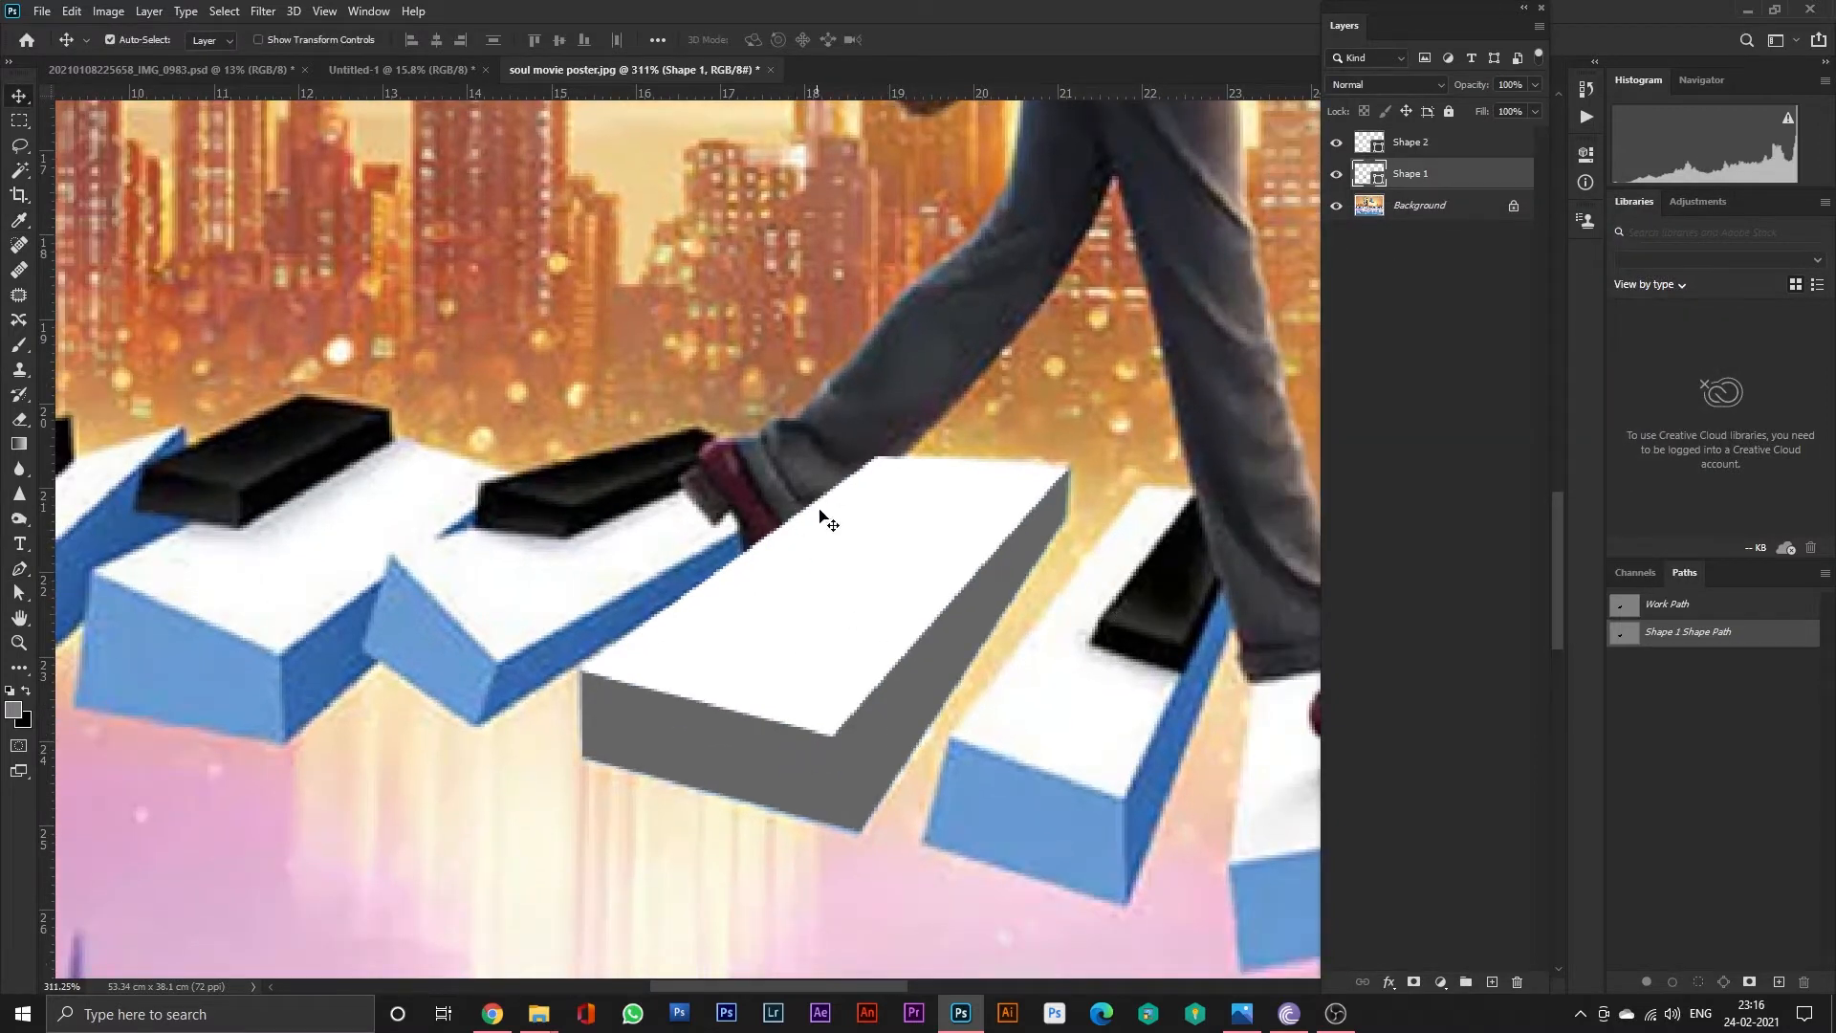
left_click(892, 564, "shift")
left_click_drag(884, 709, 595, 738)
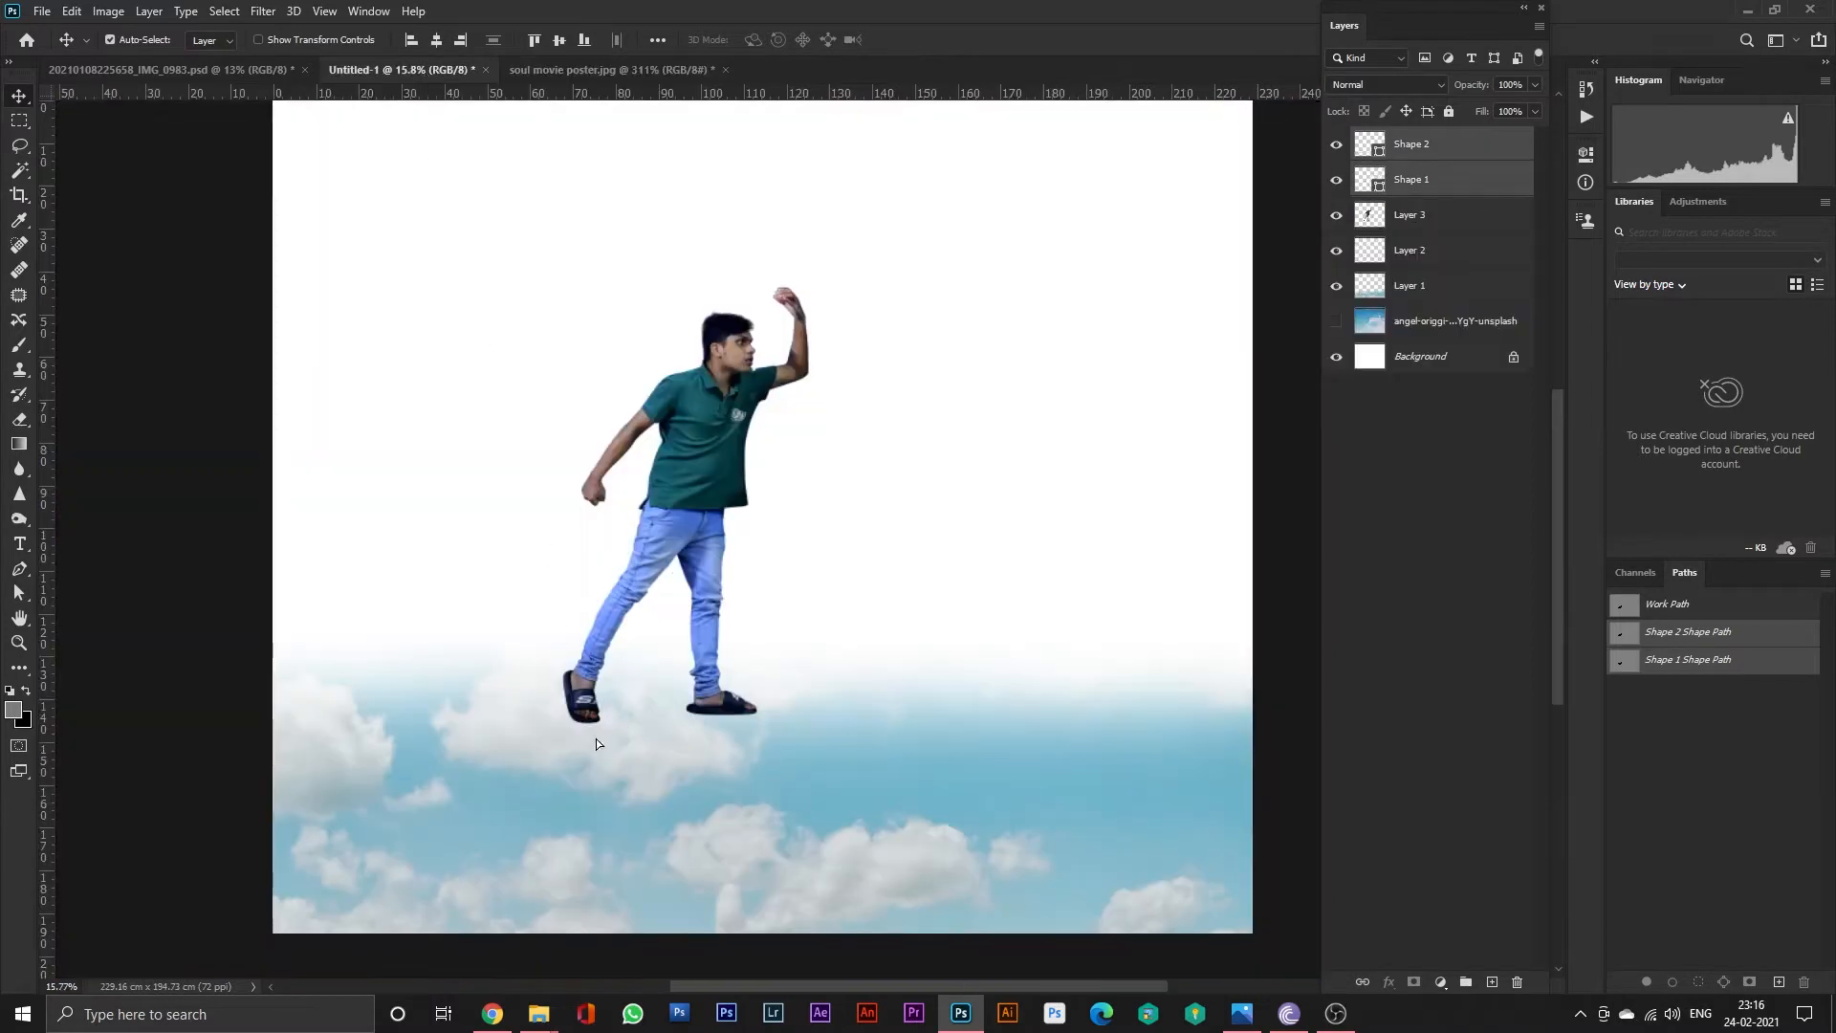
right_click(1446, 180)
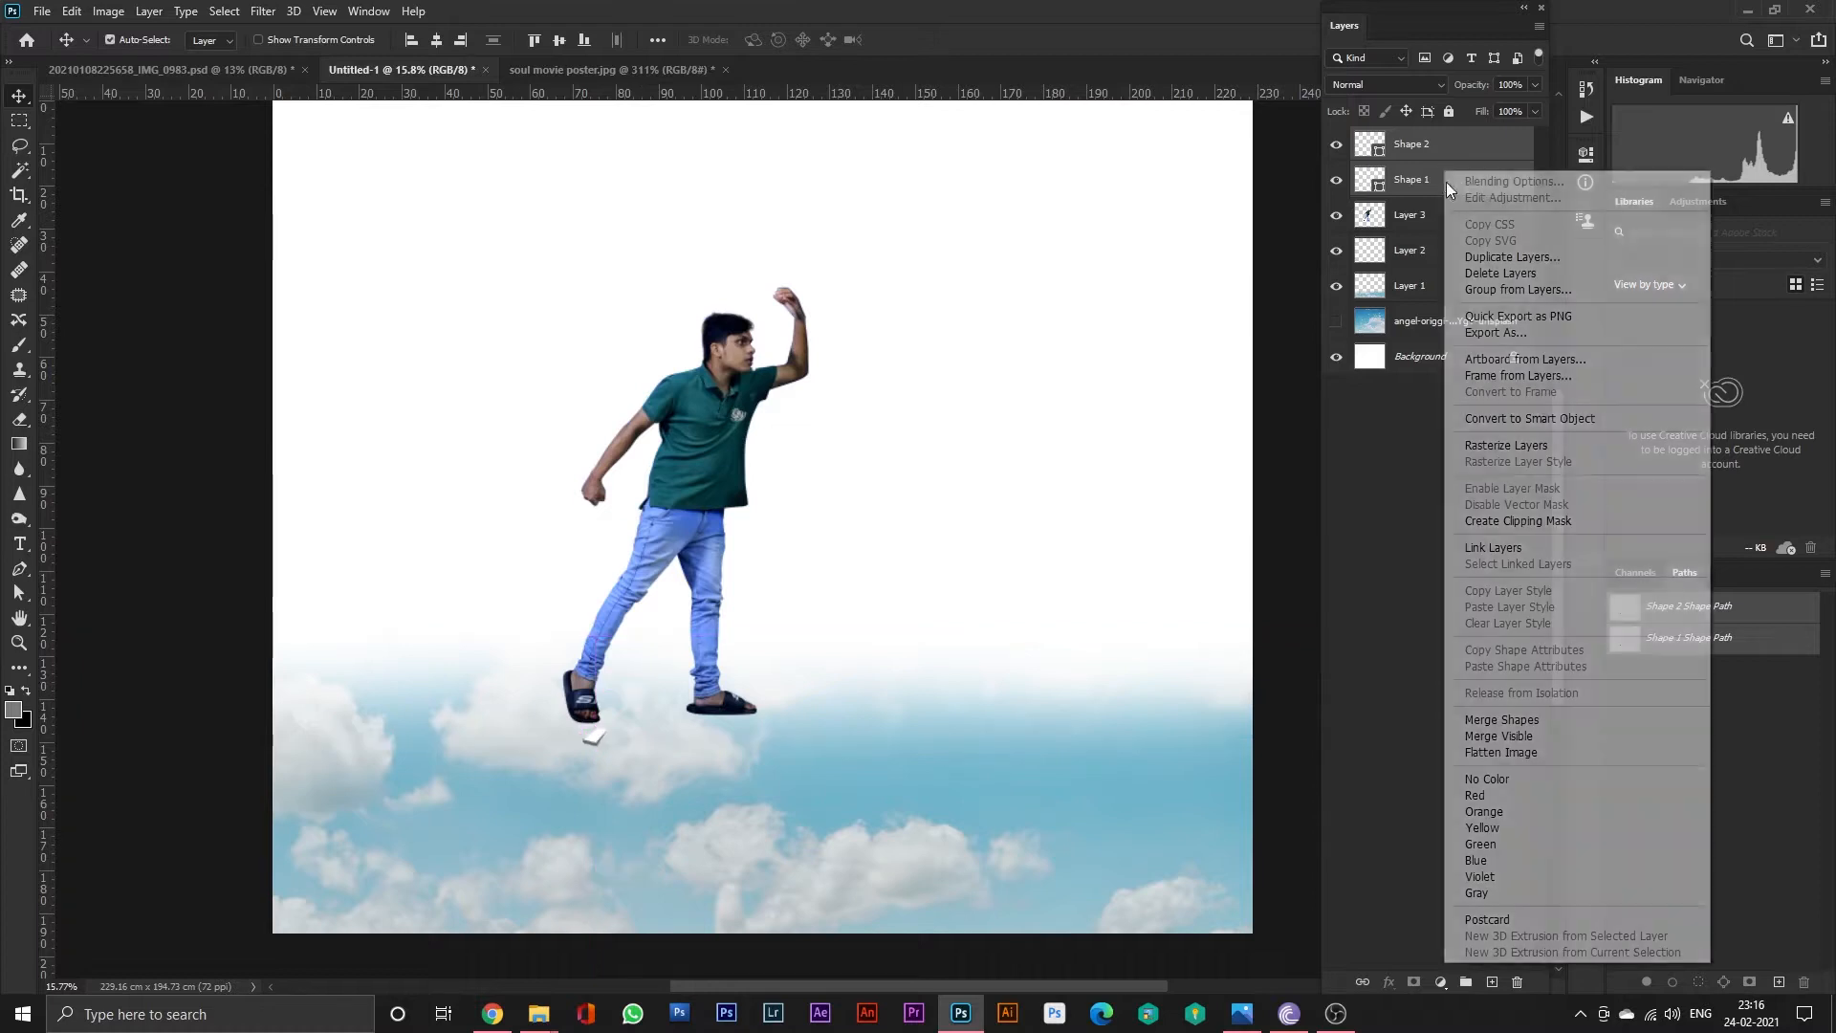
left_click(1563, 427)
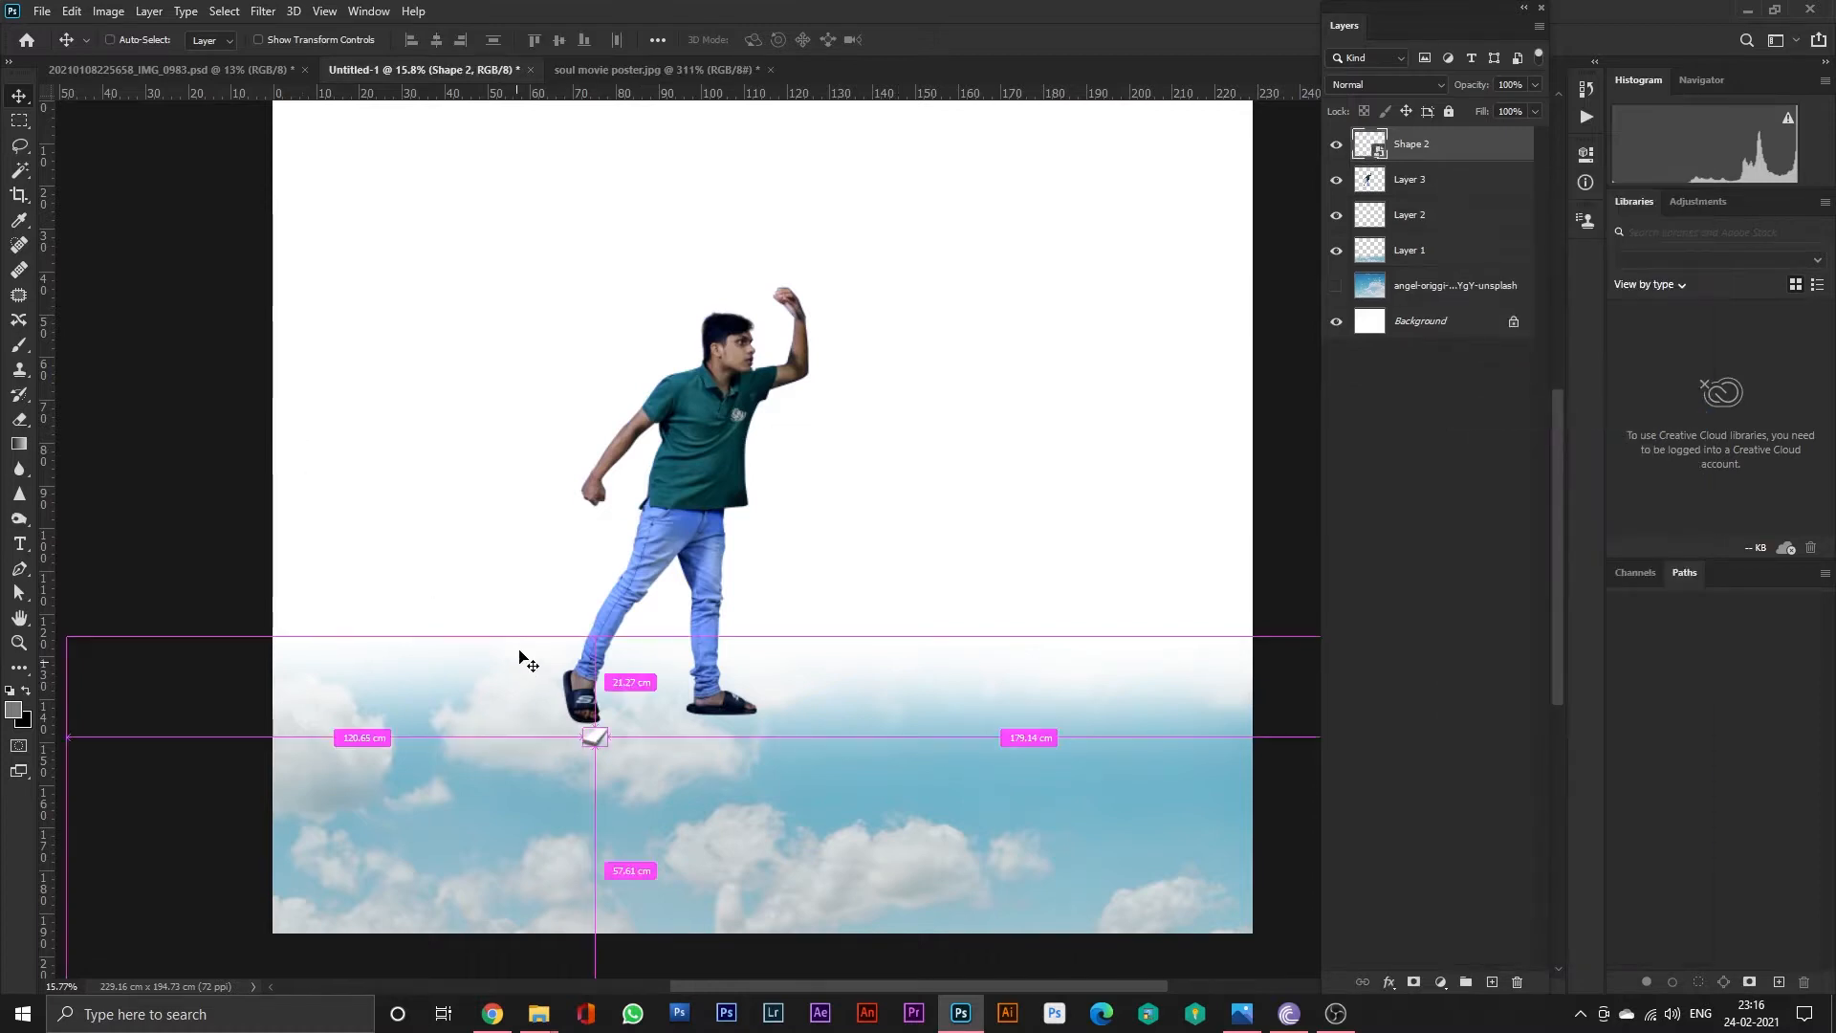
Scale the piano key smart object up to about 994% and position it beneath the man's rear foot.
key("ctrl+t")
left_click_drag(611, 735, 729, 657)
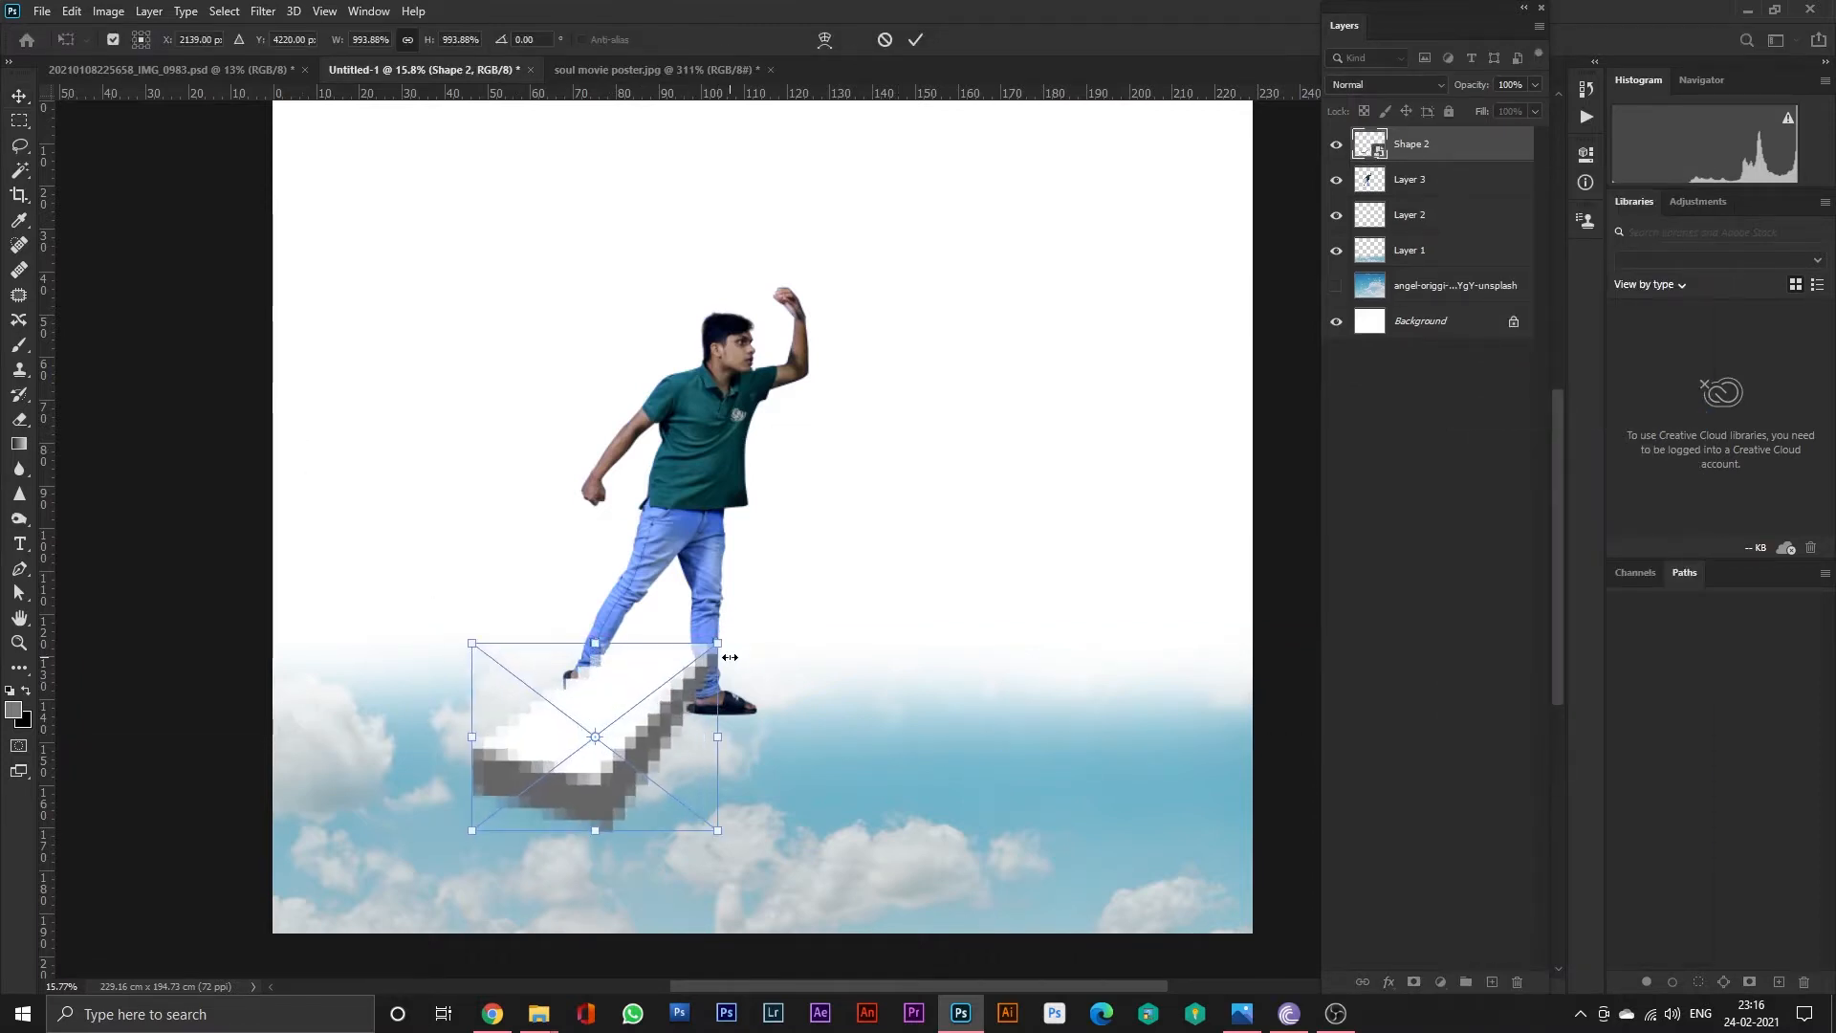
key("Return")
left_click_drag(597, 781, 568, 801)
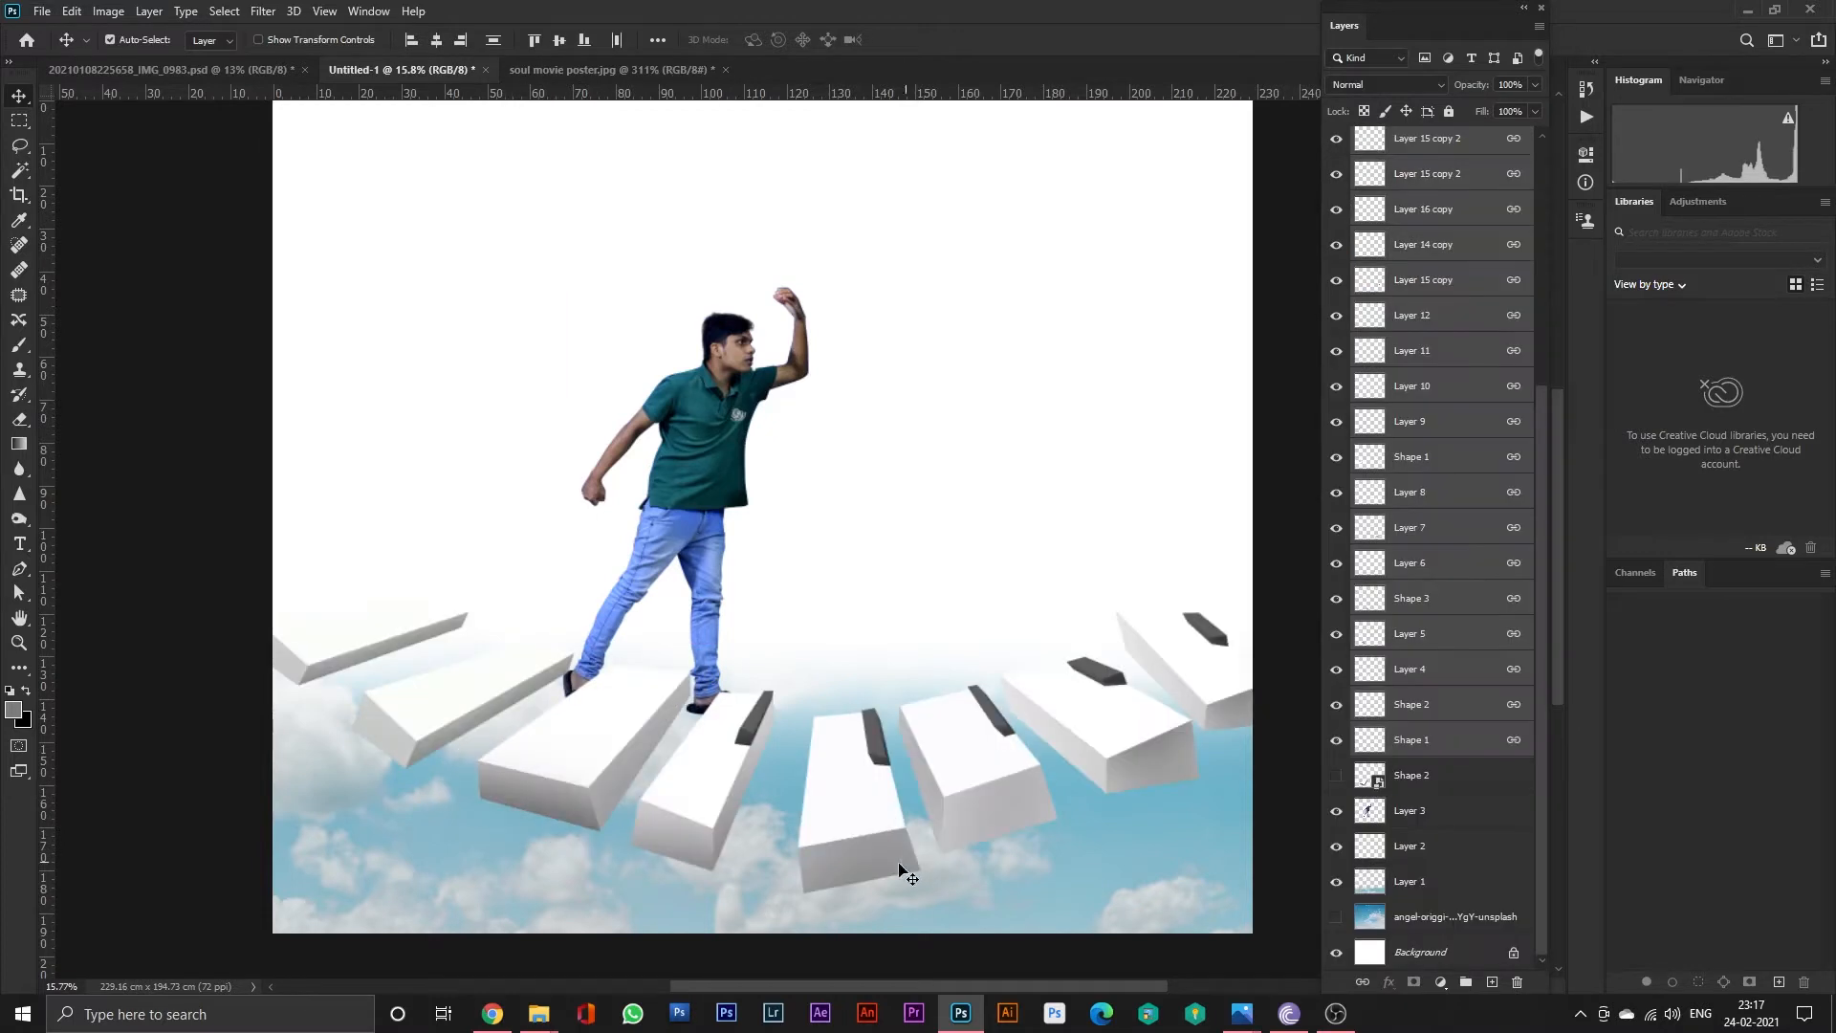
Reorder the linked piano key layers beneath the man's layers and move the keys slightly up under his feet.
left_click_drag(1474, 732, 1453, 866)
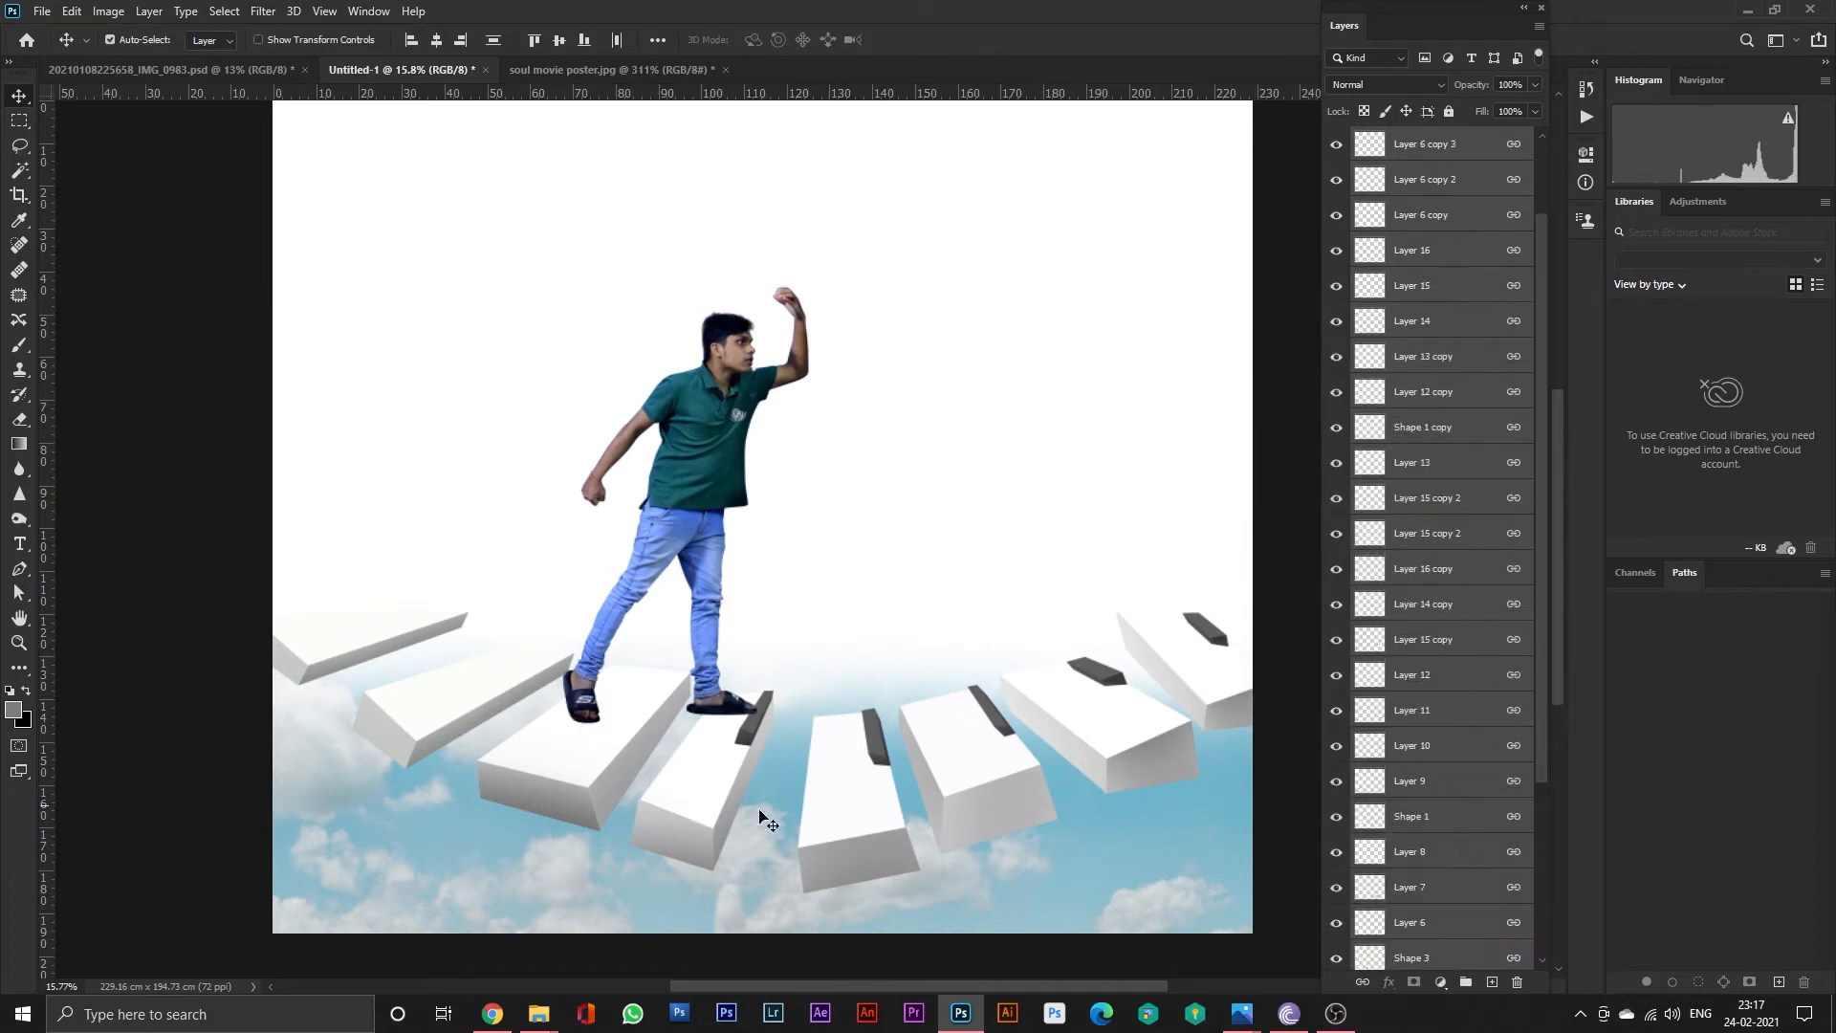
left_click_drag(684, 815, 689, 767)
scroll(786, 761, "down", 2)
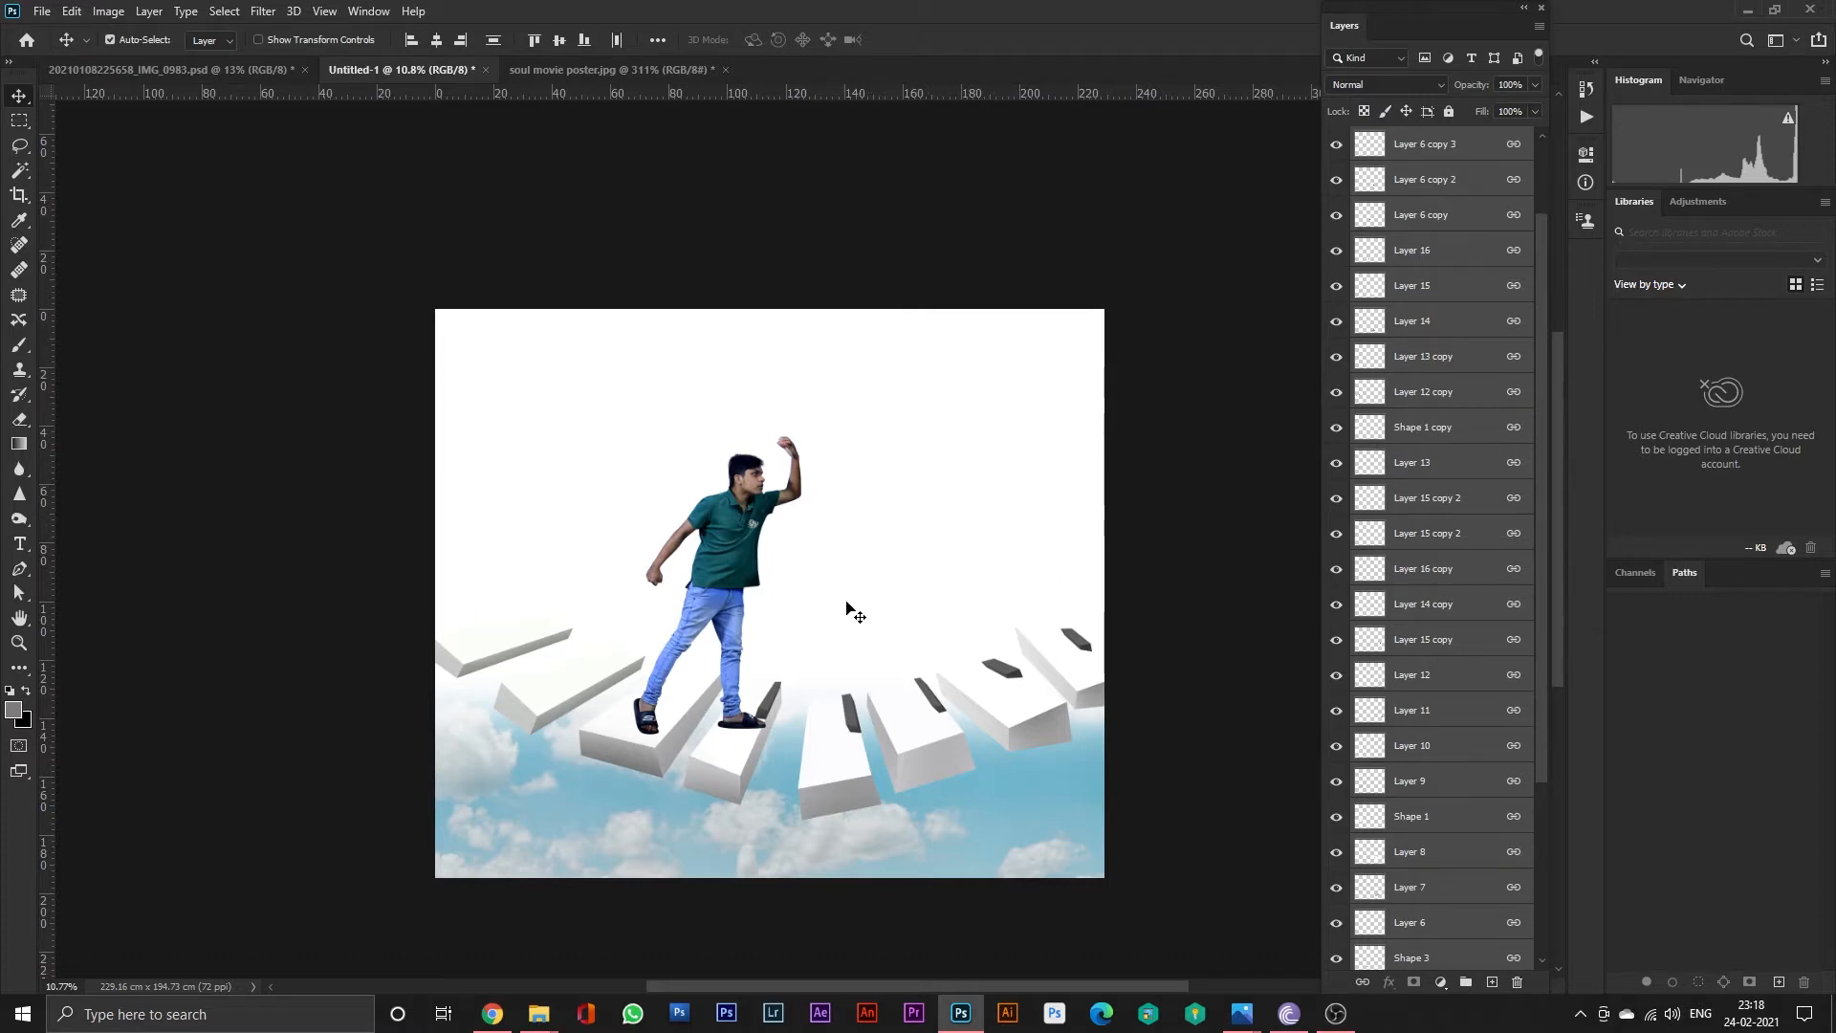
Switch to Chrome, search Unsplash for city photos and look through the results for a skyline background.
left_click(491, 1013)
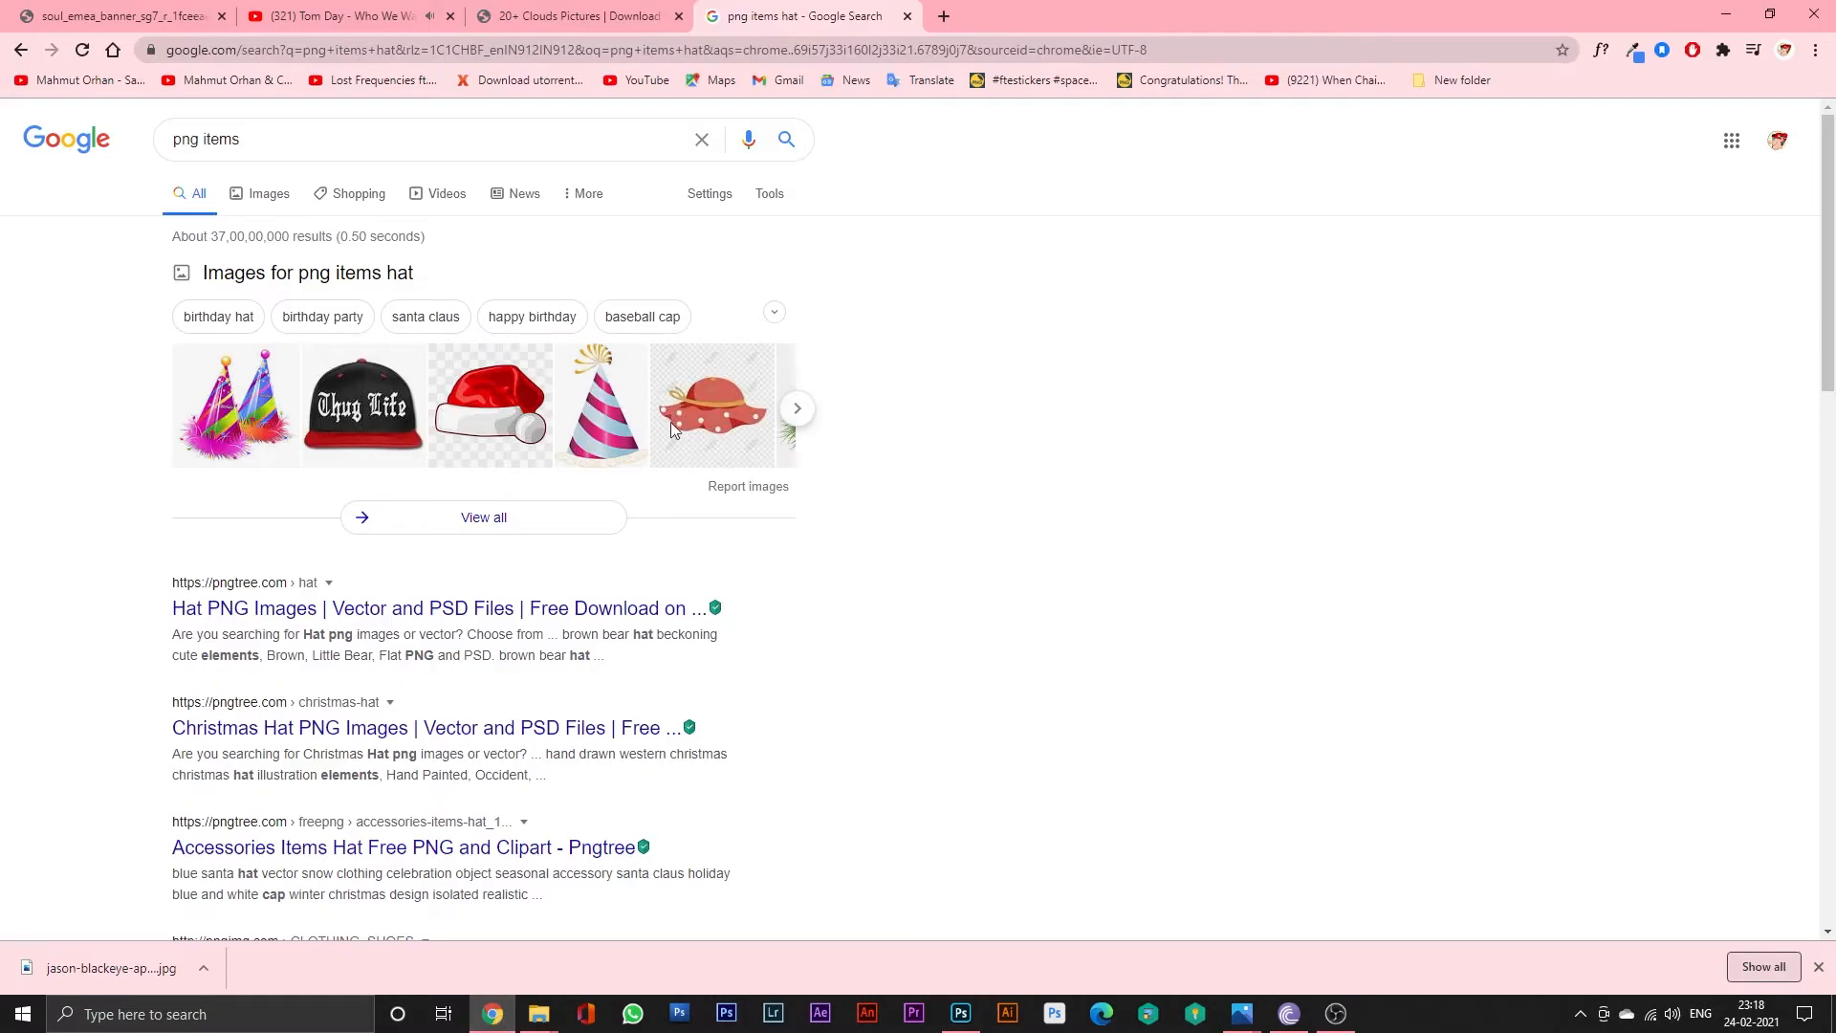
left_click(524, 7)
left_click(364, 128)
type("city")
key("Return")
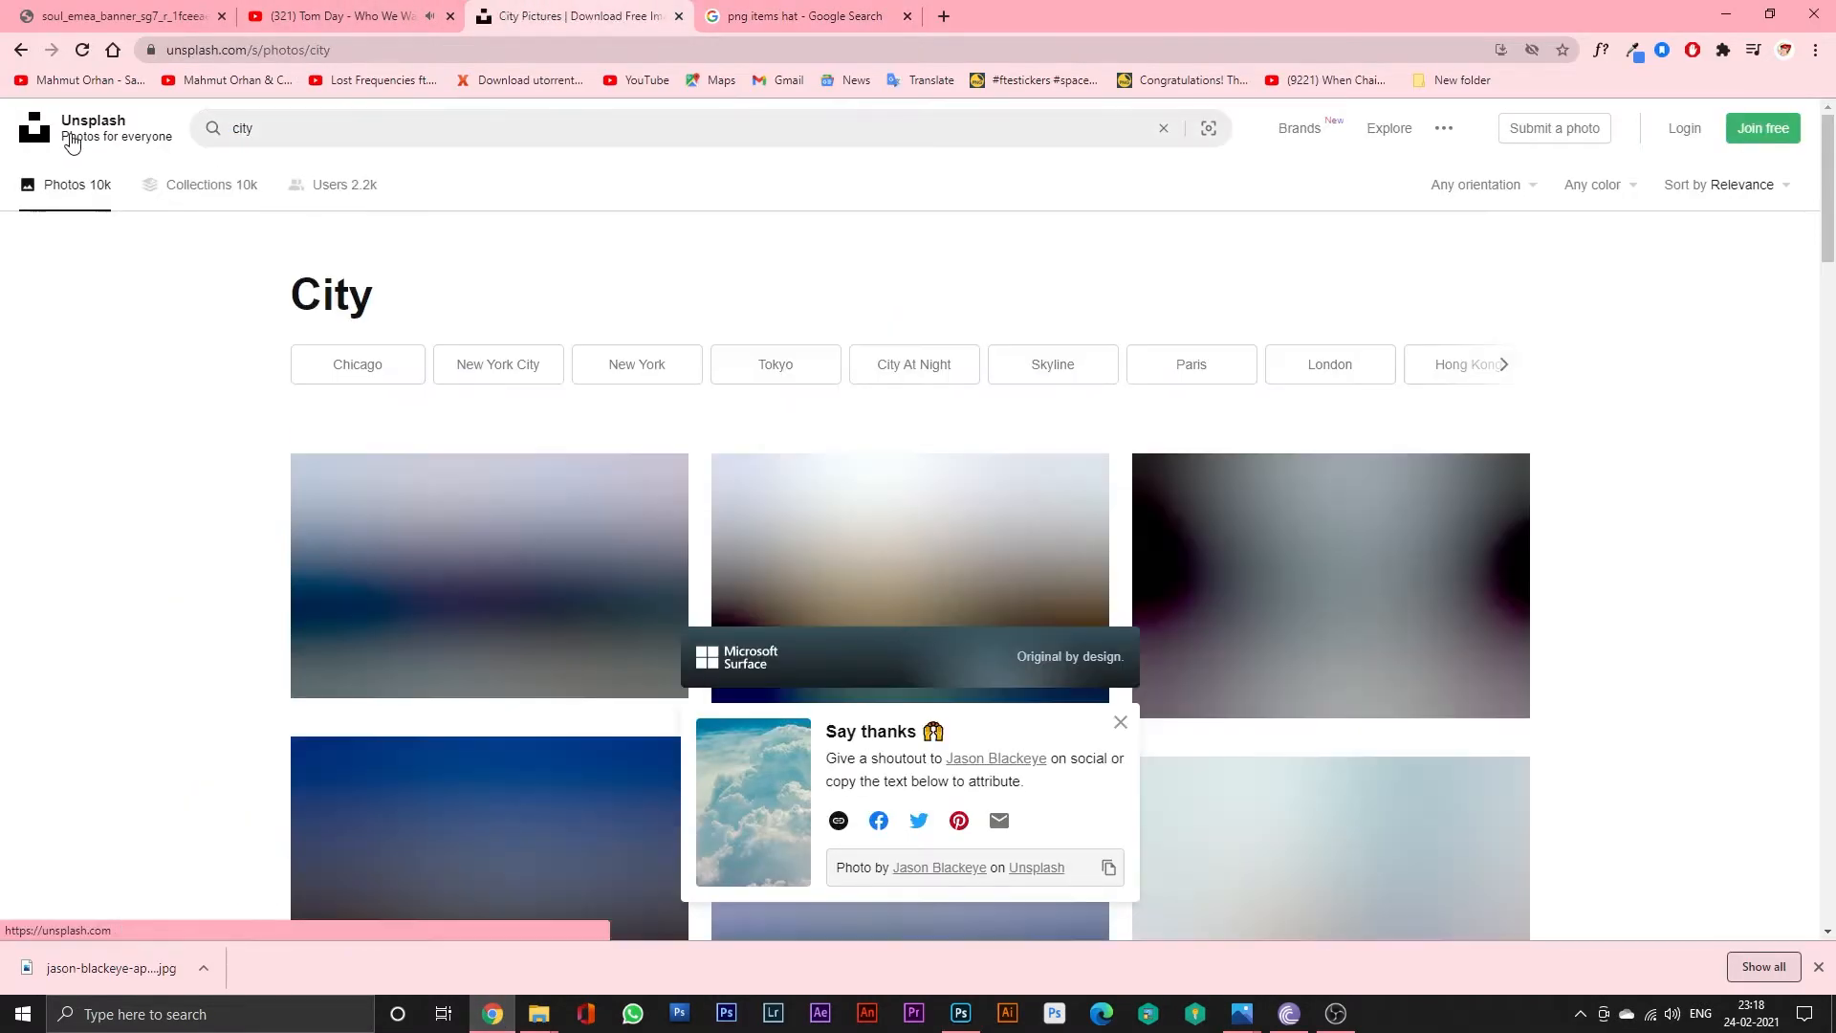
left_click(1120, 722)
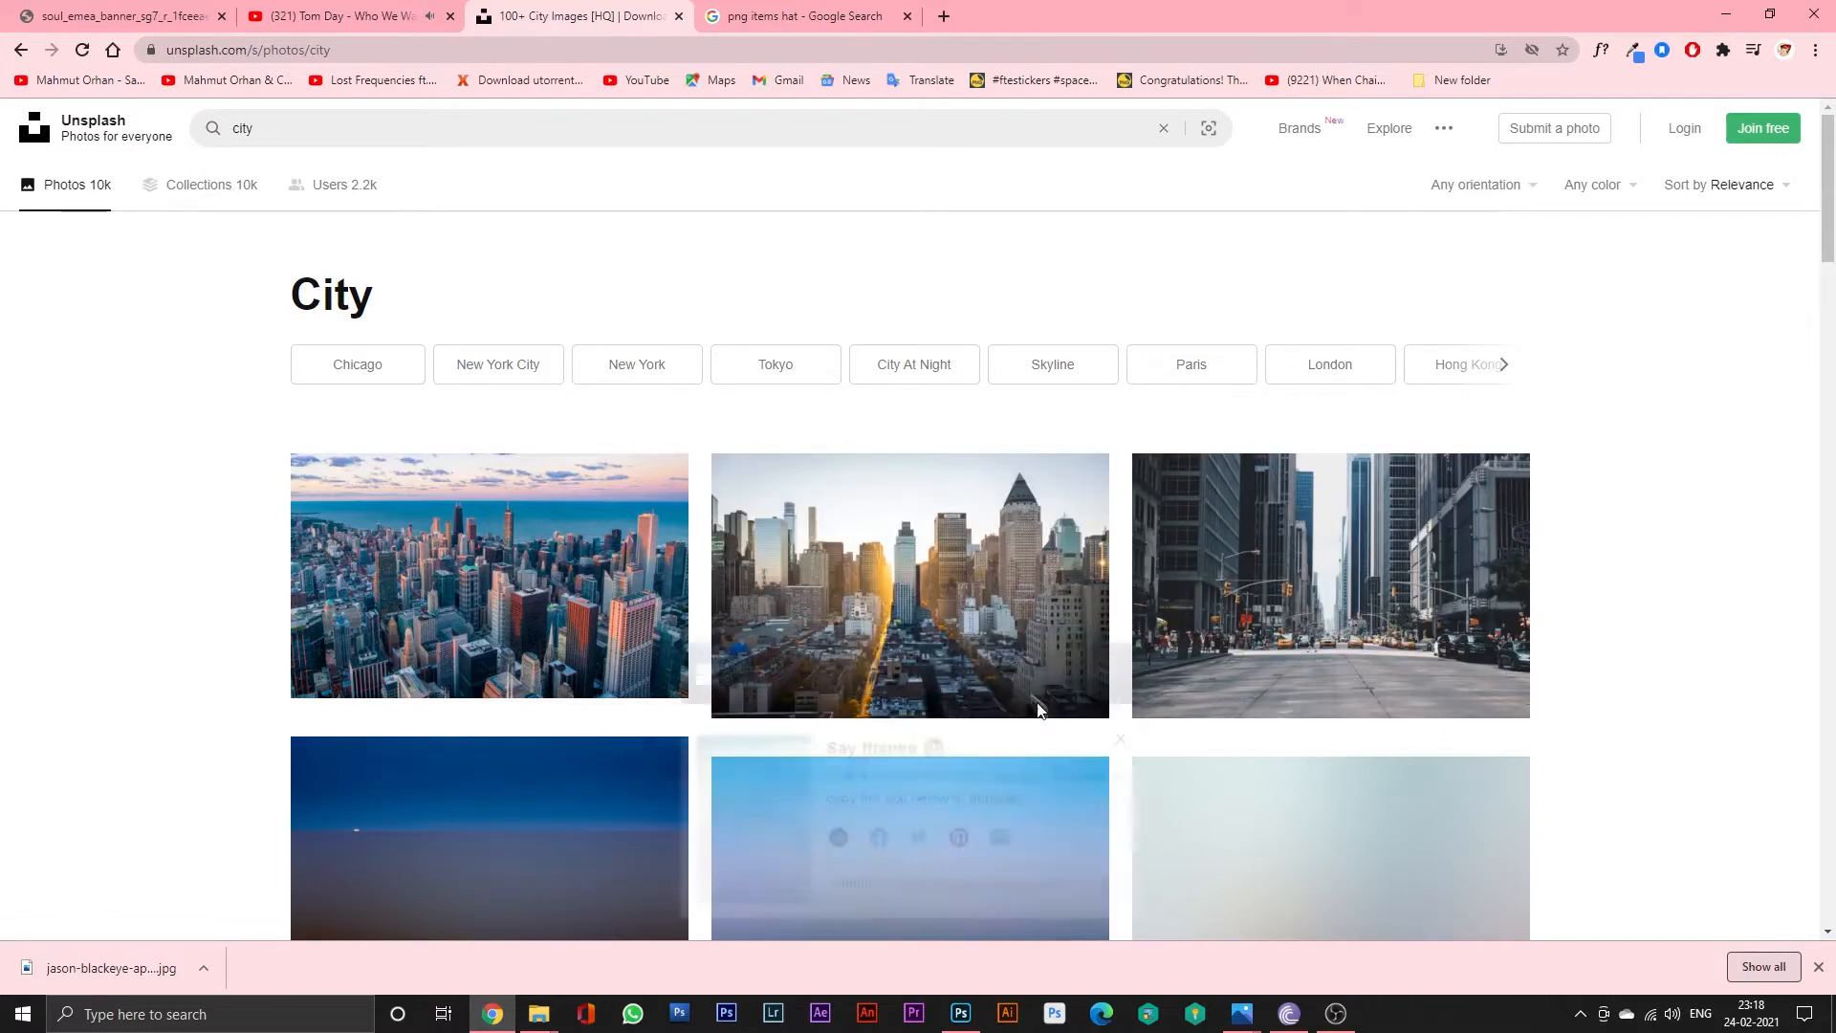
scroll(976, 606, "down", 4)
scroll(922, 635, "up", 4)
mouse_move(915, 536)
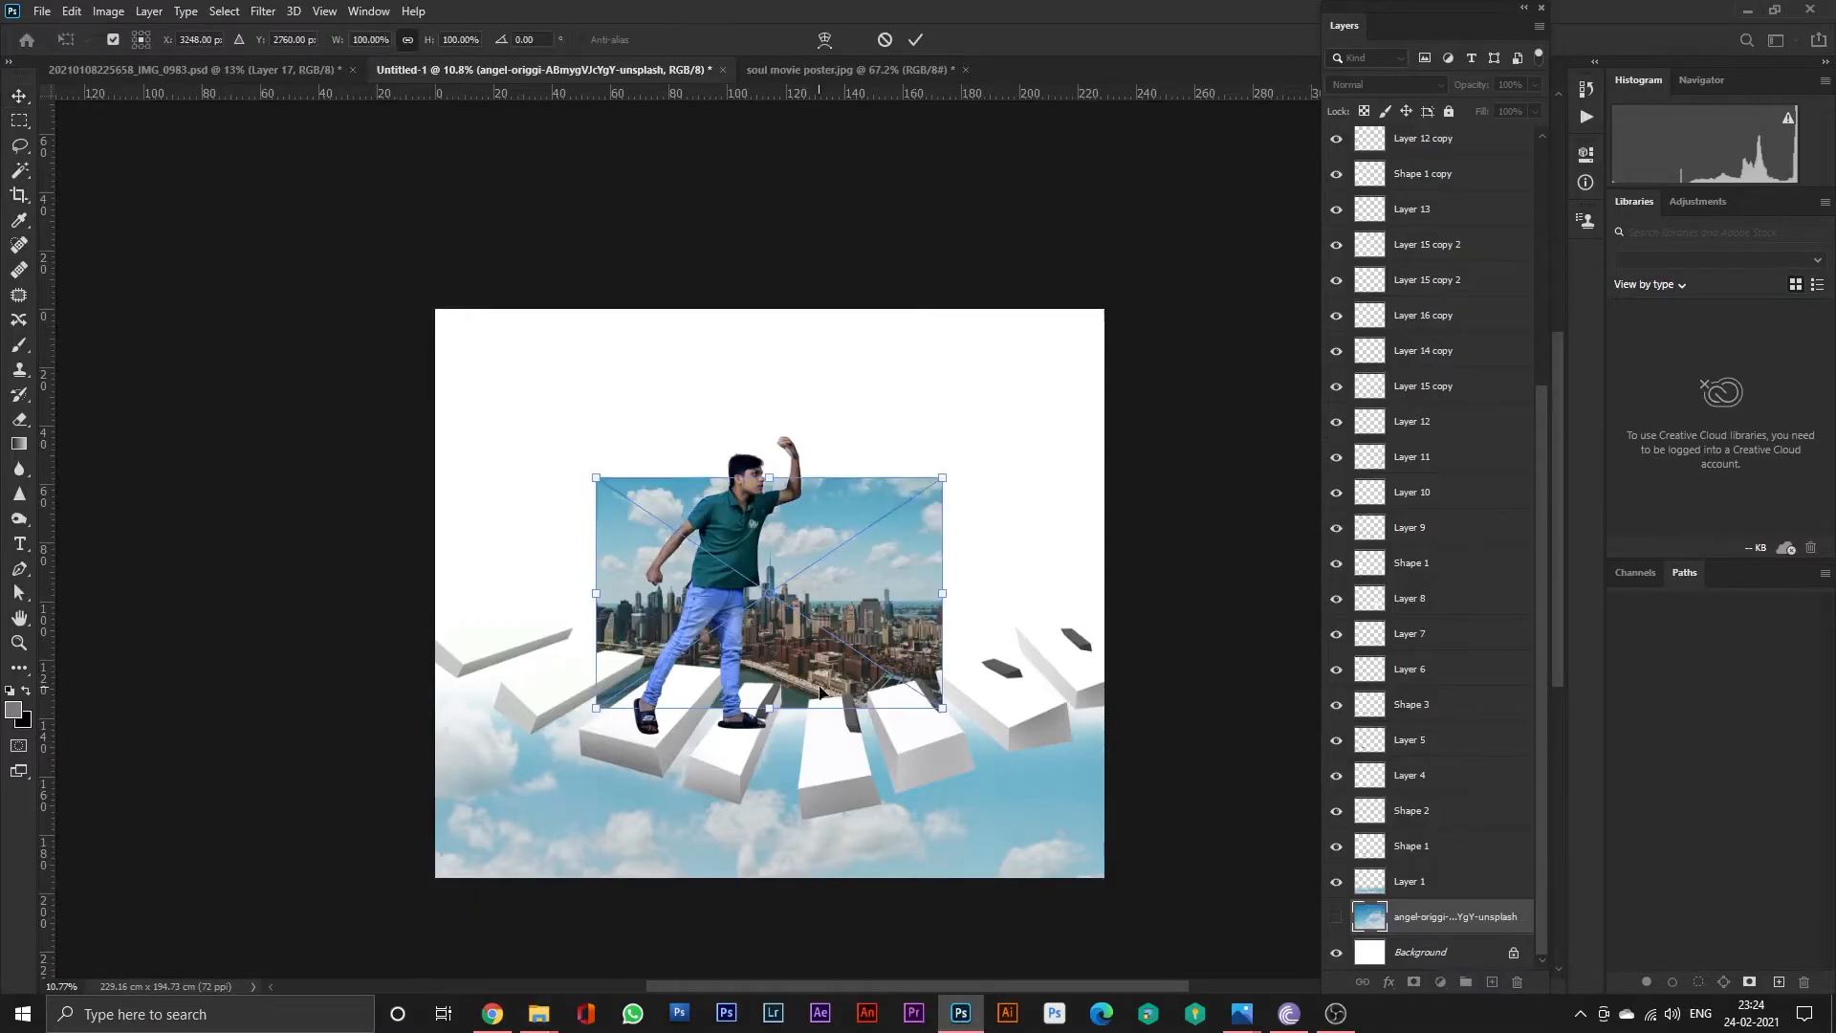
Scale the placed city skyline photo to about 210% and position it behind the man and keys to fill the sky.
left_click_drag(943, 476, 1132, 410)
left_click_drag(994, 574, 1001, 531)
left_click_drag(1132, 341, 1172, 278)
mouse_move(999, 507)
left_mouse_down()
mouse_move(999, 524)
mouse_move(1036, 525)
mouse_move(1002, 532)
left_mouse_up()
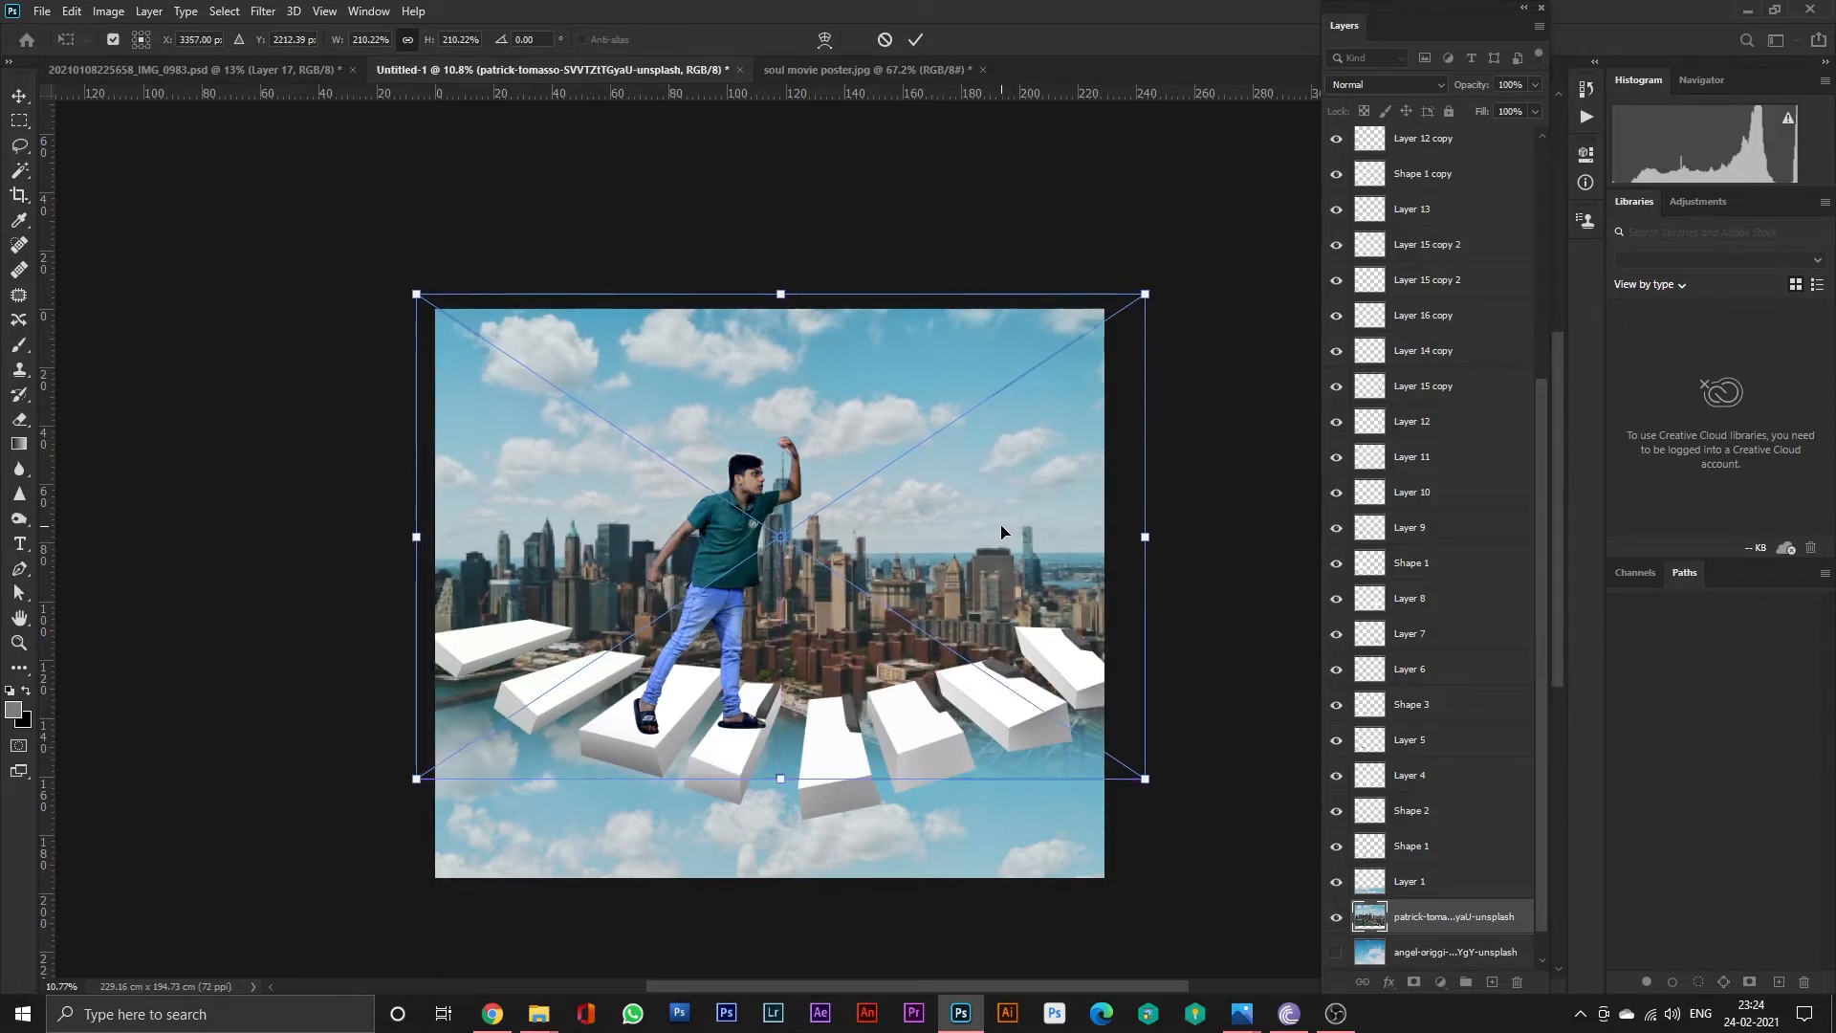
key("Return")
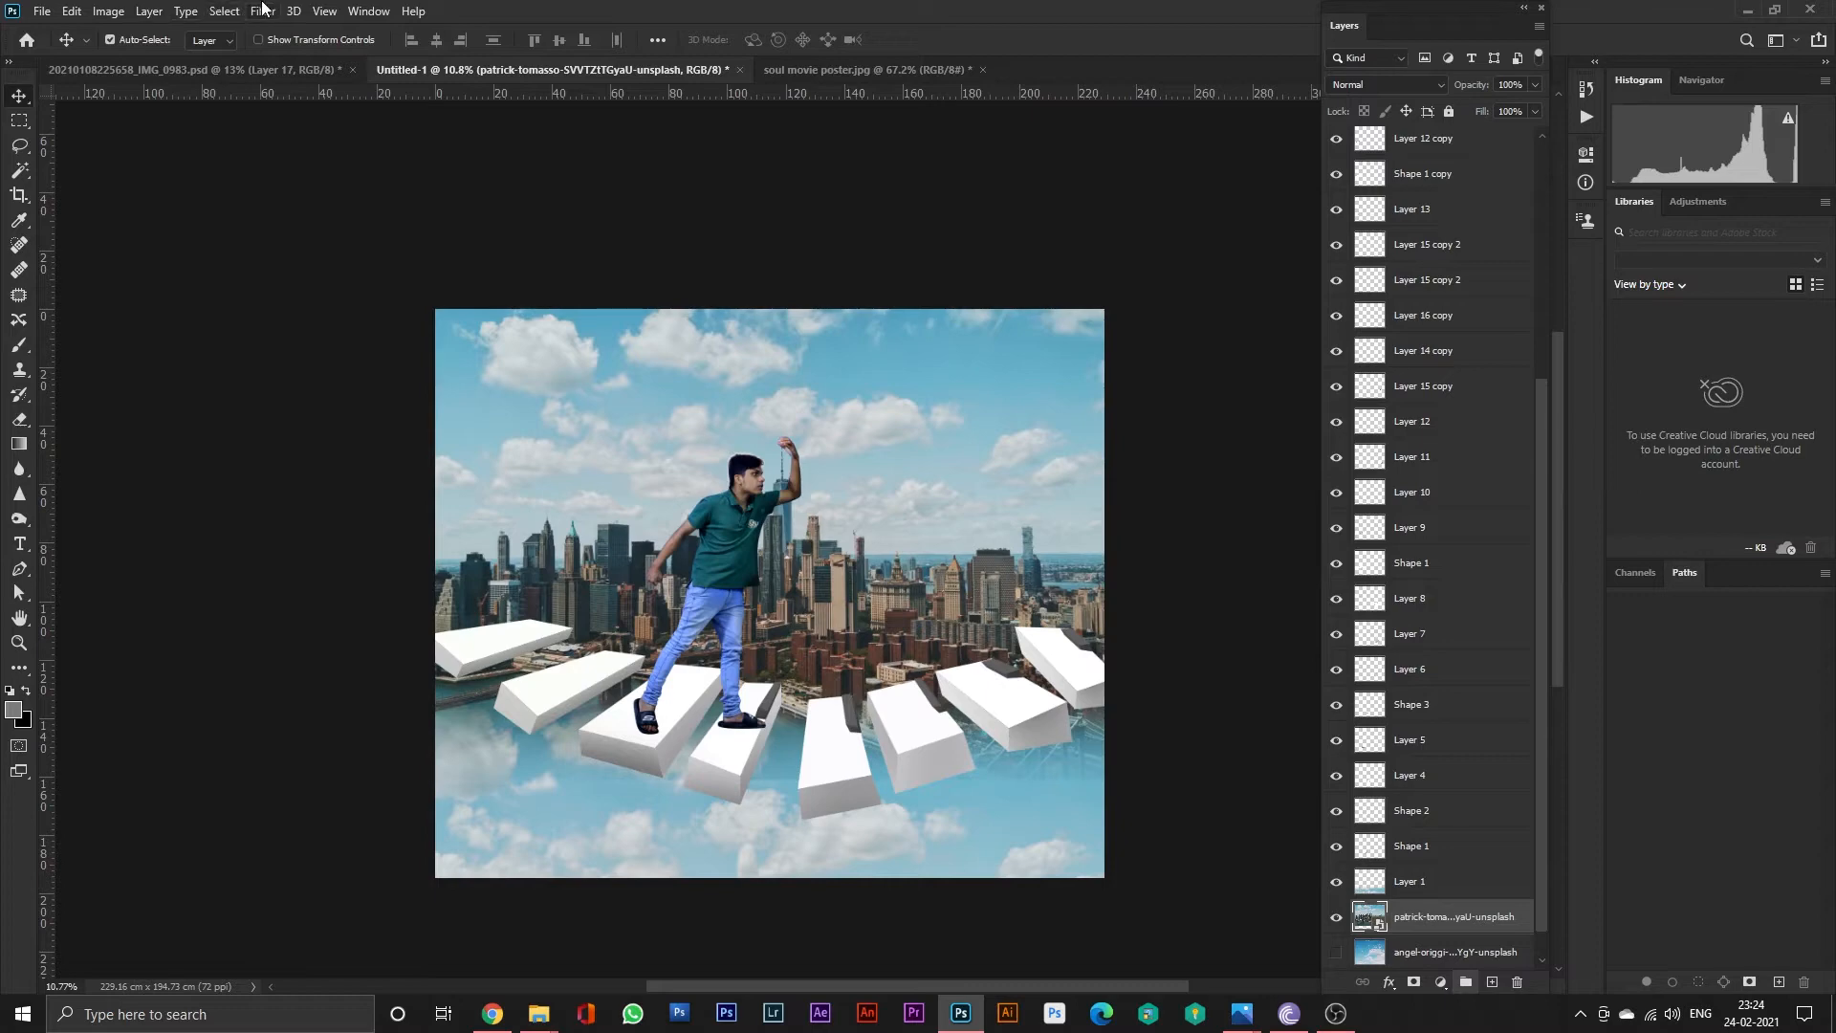
Rasterize the skyline photo layer and apply a Gaussian Blur with a radius of 18 pixels.
right_click(1476, 928)
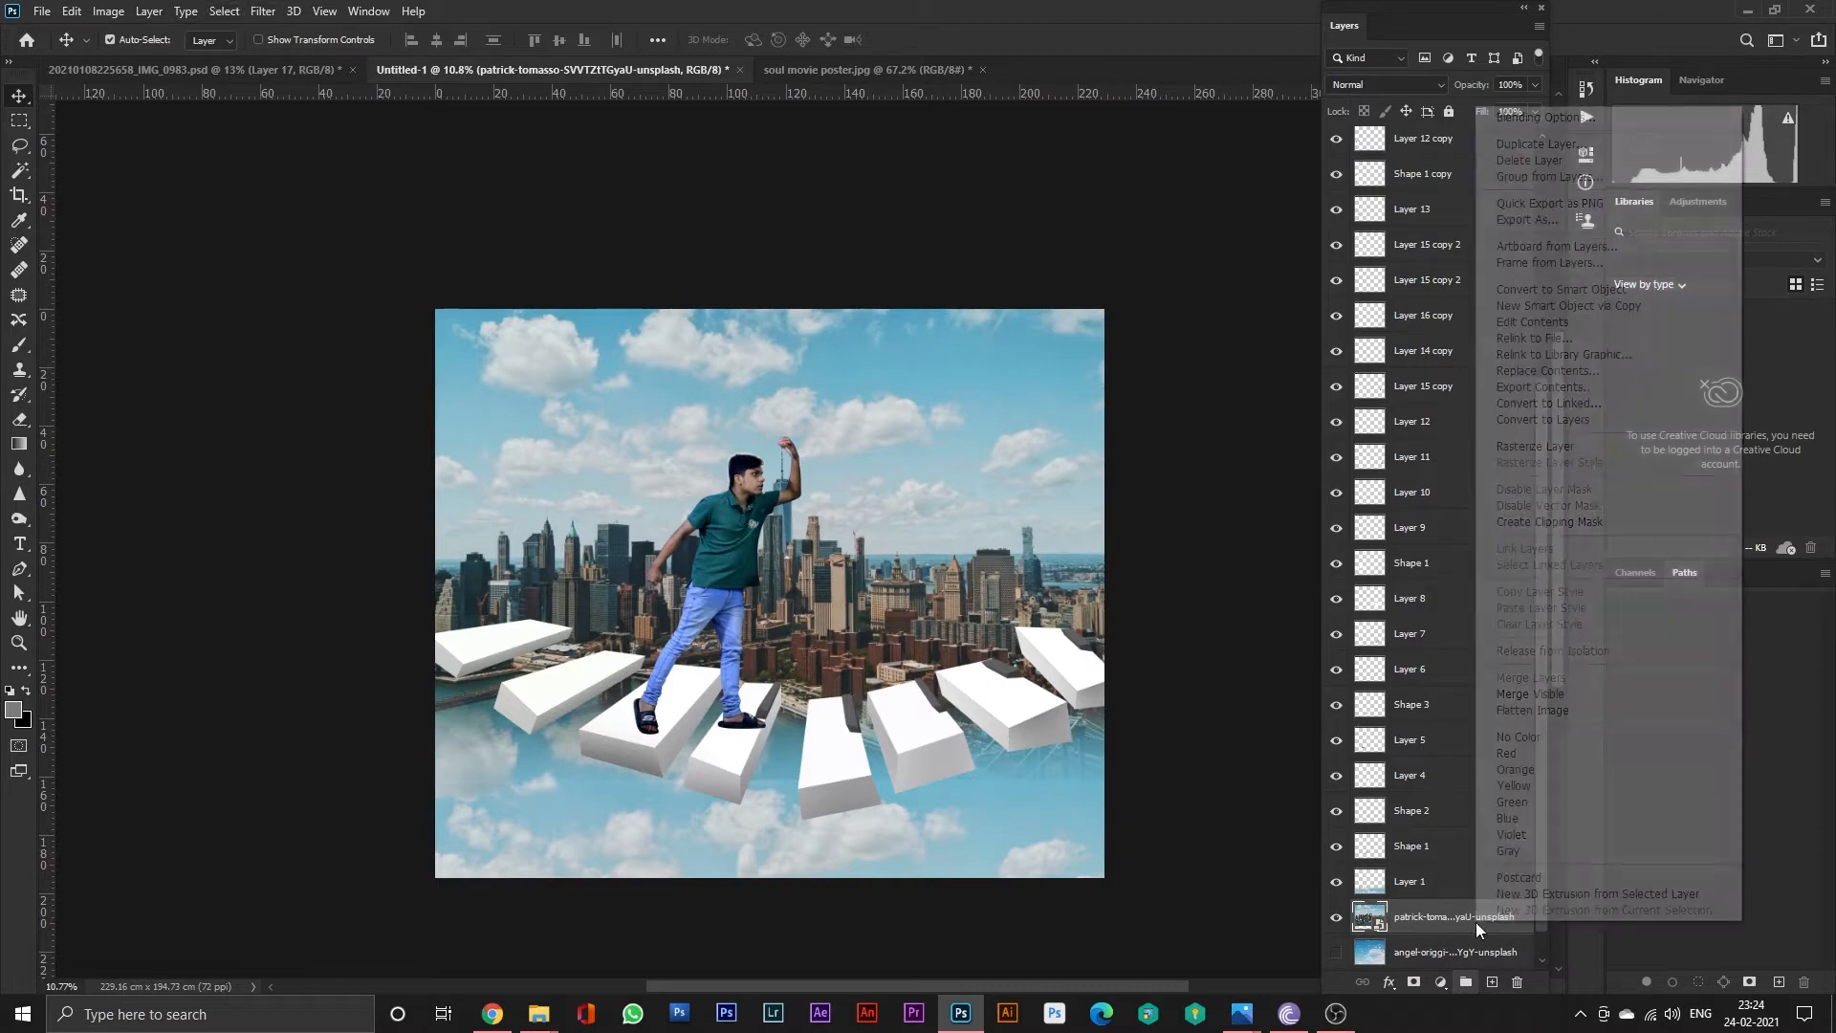
left_click(1542, 447)
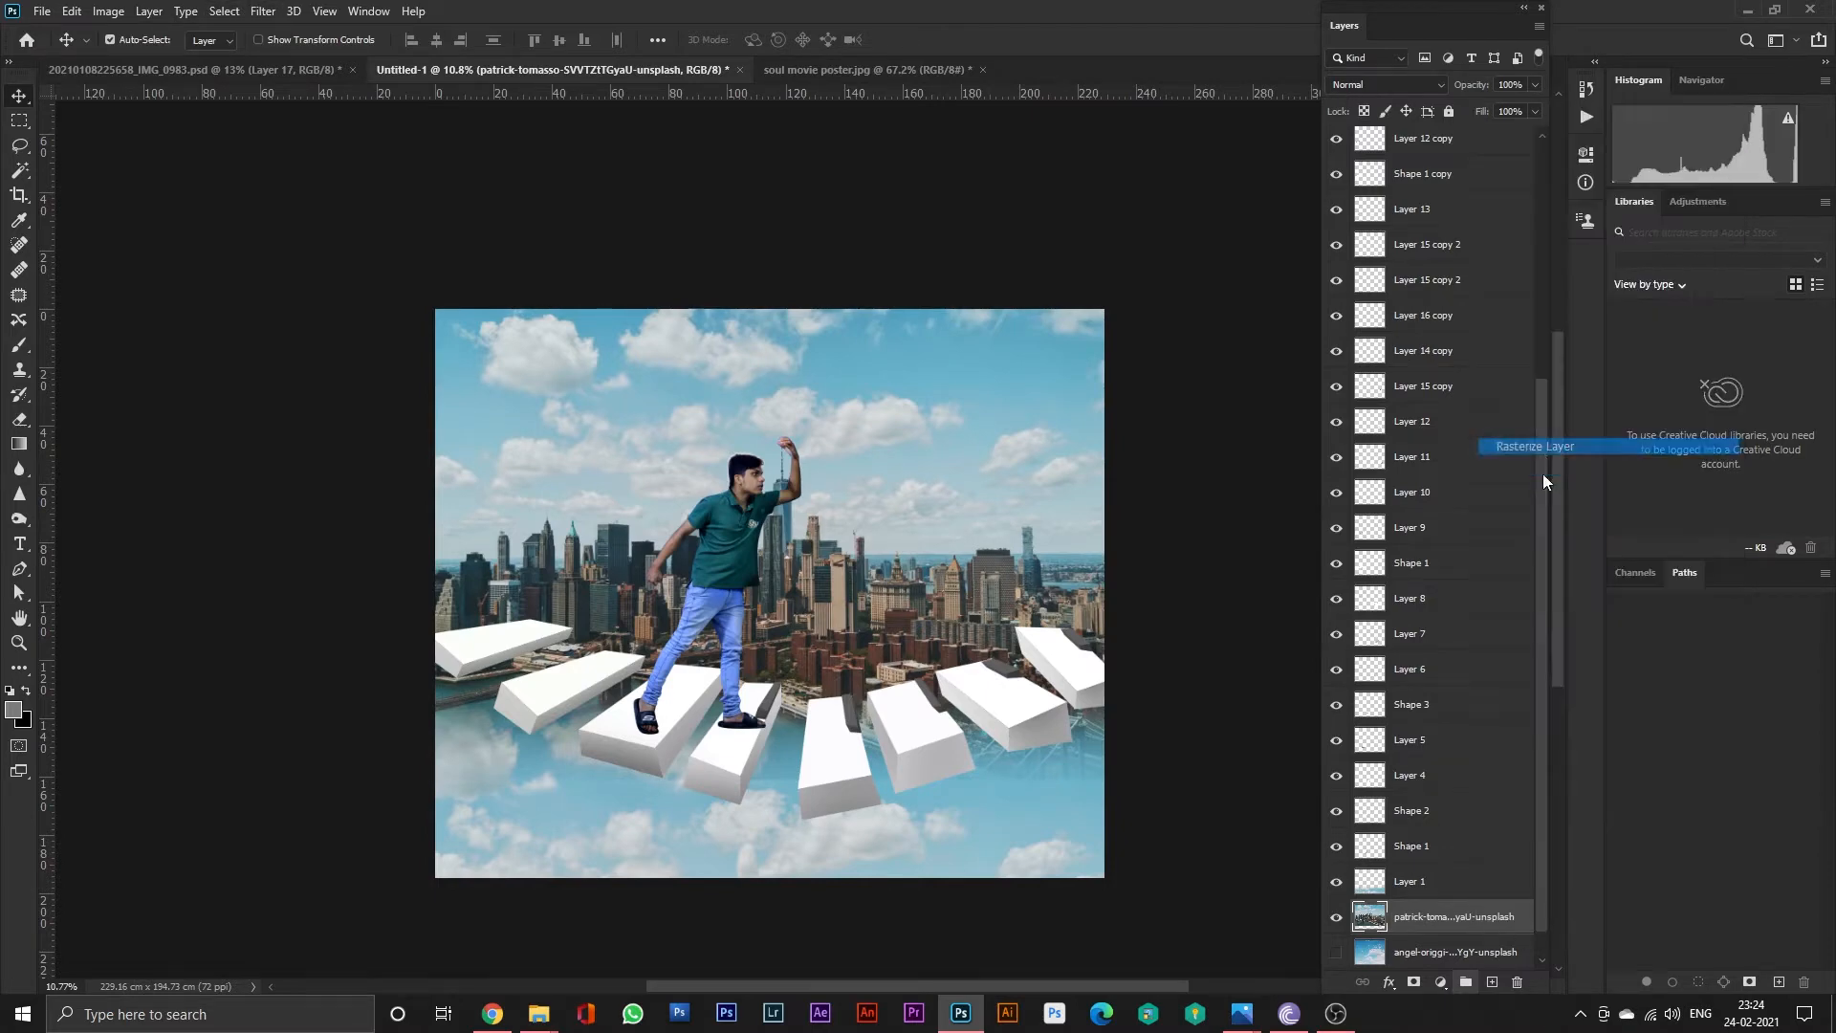
left_click(264, 12)
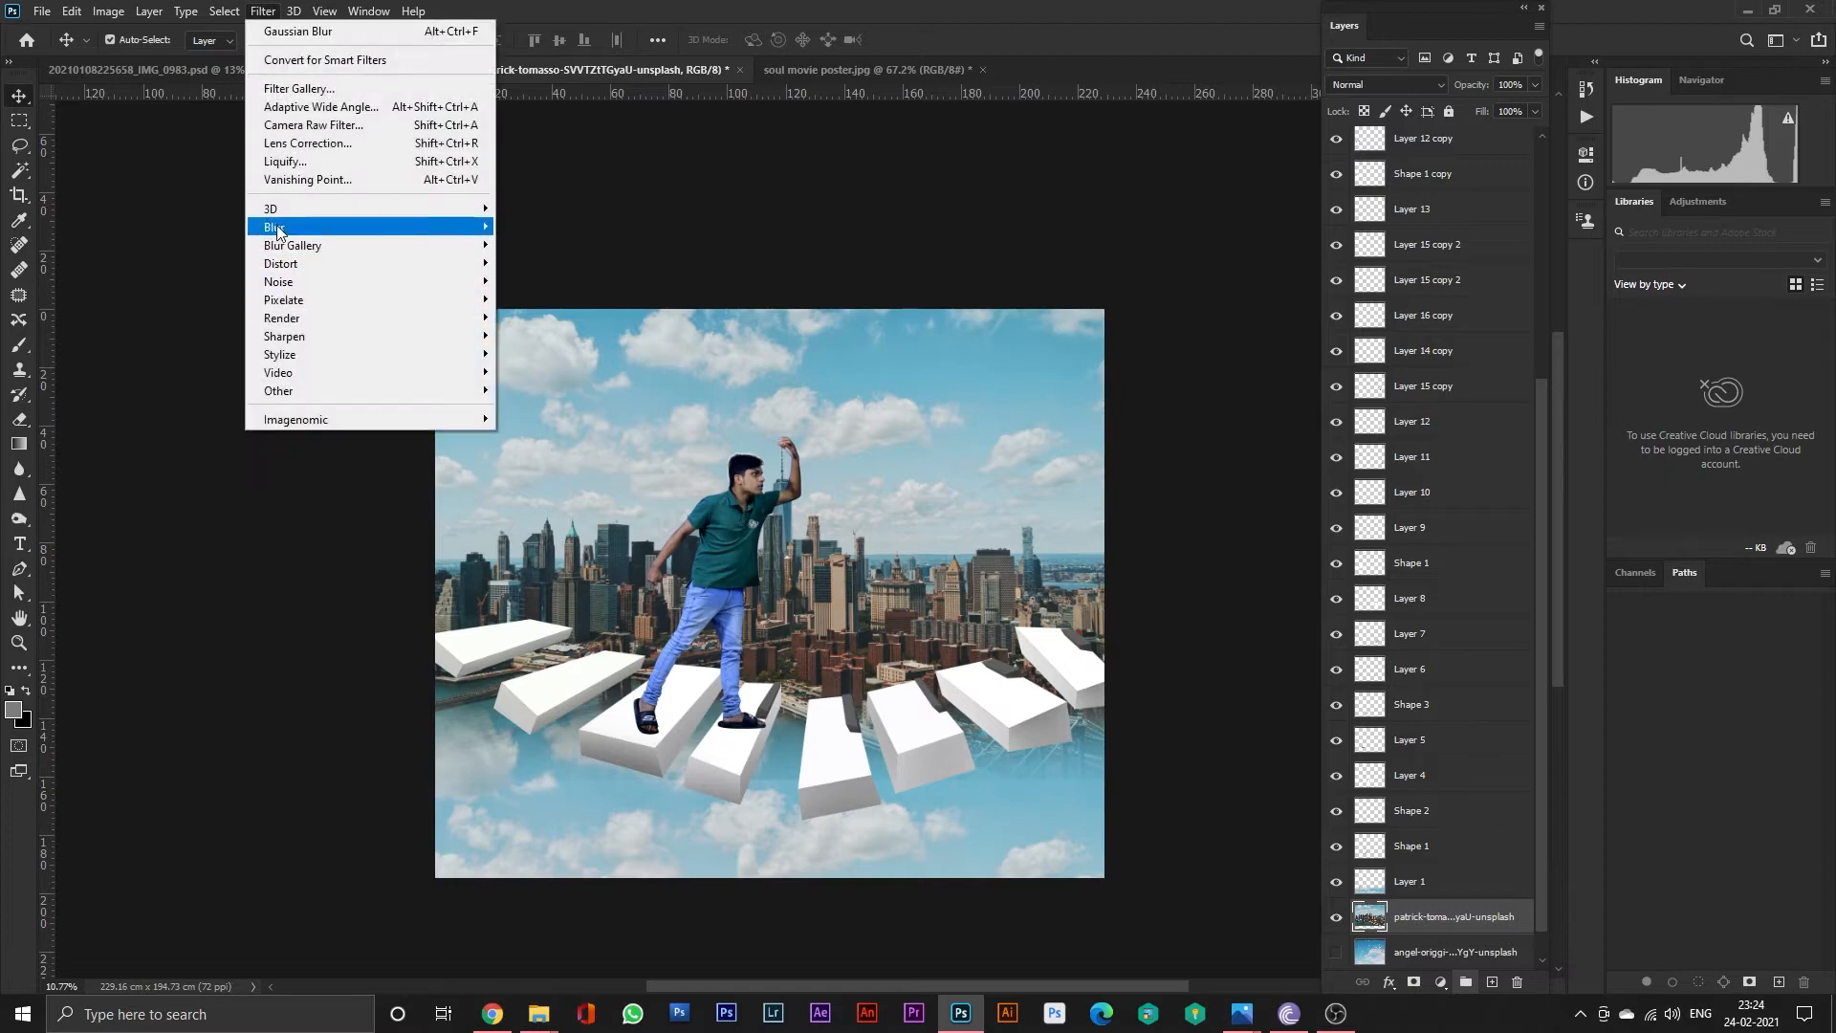
mouse_move(450, 227)
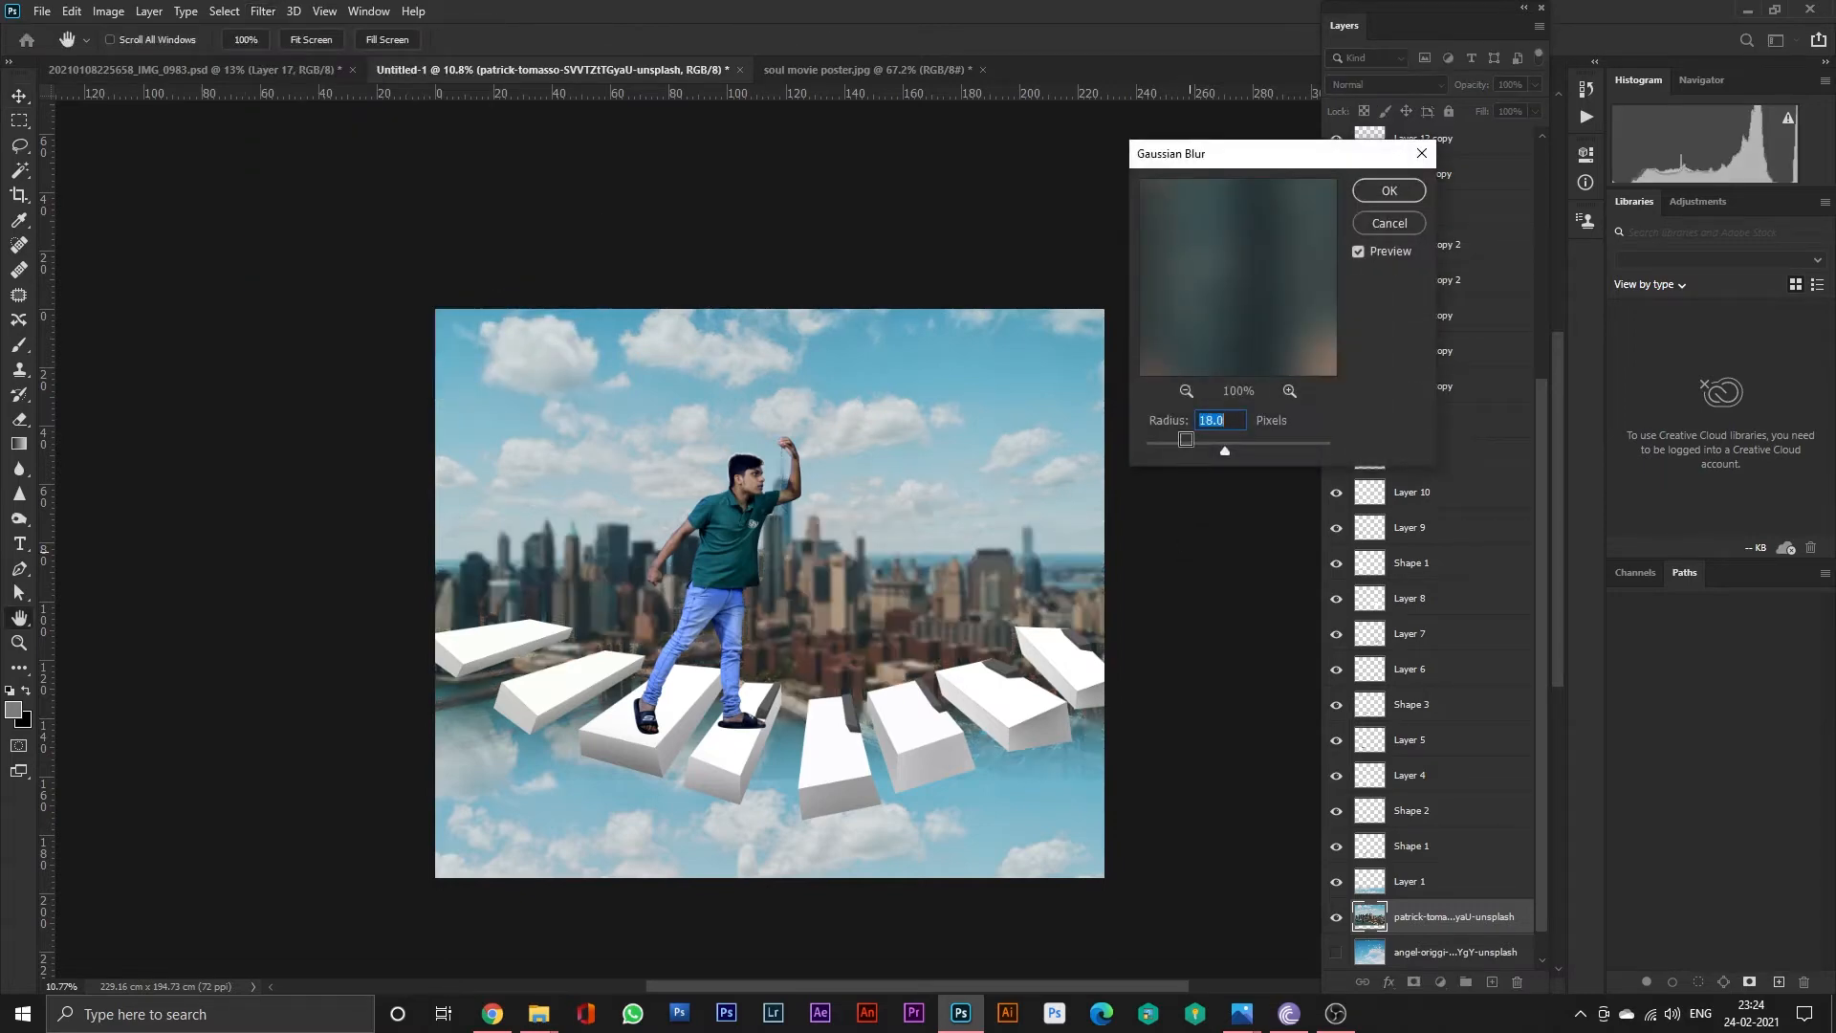
left_click(1233, 451)
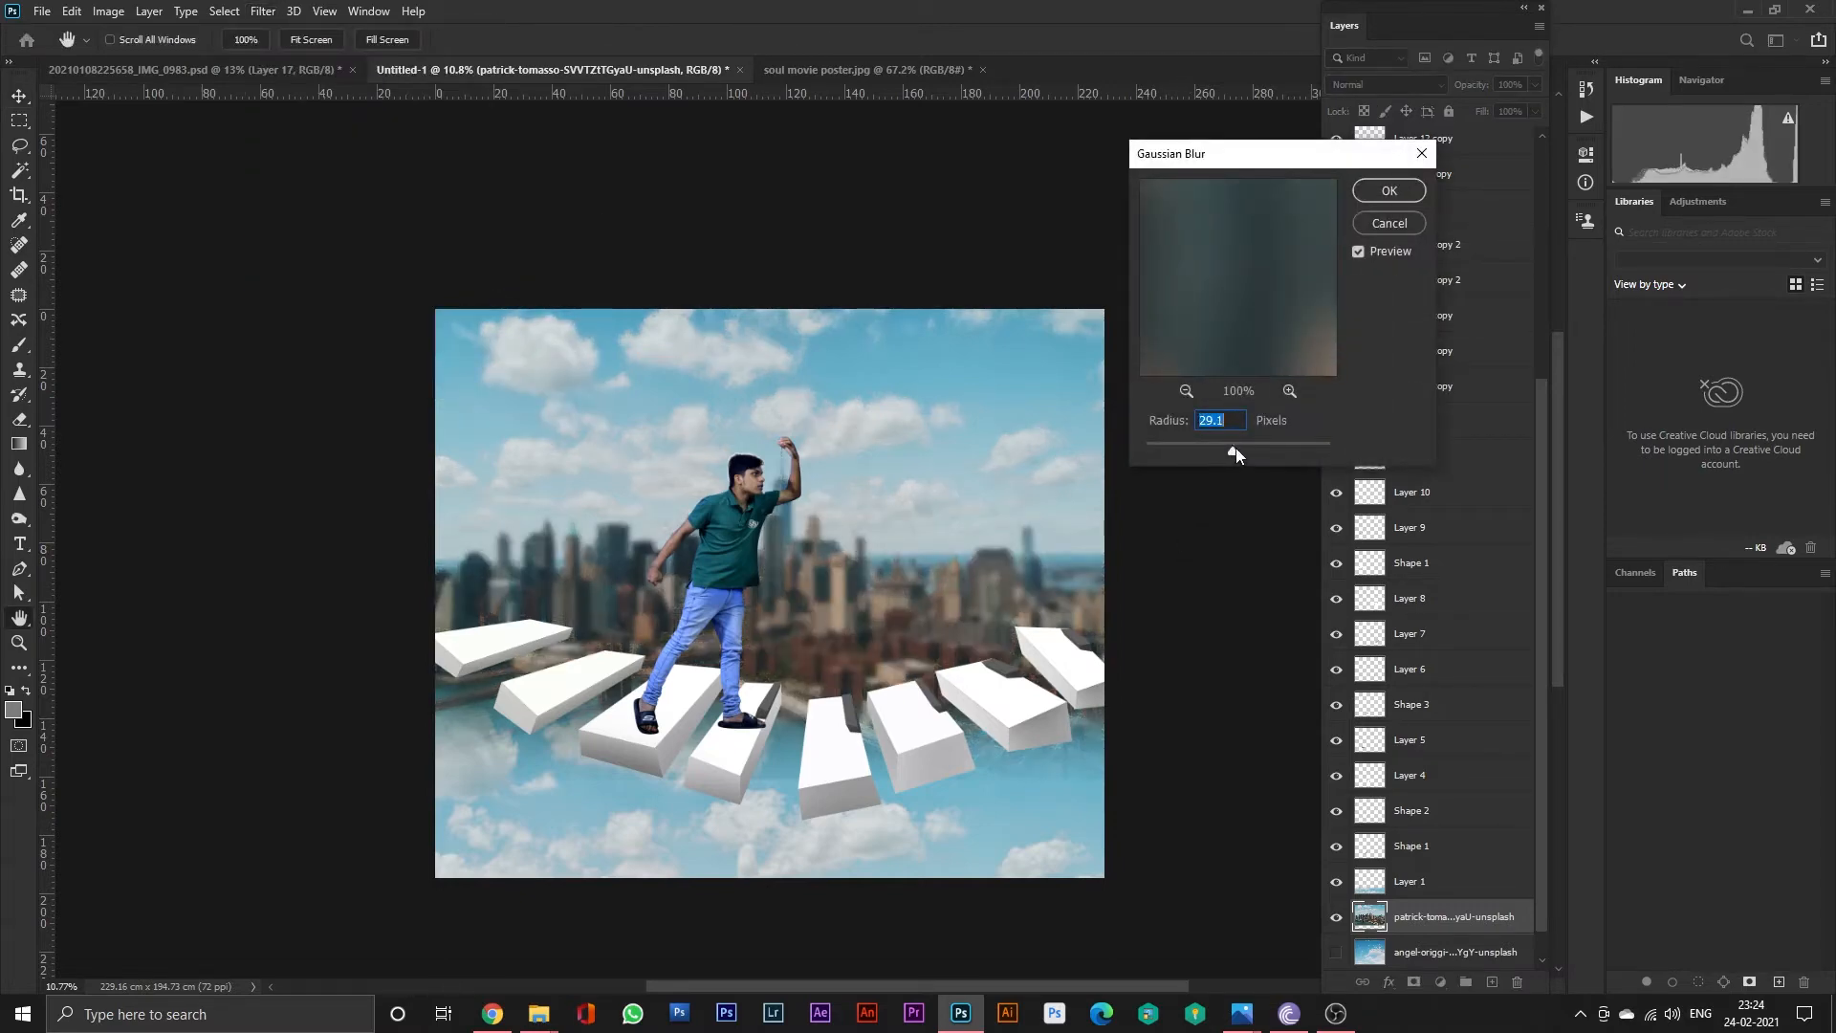
left_click(1225, 452)
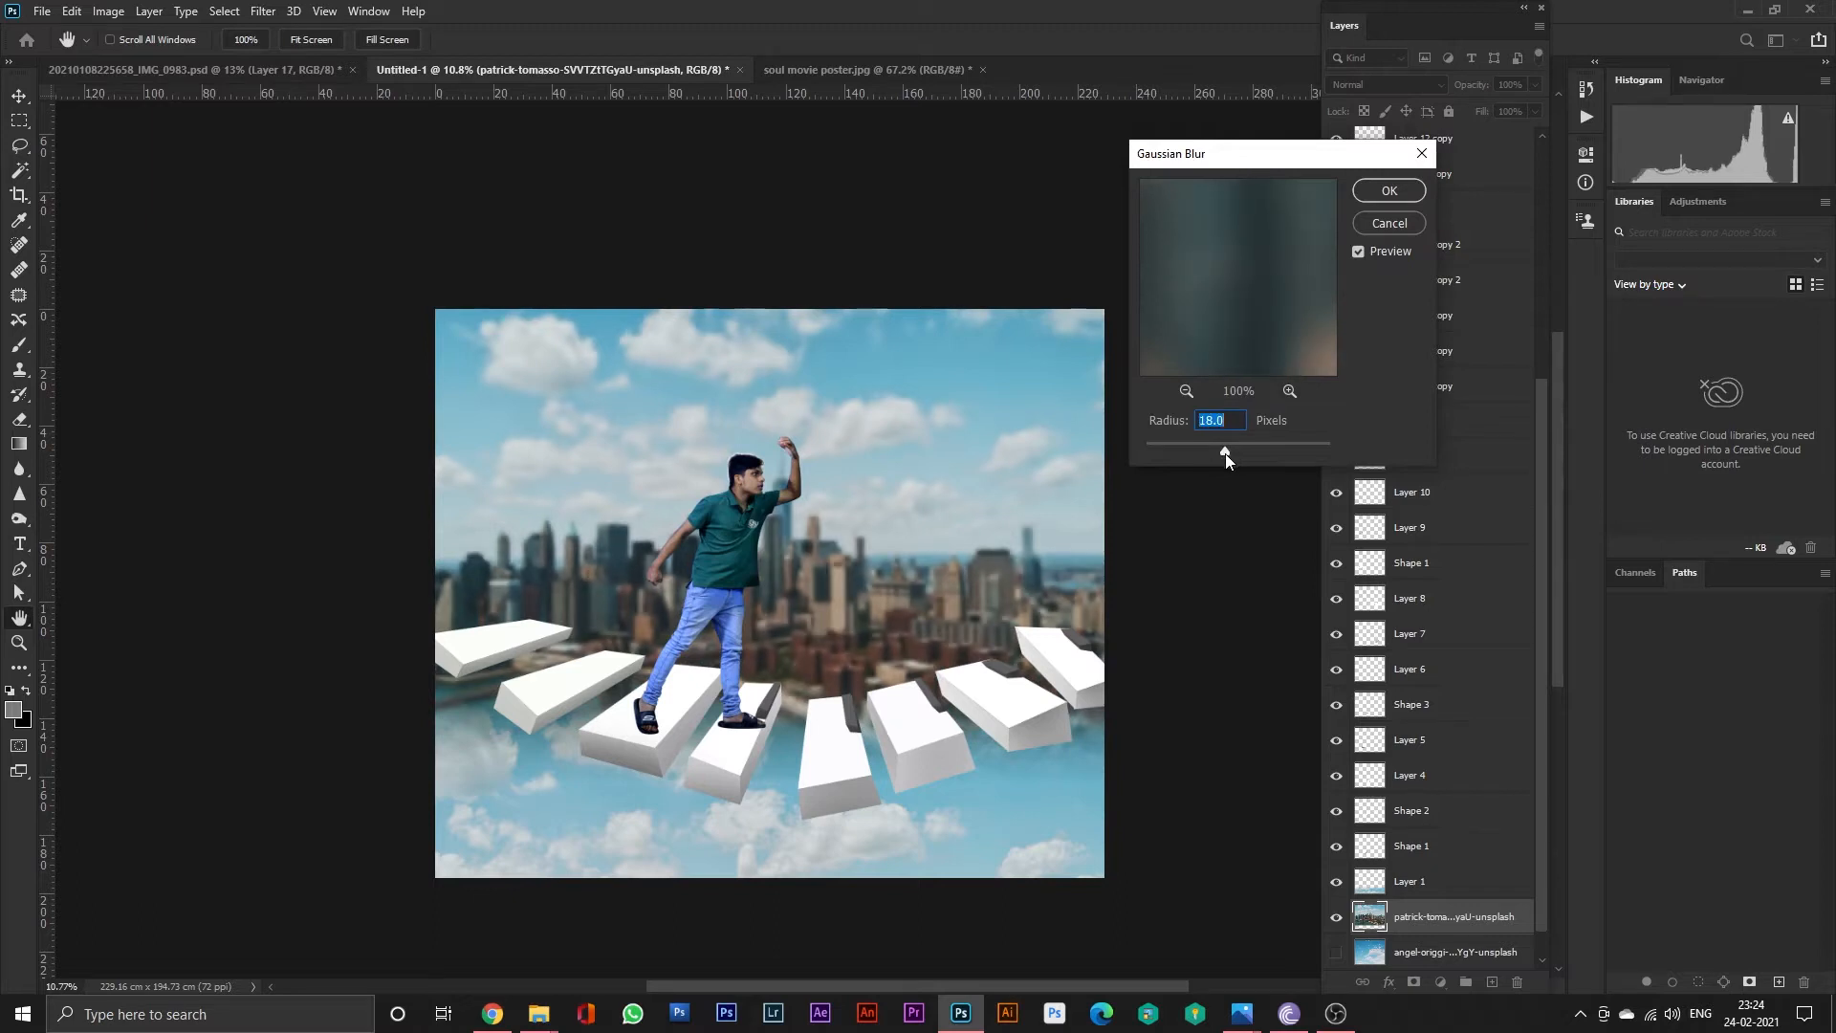
key("Return")
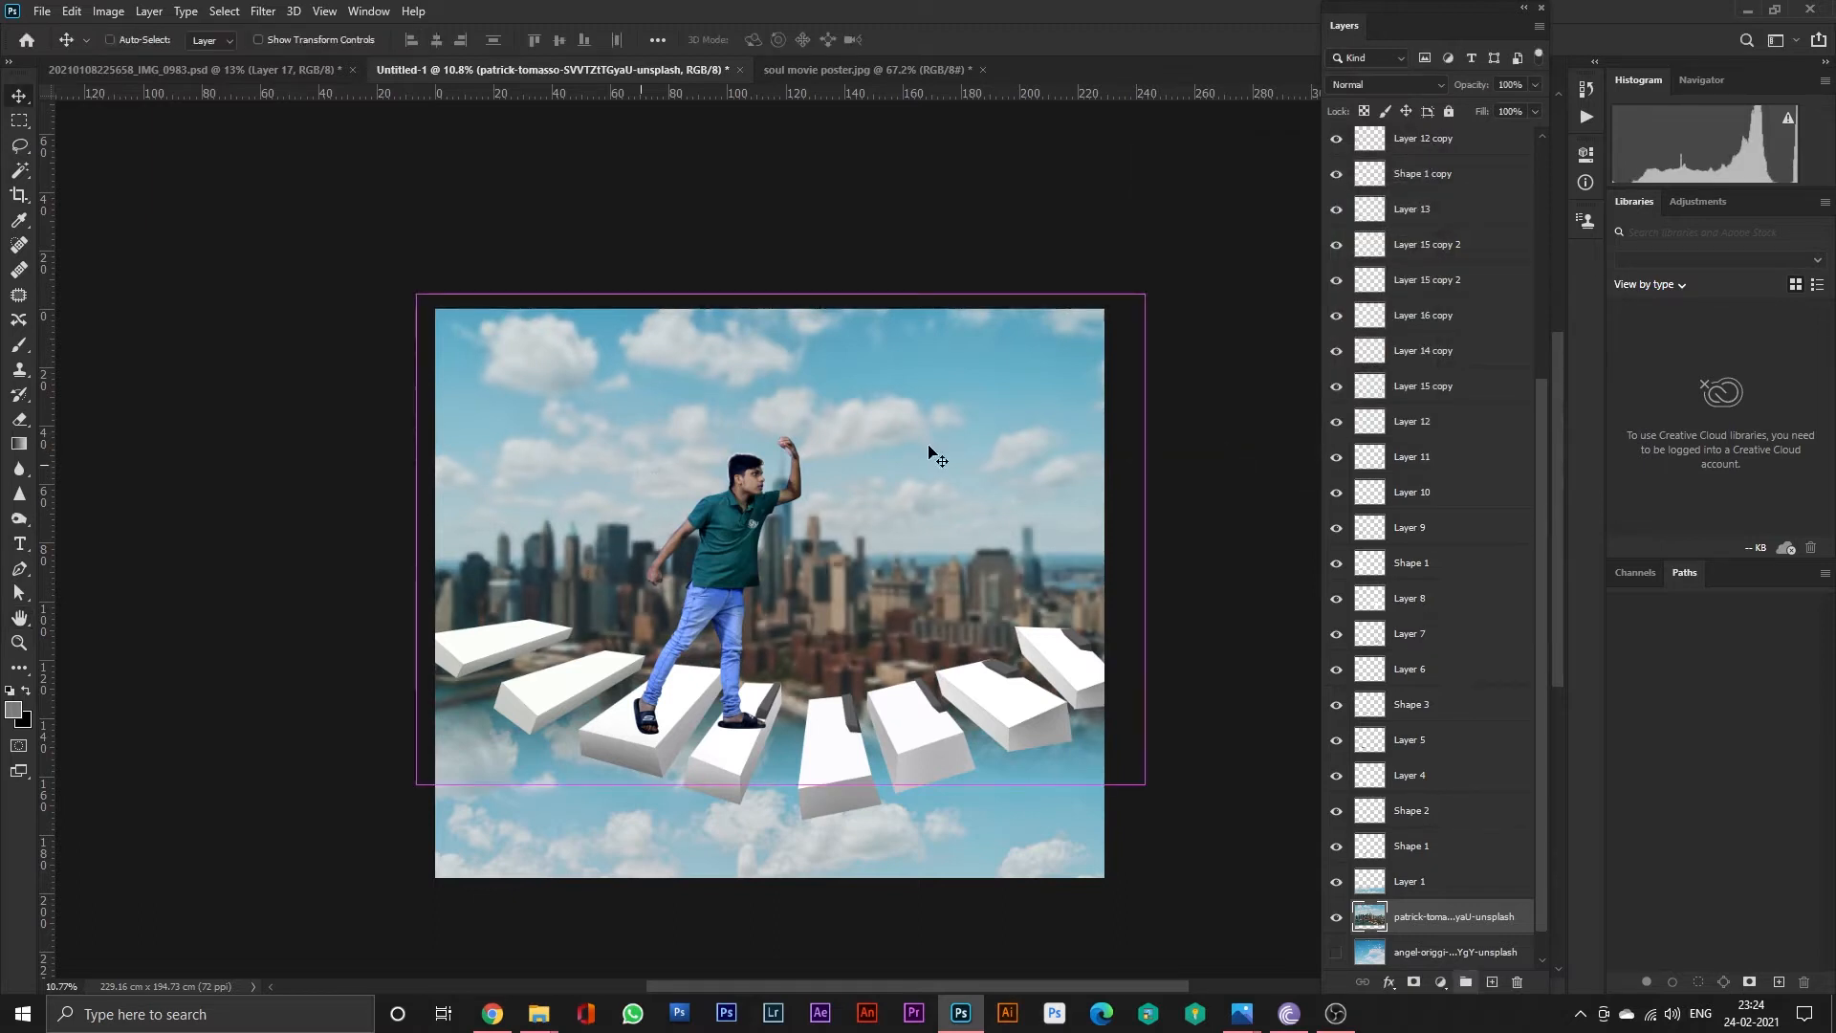
Warm the skyline photo with Color Balance, setting the midtones to +42 red, 0 green and -42 blue.
key("ctrl+b")
left_click_drag(1111, 394, 1165, 354)
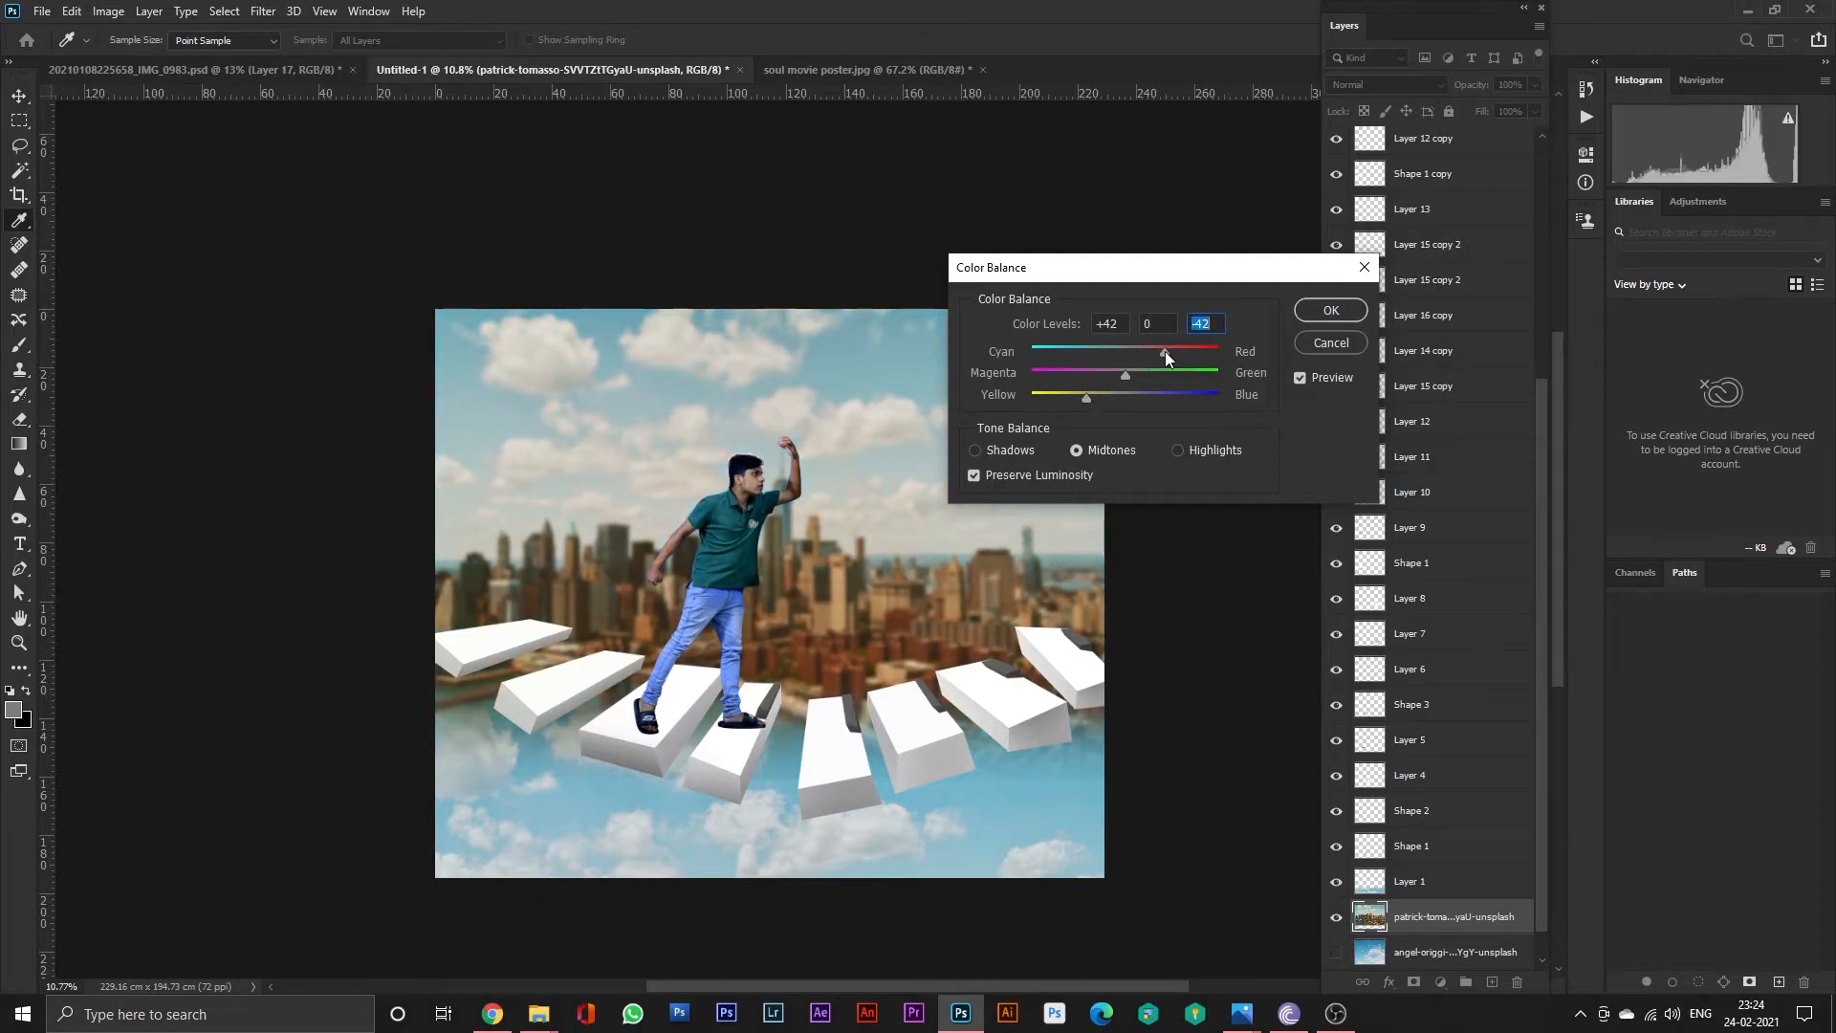
left_click(1330, 310)
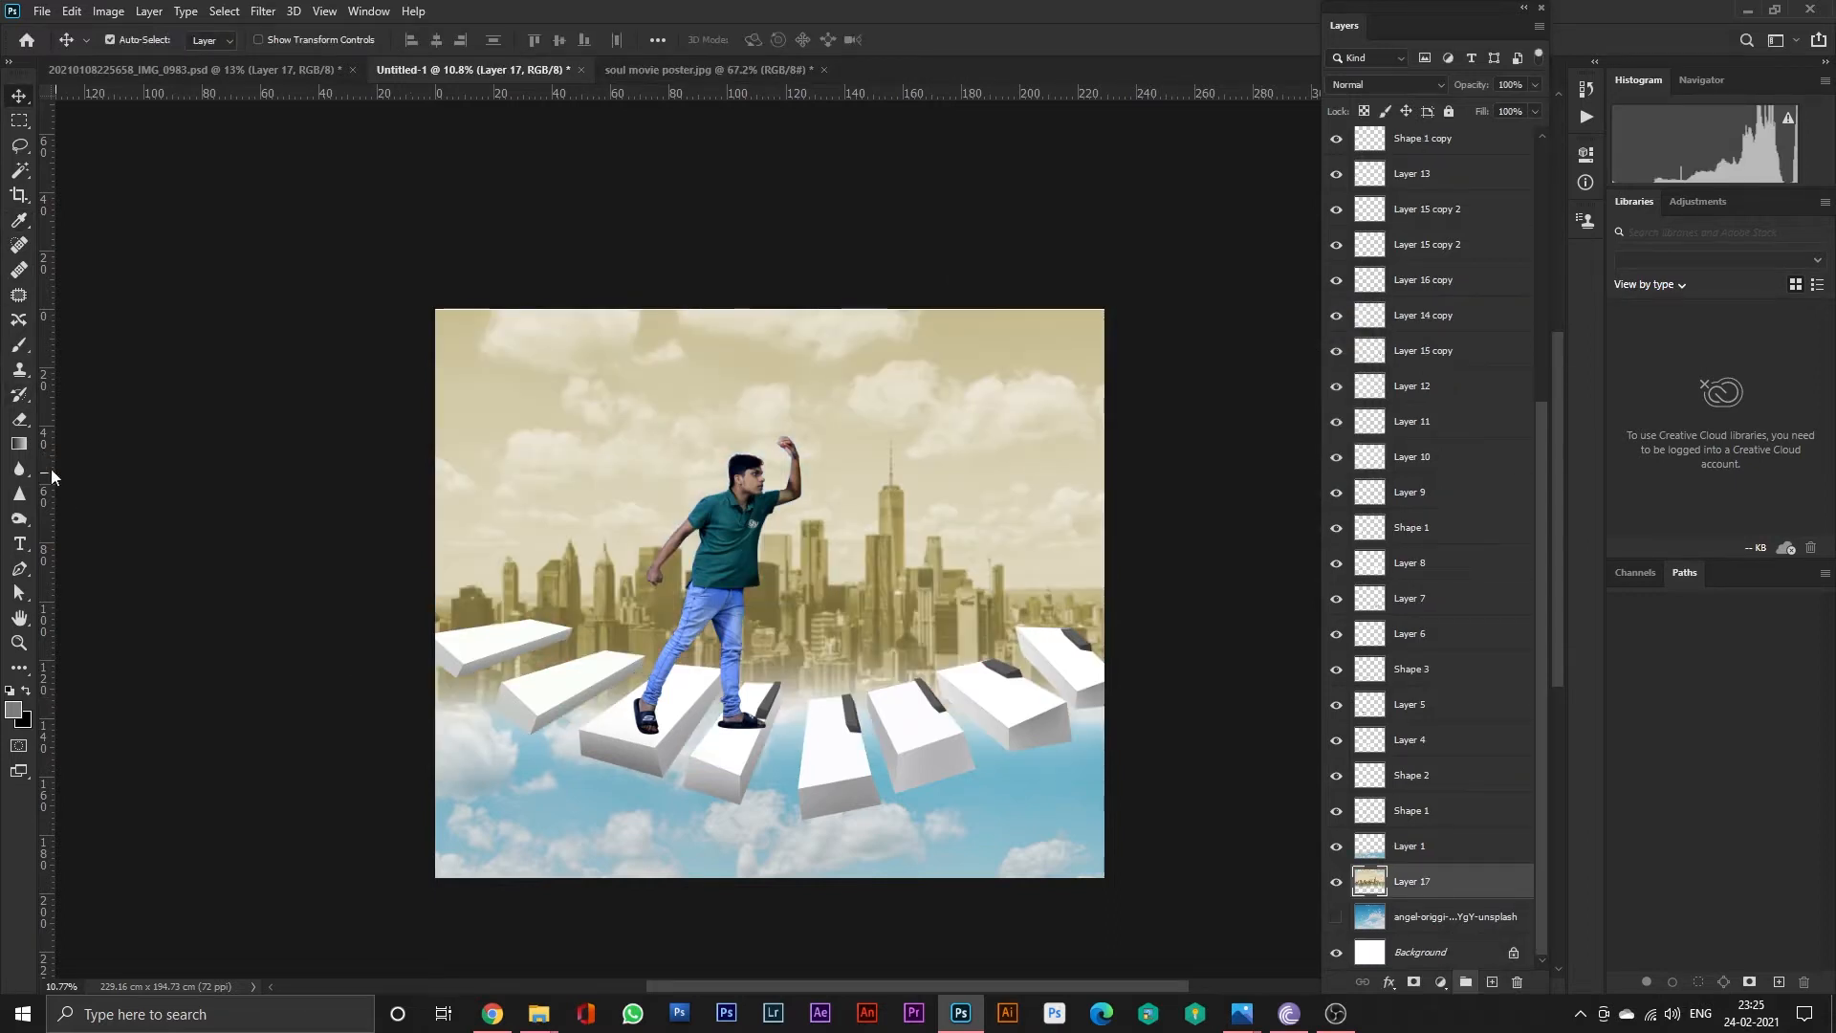
Soften the lower edge of the yellow-toned city on Layer 17 into the clouds with an 1800-pixel eraser.
key("e")
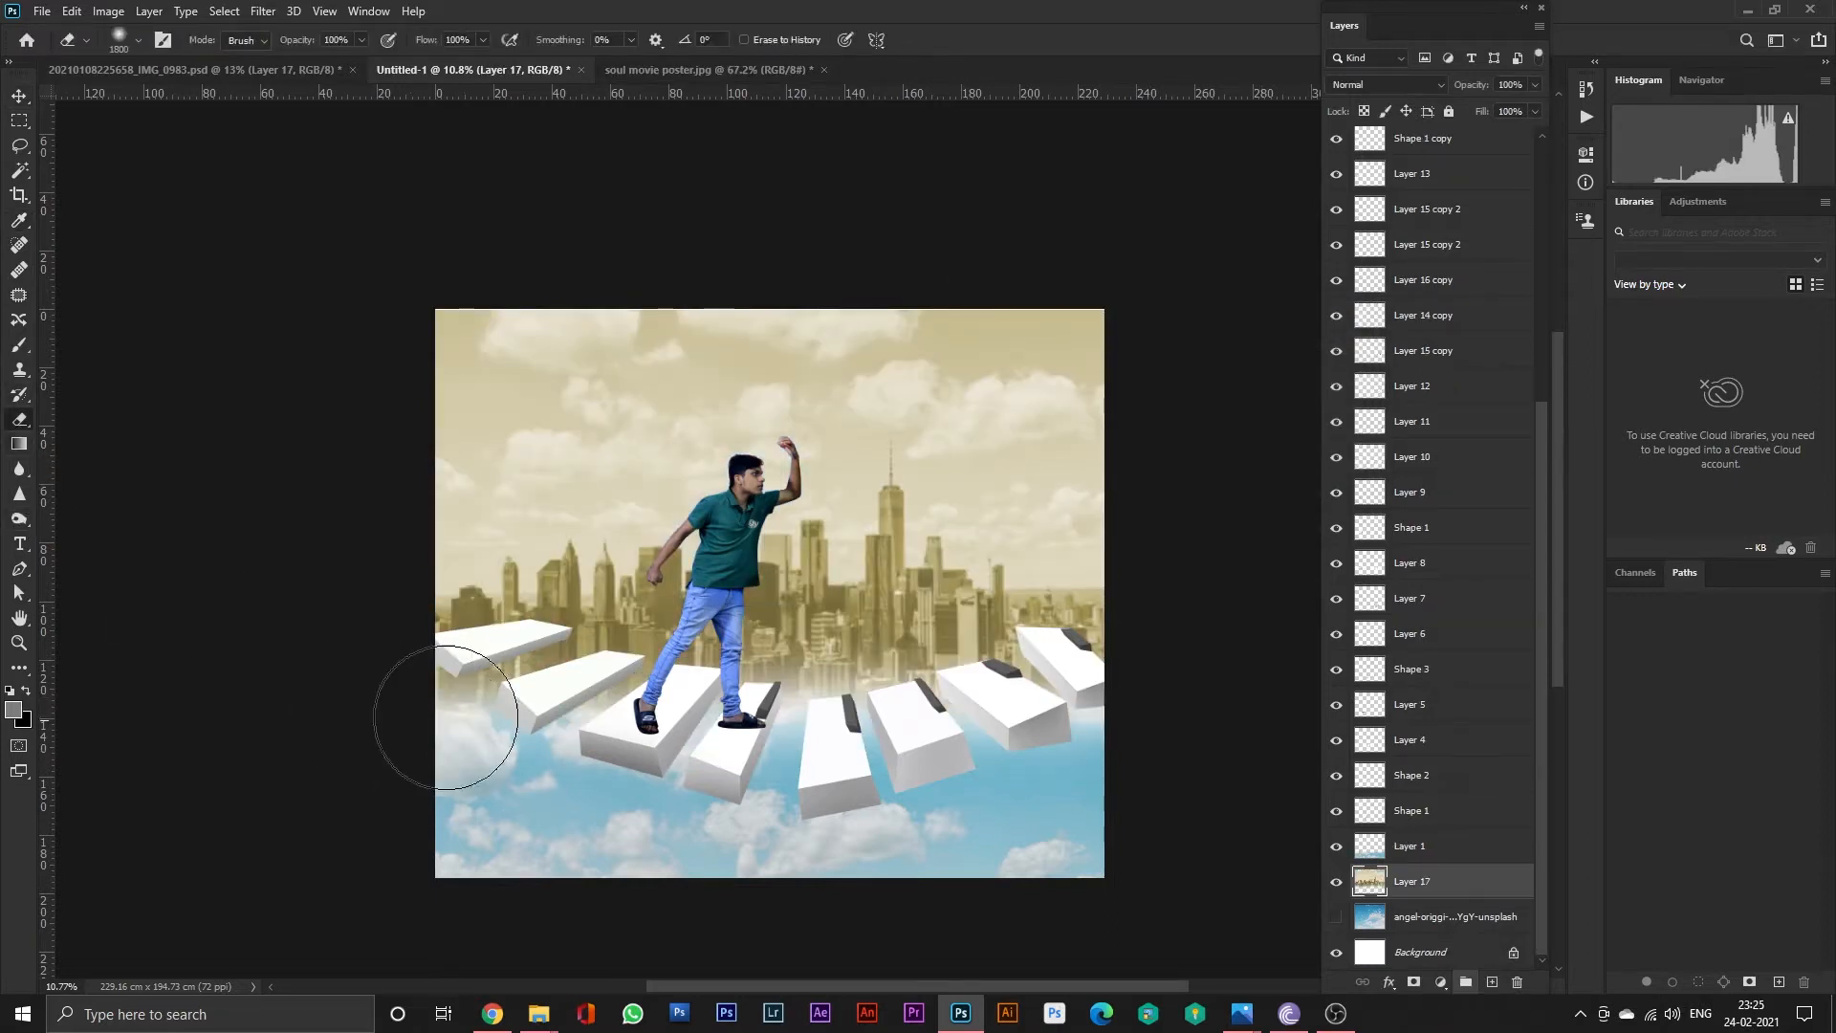
left_click_drag(494, 767, 479, 762)
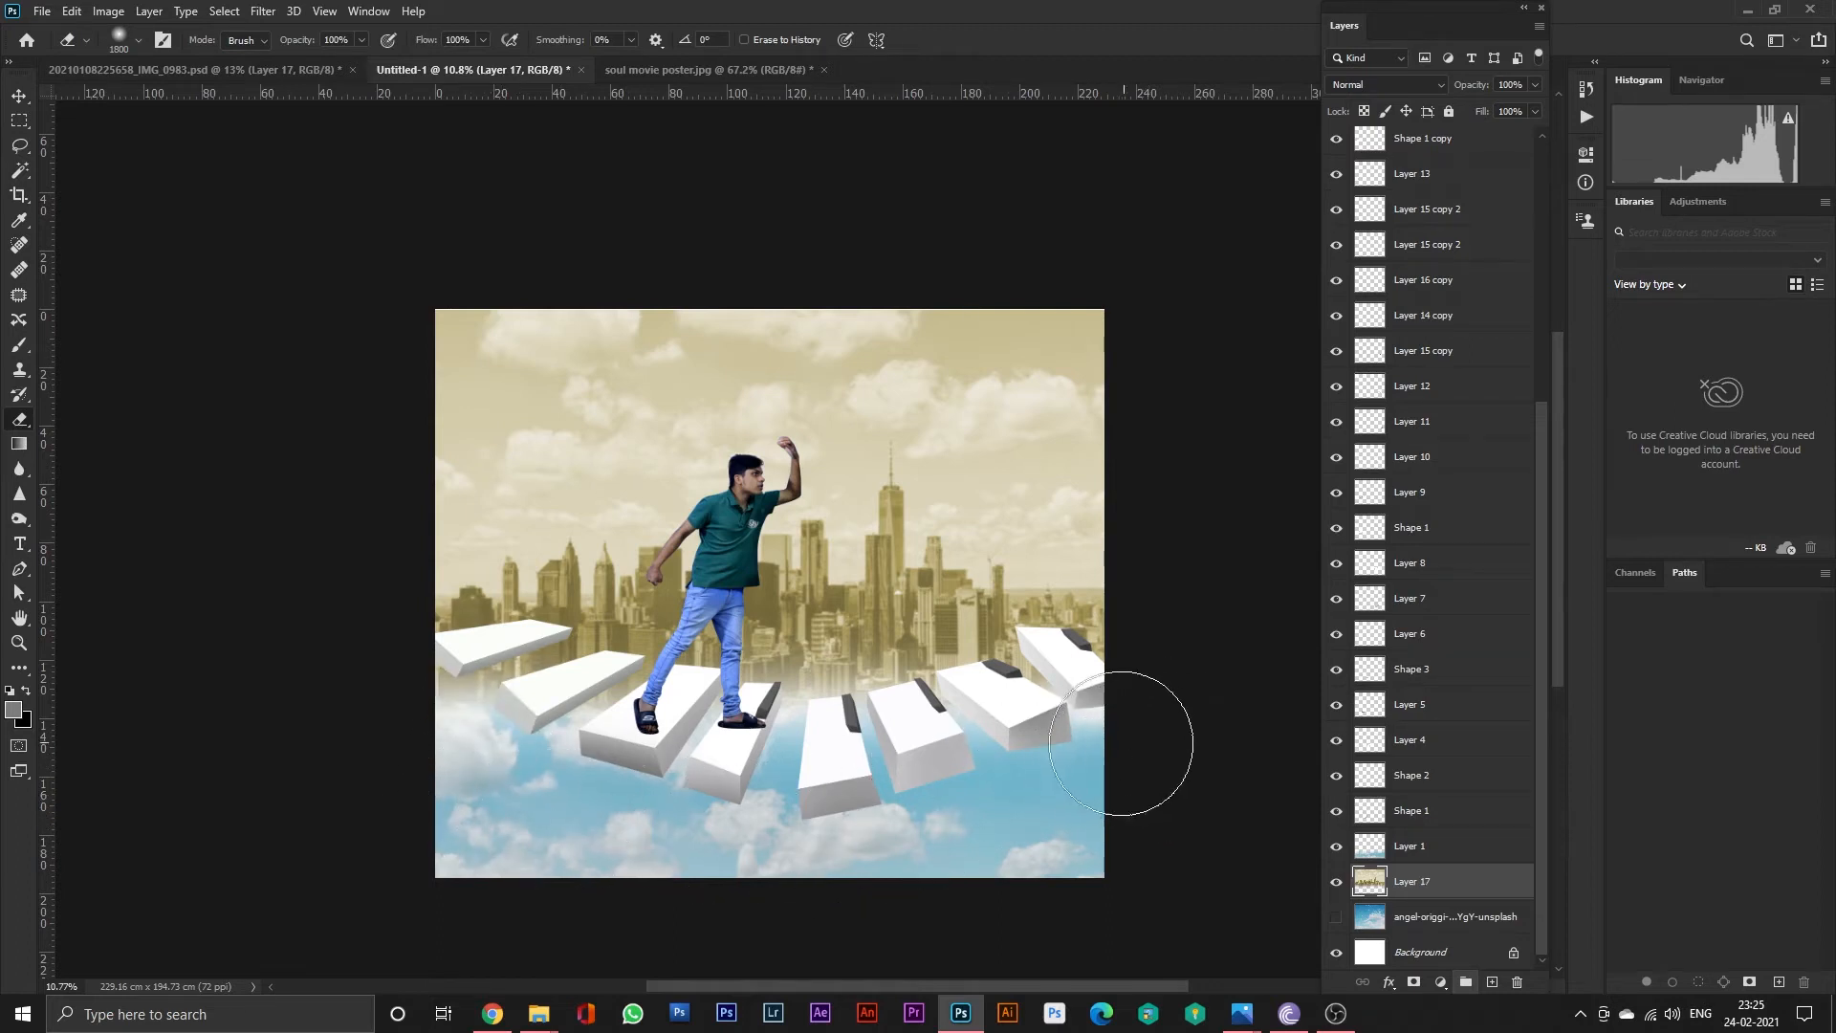
left_click(18, 96)
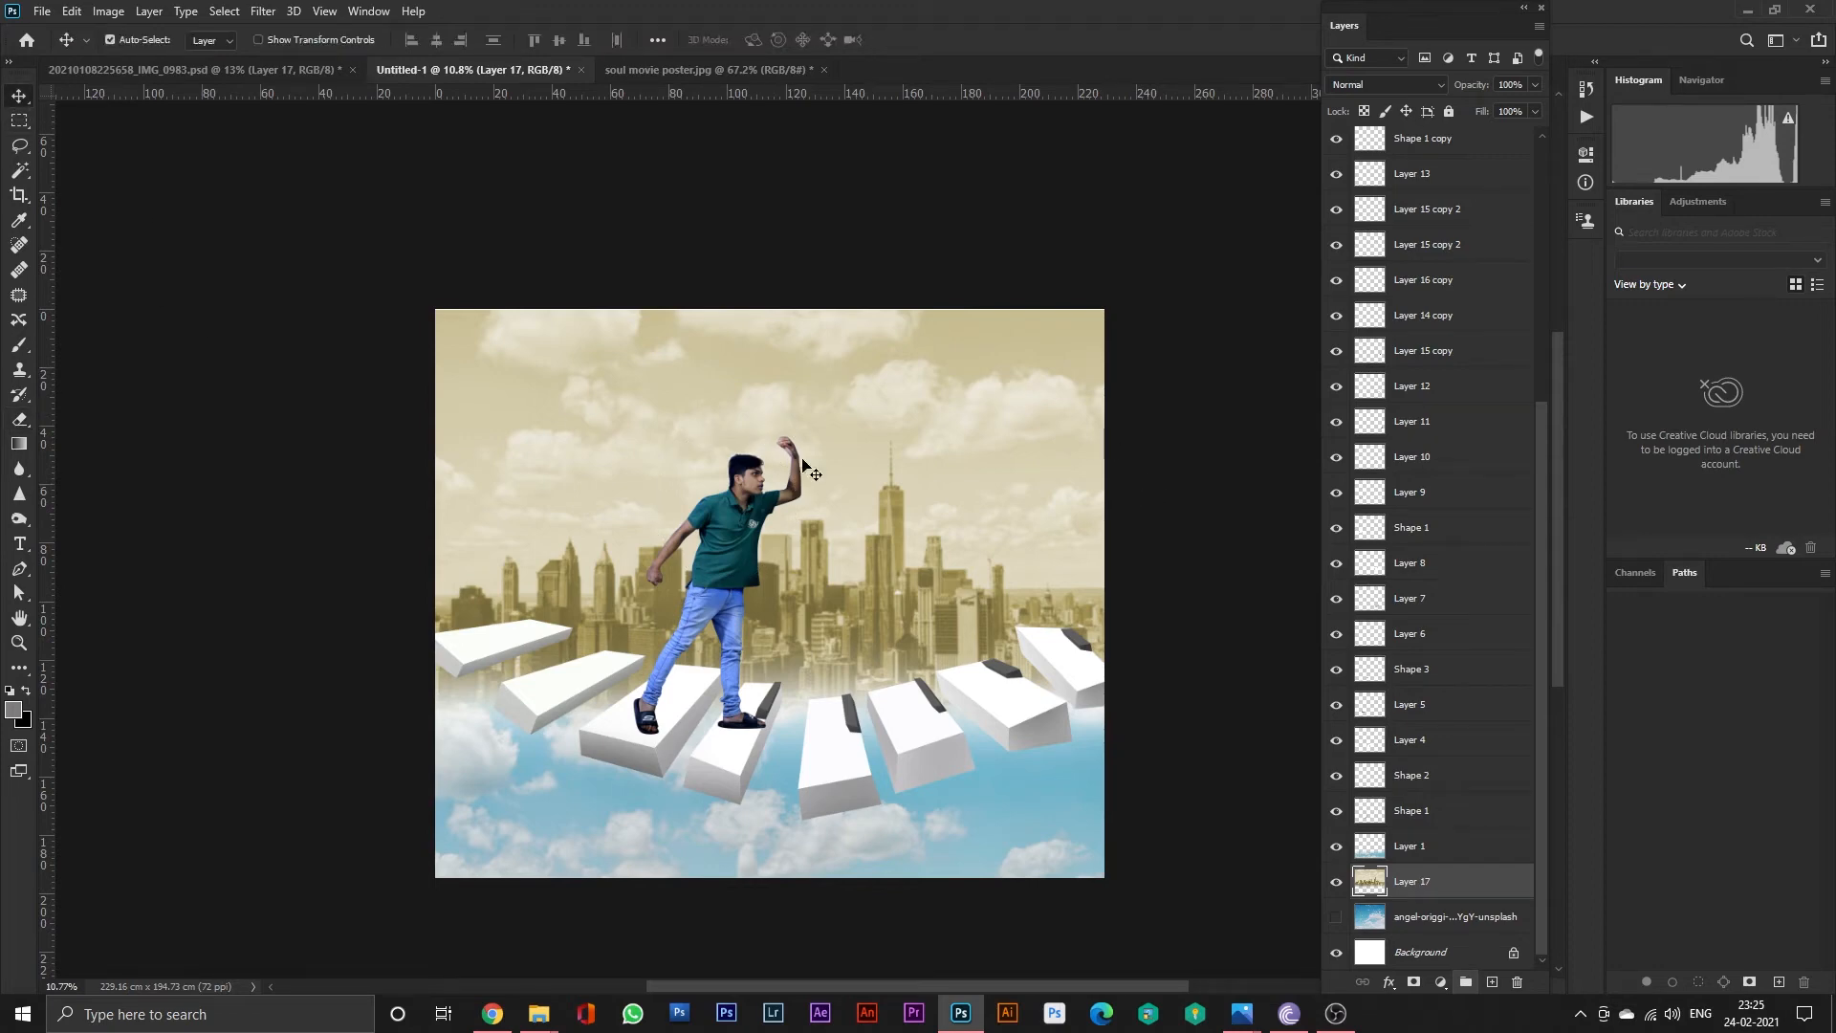
Place the M105 black hat image from the soul folder beside the man's raised hand, scaled to about 104% and tilted.
mouse_move(539, 1014)
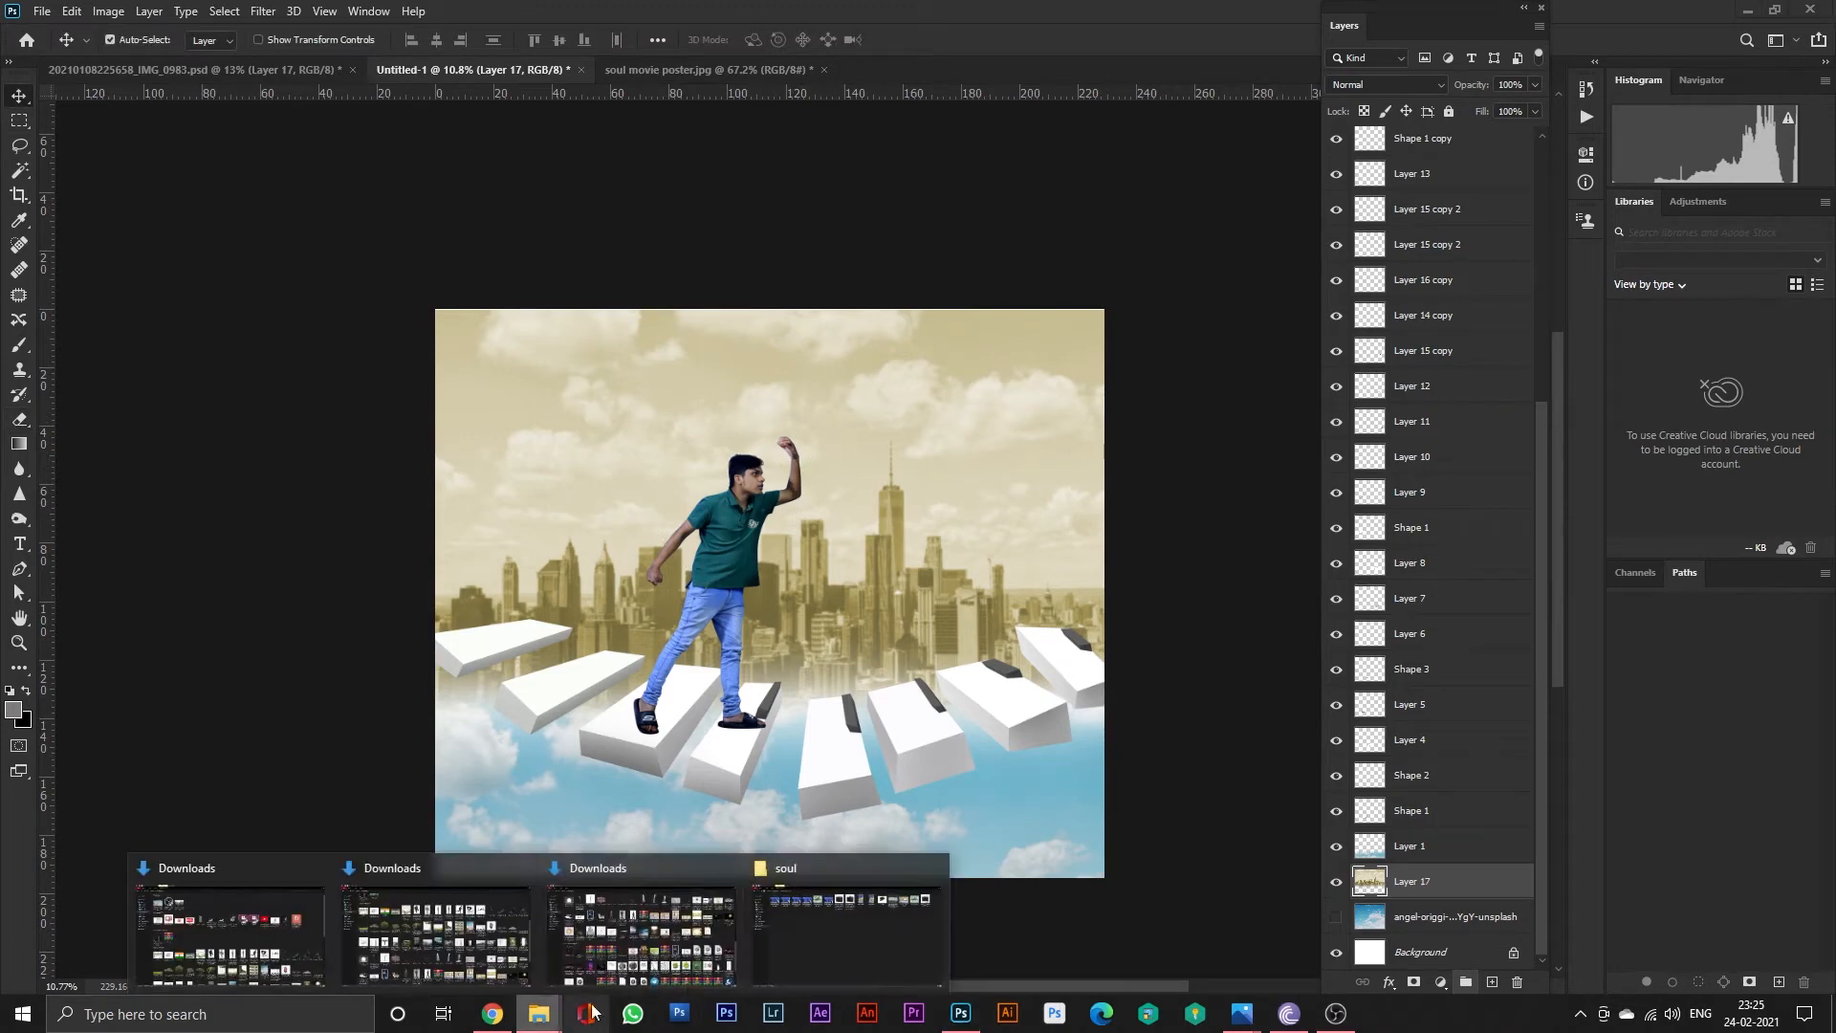
left_click(825, 950)
left_click(1263, 448)
left_click_drag(1259, 182, 790, 784)
scroll(957, 416, "up", 5)
scroll(822, 789, "down", 3)
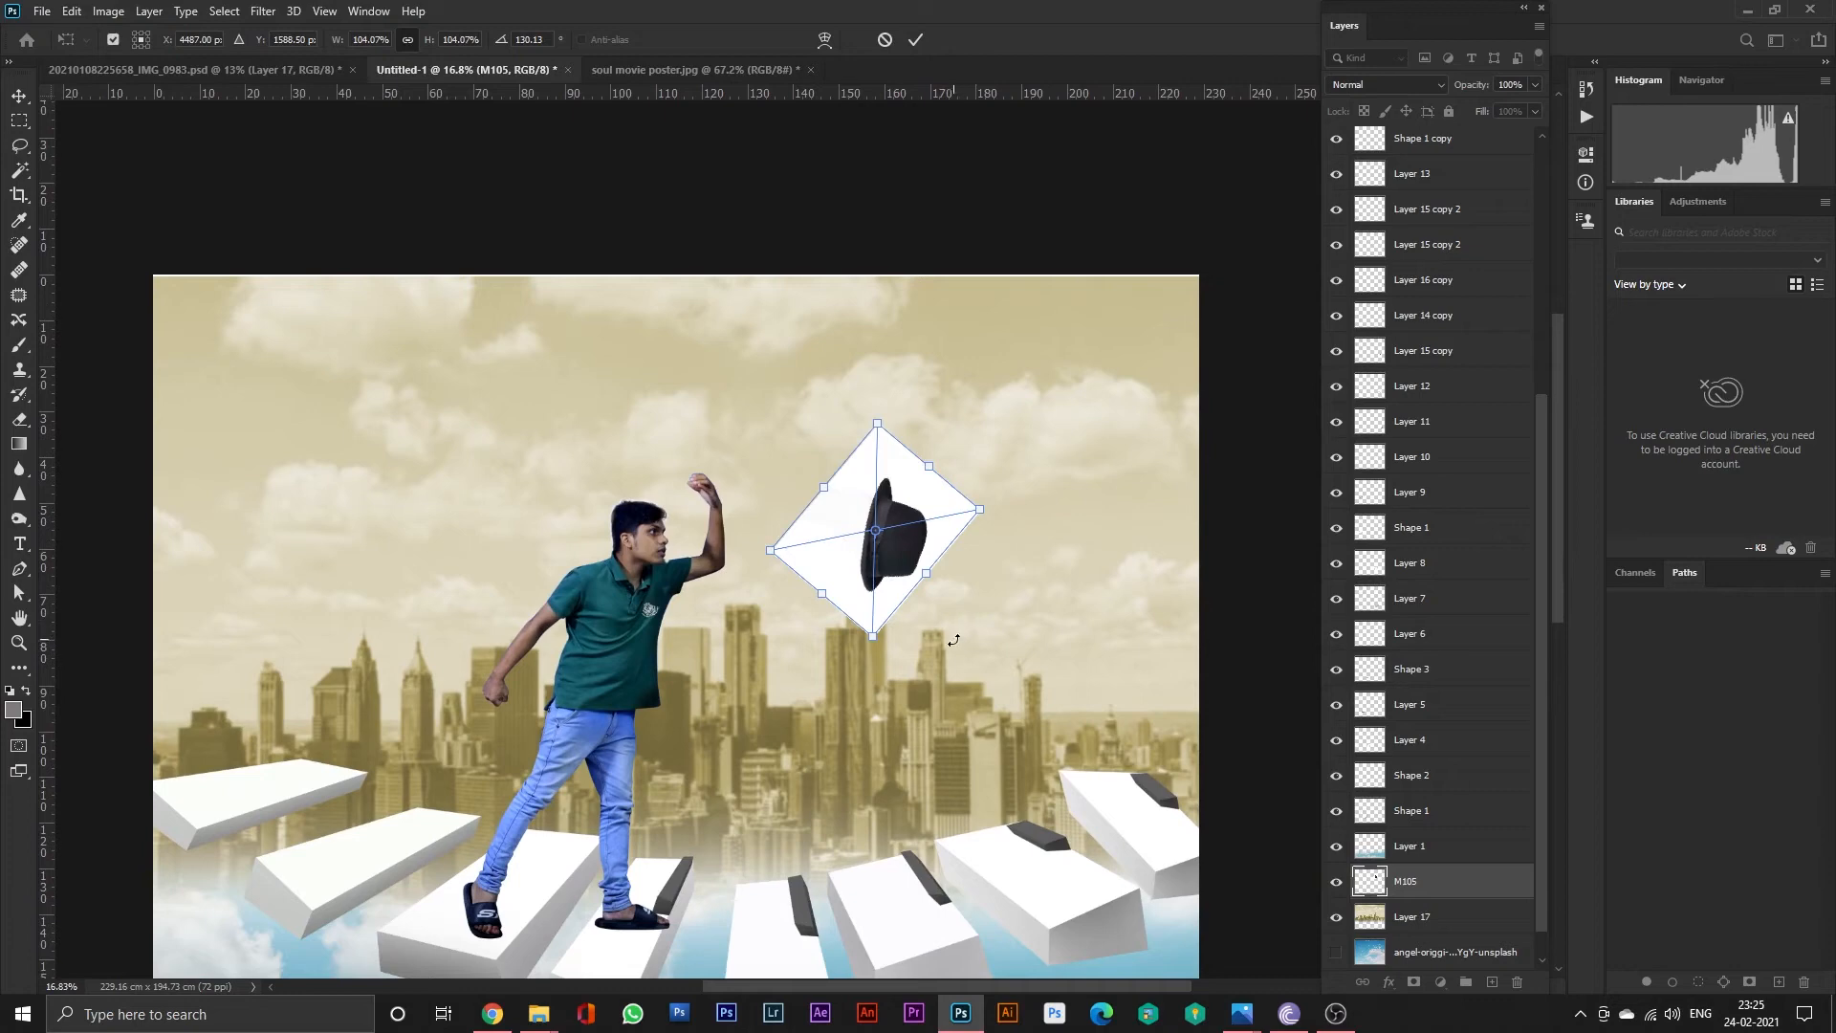
left_click_drag(1000, 631, 985, 569)
key("Return")
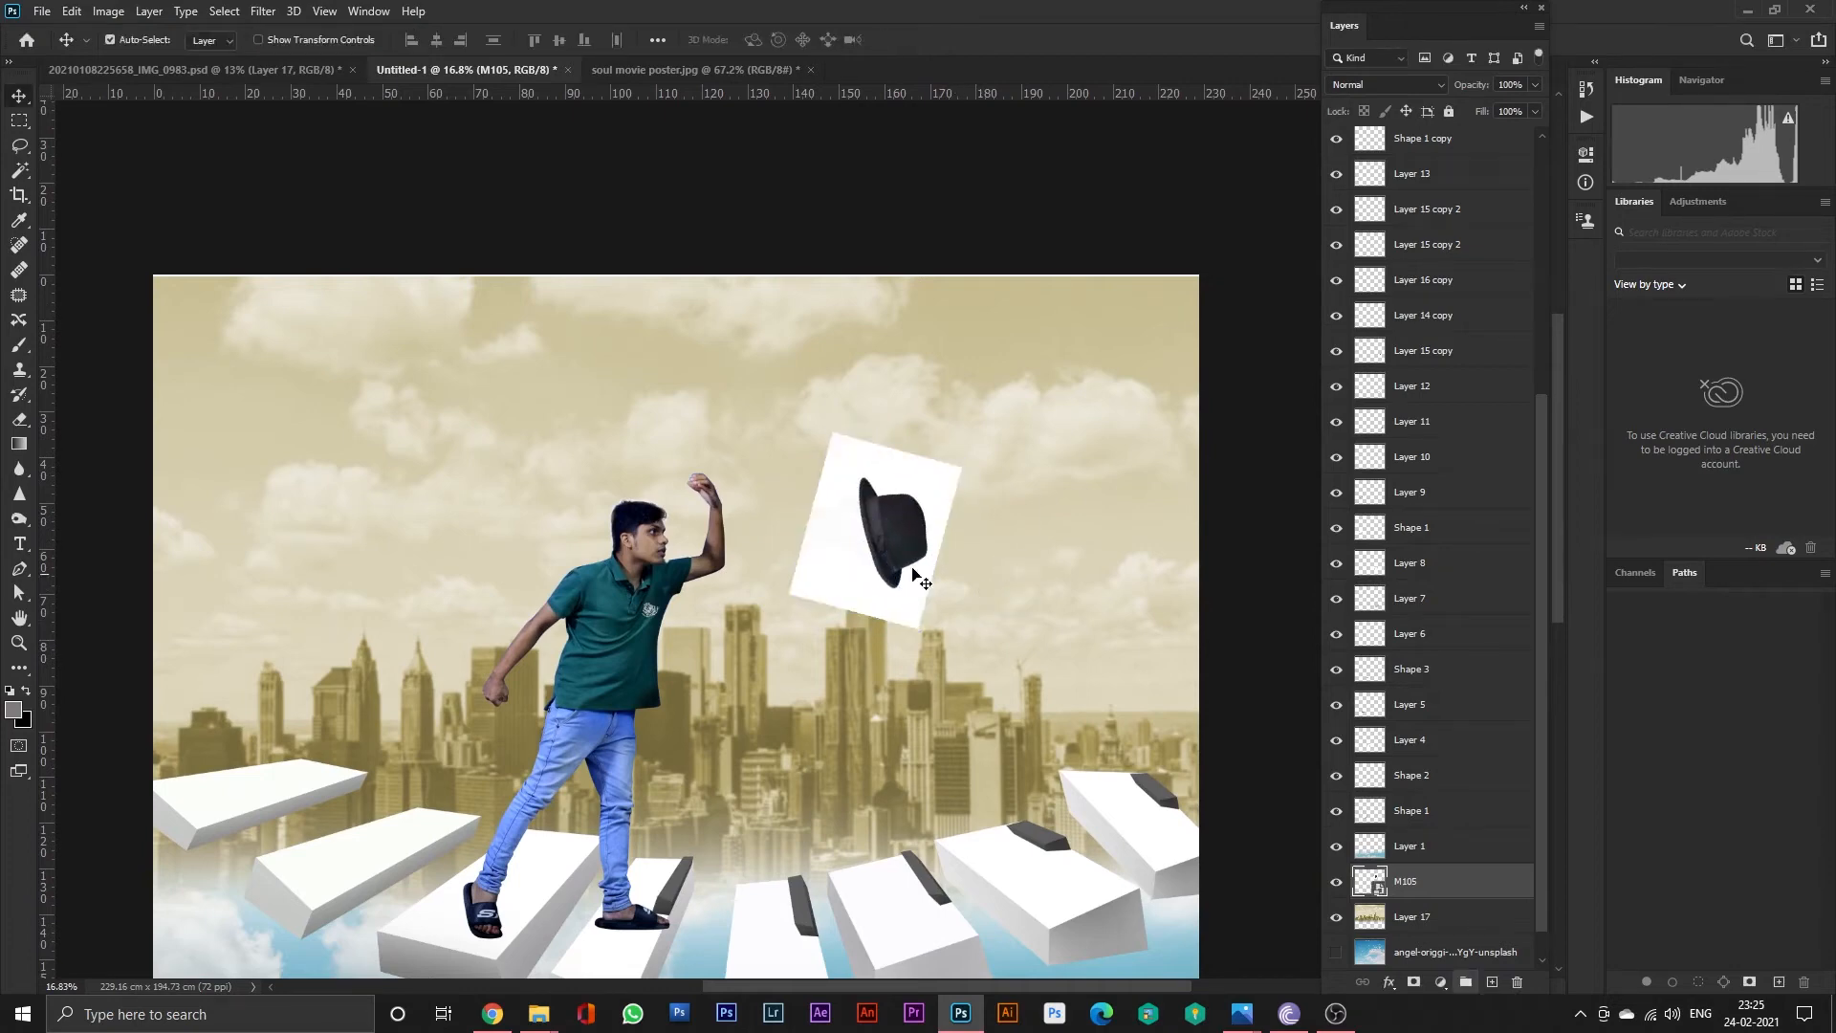
Rasterize the hat layer and delete its white background with a Magic Wand selection, leaving nothing selected.
key("e")
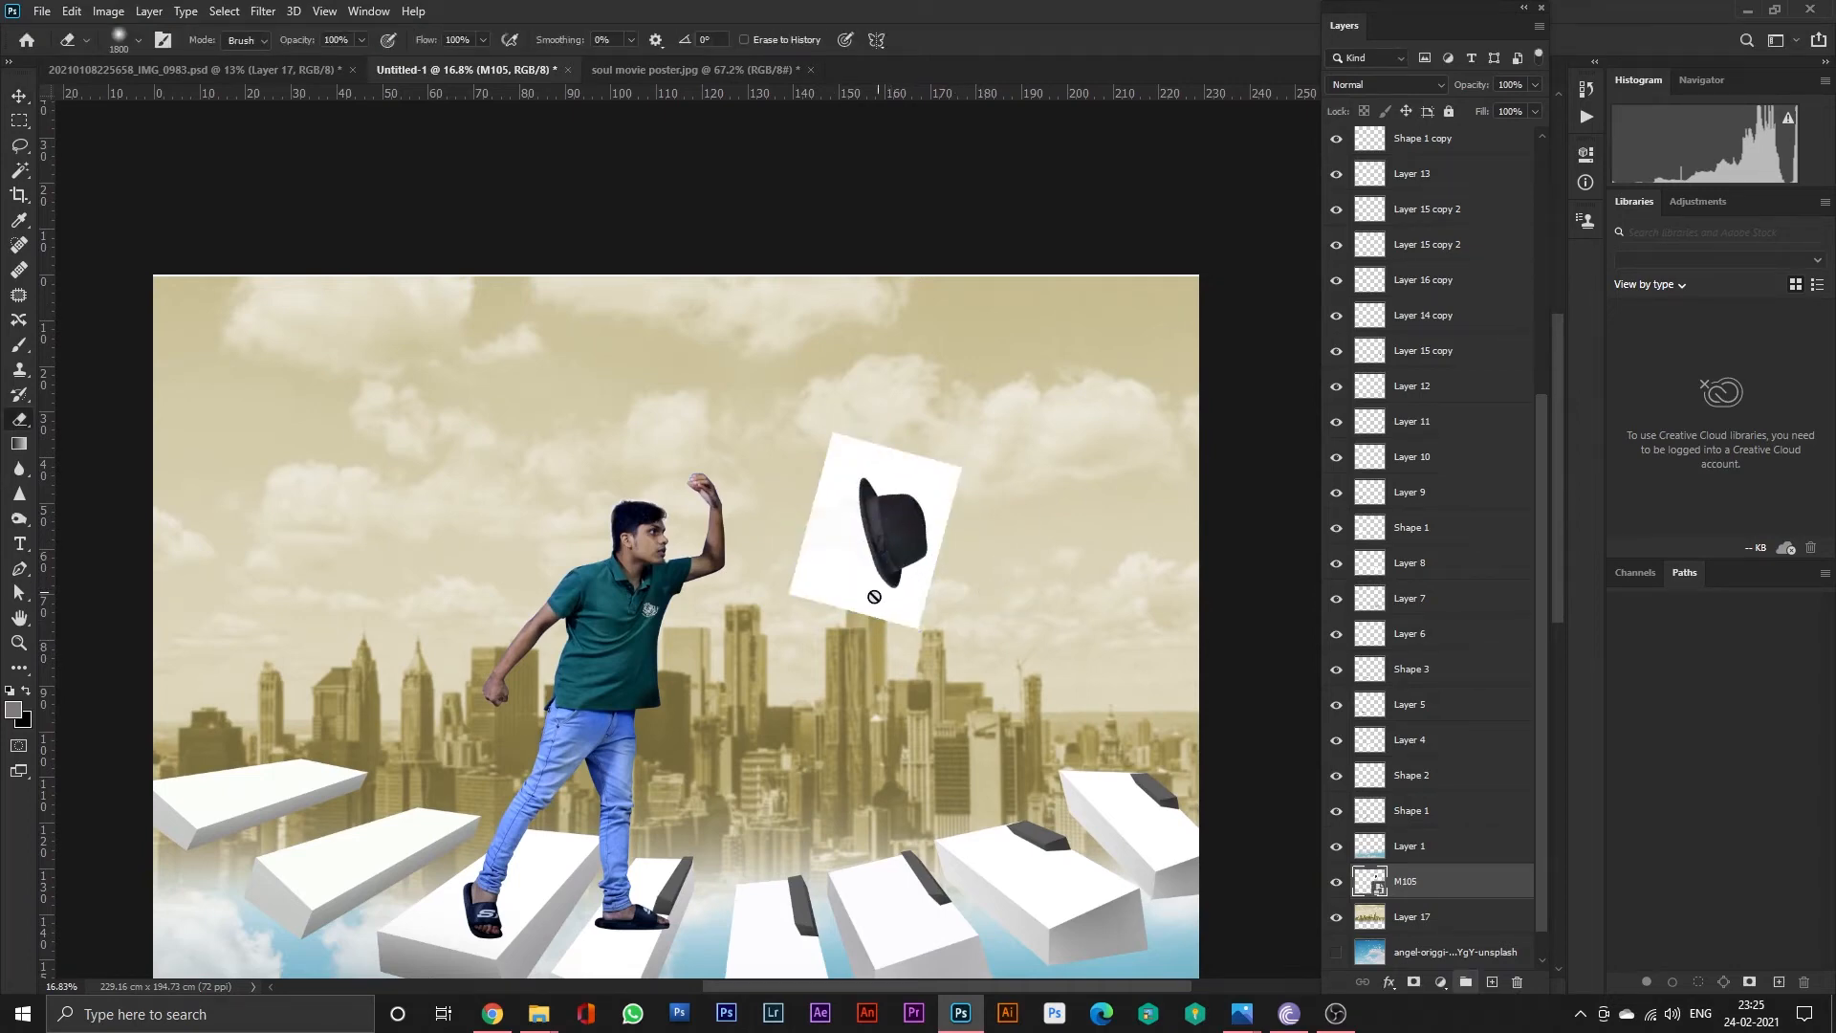
key("w")
left_click(850, 576)
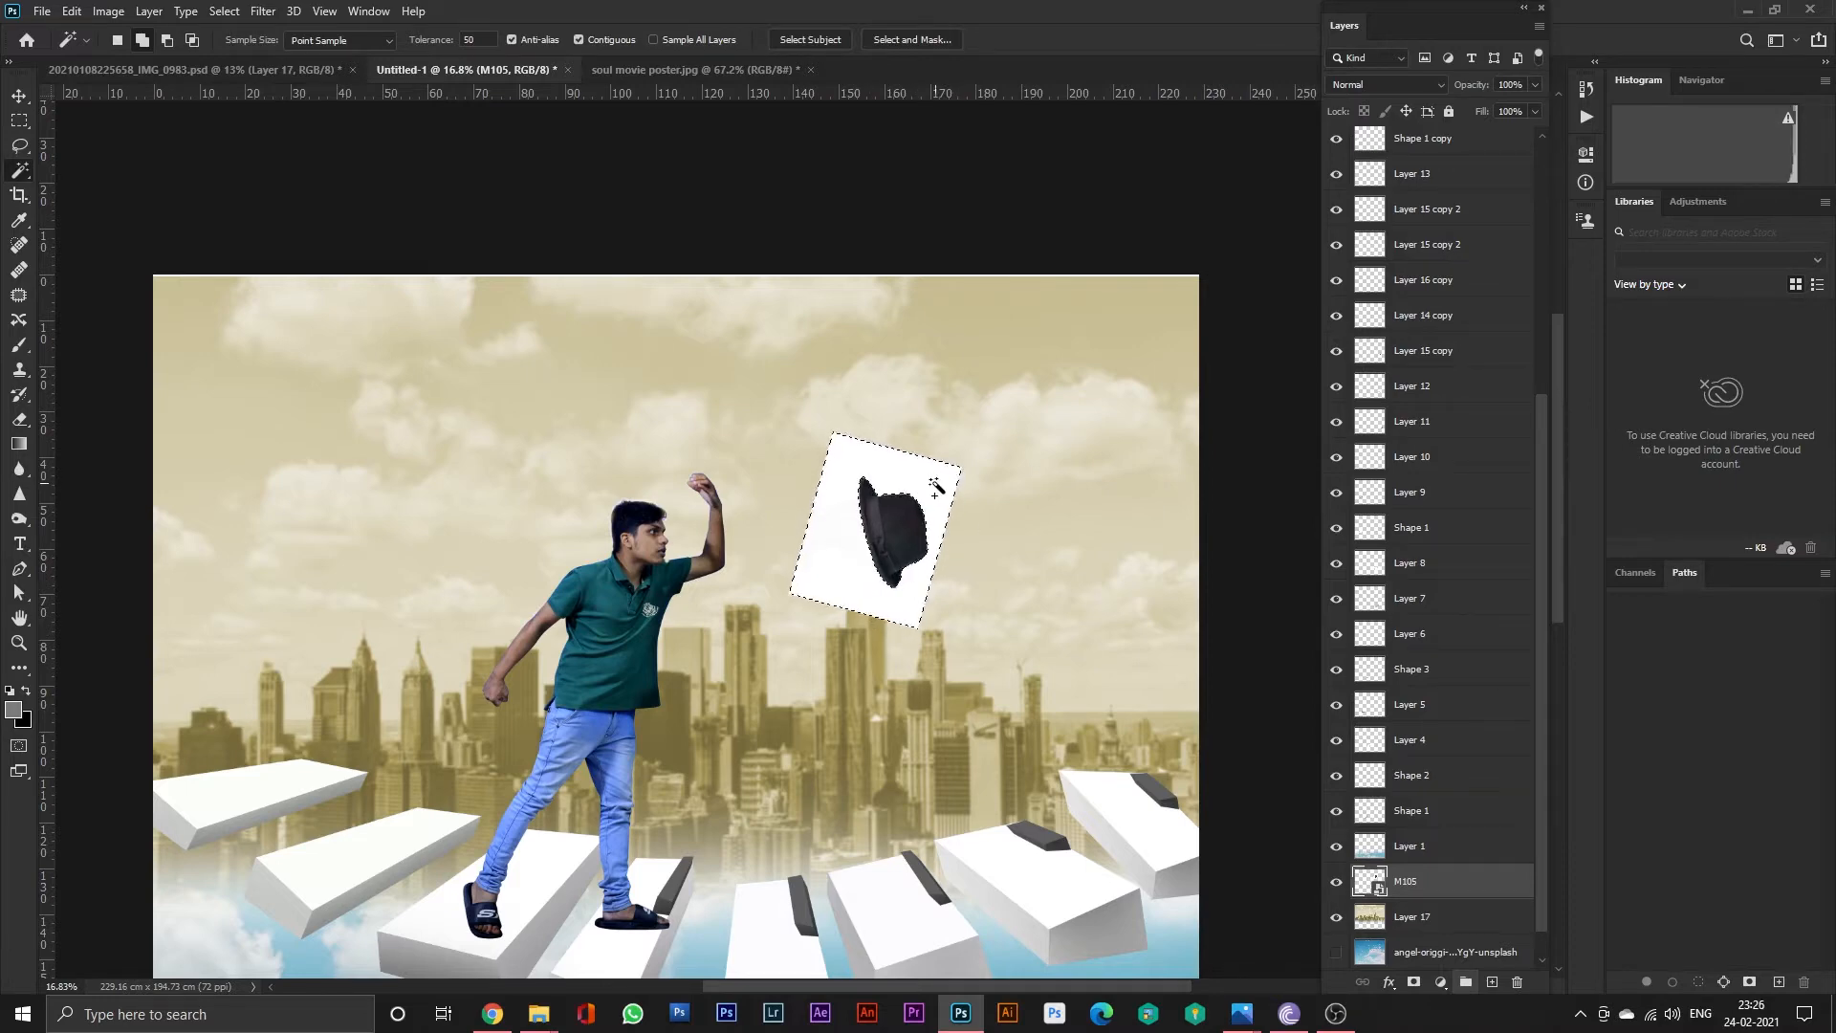
right_click(1483, 871)
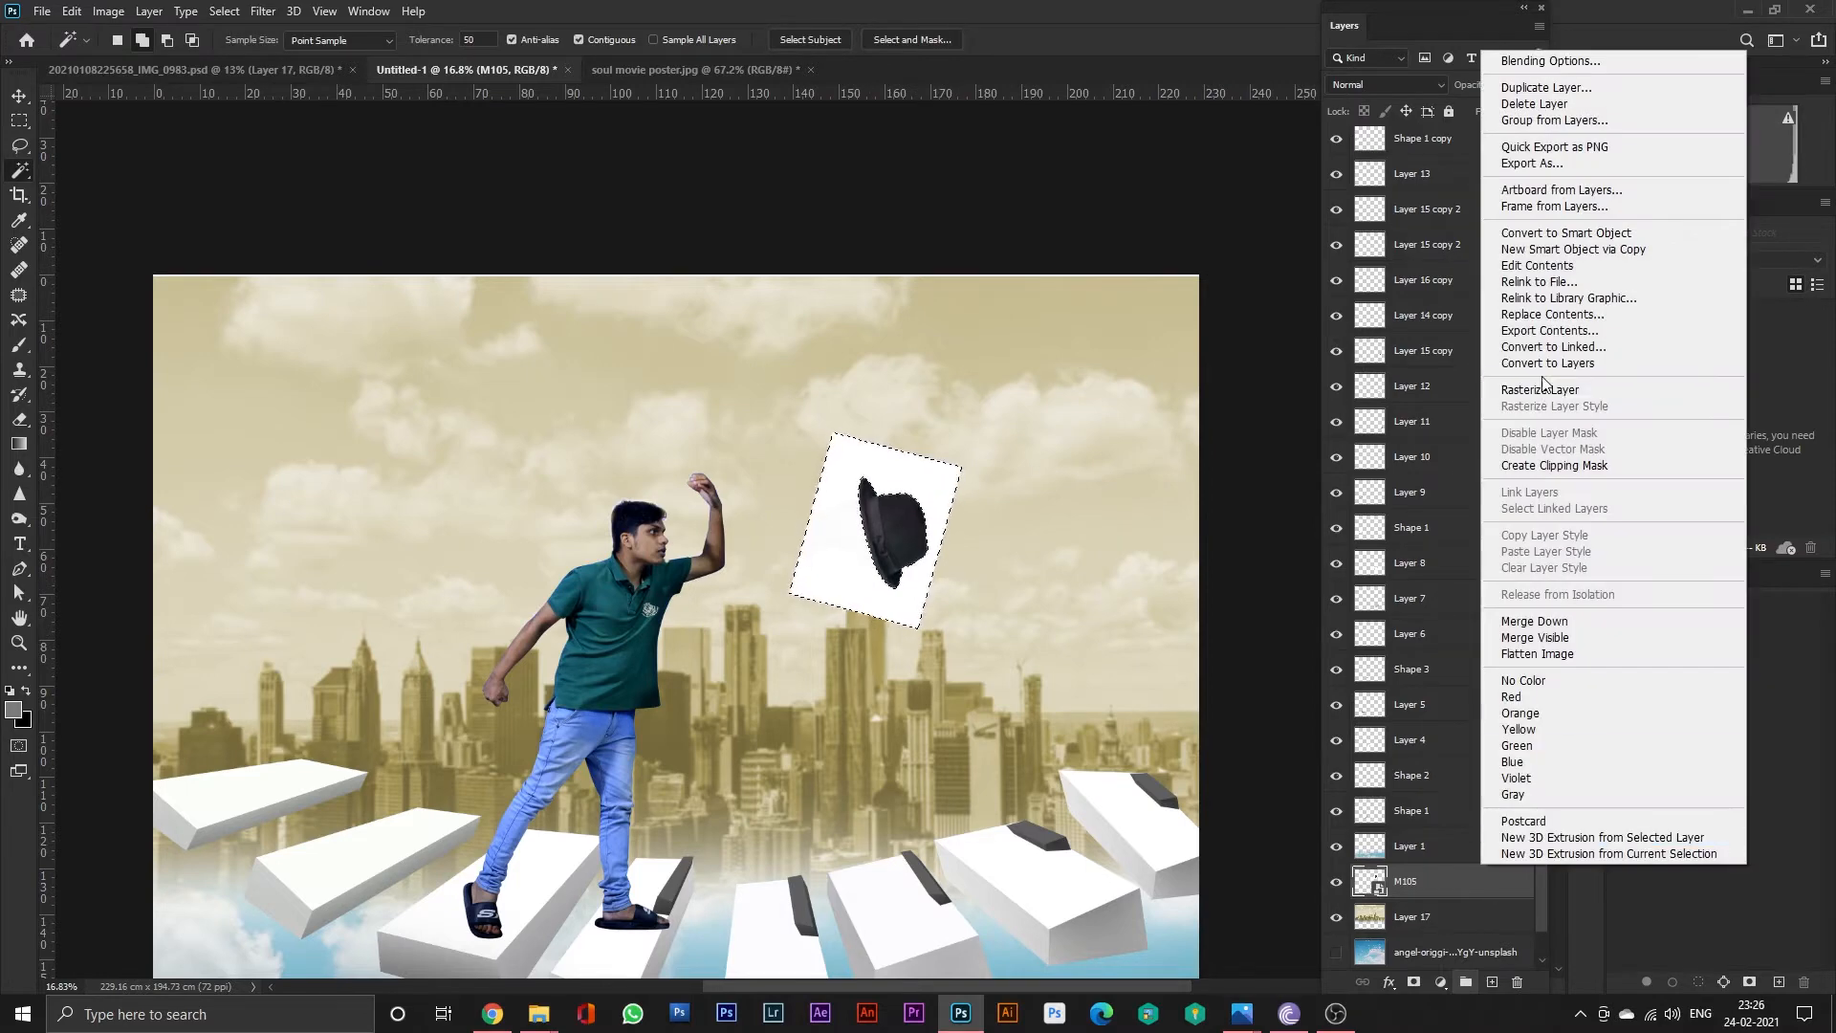
left_click(1578, 395)
key("Delete")
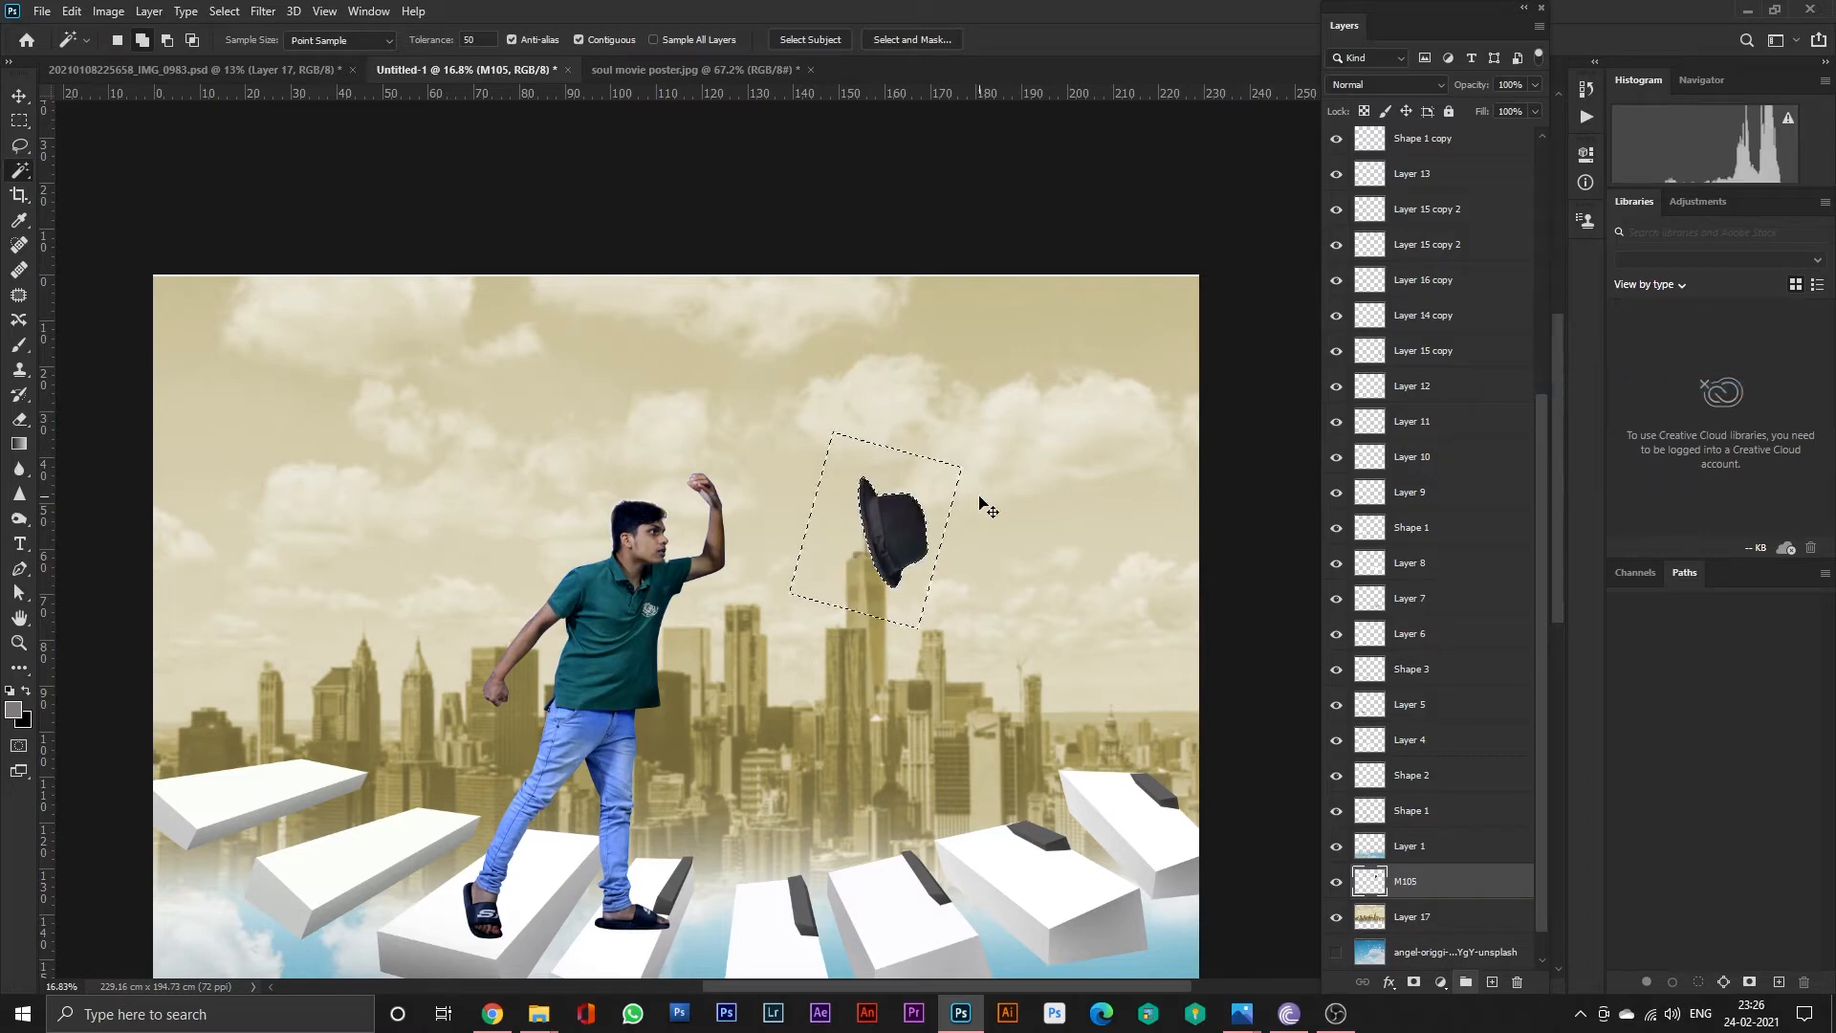
key("ctrl+d")
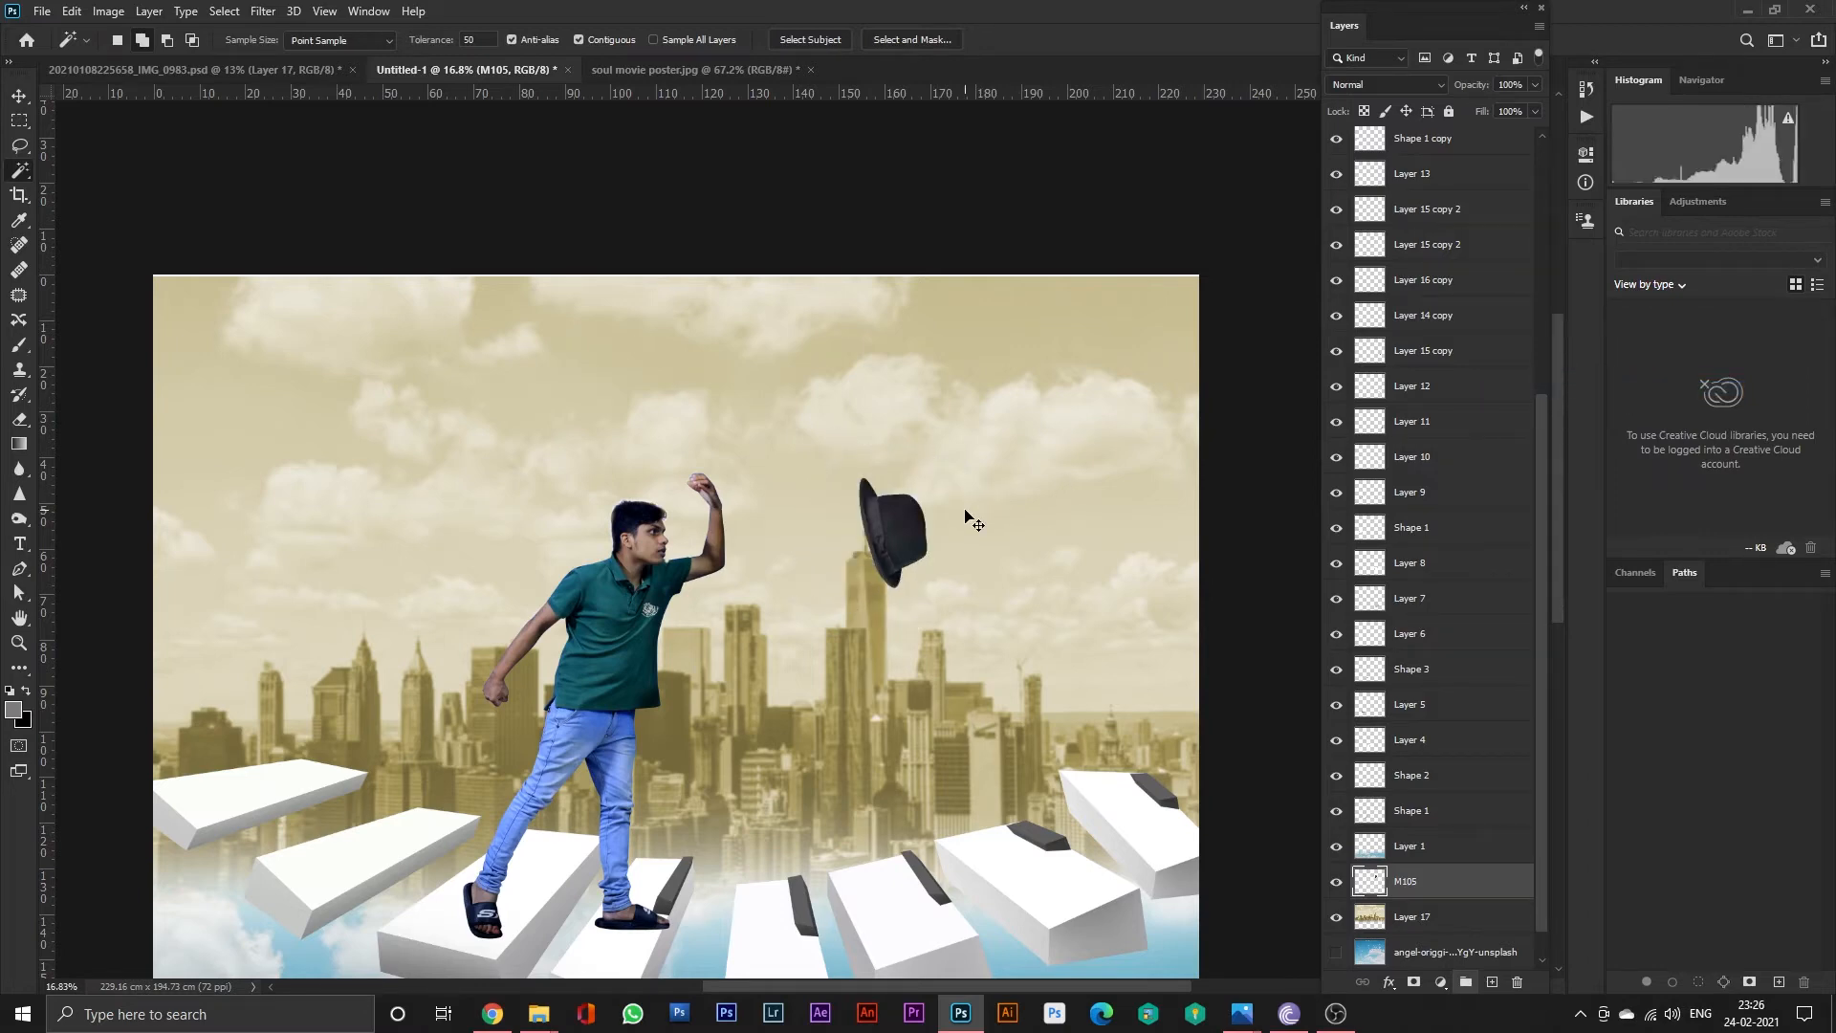
Transform the hat to make it smaller, tilt it and position it at the man's raised hand.
key("ctrl+t")
left_click_drag(930, 474, 888, 441)
left_click_drag(901, 515, 635, 480)
left_click_drag(772, 515, 675, 457)
key("Return")
key("w")
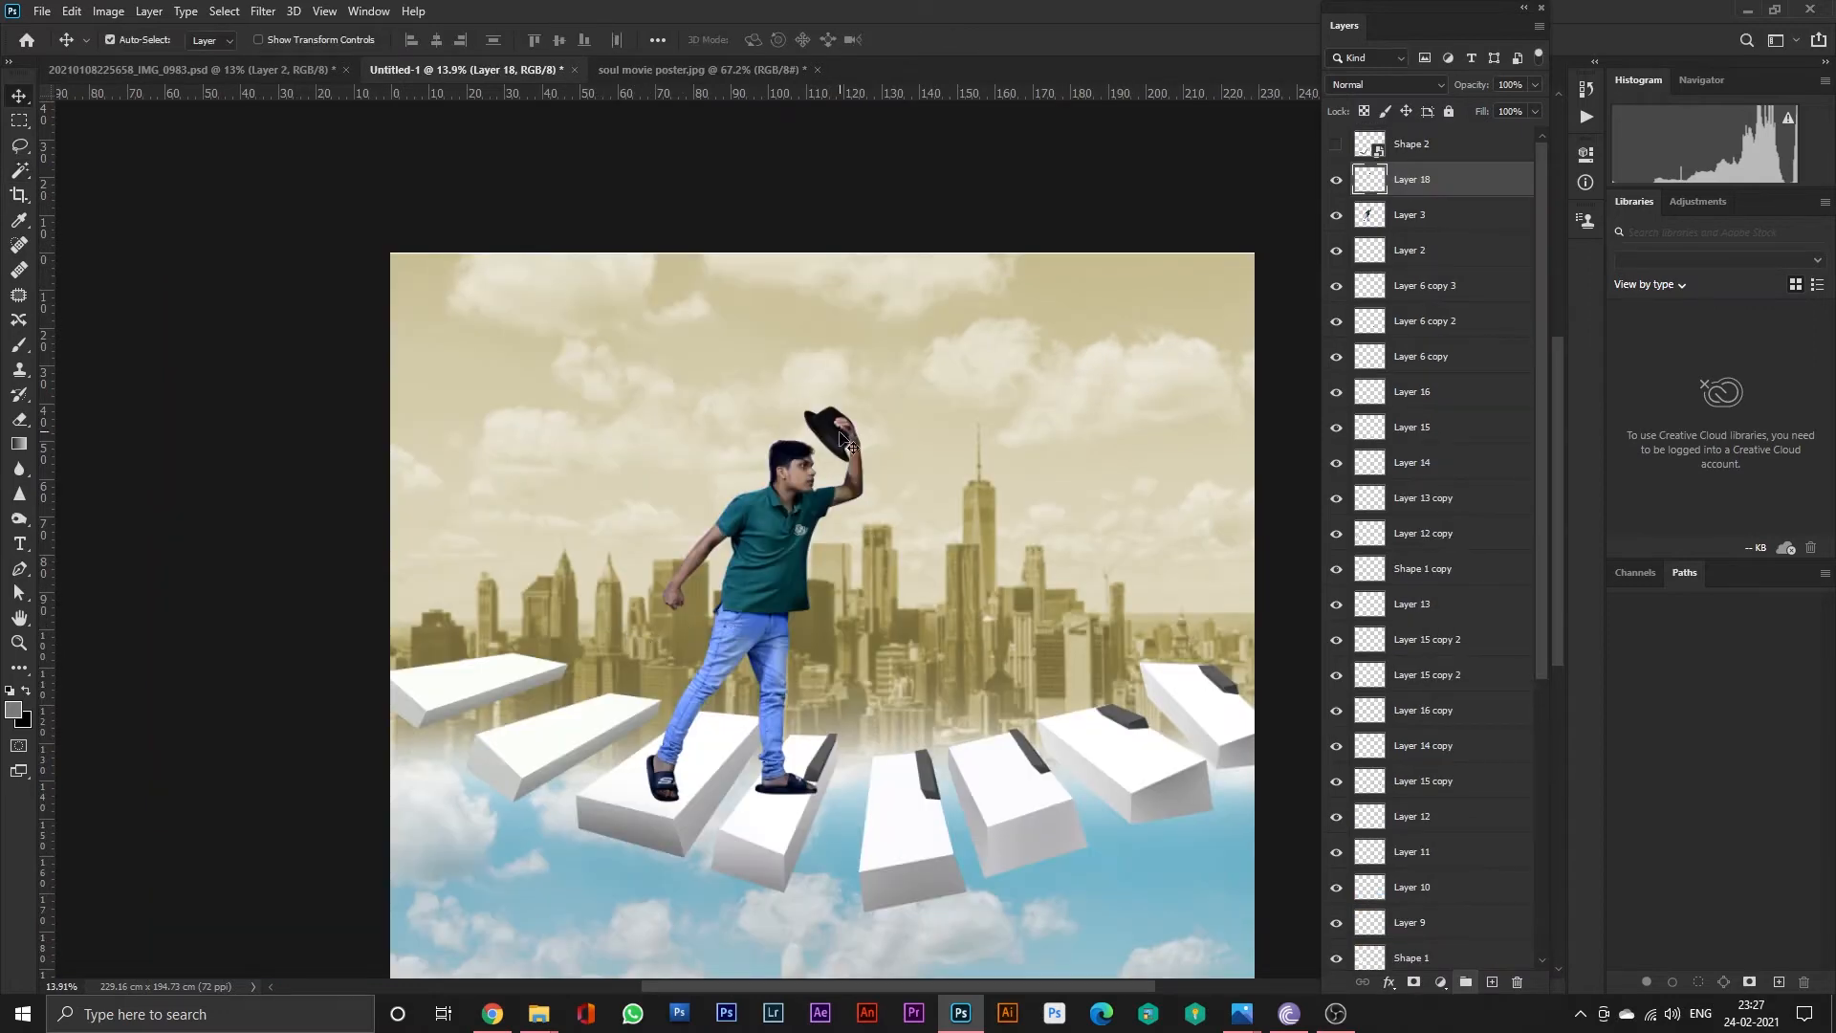
Place the black leather briefcase image from the soul folder over the man, rotated diagonally.
mouse_move(538, 1014)
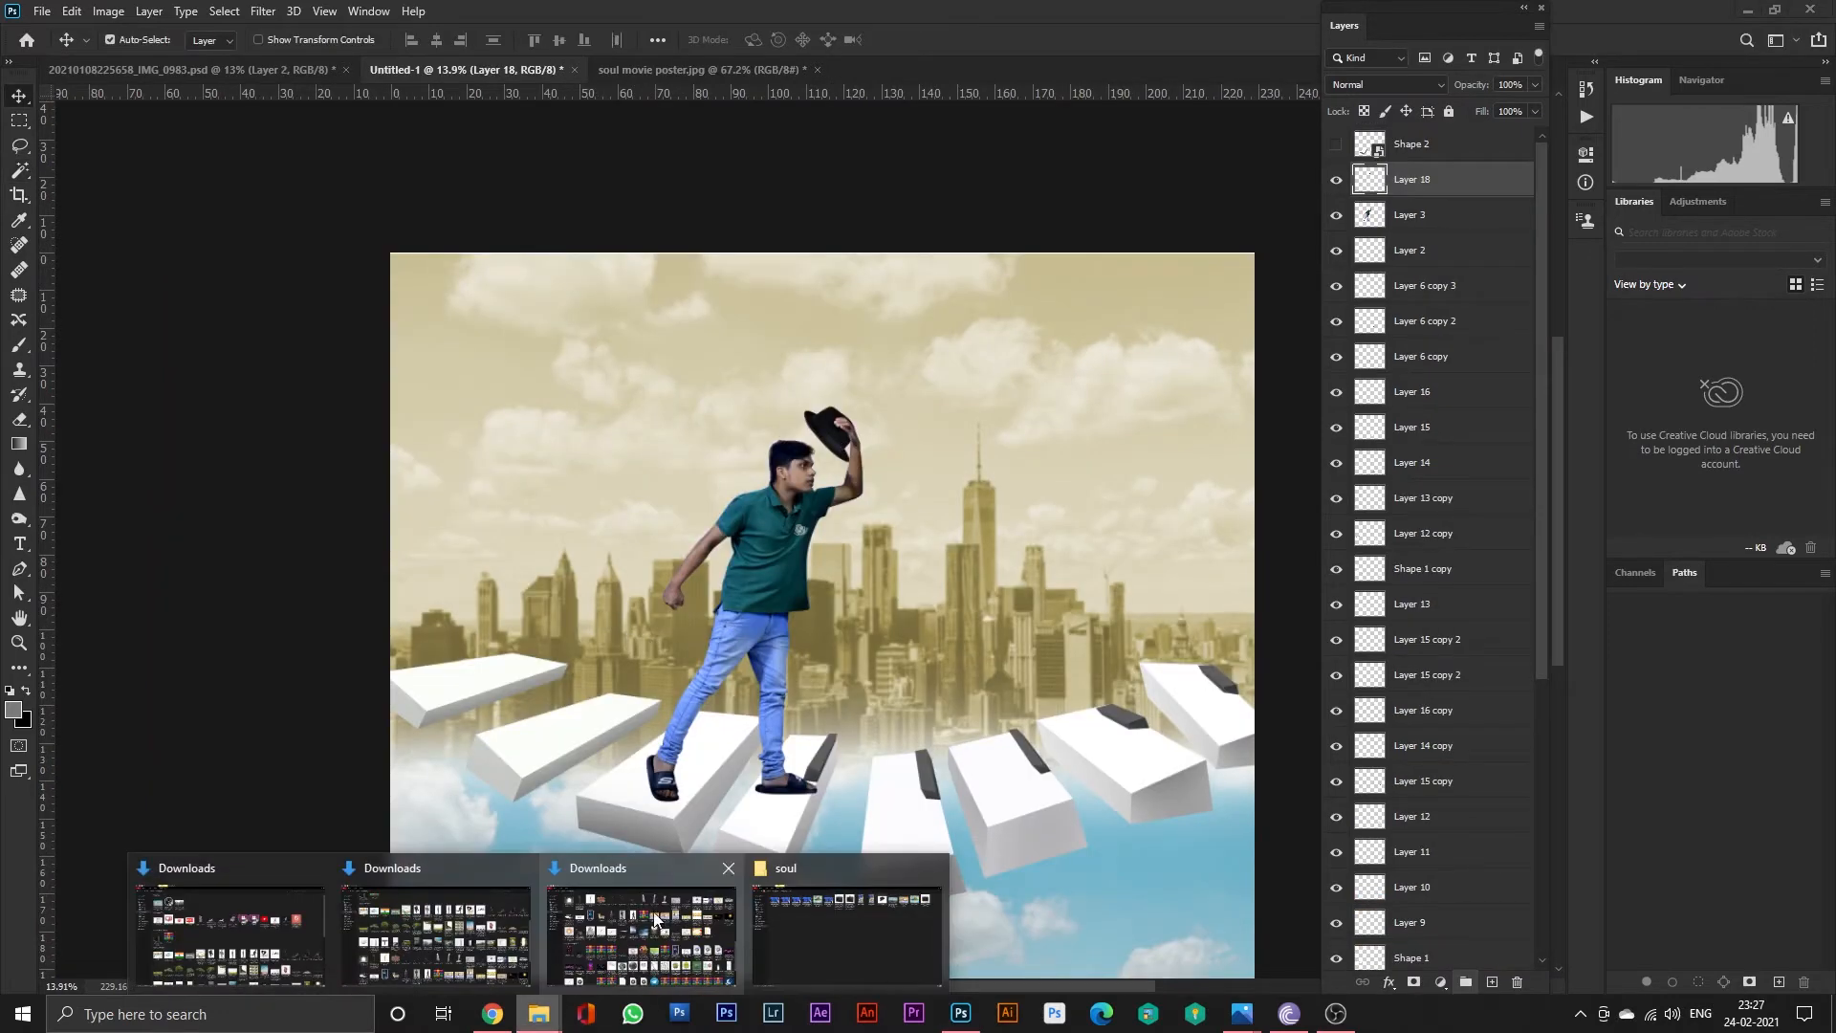
left_click(801, 927)
left_click_drag(976, 220, 1045, 574)
left_click_drag(1189, 247, 1061, 574)
key("Return")
Rasterize the briefcase layer and delete its white background and the printed logo, leaving nothing selected.
right_click(1440, 188)
left_click(1549, 521)
key("w")
left_click(930, 594)
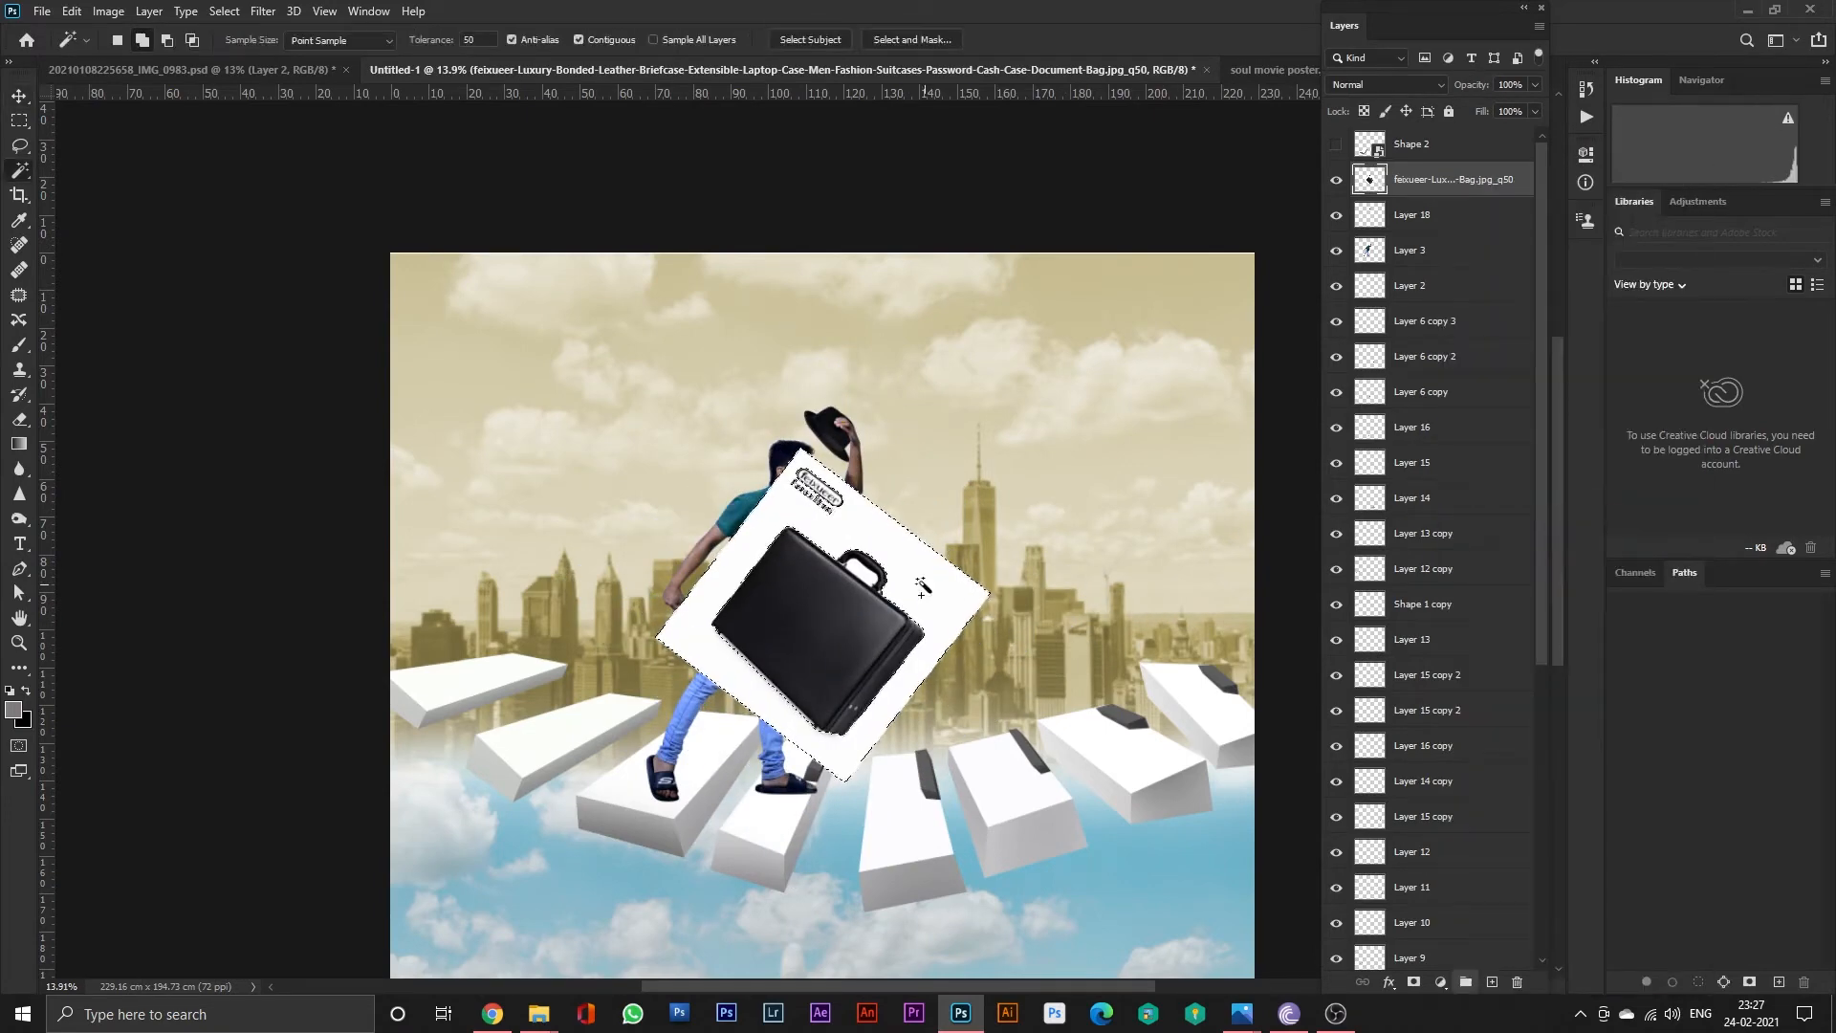
key("l")
mouse_move(873, 483)
left_mouse_down()
mouse_move(819, 451)
mouse_move(767, 496)
mouse_move(866, 492)
left_mouse_up()
key("Delete")
key("ctrl+d")
Outline the grey strip along the briefcase's lower edge with the Pen tool, convert it to a selection and delete it.
scroll(765, 679, "up", 10)
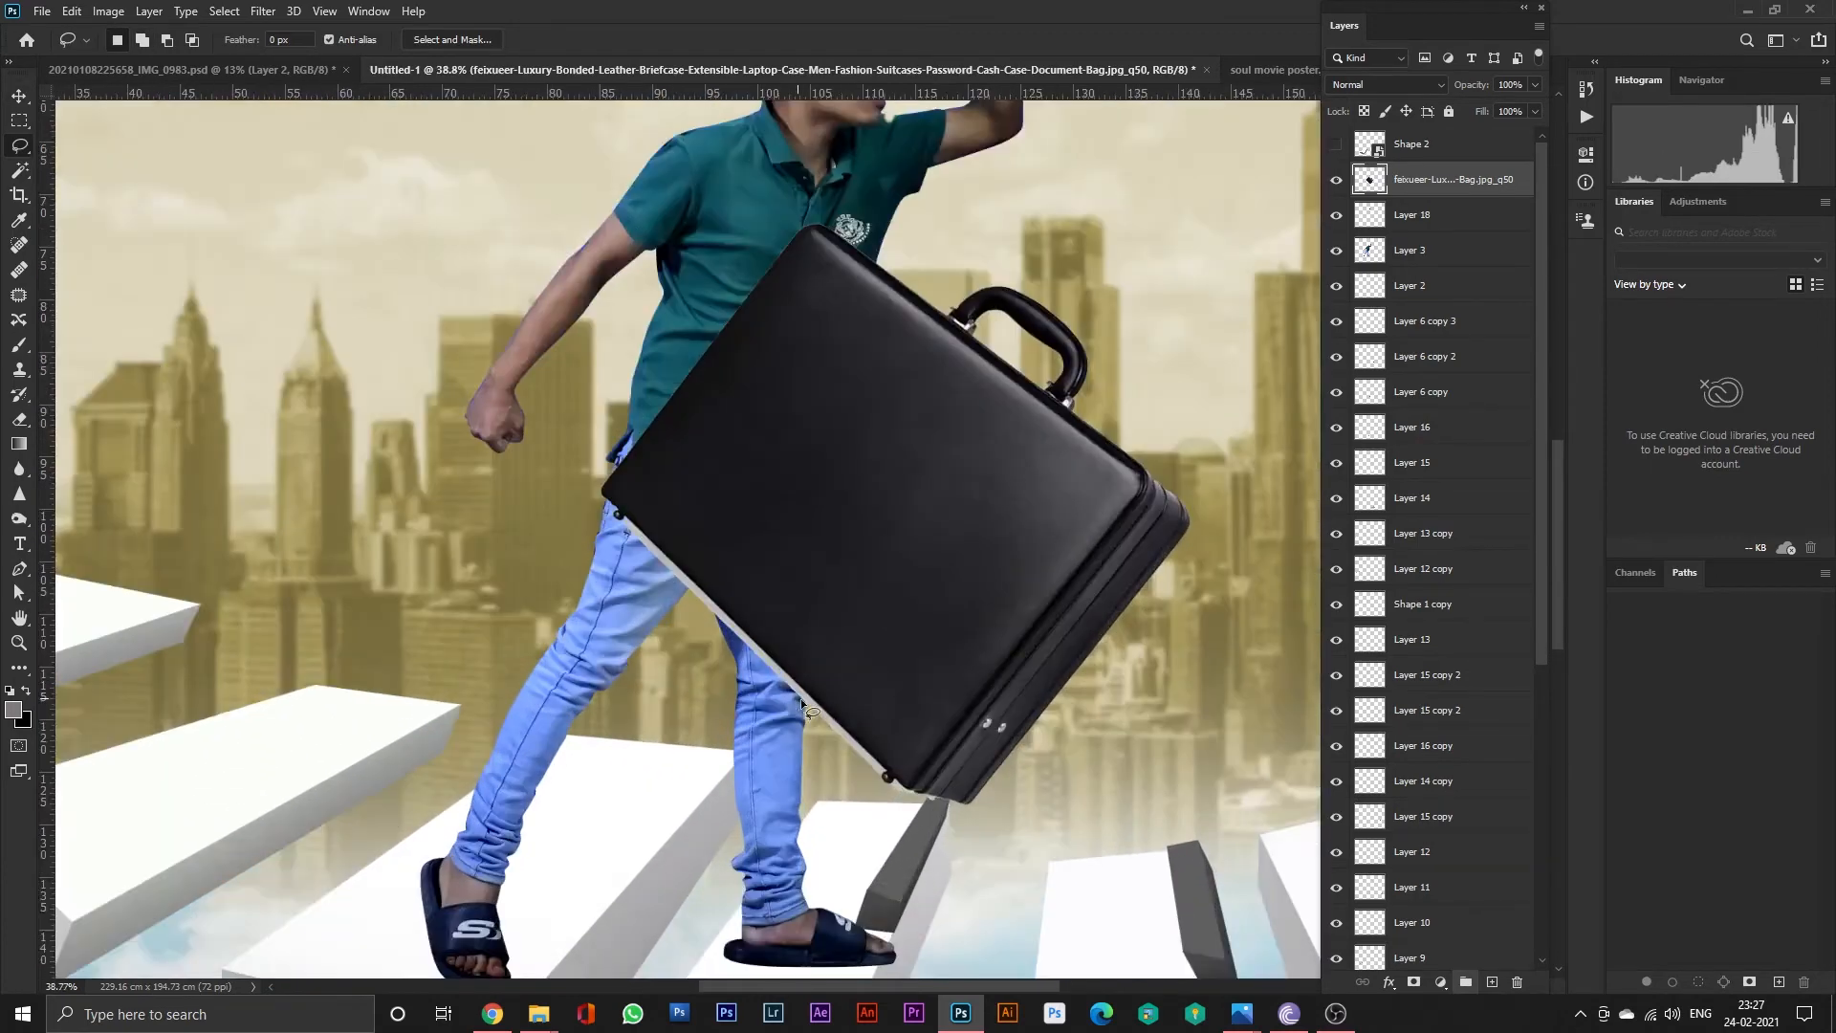
key("p")
scroll(396, 261, "up", 3)
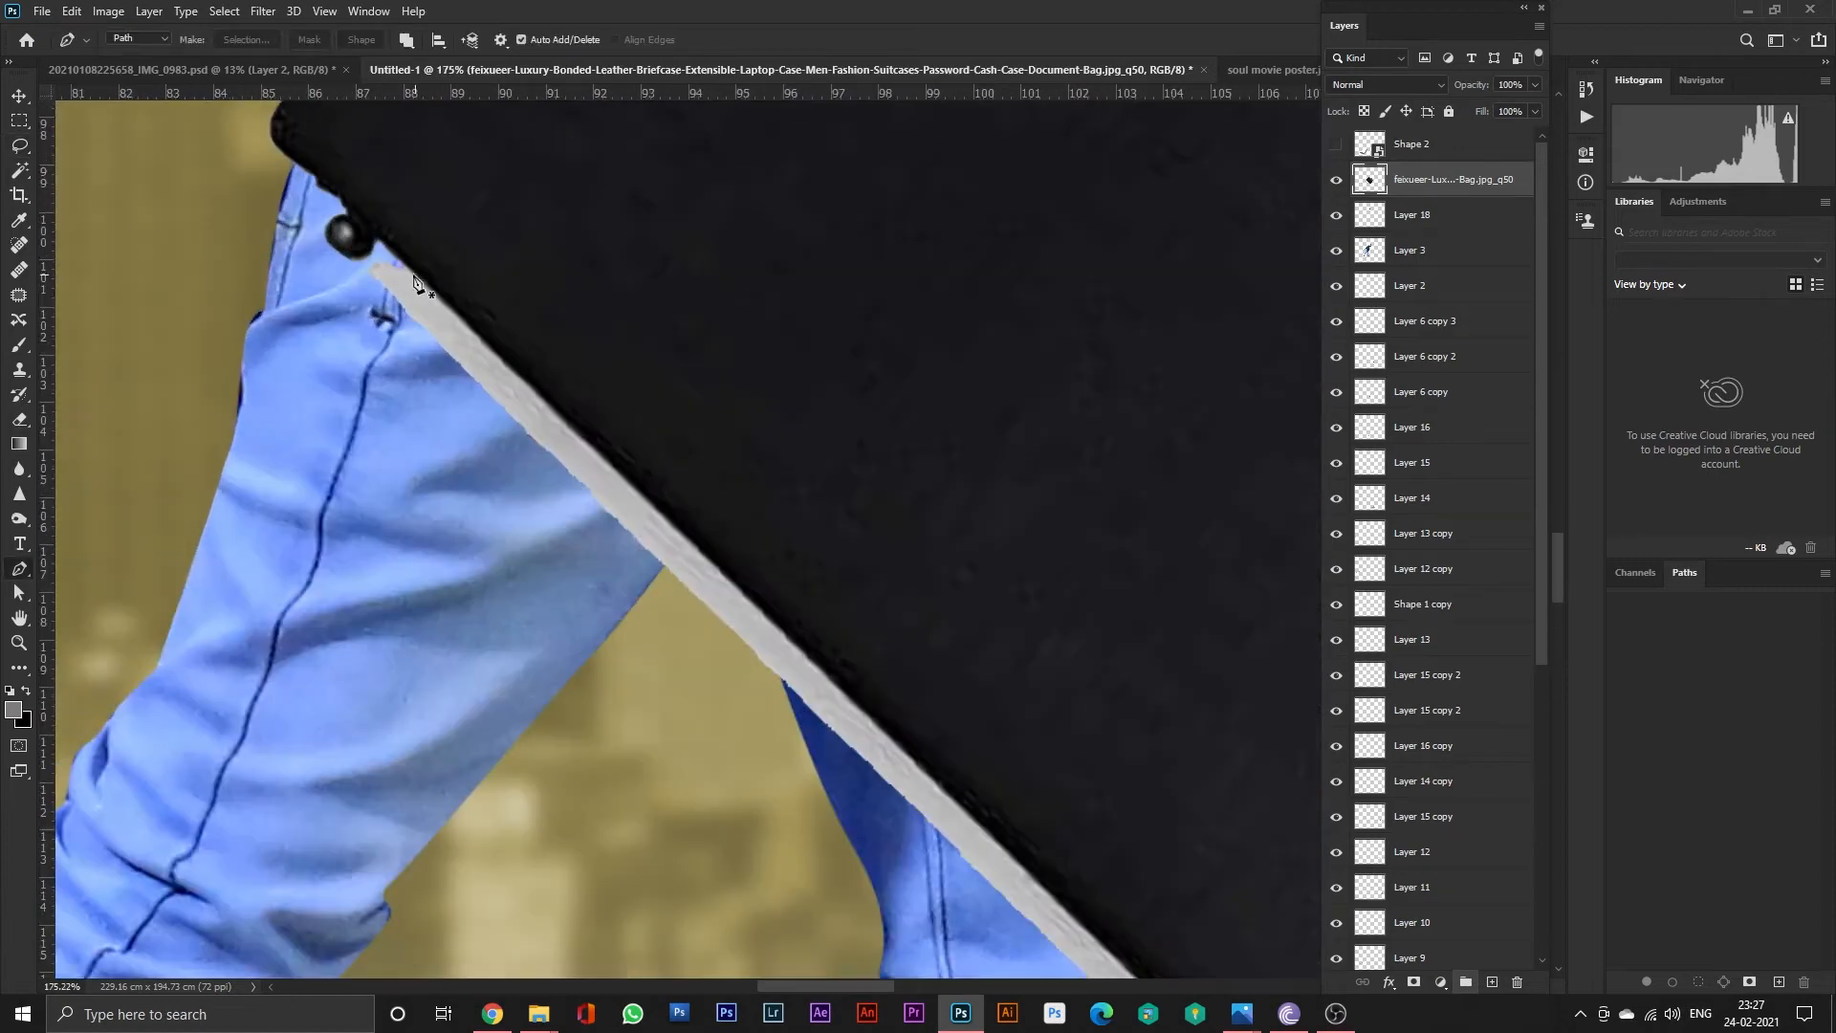
left_click(411, 278)
scroll(402, 280, "down", 5)
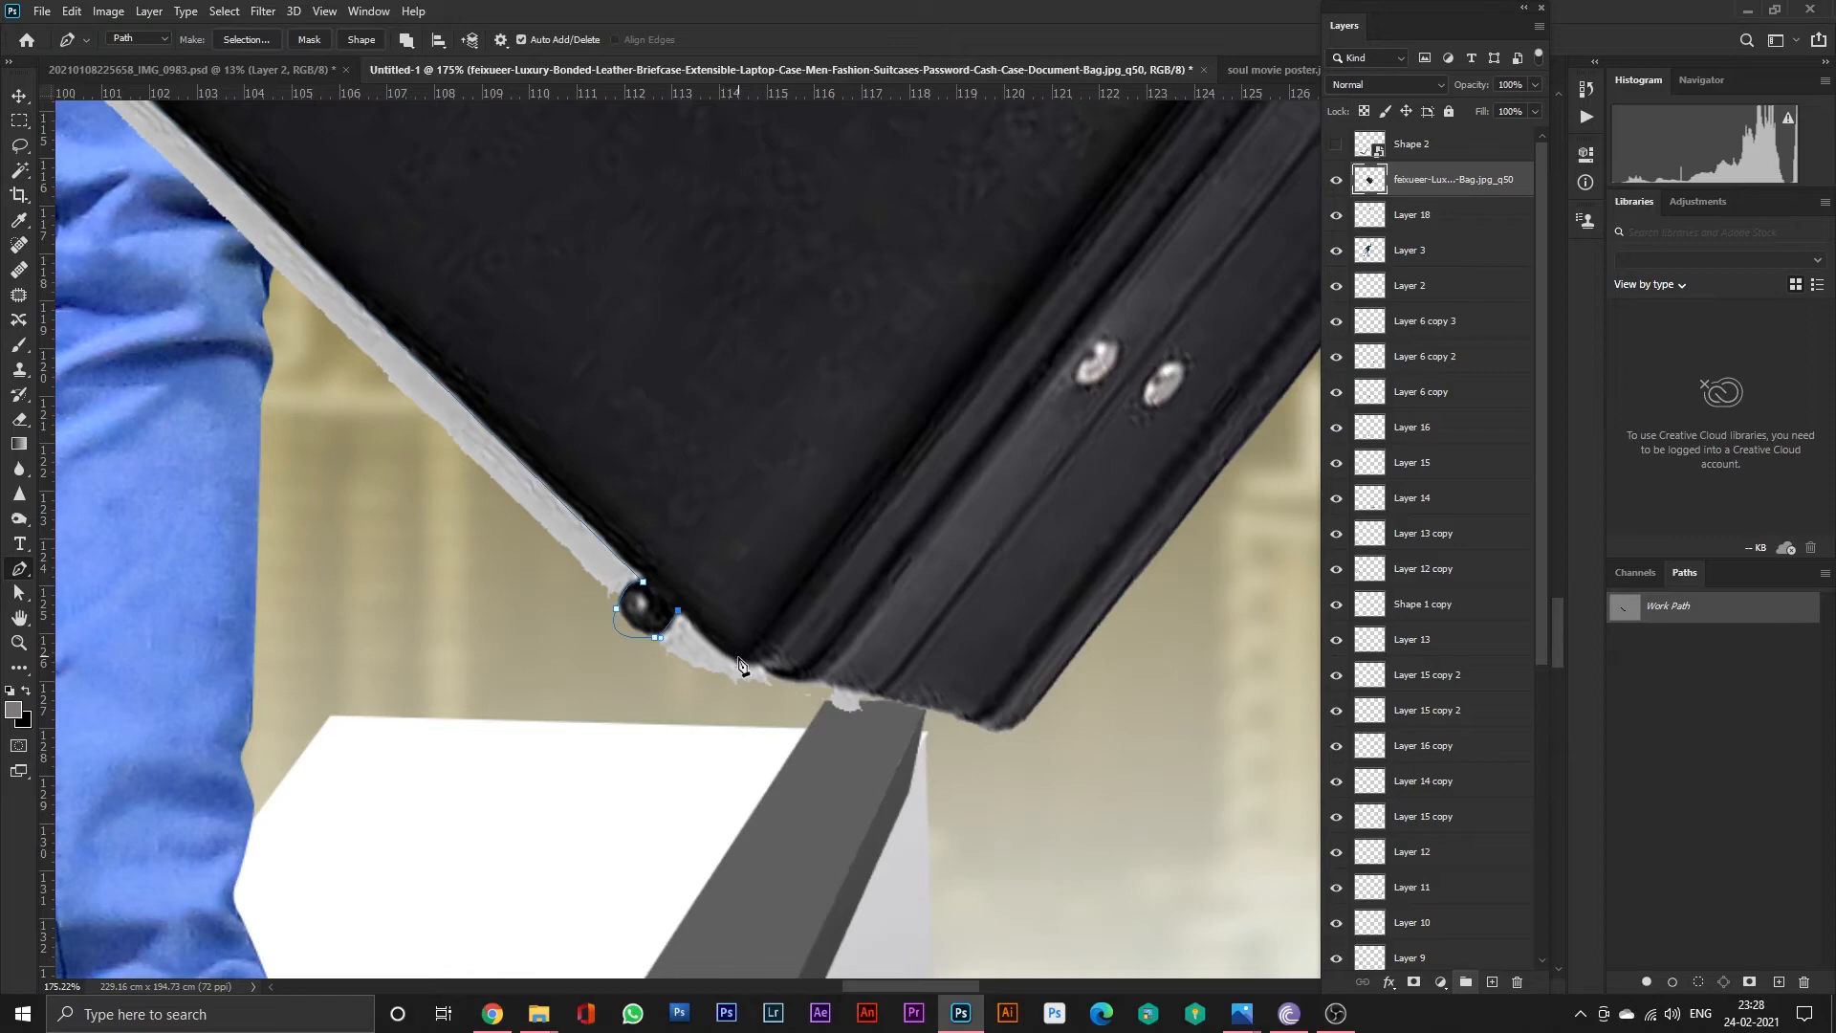
scroll(876, 692, "down", 6)
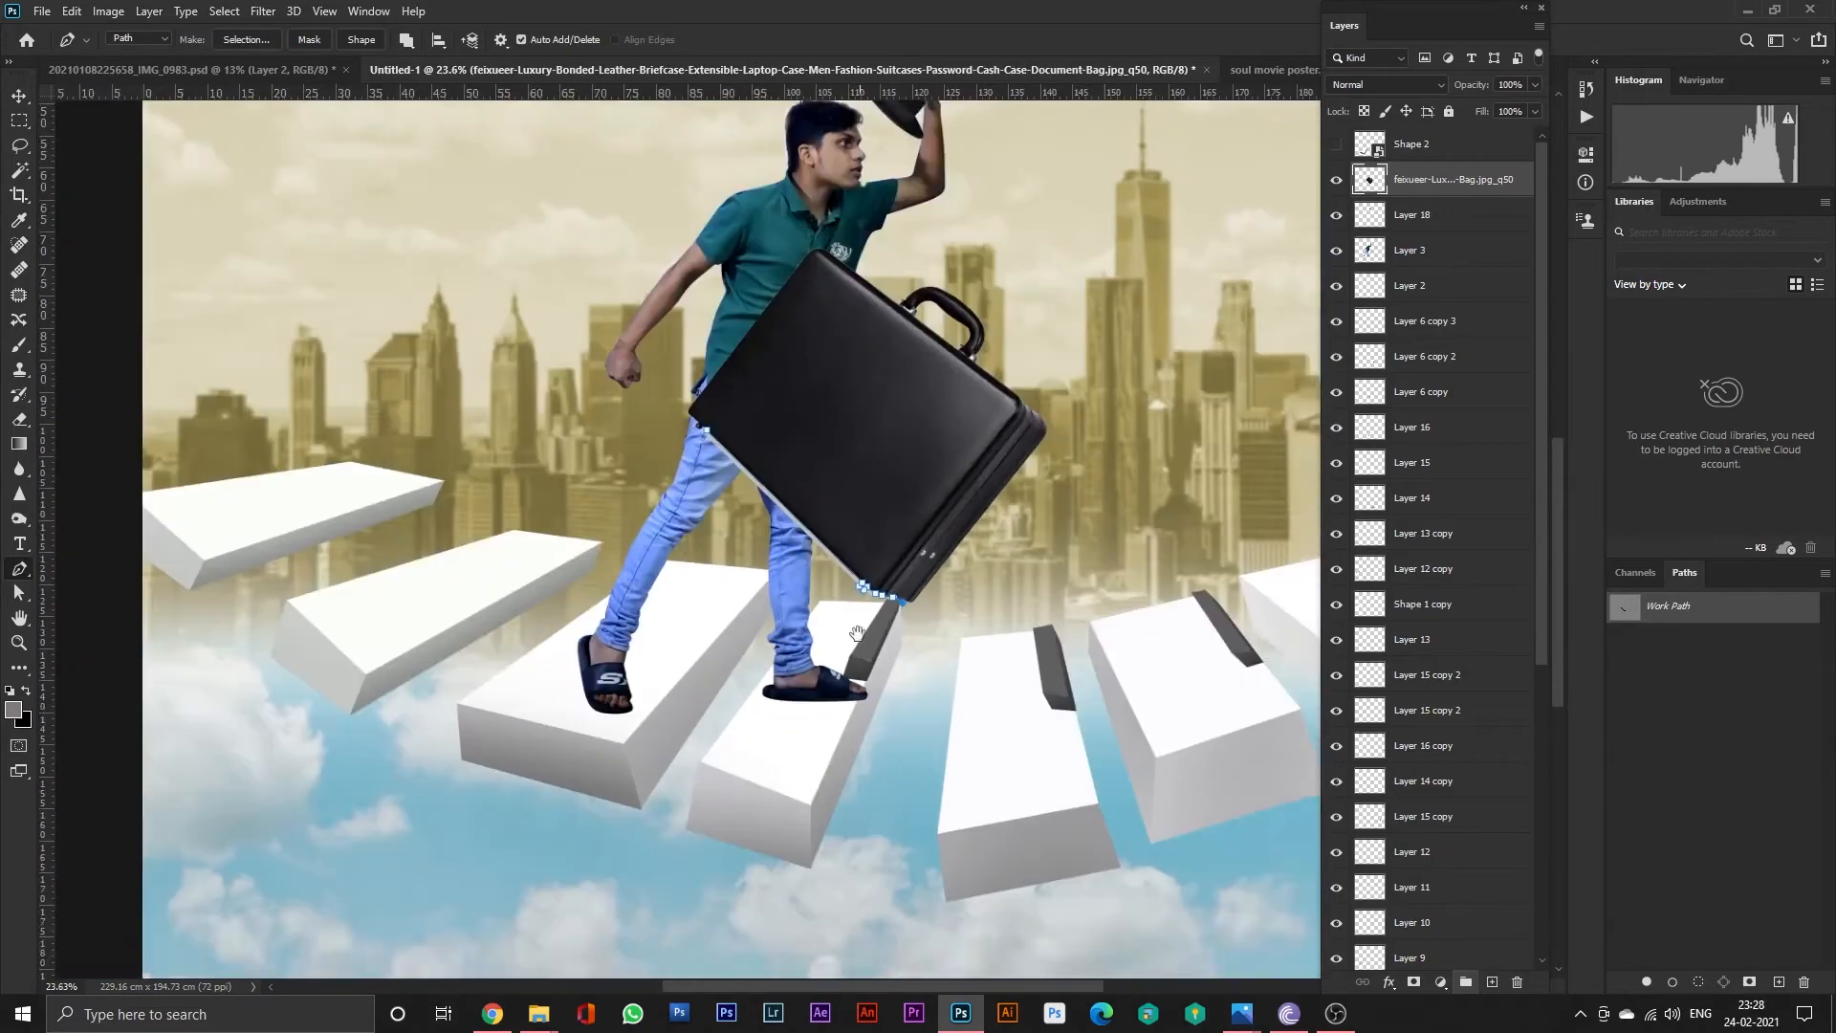
scroll(705, 494, "up", 4)
scroll(705, 493, "up", 5)
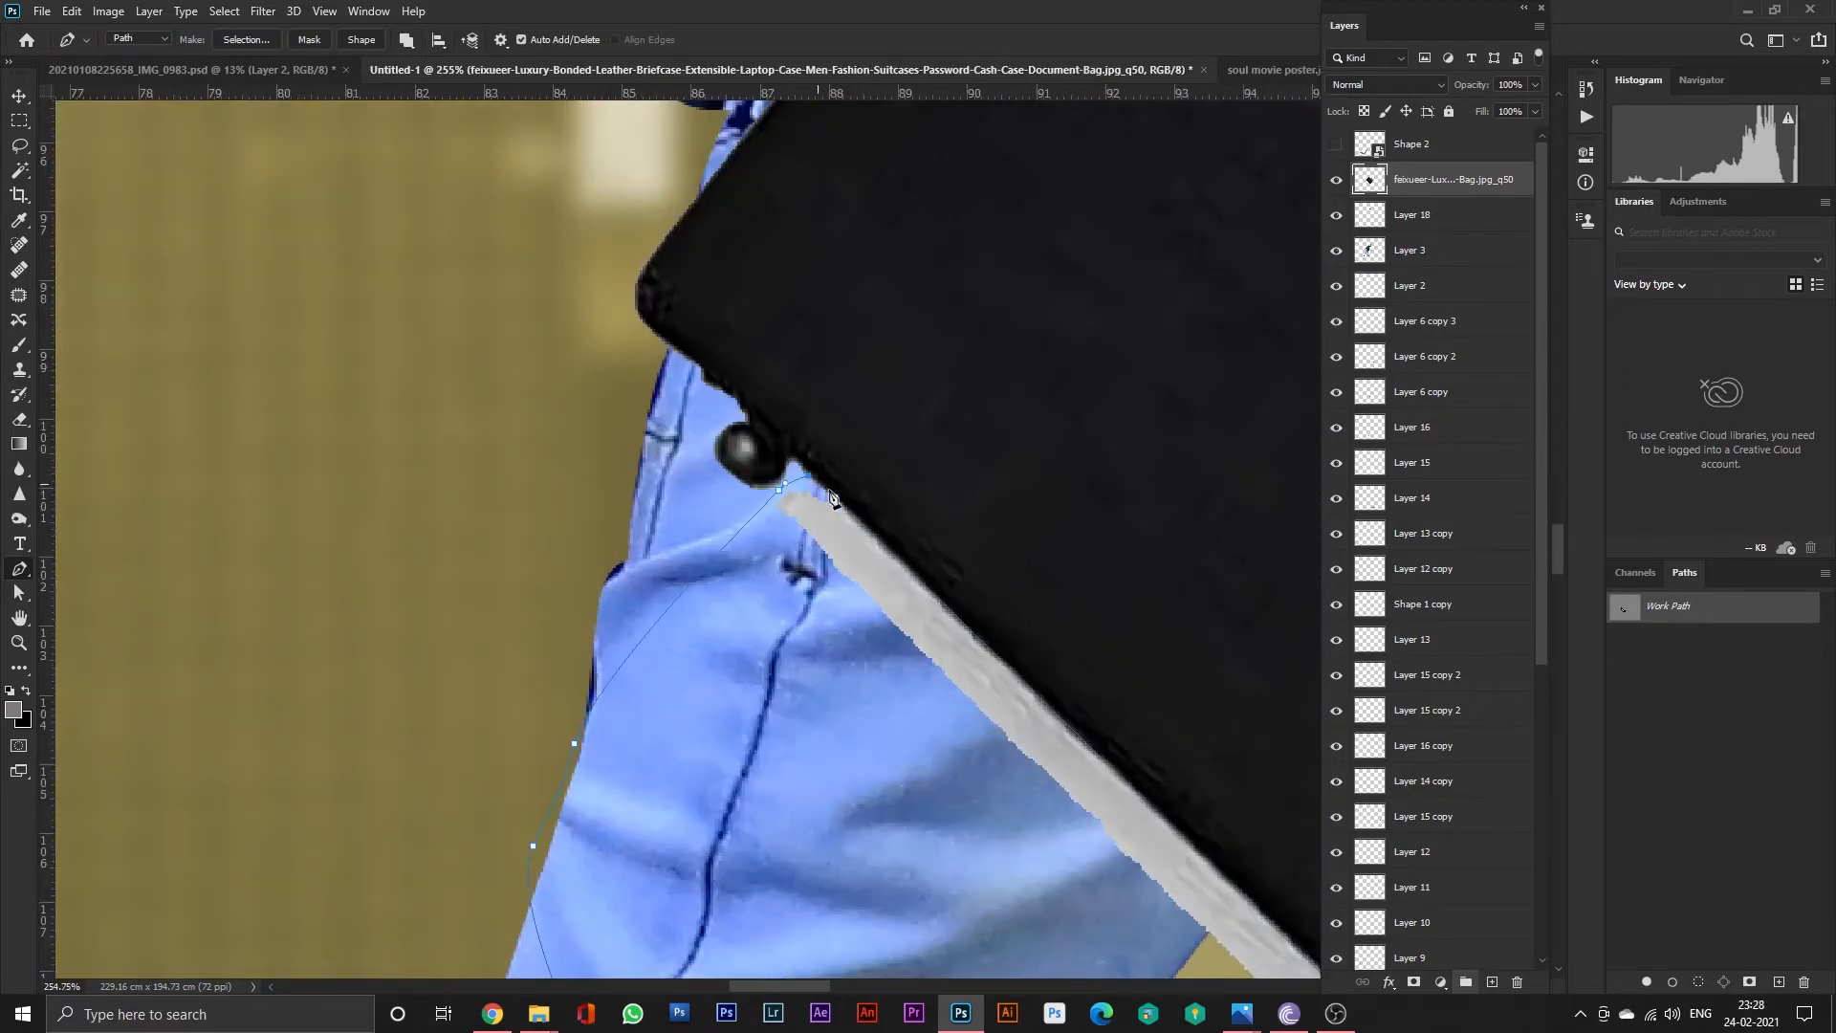
scroll(822, 507, "down", 12)
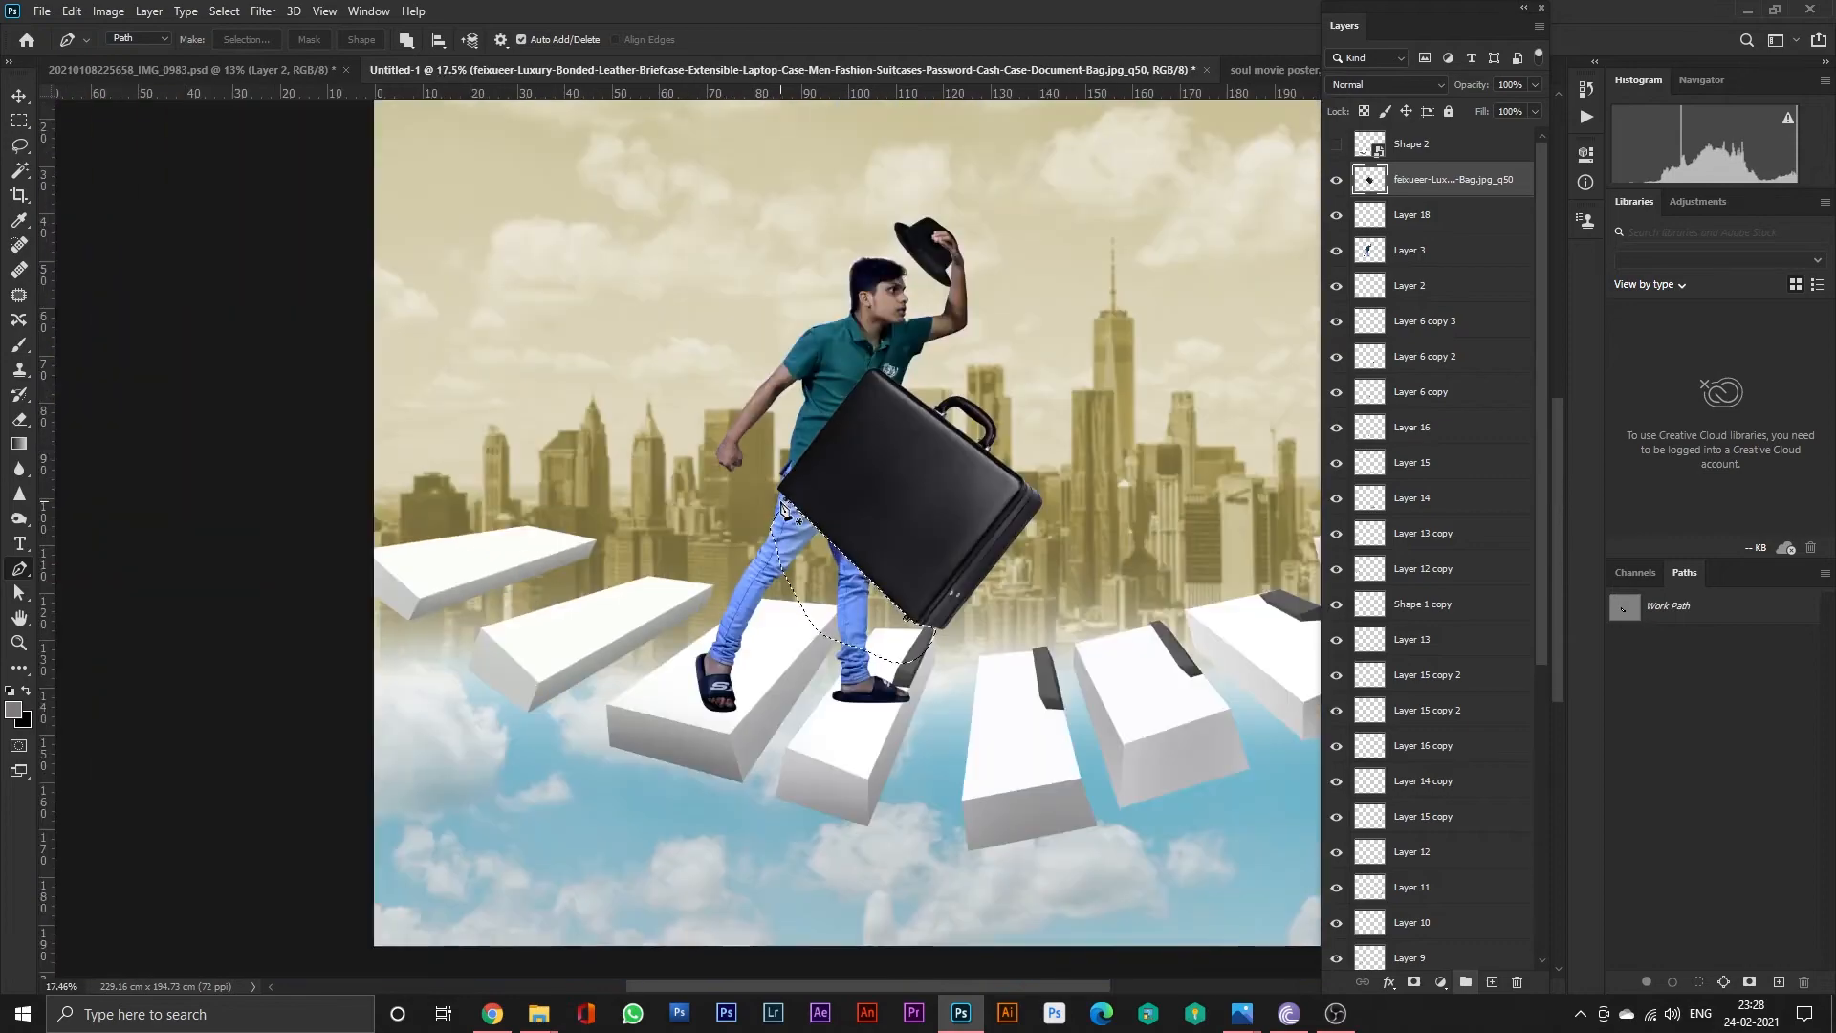
left_click(783, 508)
left_click(19, 171)
Move the briefcase to the man's lowered hand and scale it down so its handle lies over his fist.
scroll(971, 412, "up", 9)
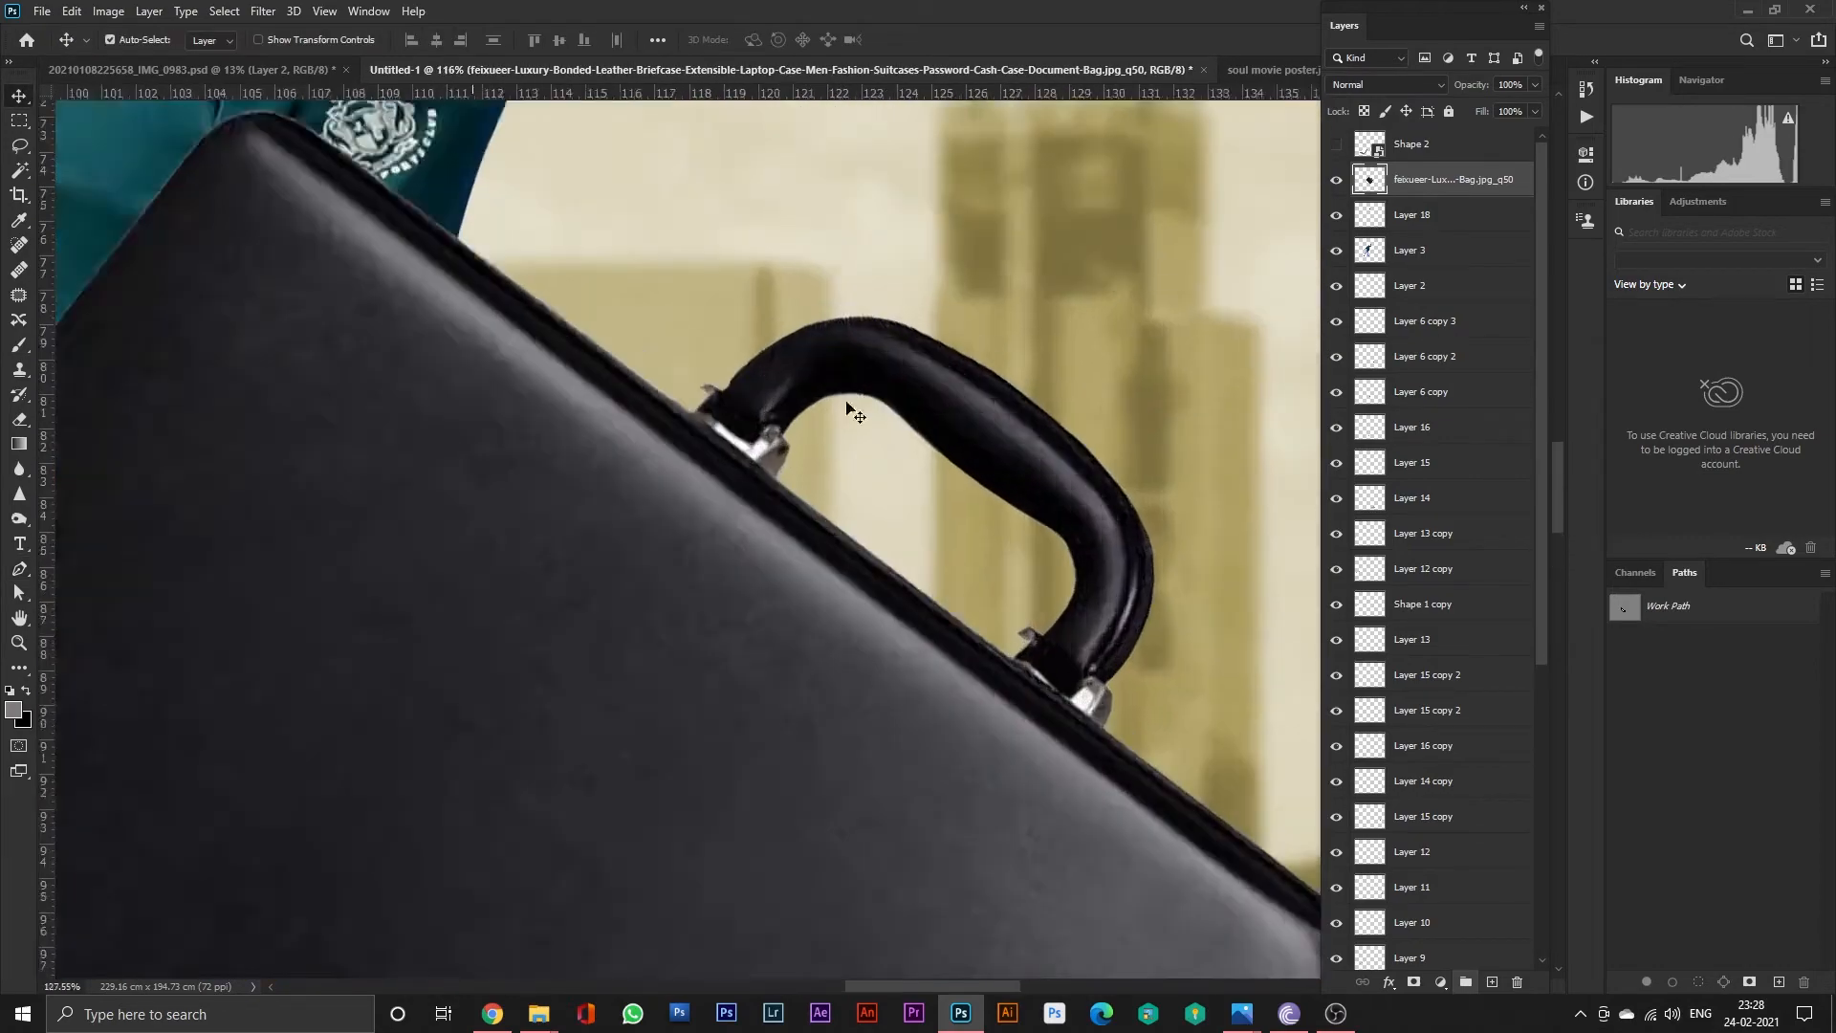
scroll(818, 514, "down", 10)
left_click_drag(818, 514, 843, 471)
key("v")
left_click_drag(830, 543, 626, 577)
key("ctrl+t")
left_click_drag(703, 657, 619, 552)
left_click_drag(666, 490, 677, 480)
left_click_drag(626, 539, 651, 519)
key("Return")
scroll(651, 518, "up", 10)
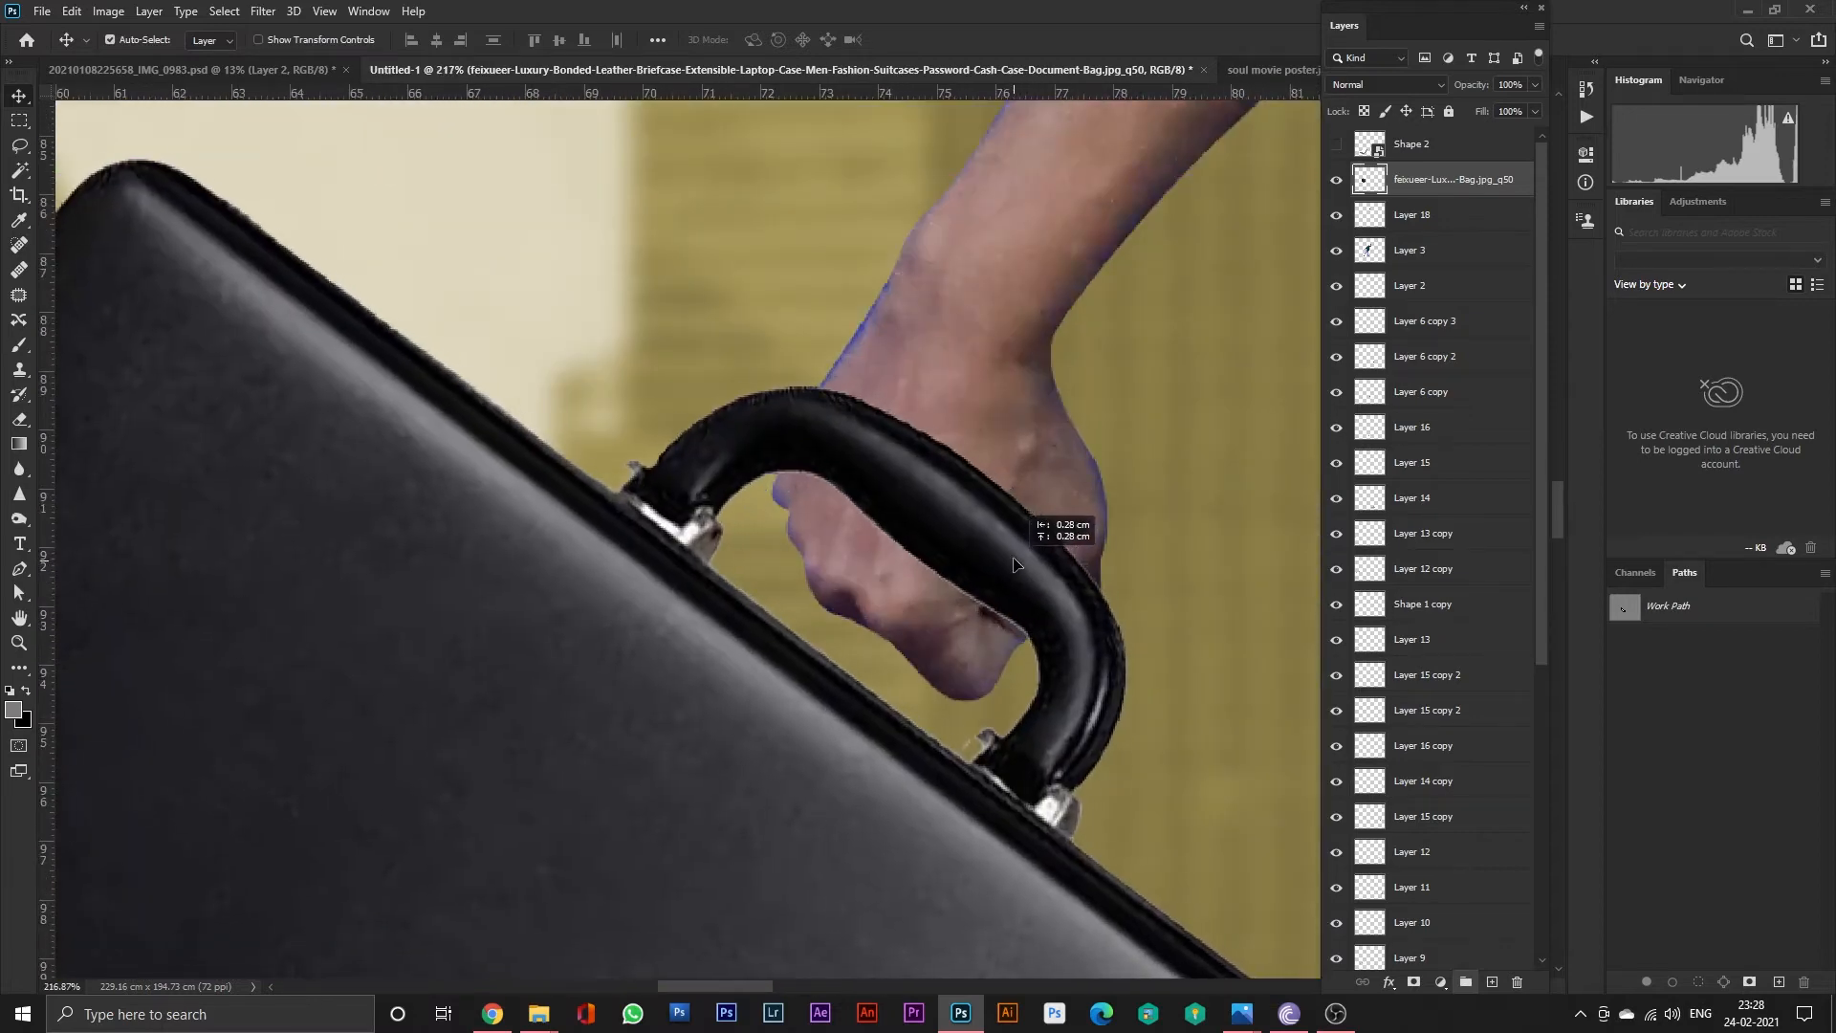
left_click_drag(1014, 565, 1003, 541)
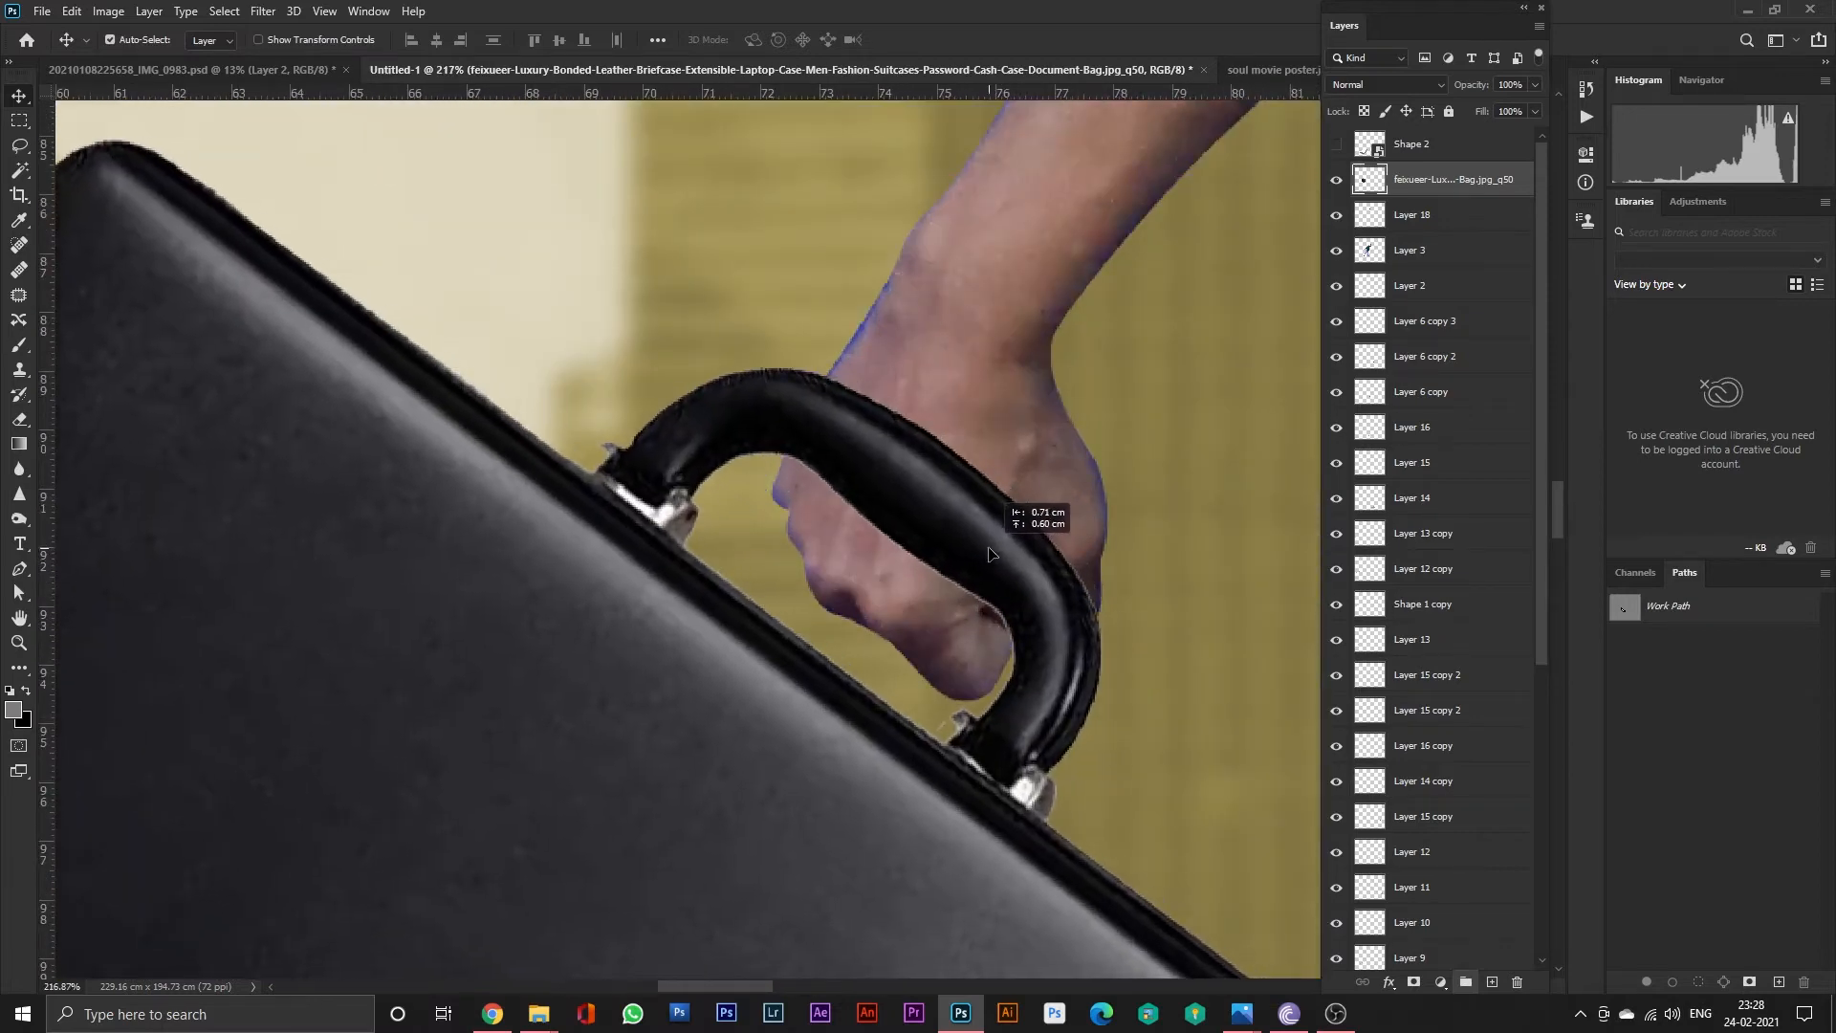
Erase the part of the briefcase handle covering the man's fingers, using a progressively smaller eraser.
key("e")
key("bracketleft")
key("bracketleft")
key("bracketleft")
key("bracketleft")
key("bracketleft")
key("bracketleft")
key("bracketleft")
key("bracketleft")
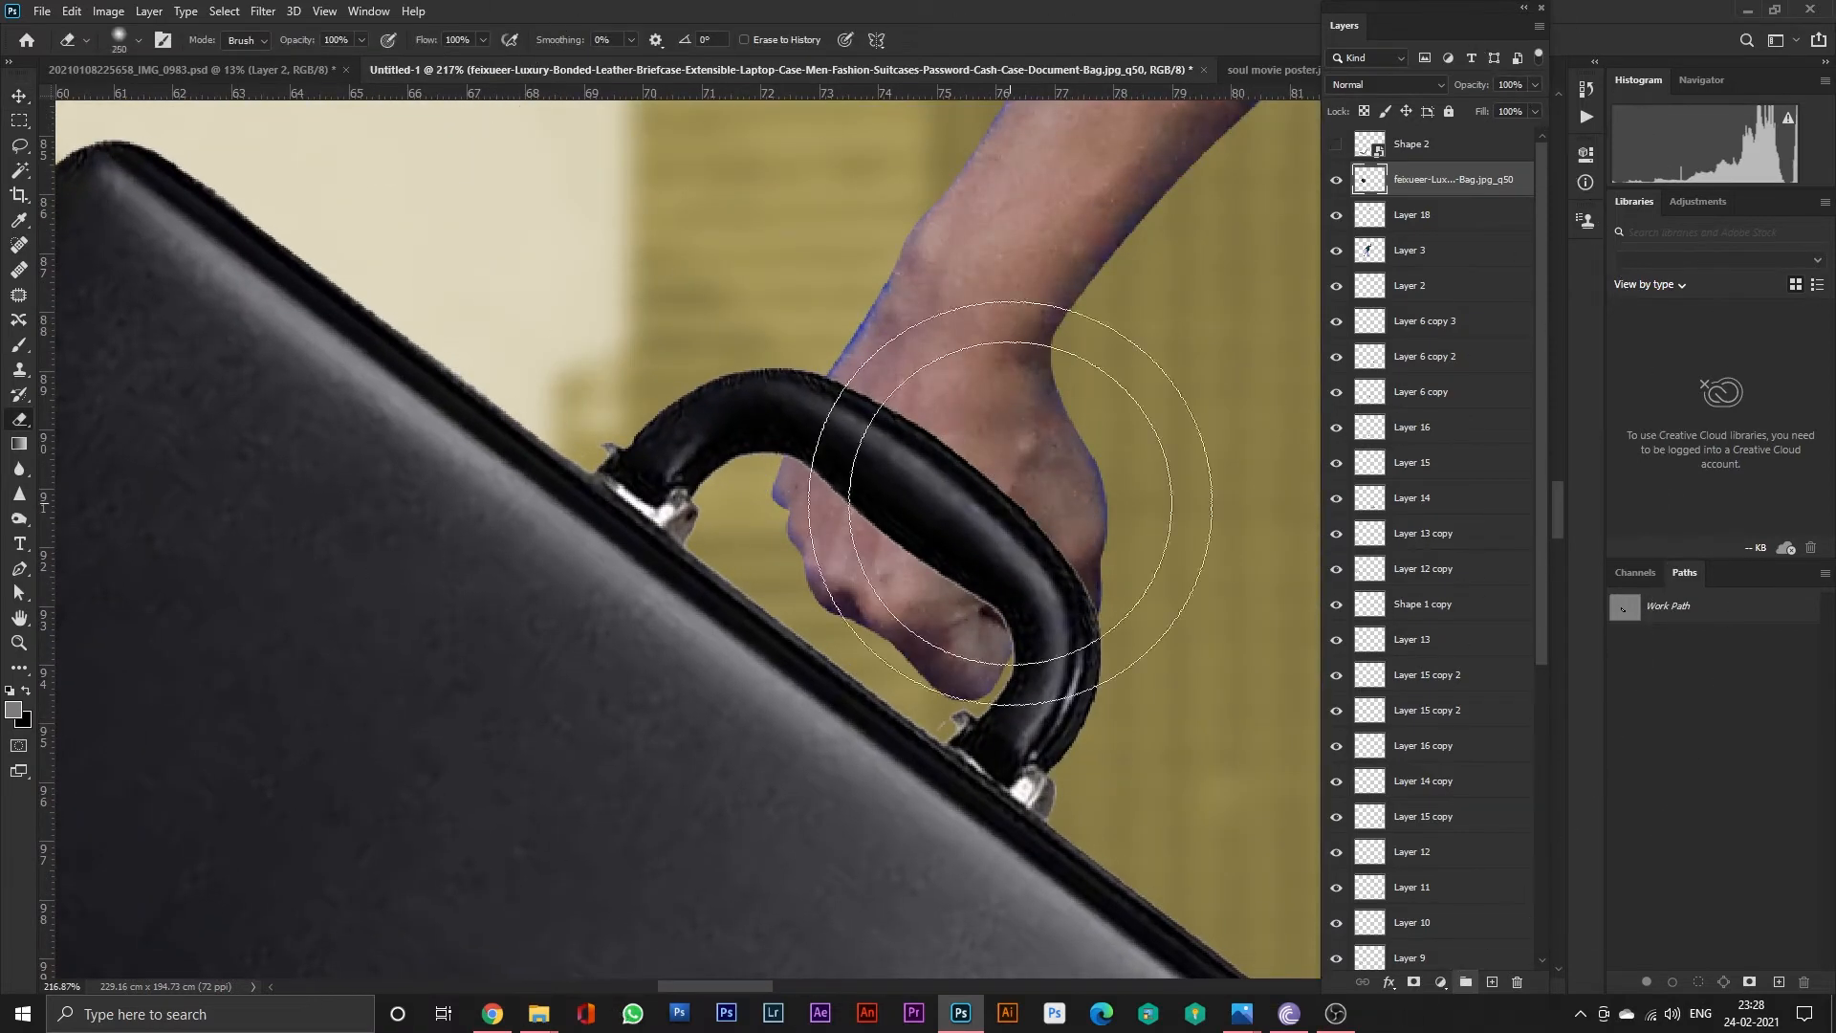
mouse_move(996, 525)
left_mouse_down()
mouse_move(993, 567)
mouse_move(1003, 553)
mouse_move(883, 376)
mouse_move(836, 468)
mouse_move(875, 378)
mouse_move(845, 391)
mouse_move(839, 375)
mouse_move(797, 459)
mouse_move(844, 381)
mouse_move(802, 439)
mouse_move(844, 386)
mouse_move(804, 447)
left_mouse_up()
key("bracketleft")
key("bracketleft")
key("bracketleft")
key("bracketleft")
key("bracketleft")
scroll(849, 372, "down", 10)
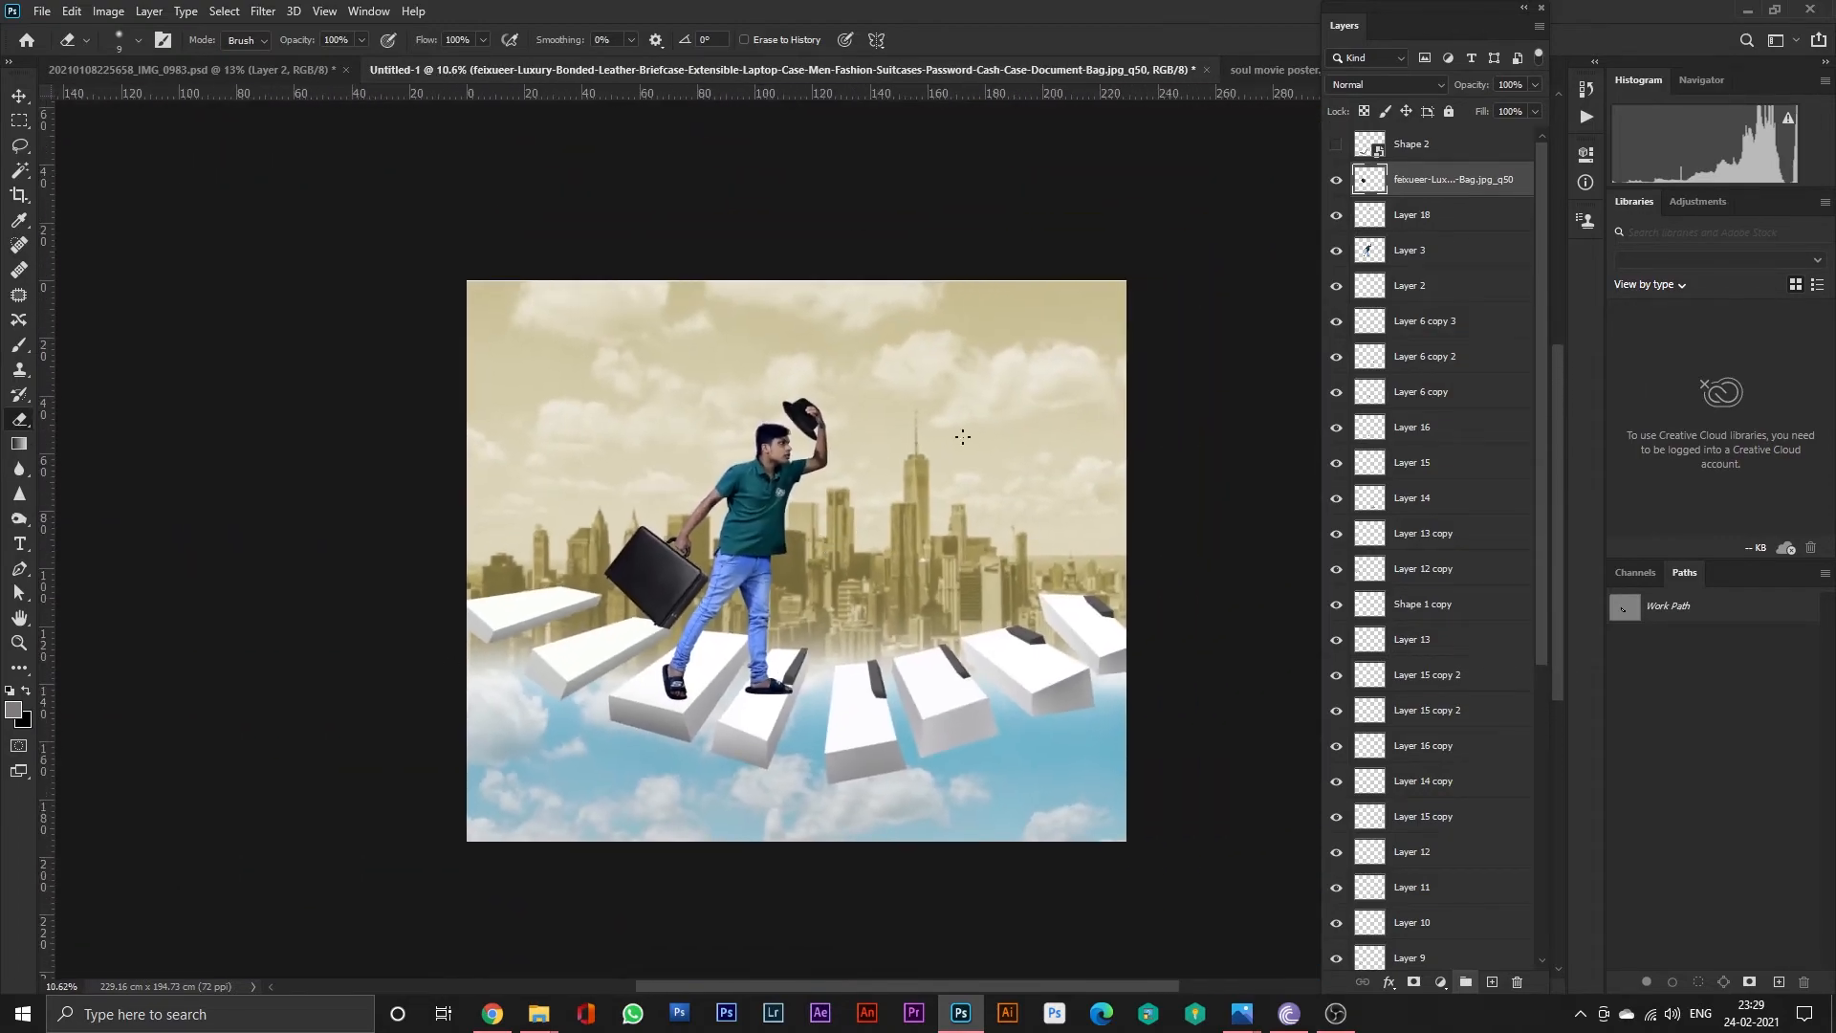
Set the blend mode of Layer 2, the man's hair layer, to Multiply.
left_click(19, 95)
scroll(799, 392, "up", 10)
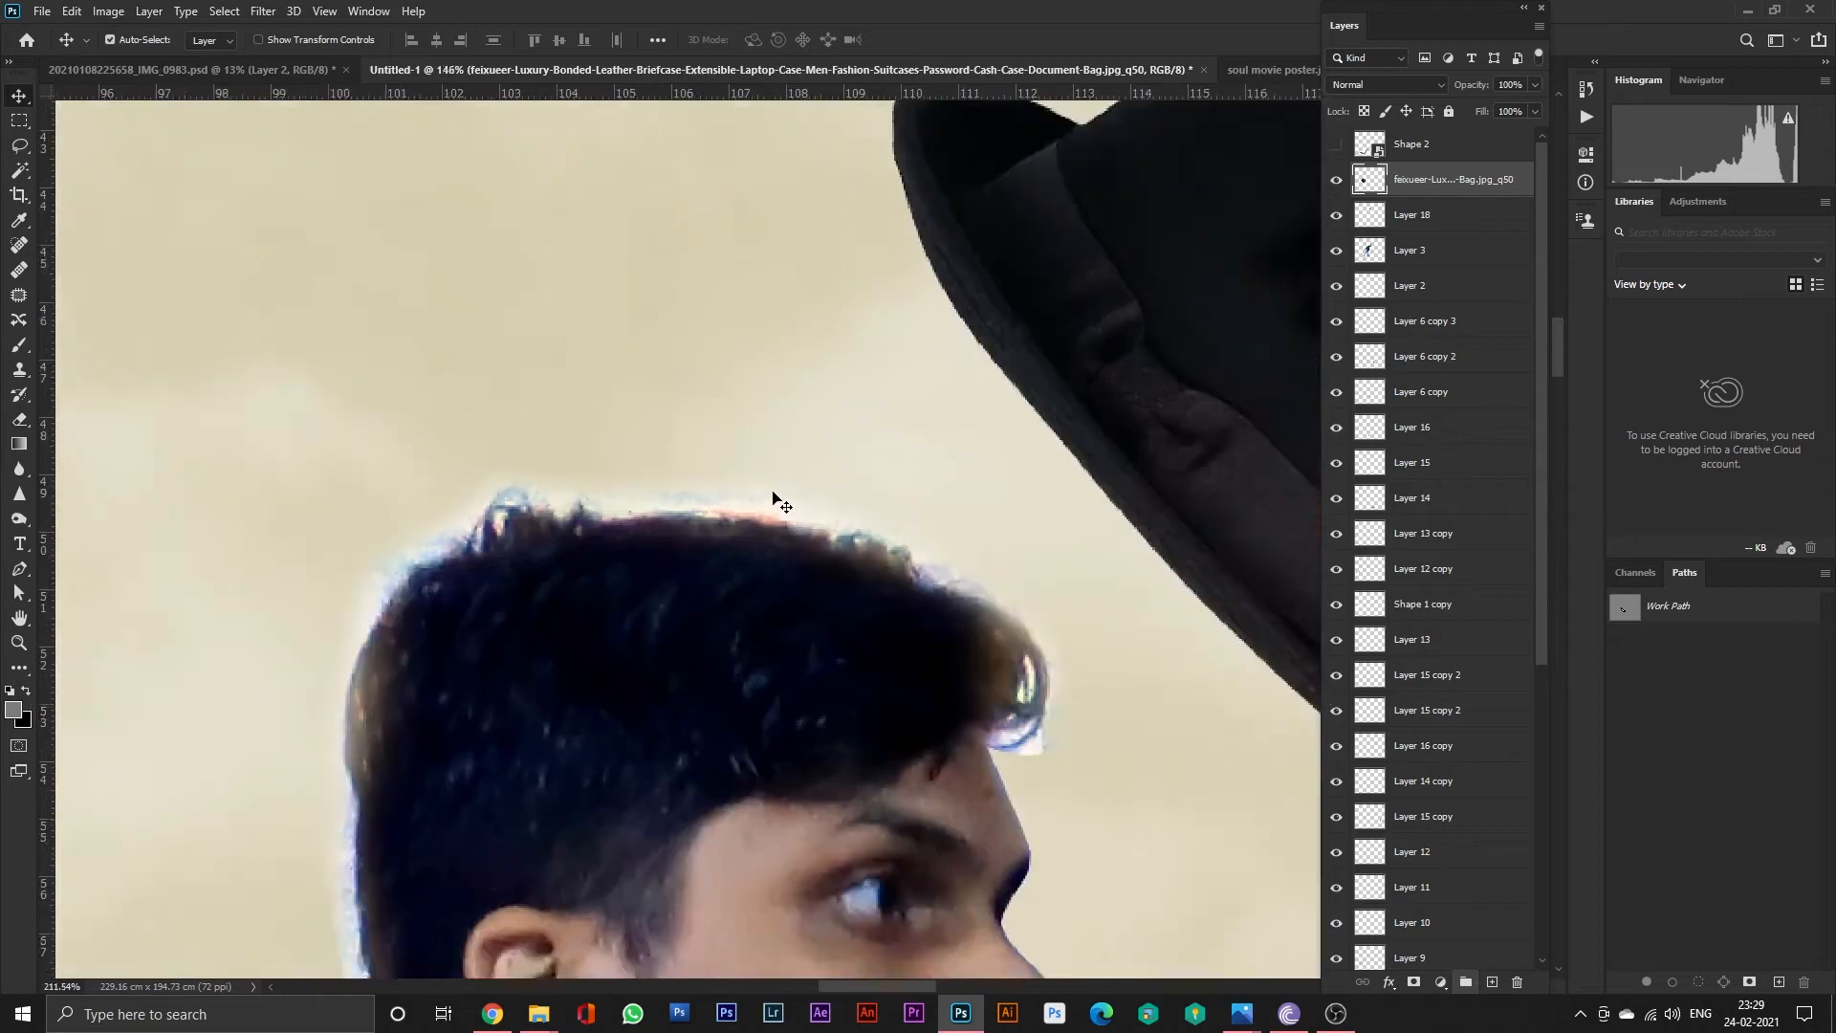
left_click(813, 446)
scroll(813, 446, "down", 4)
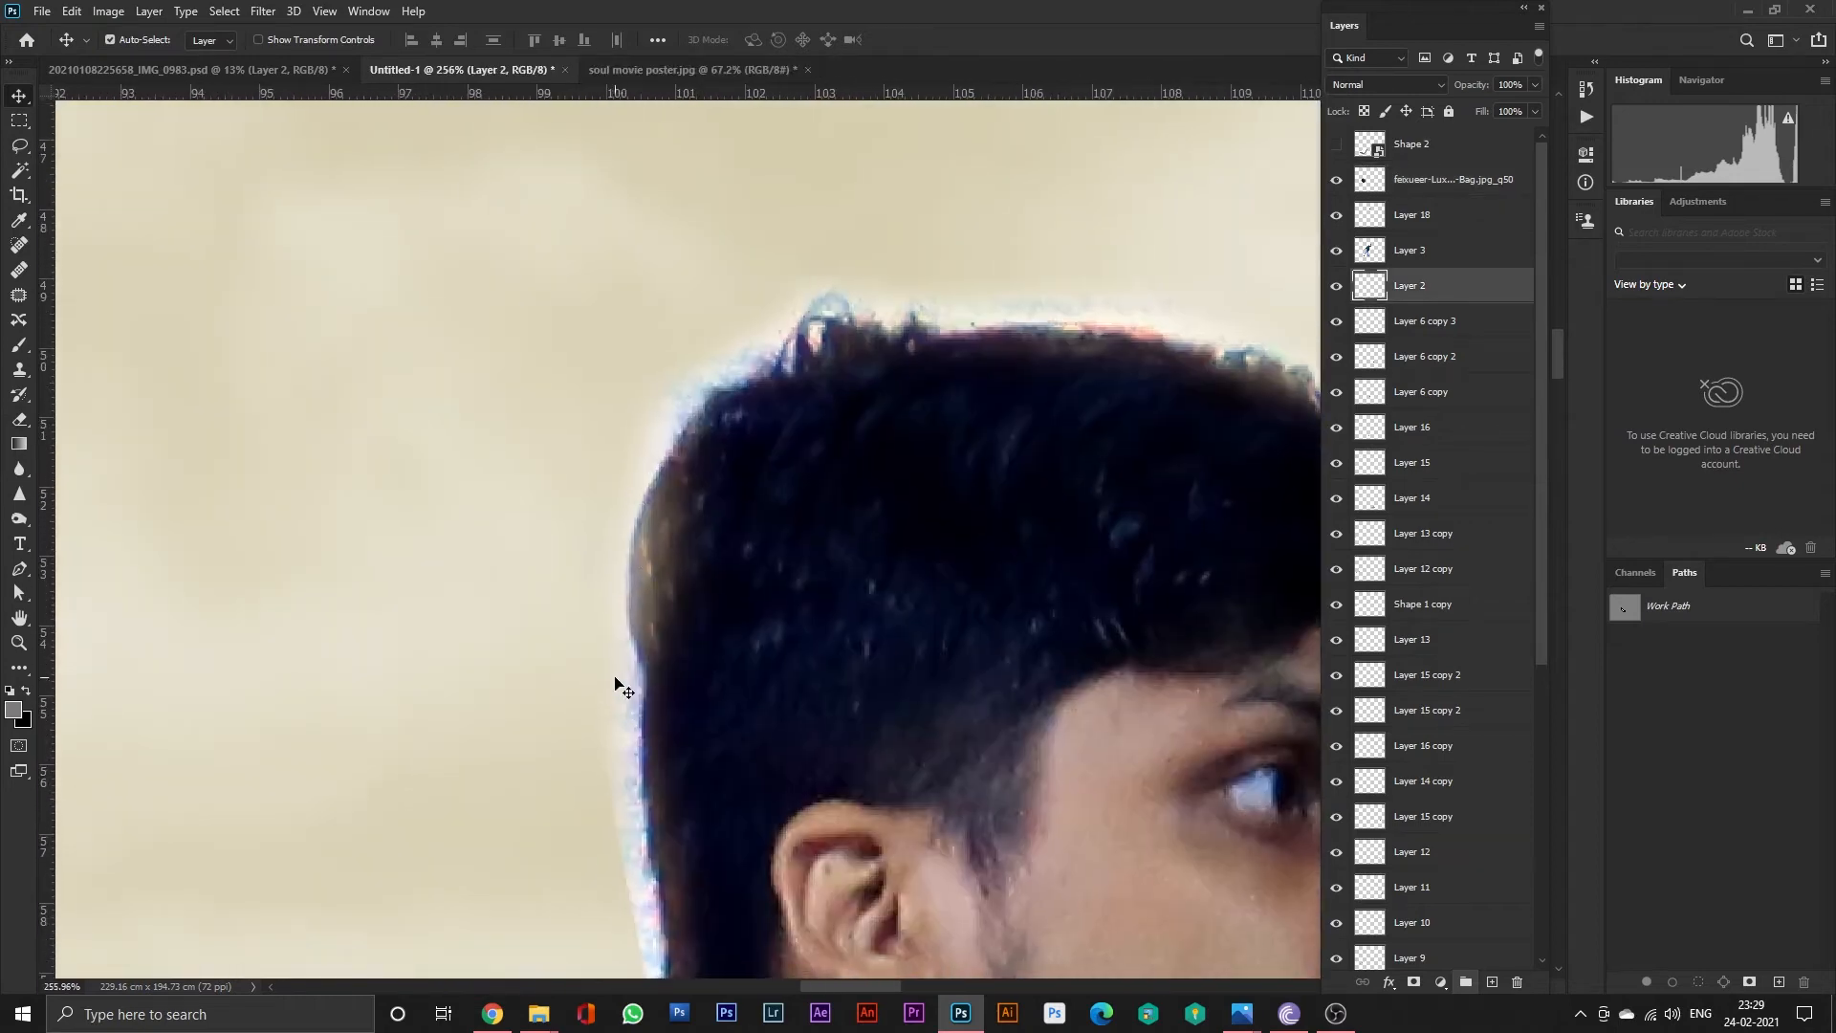
scroll(621, 650, "up", 3)
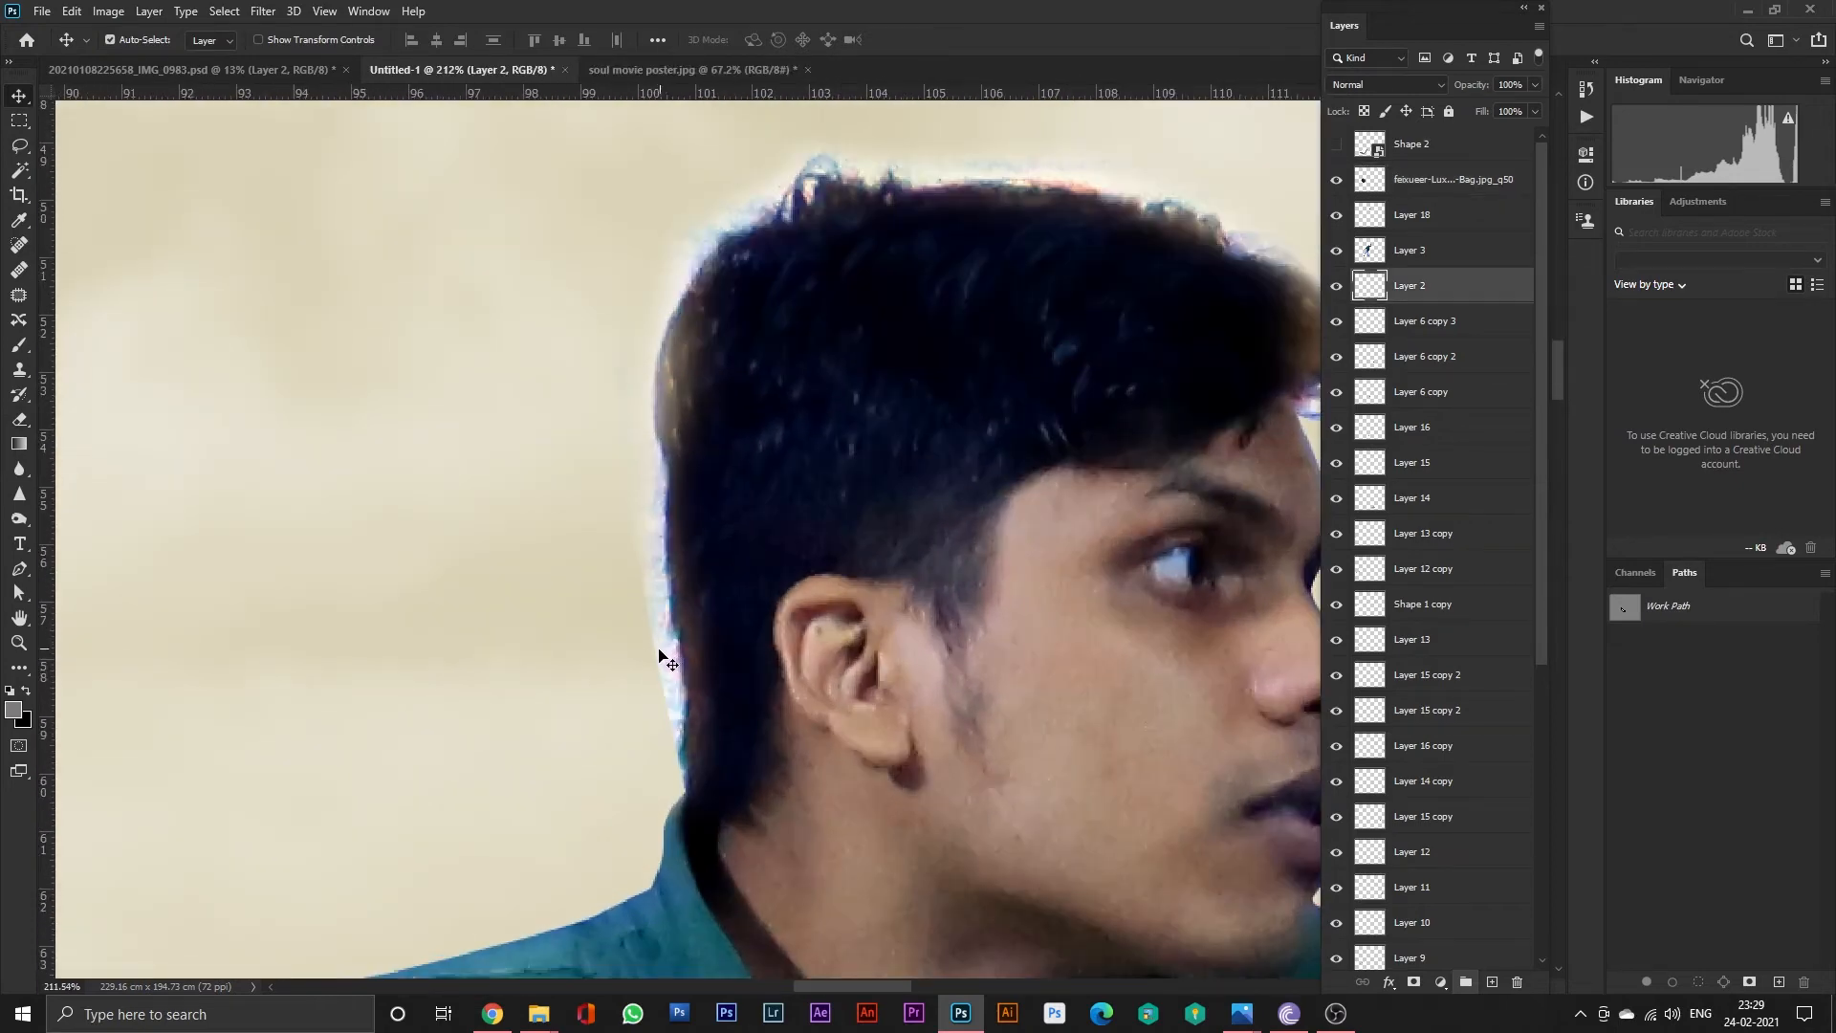
left_click_drag(1050, 182, 1009, 236)
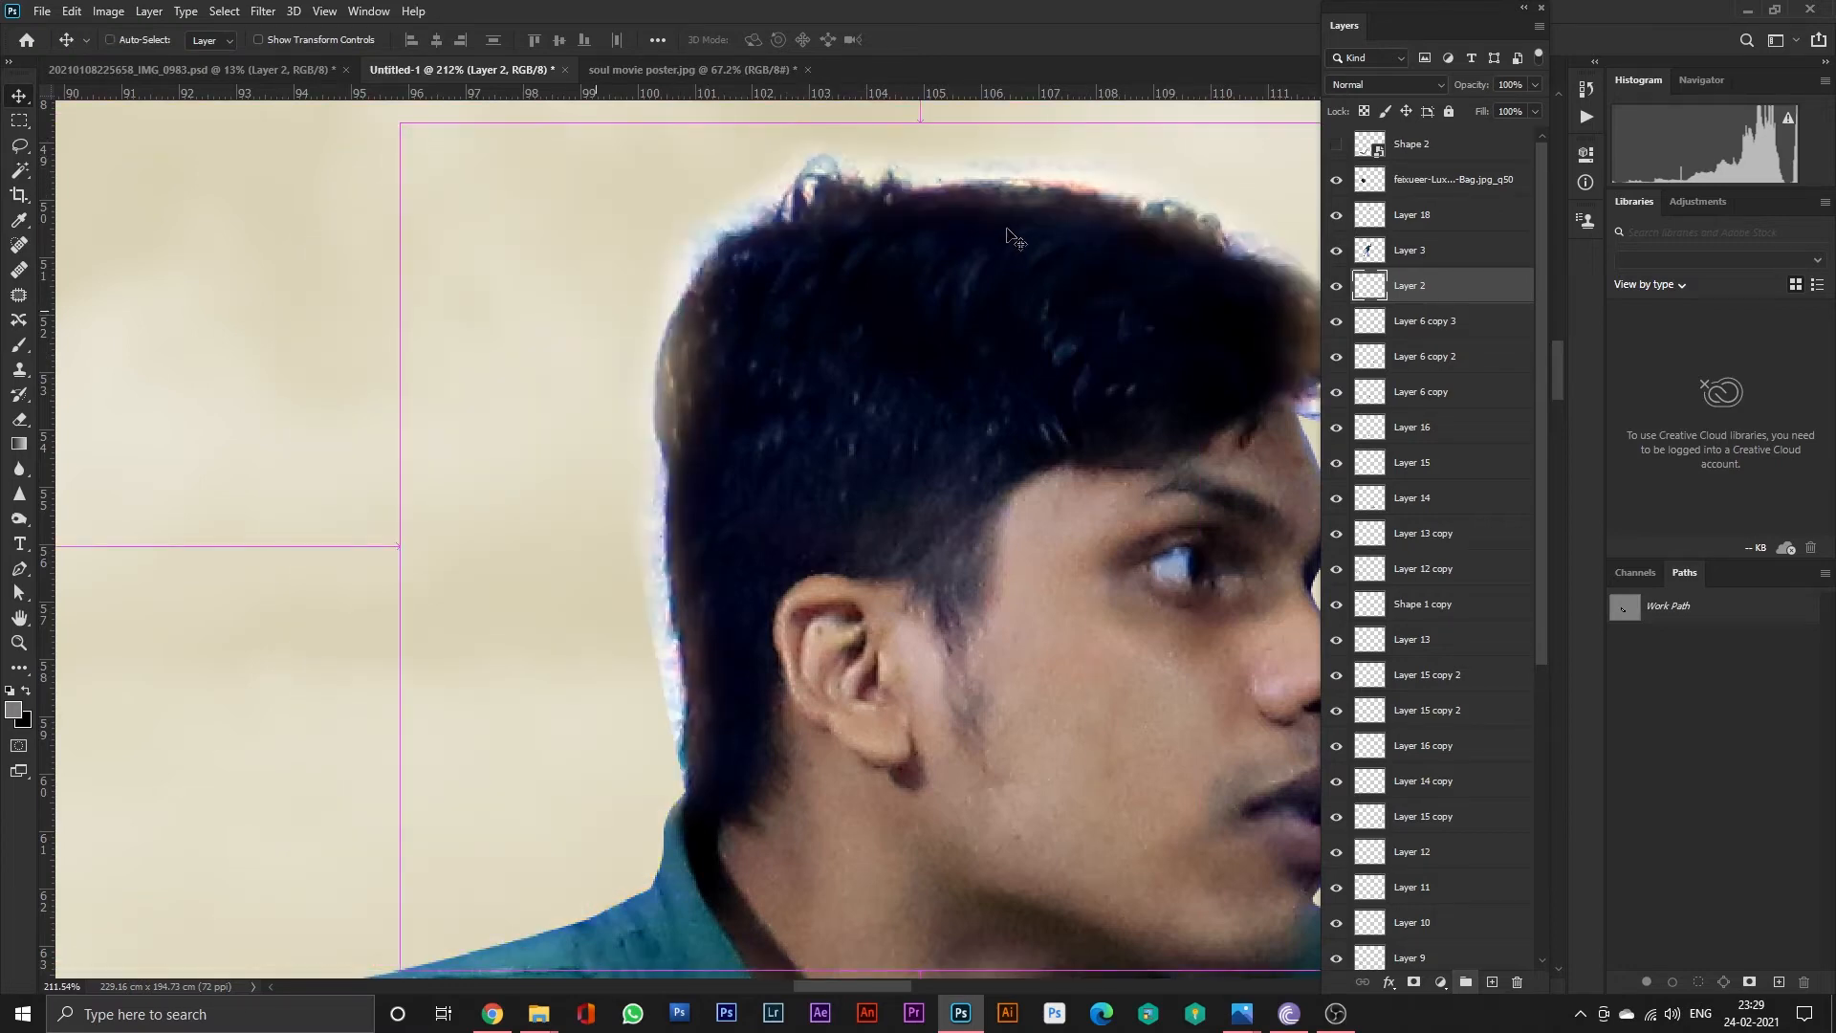
key("ctrl")
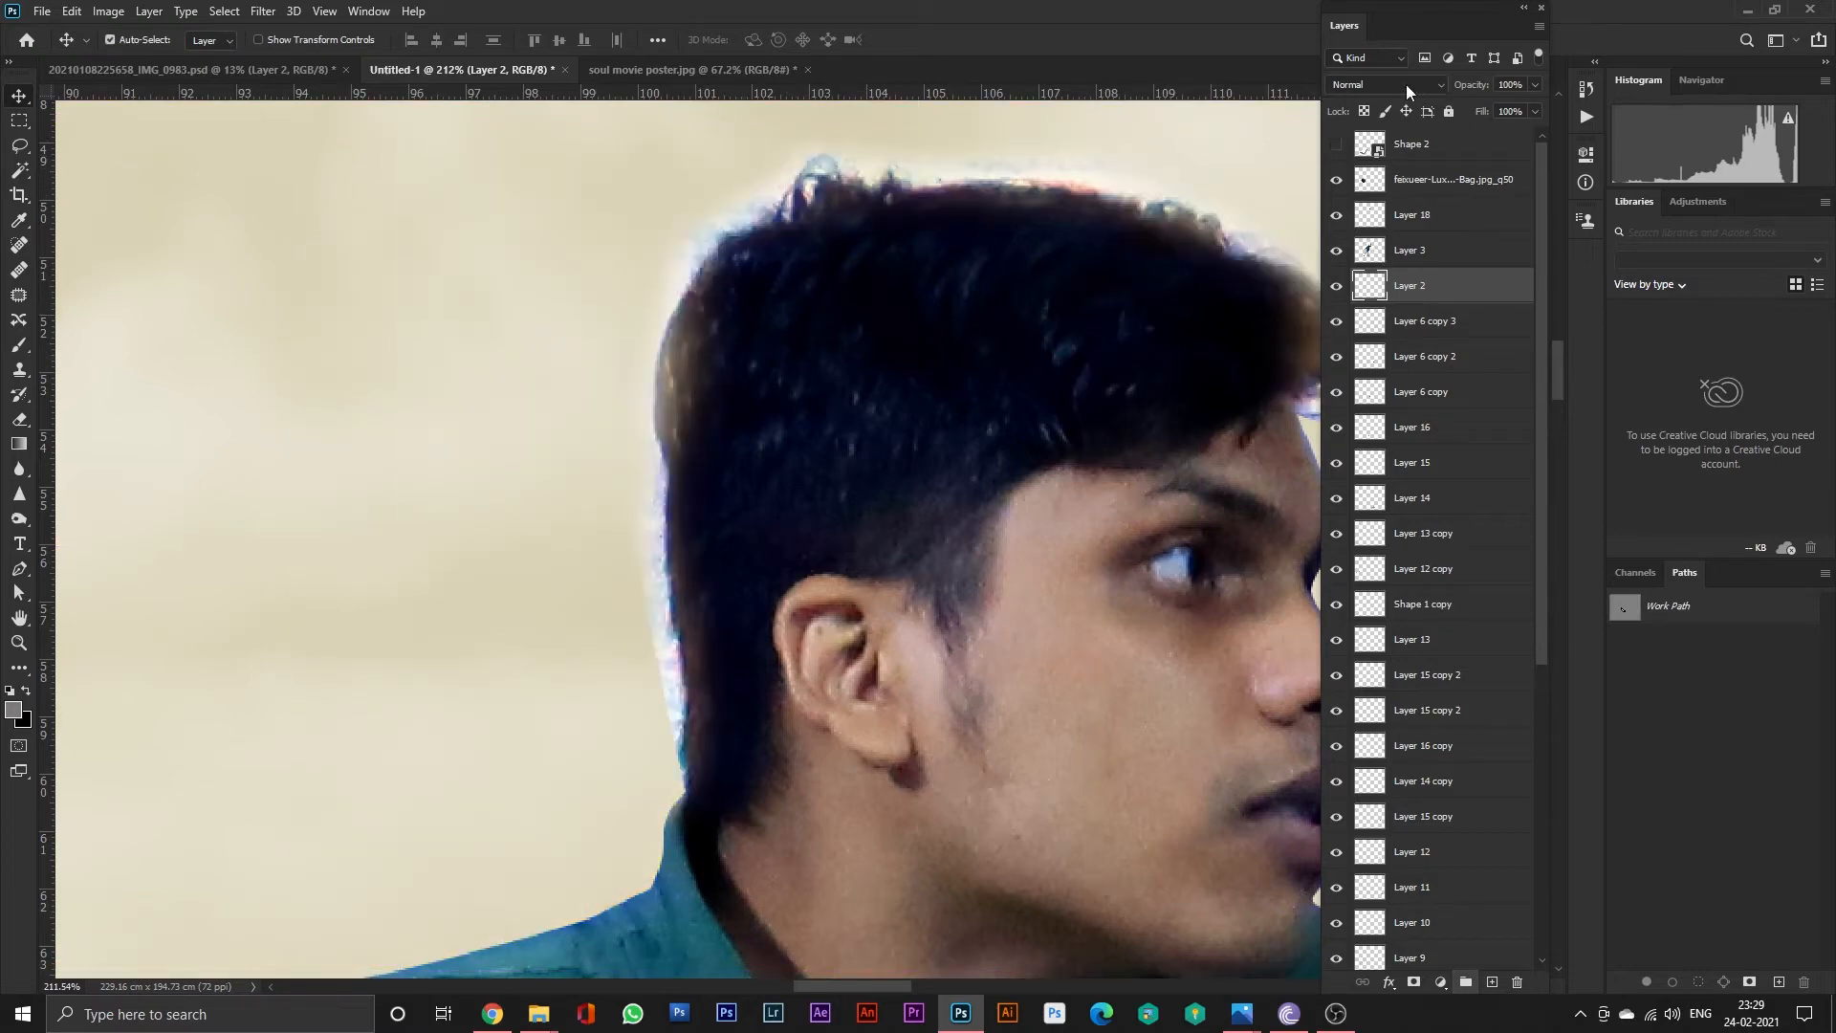
left_click(1406, 84)
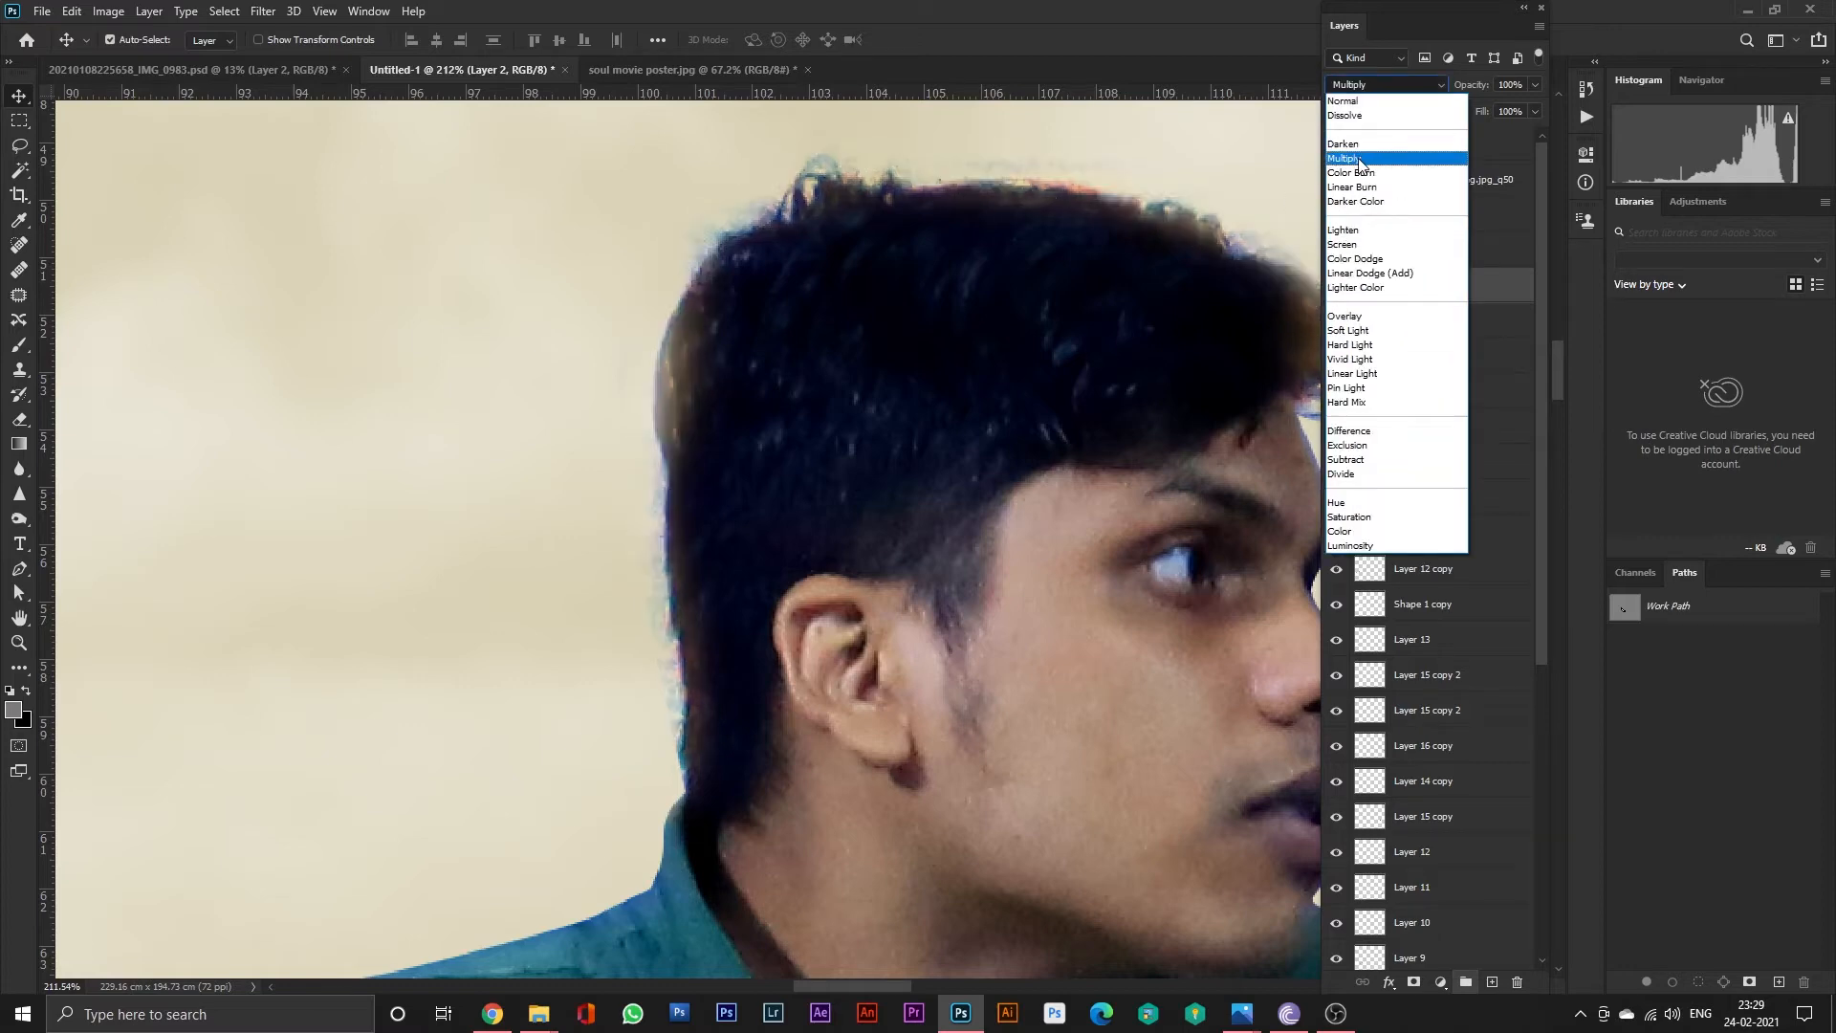
left_click(1360, 159)
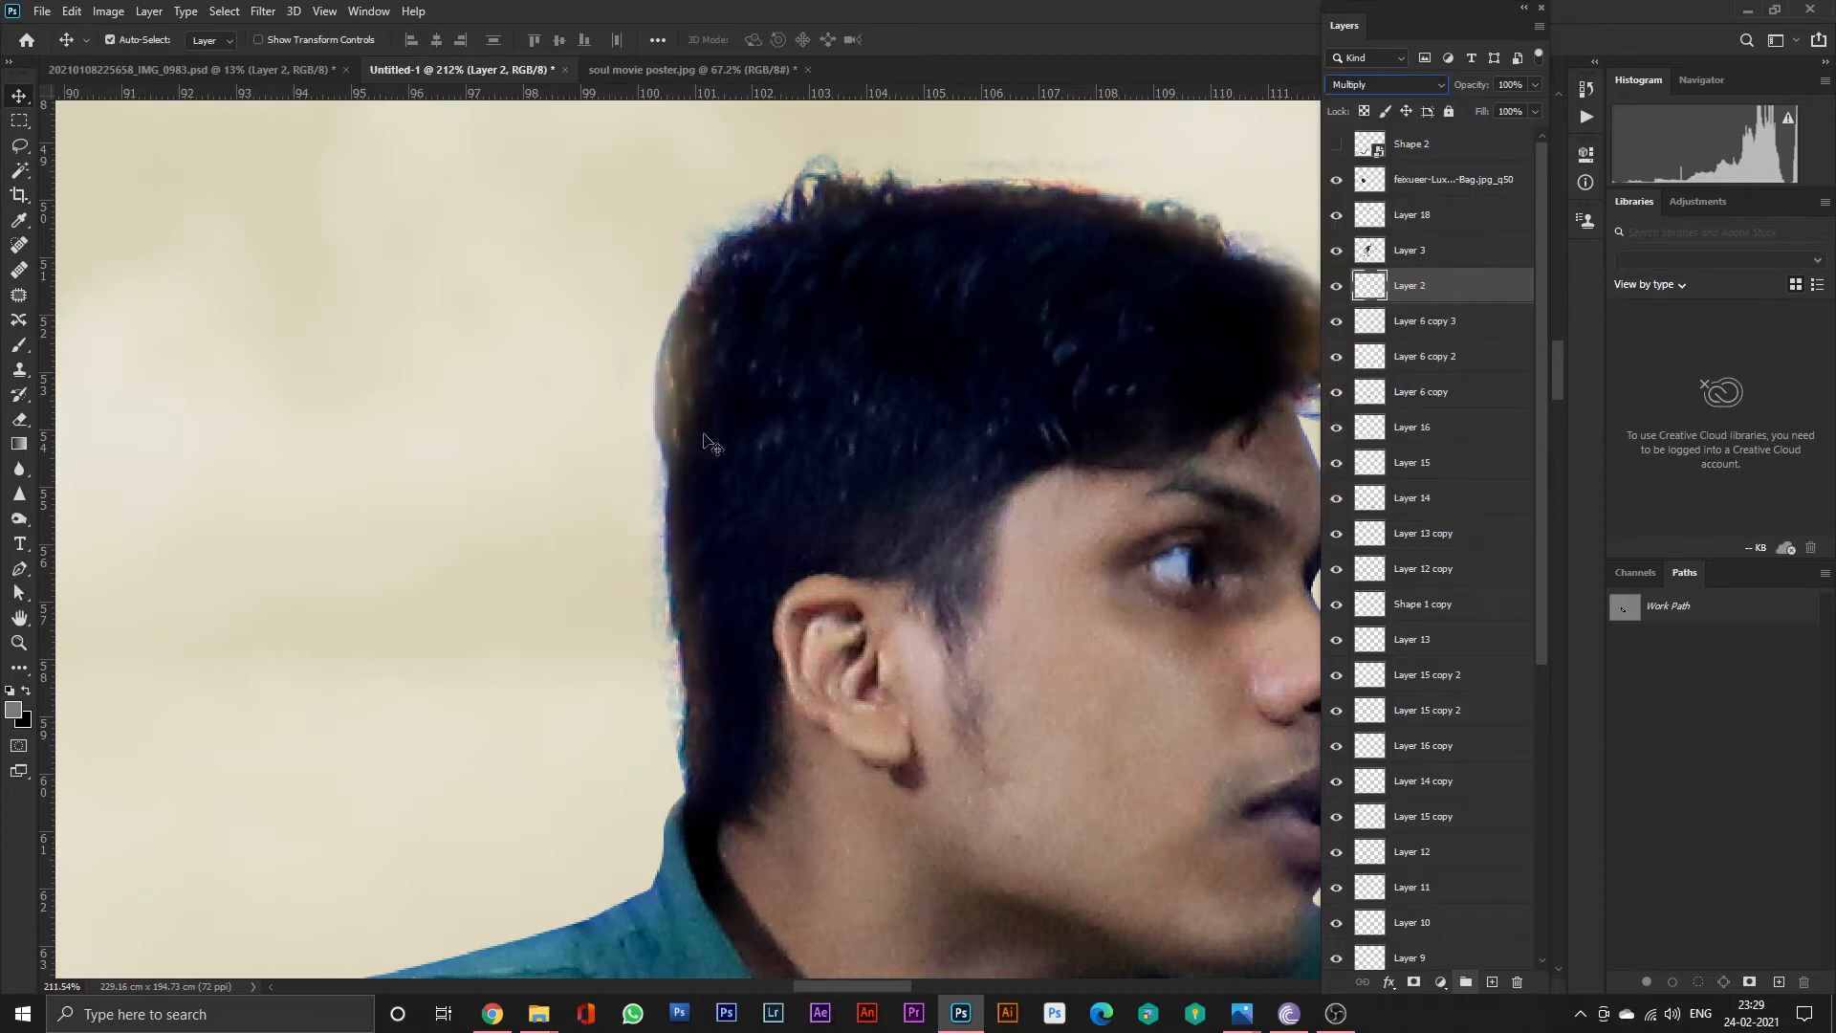
Erase the leftover background edge beside the front curl of the man's hair on Layer 2.
left_click_drag(1120, 333, 1079, 440)
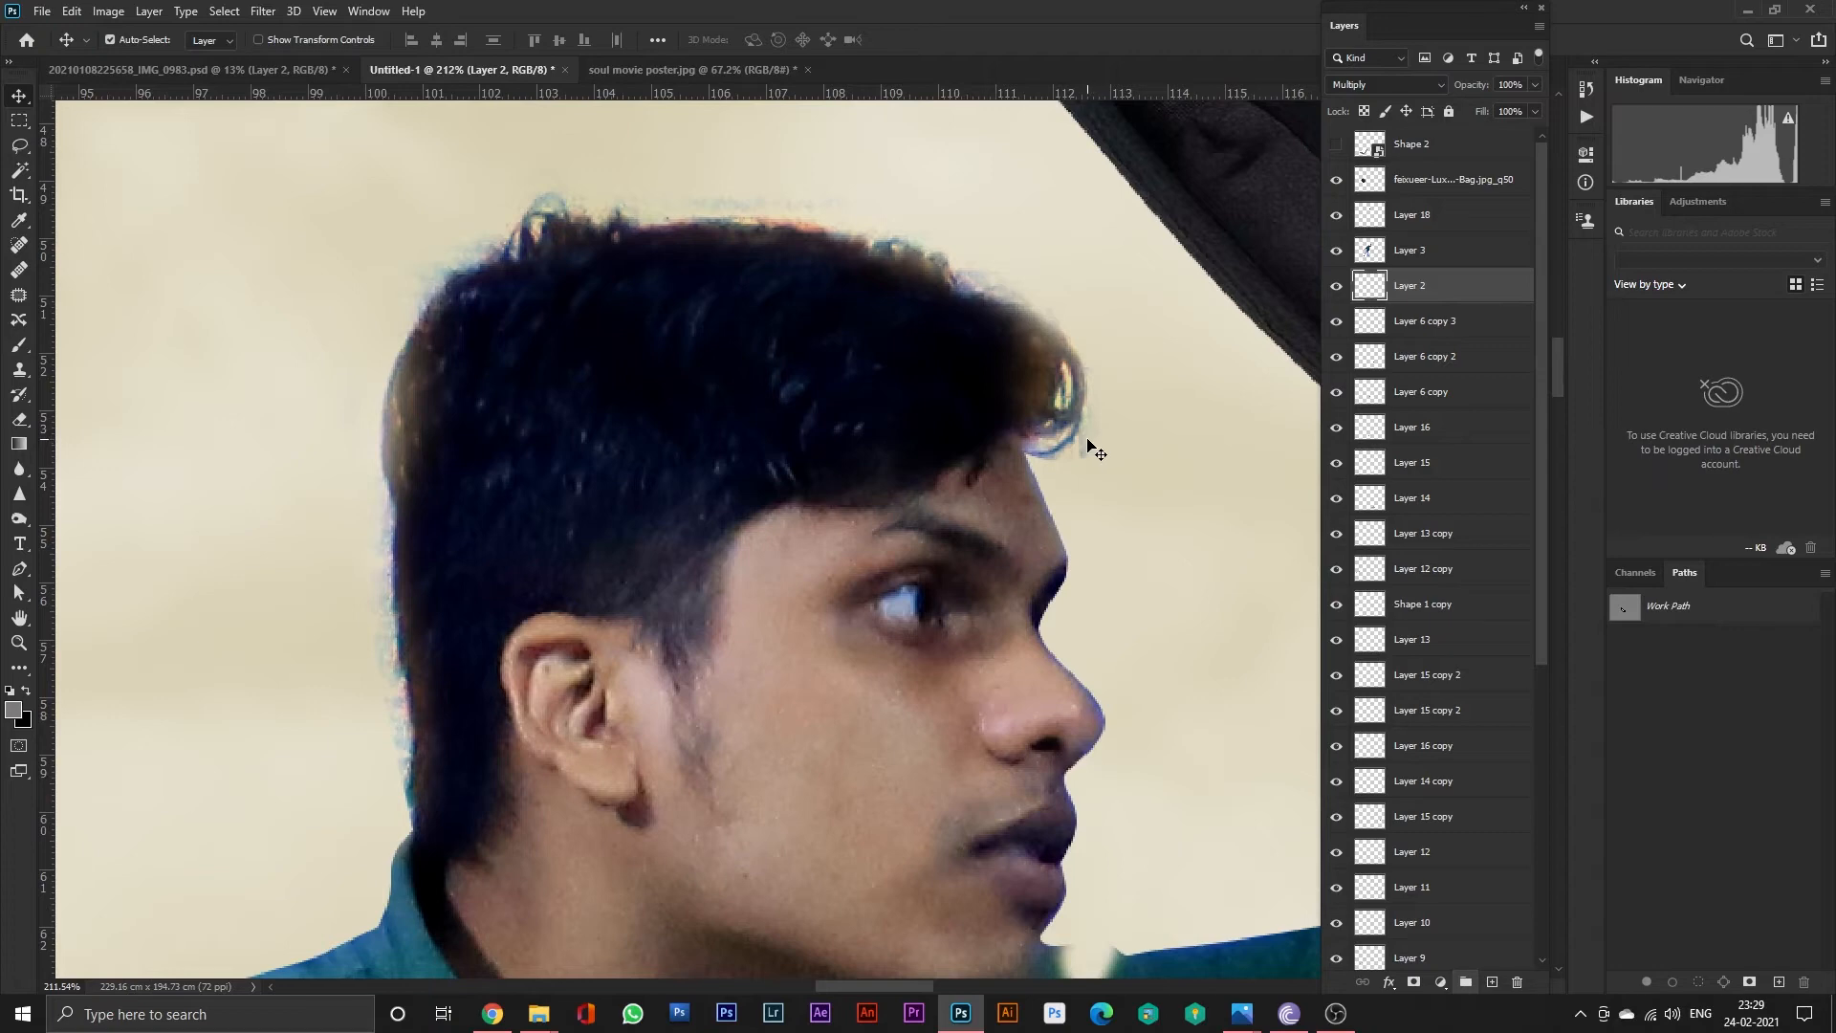
left_click(1410, 252)
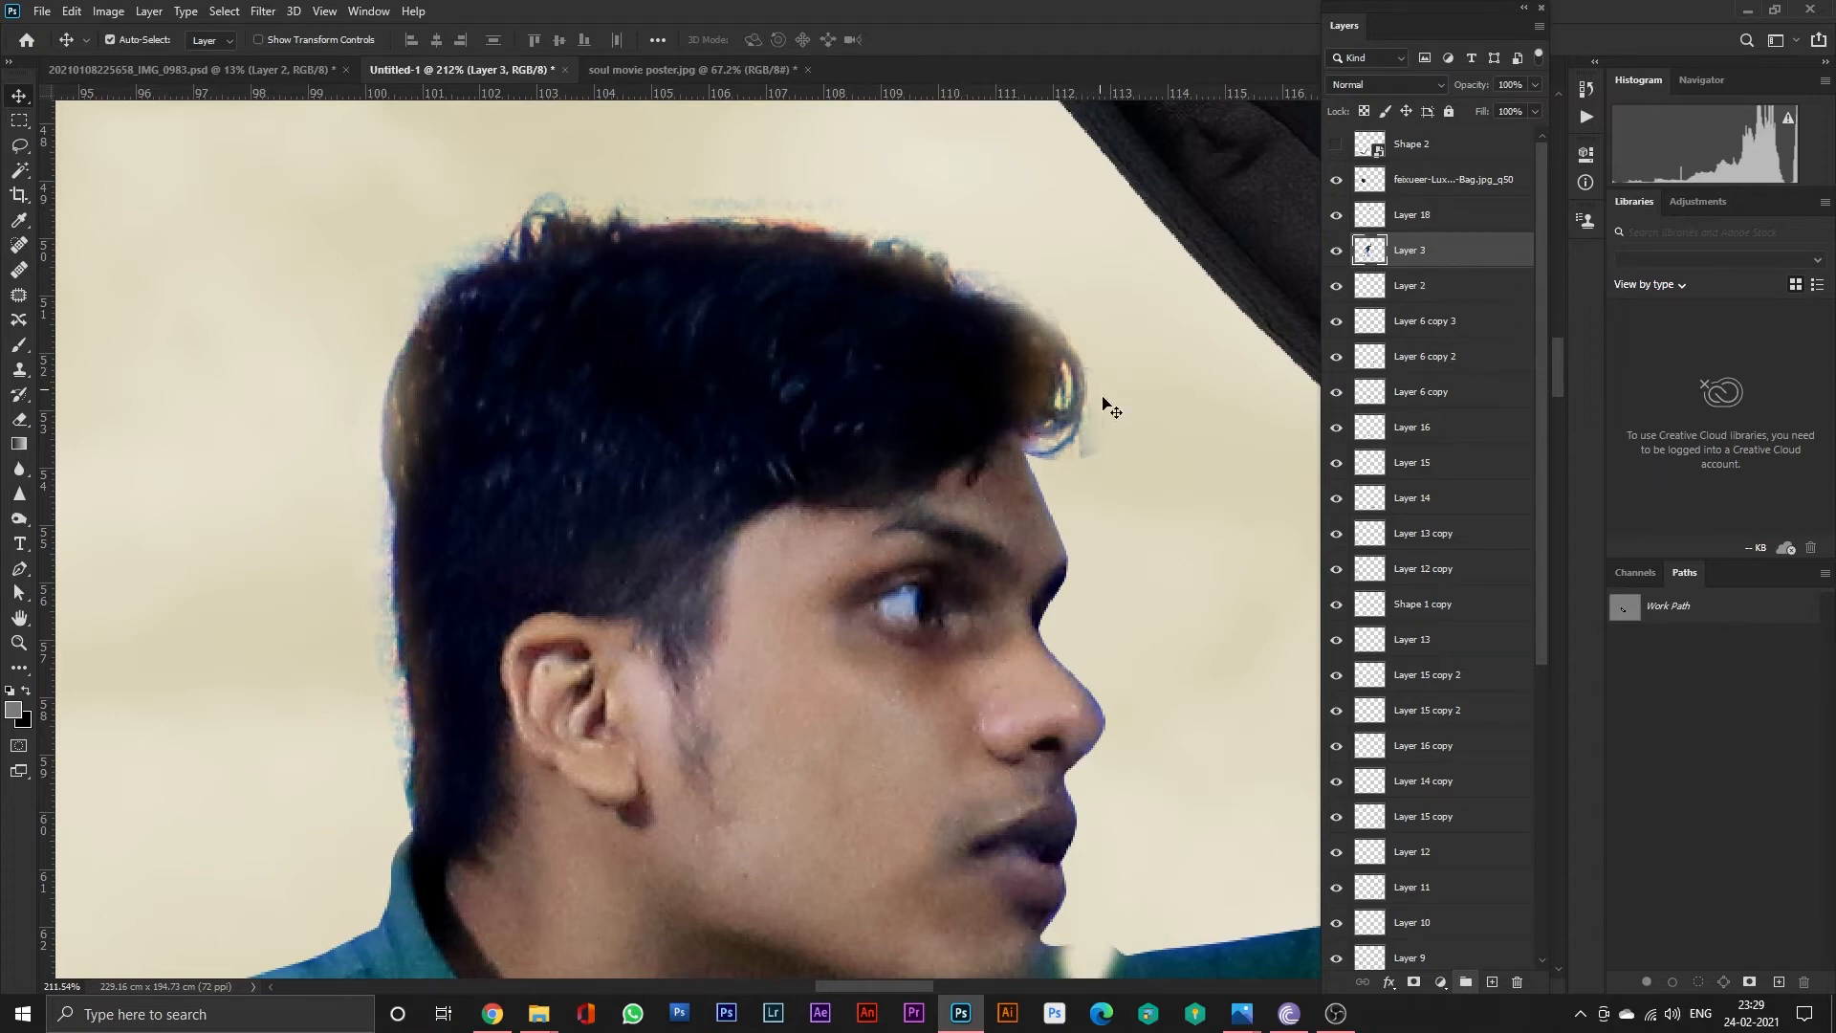
key("e")
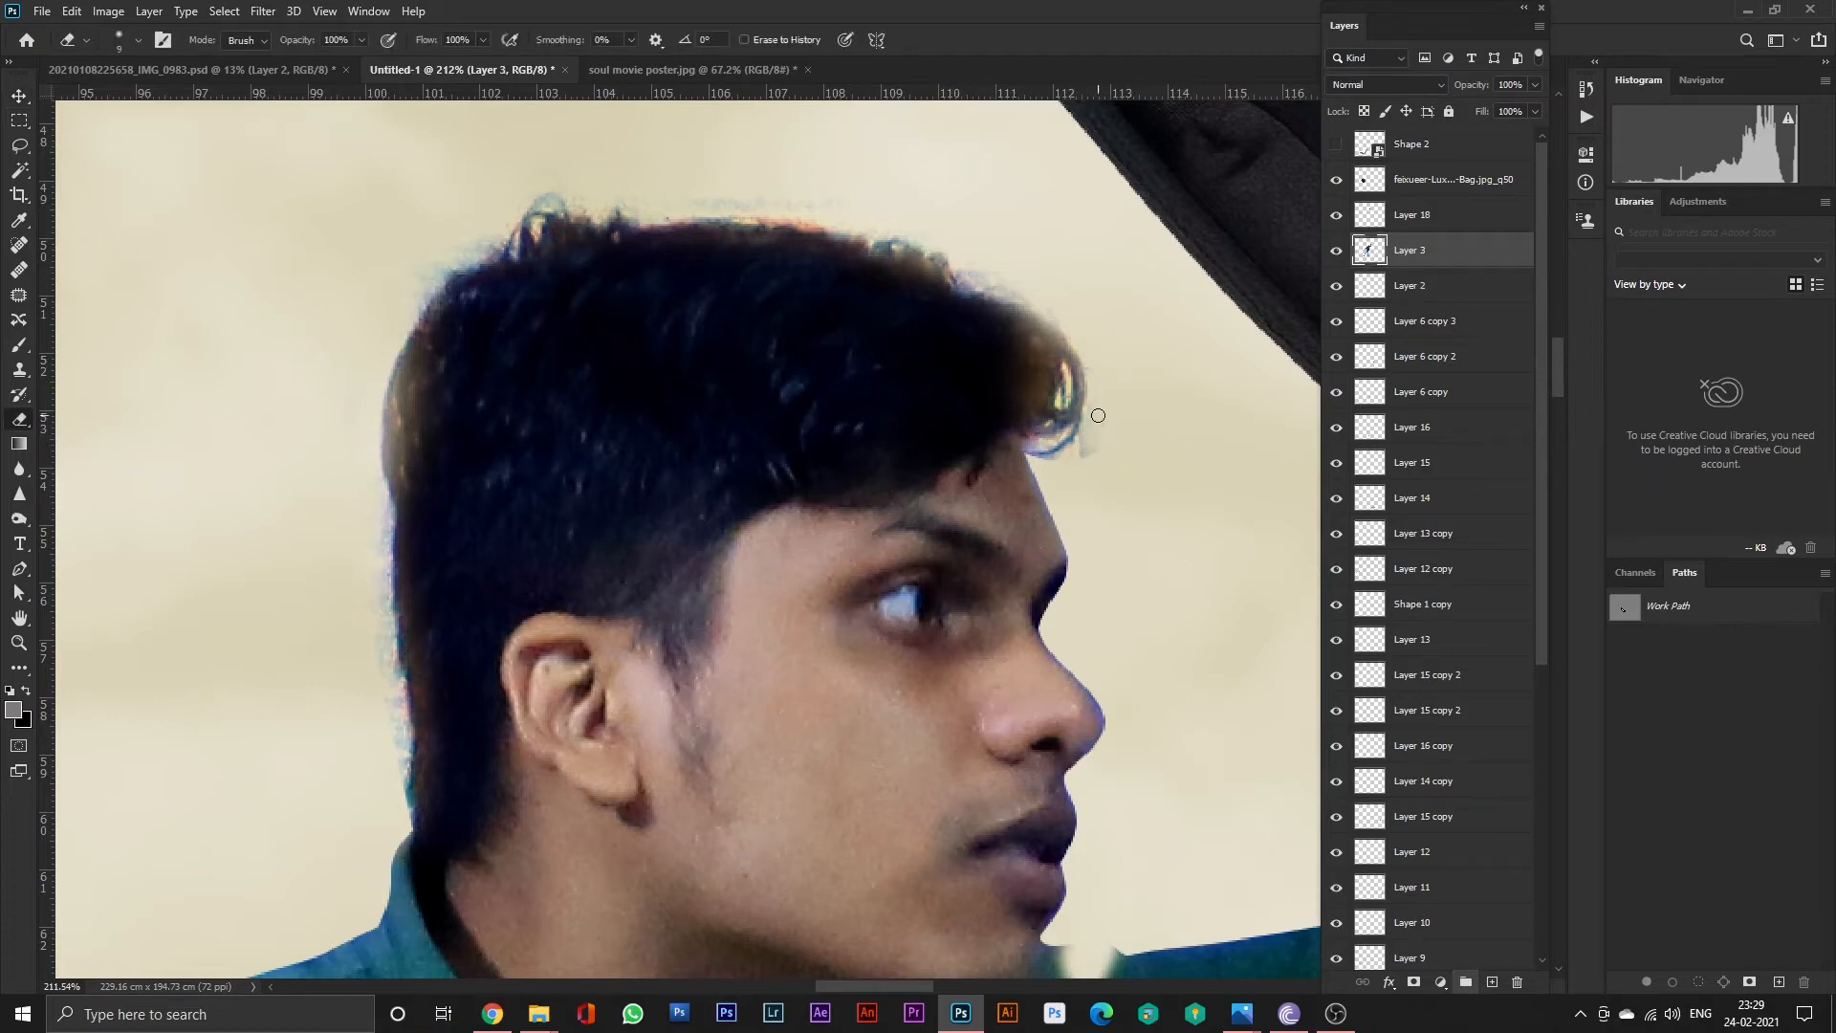
left_click(1403, 223)
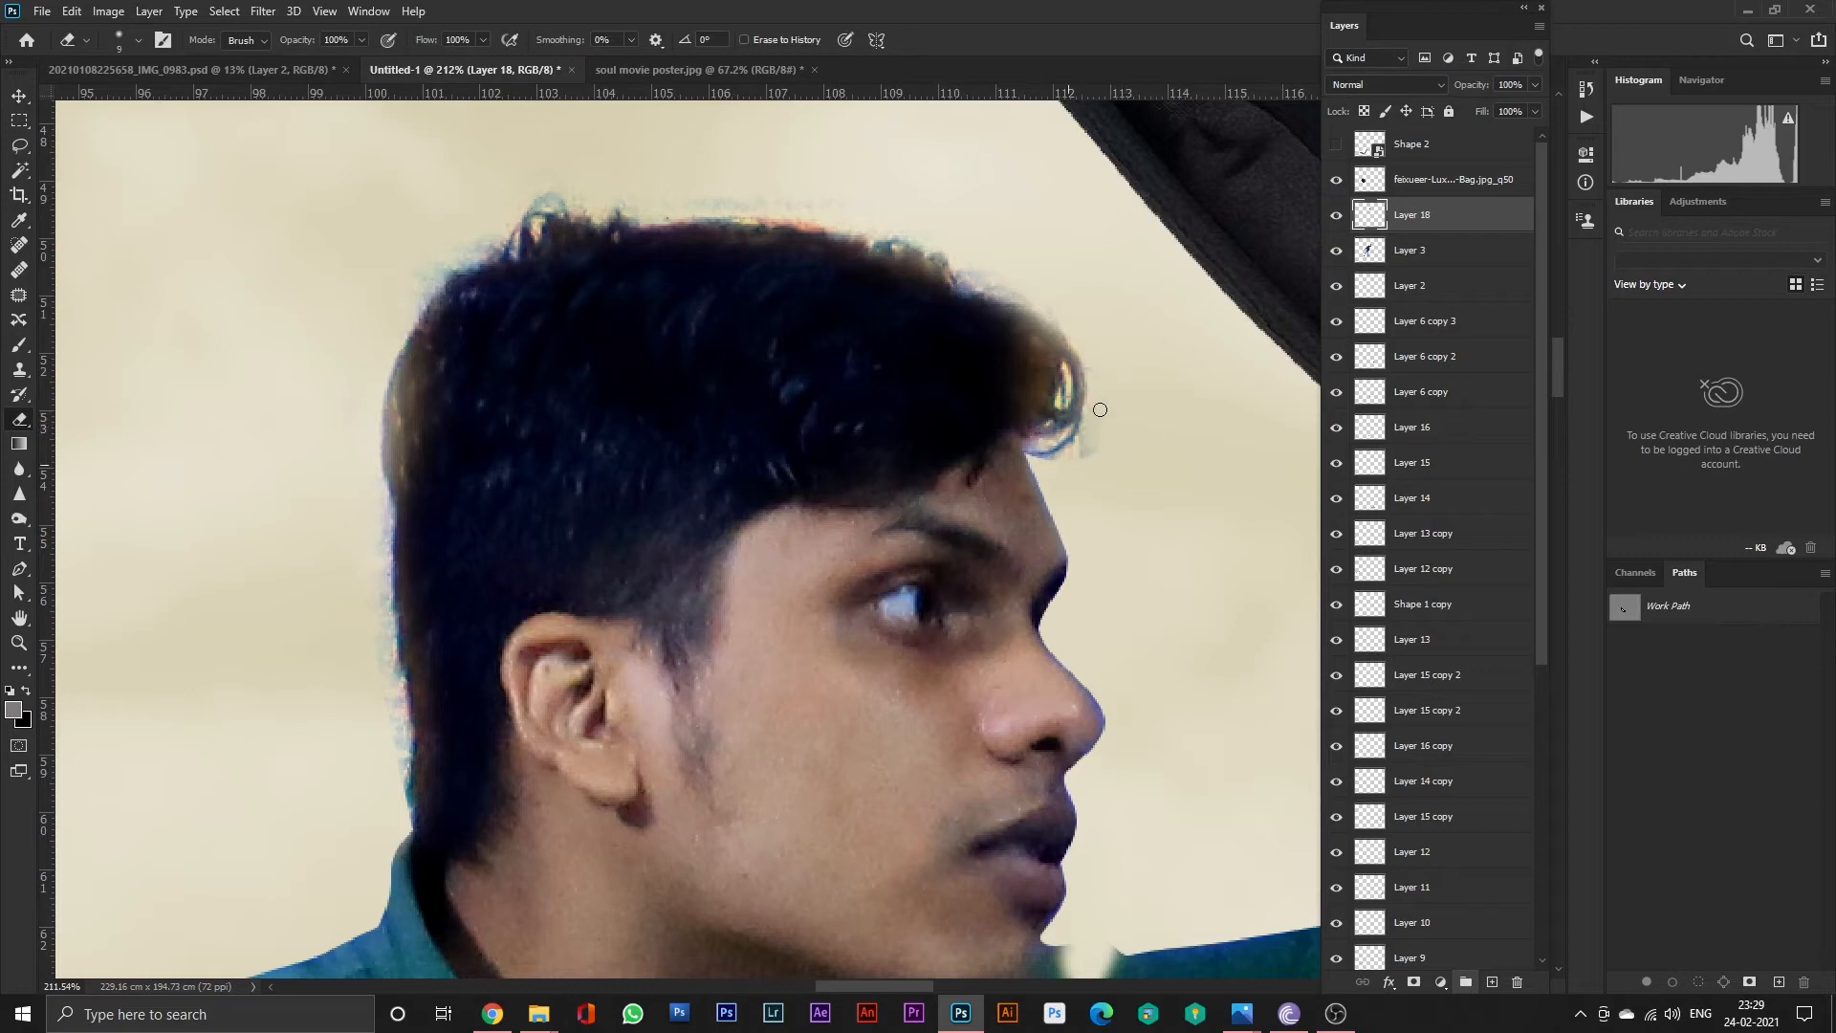
left_click(1406, 296)
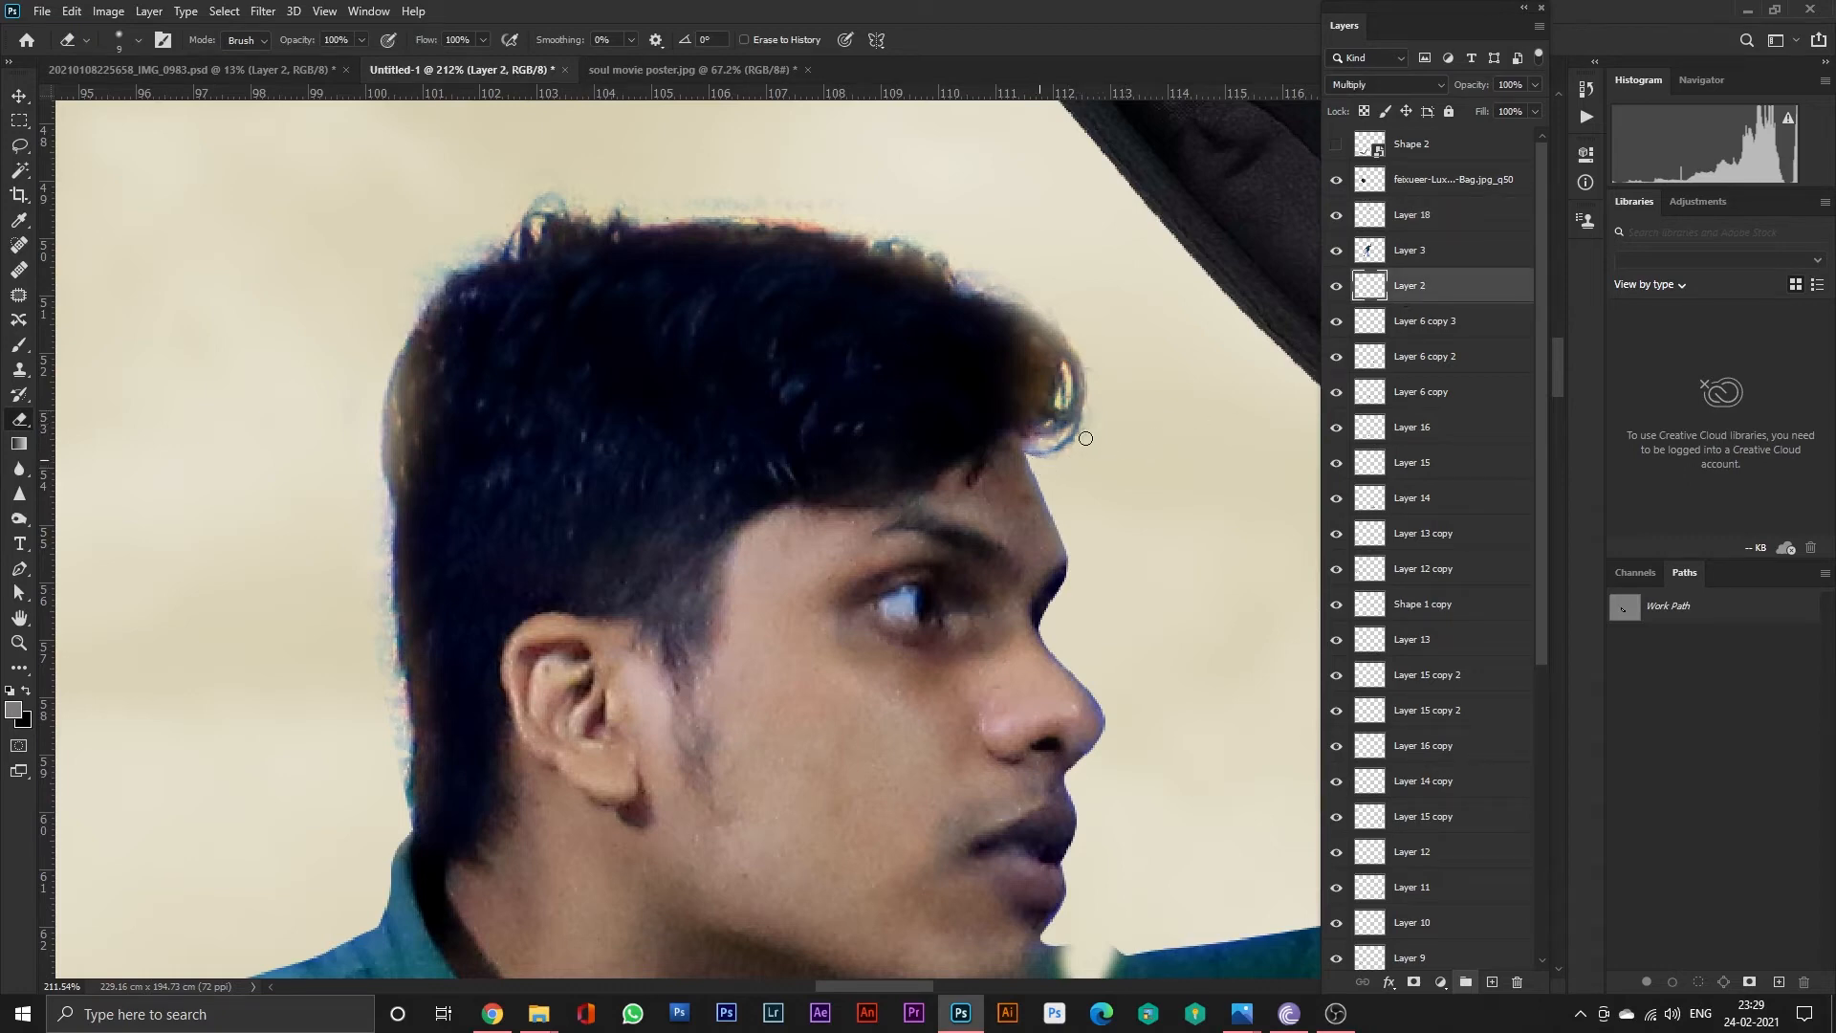
key("ctrl+0")
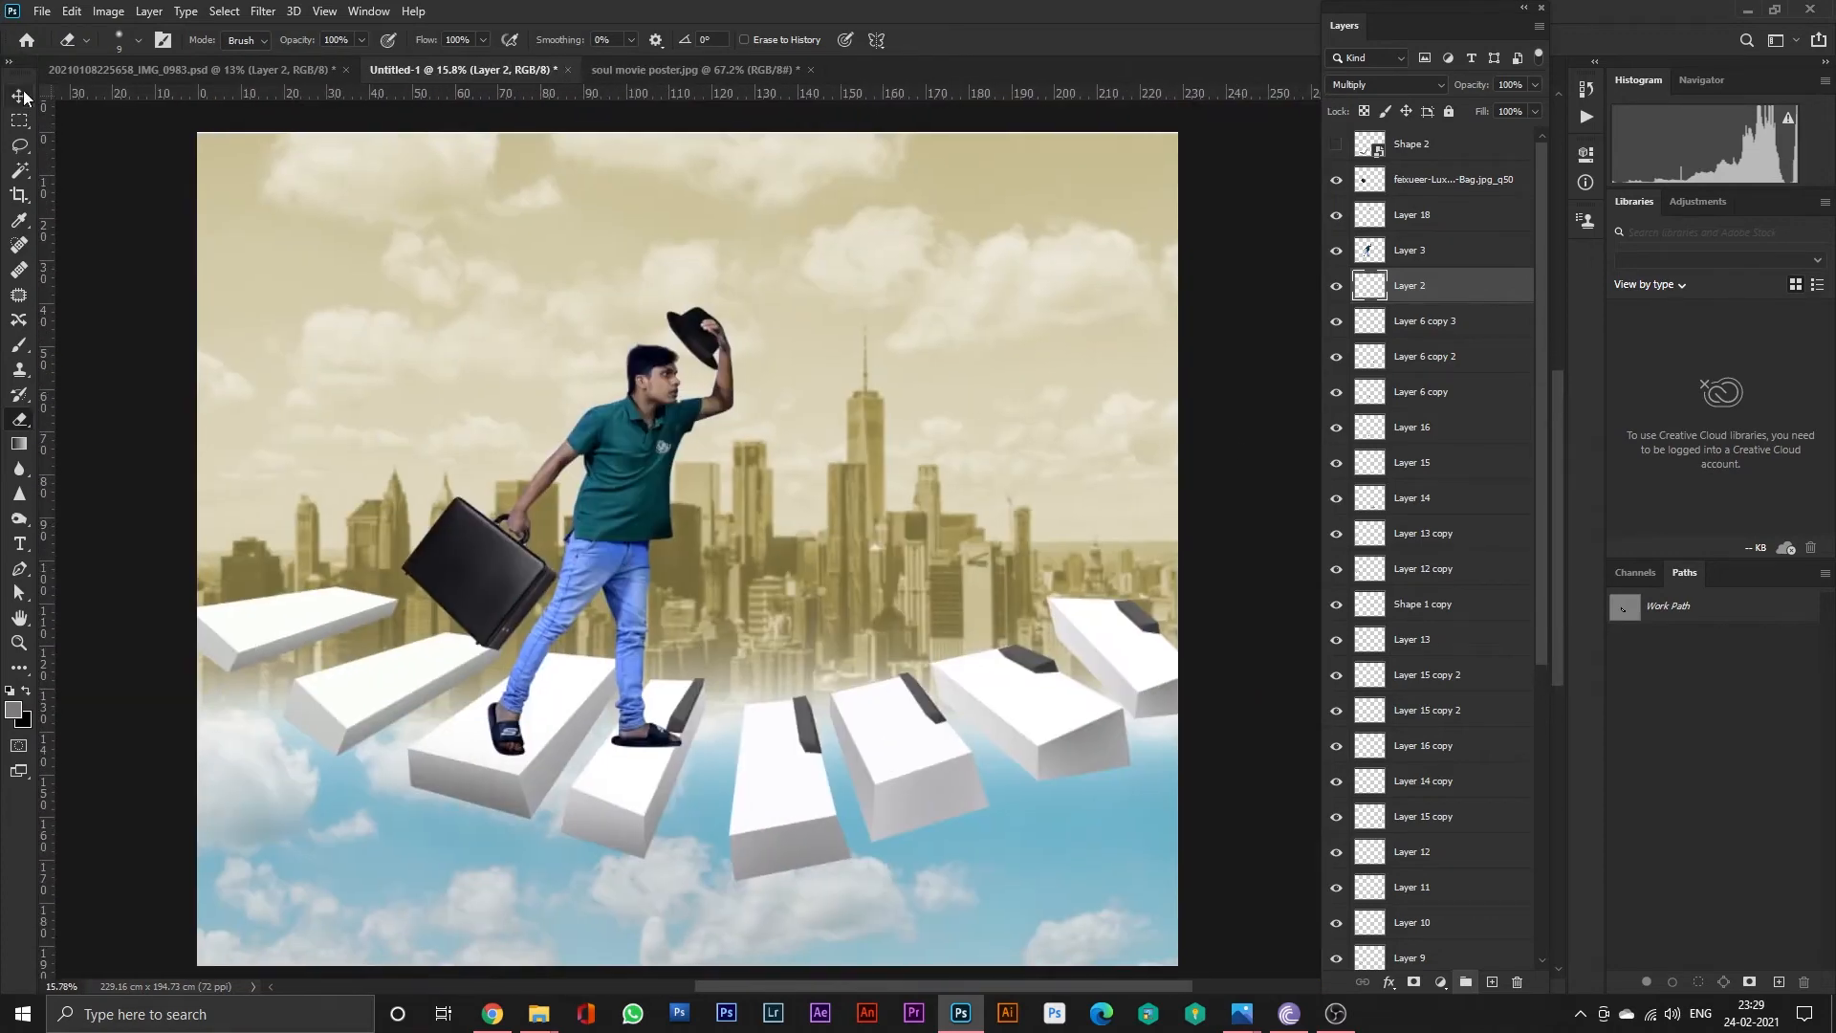
left_click(24, 97)
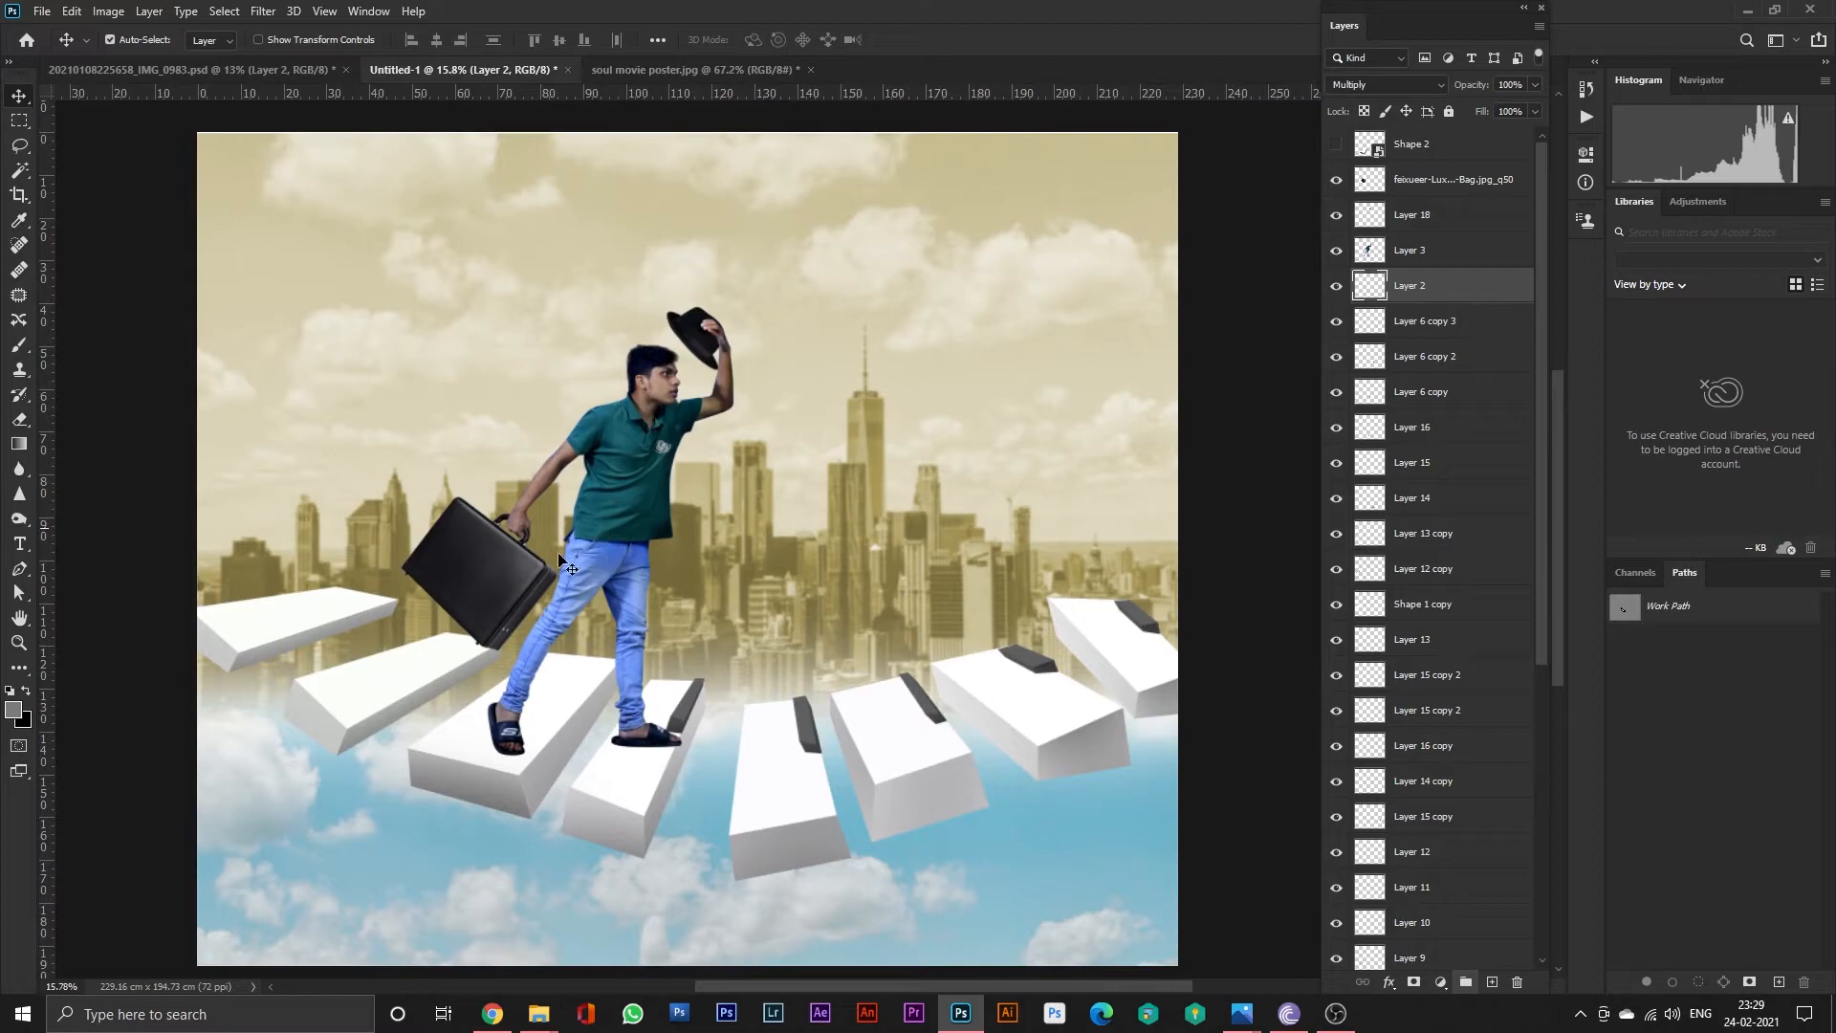
Try flattening the 322 px Hard Round brush tip into an ellipse.
scroll(820, 642, "down", 1)
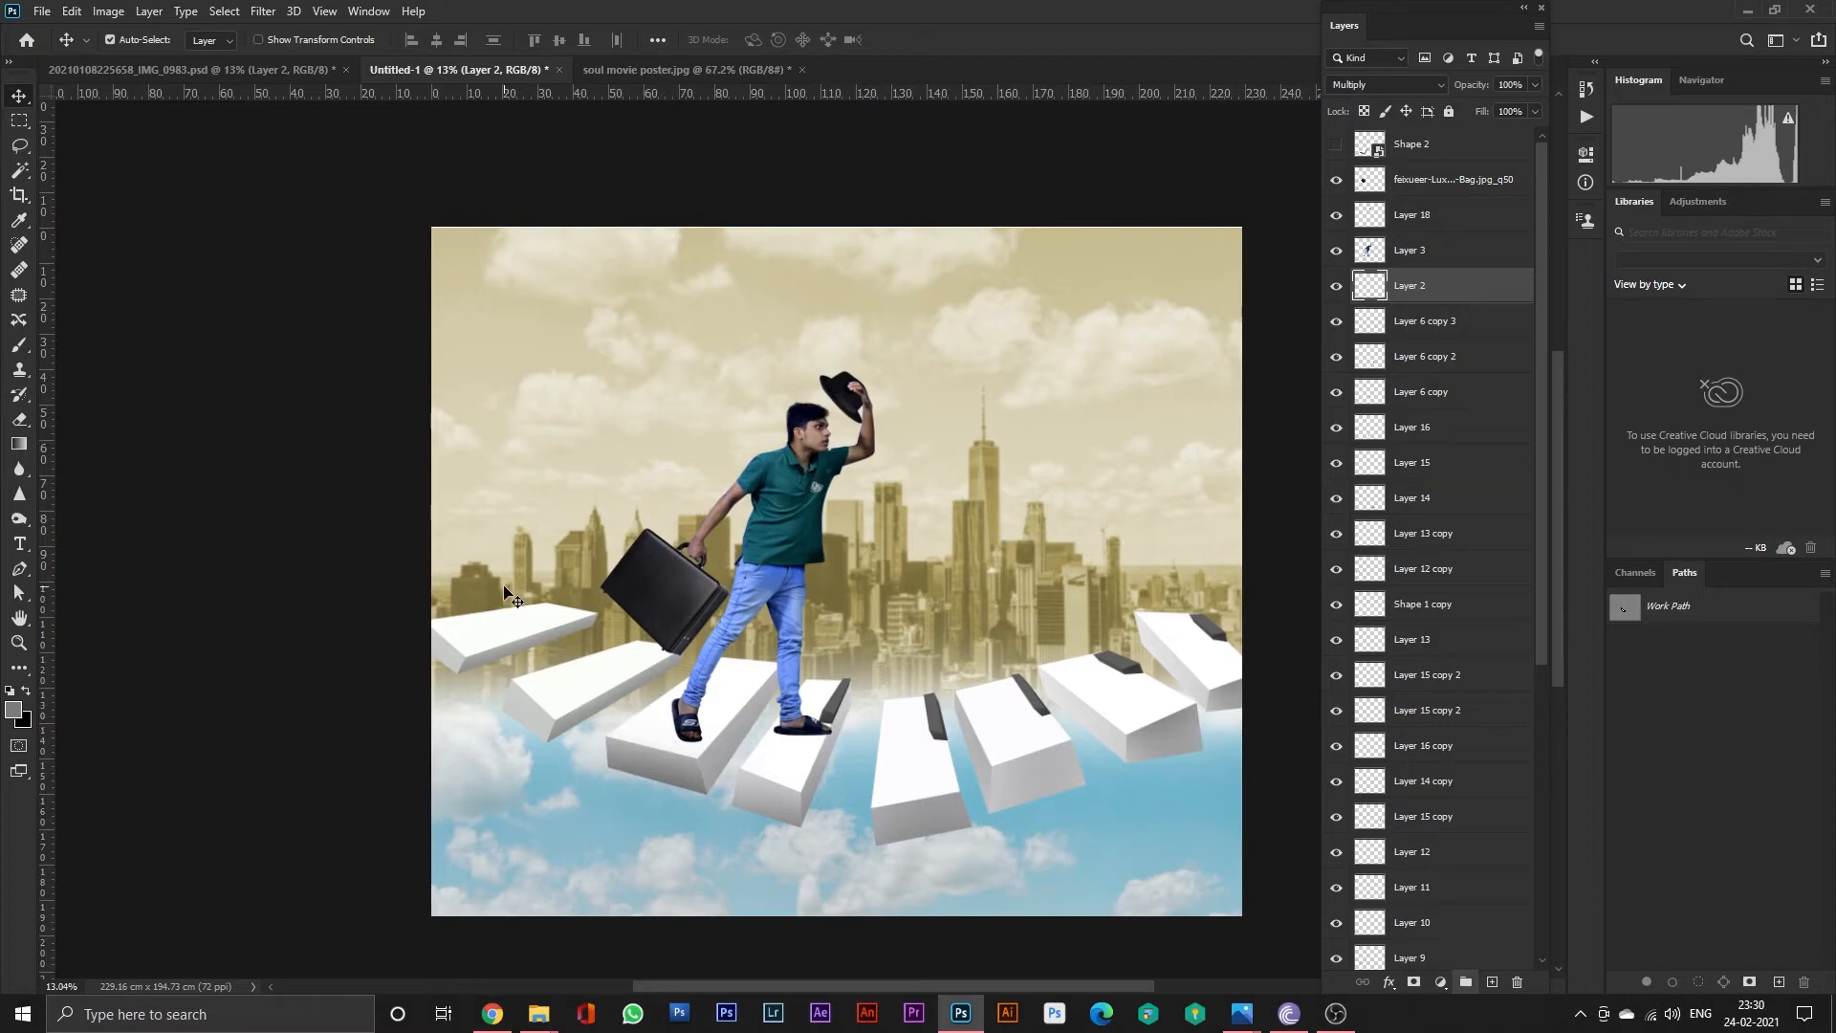
key("b")
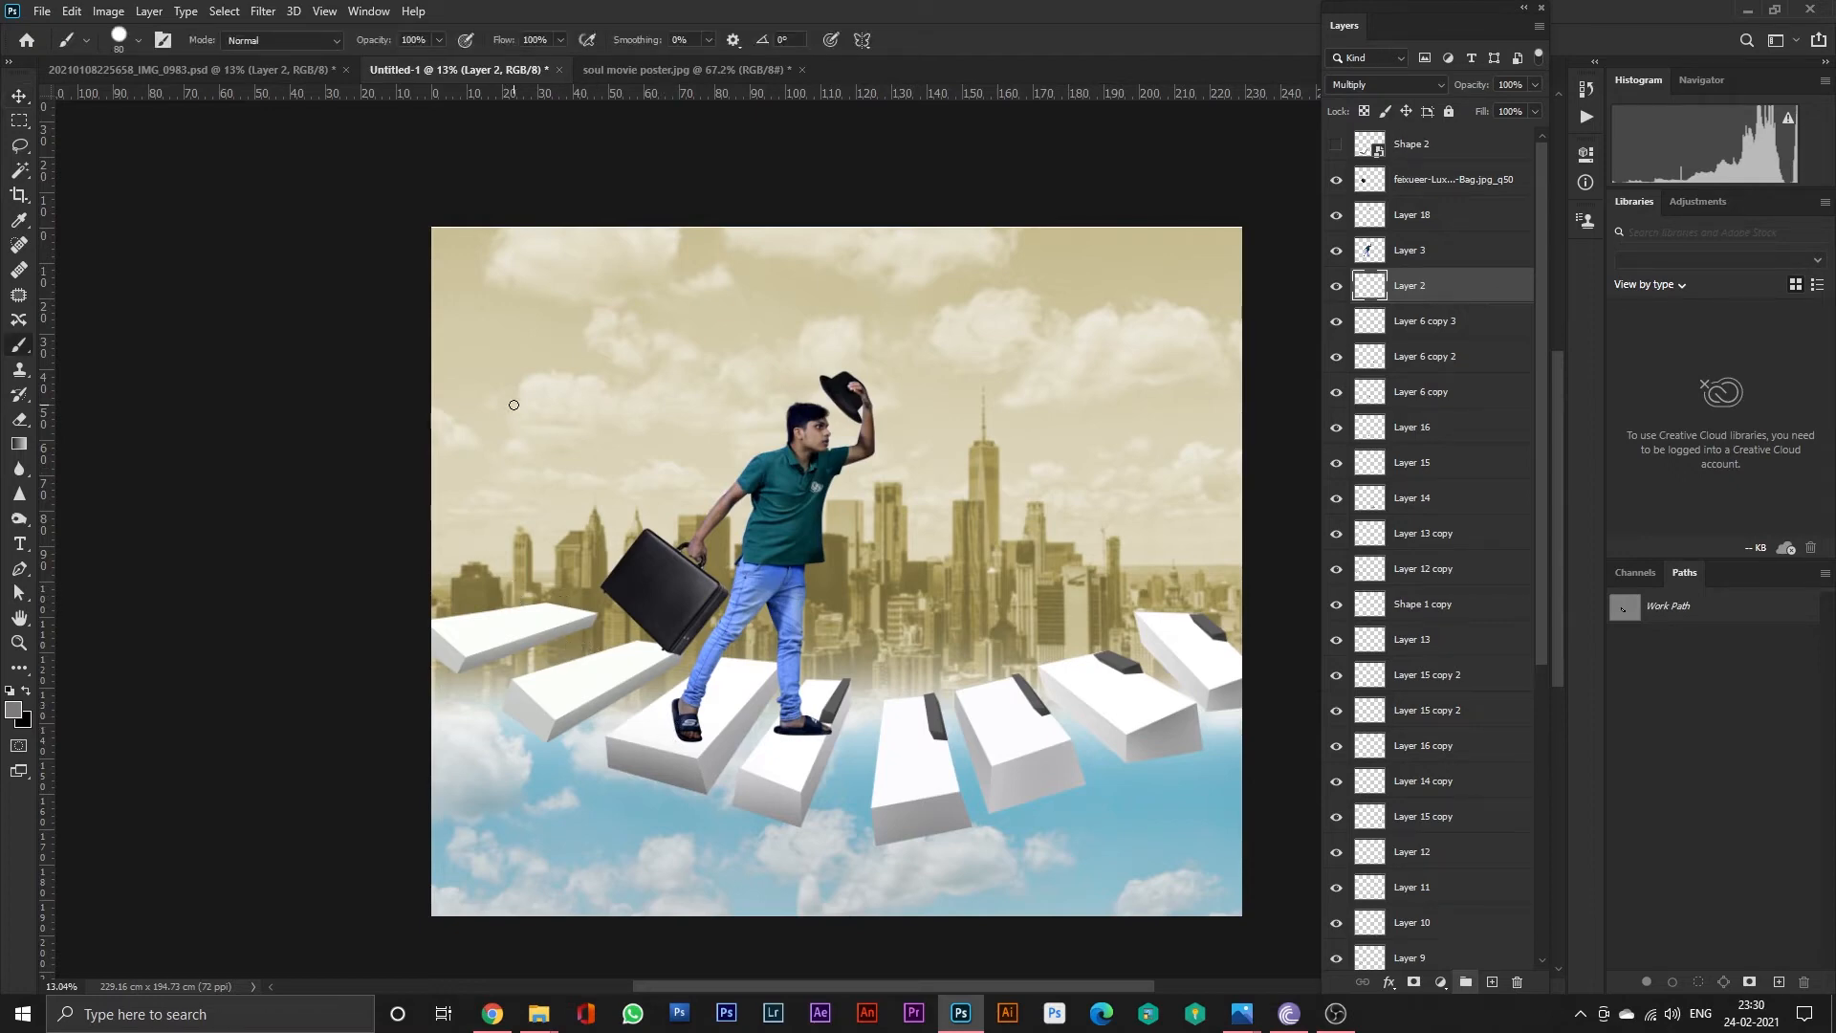
right_click(543, 392)
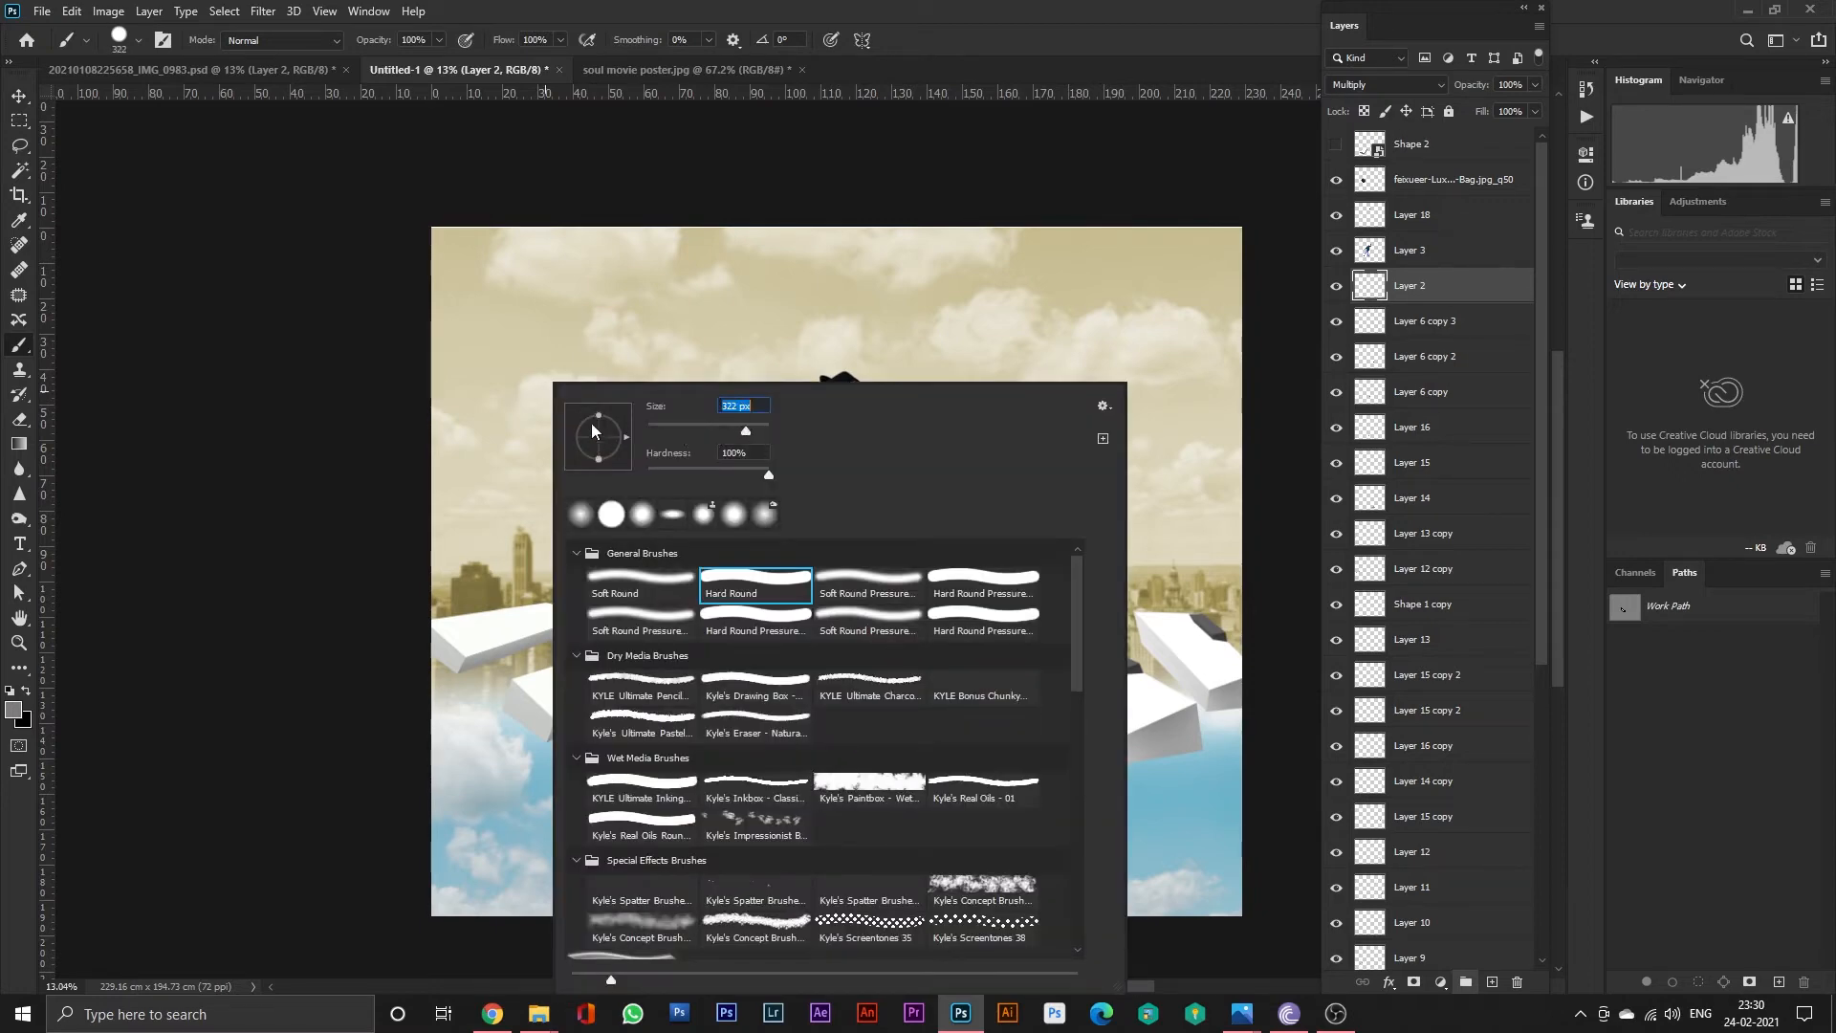
left_click_drag(600, 420, 599, 427)
left_click(515, 647)
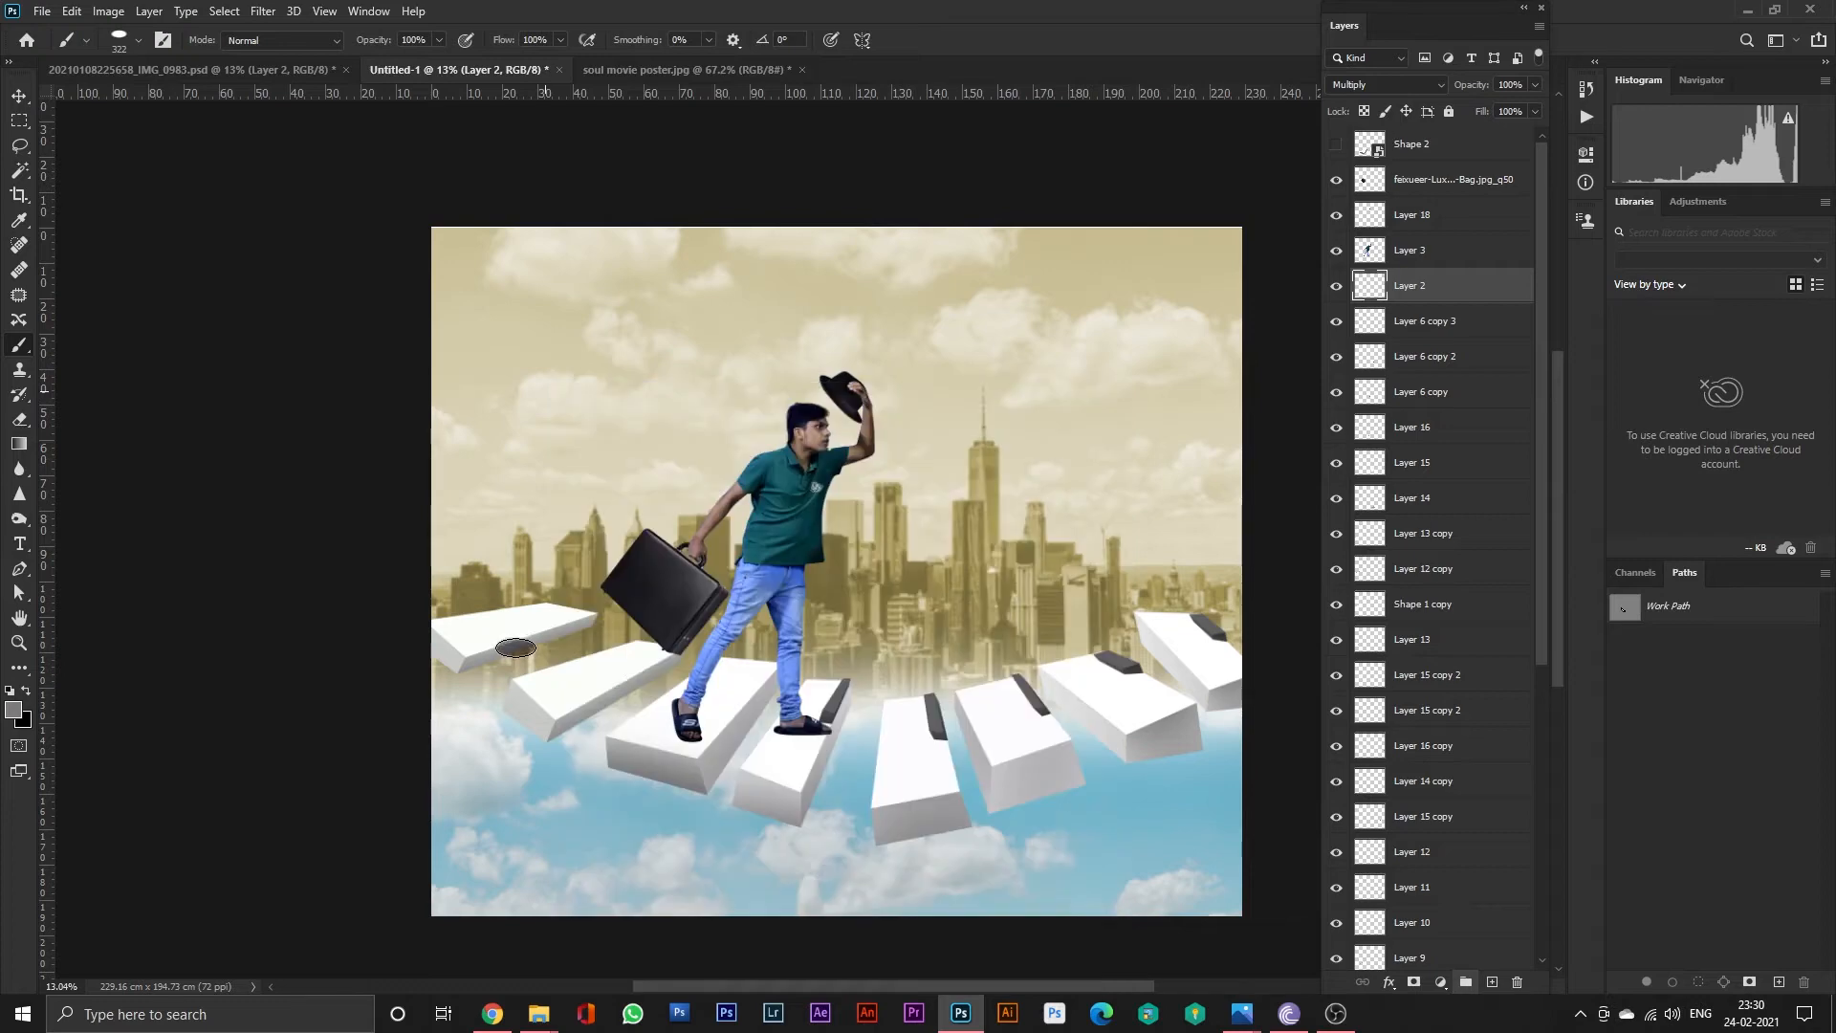
Choose the Soft Round brush preset for painting.
right_click(517, 435)
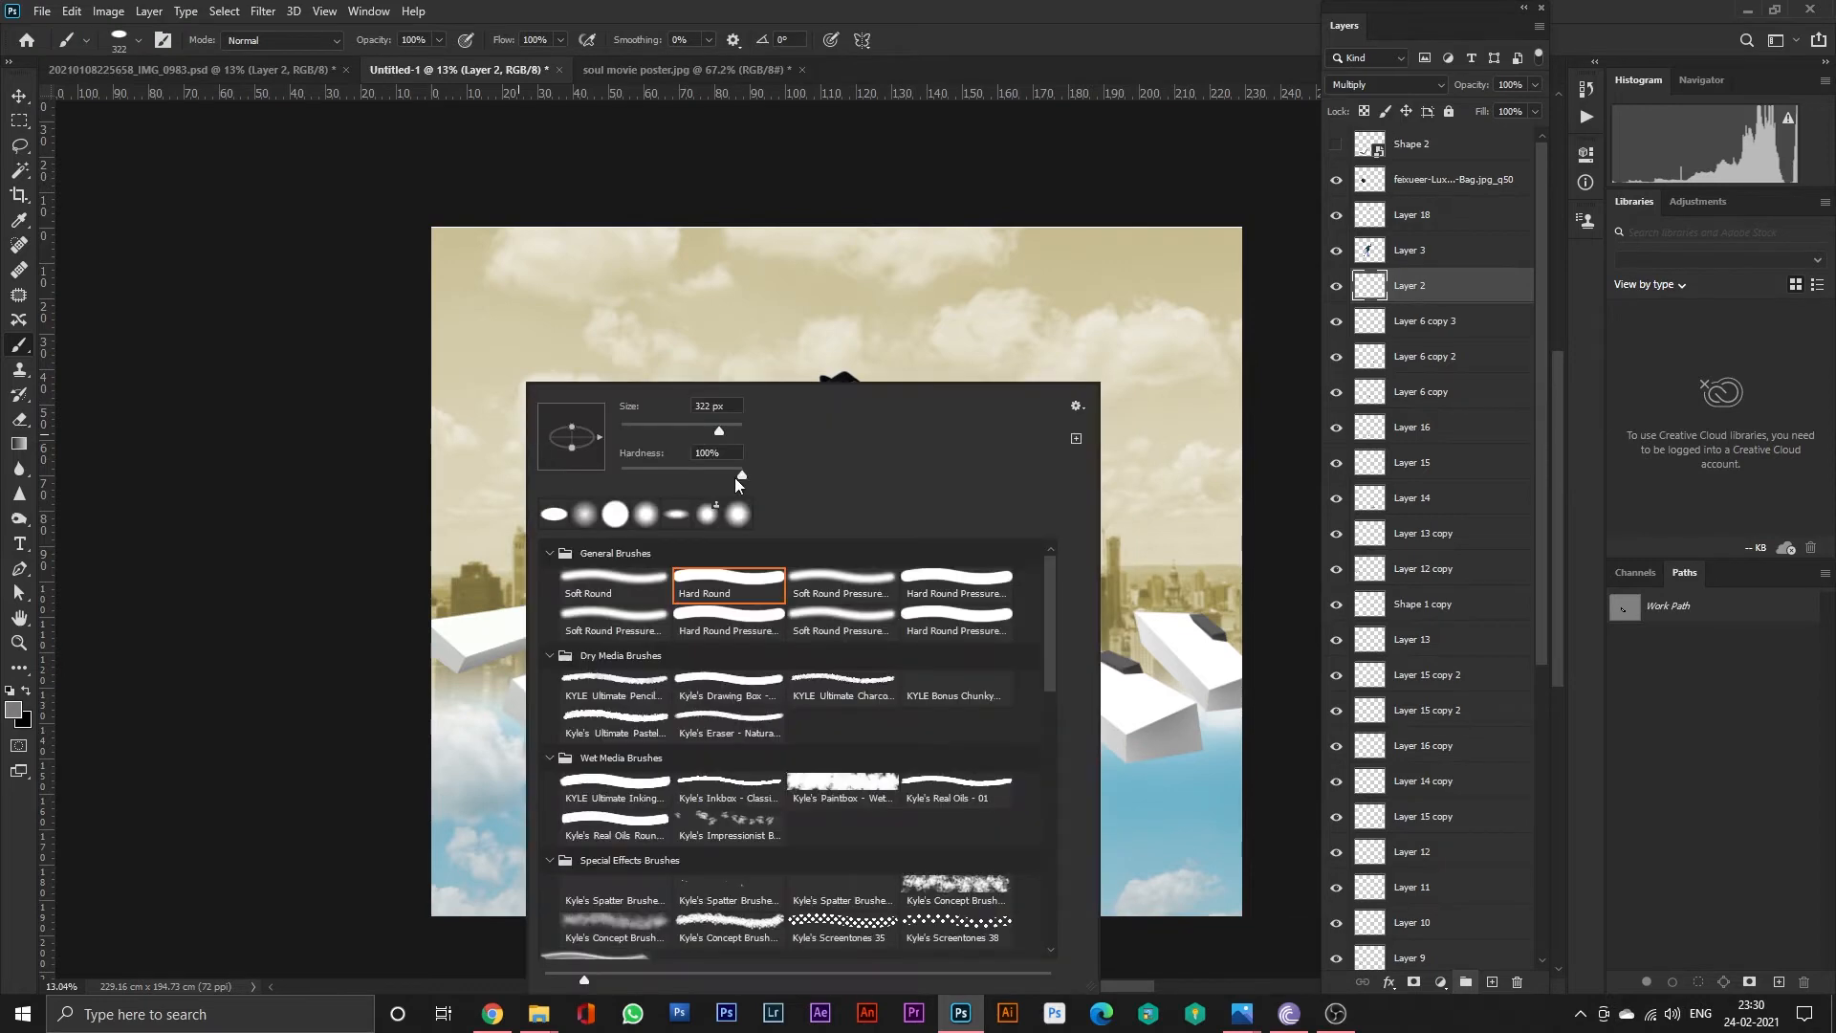
left_click_drag(677, 476, 421, 588)
left_click(617, 579)
key("Return")
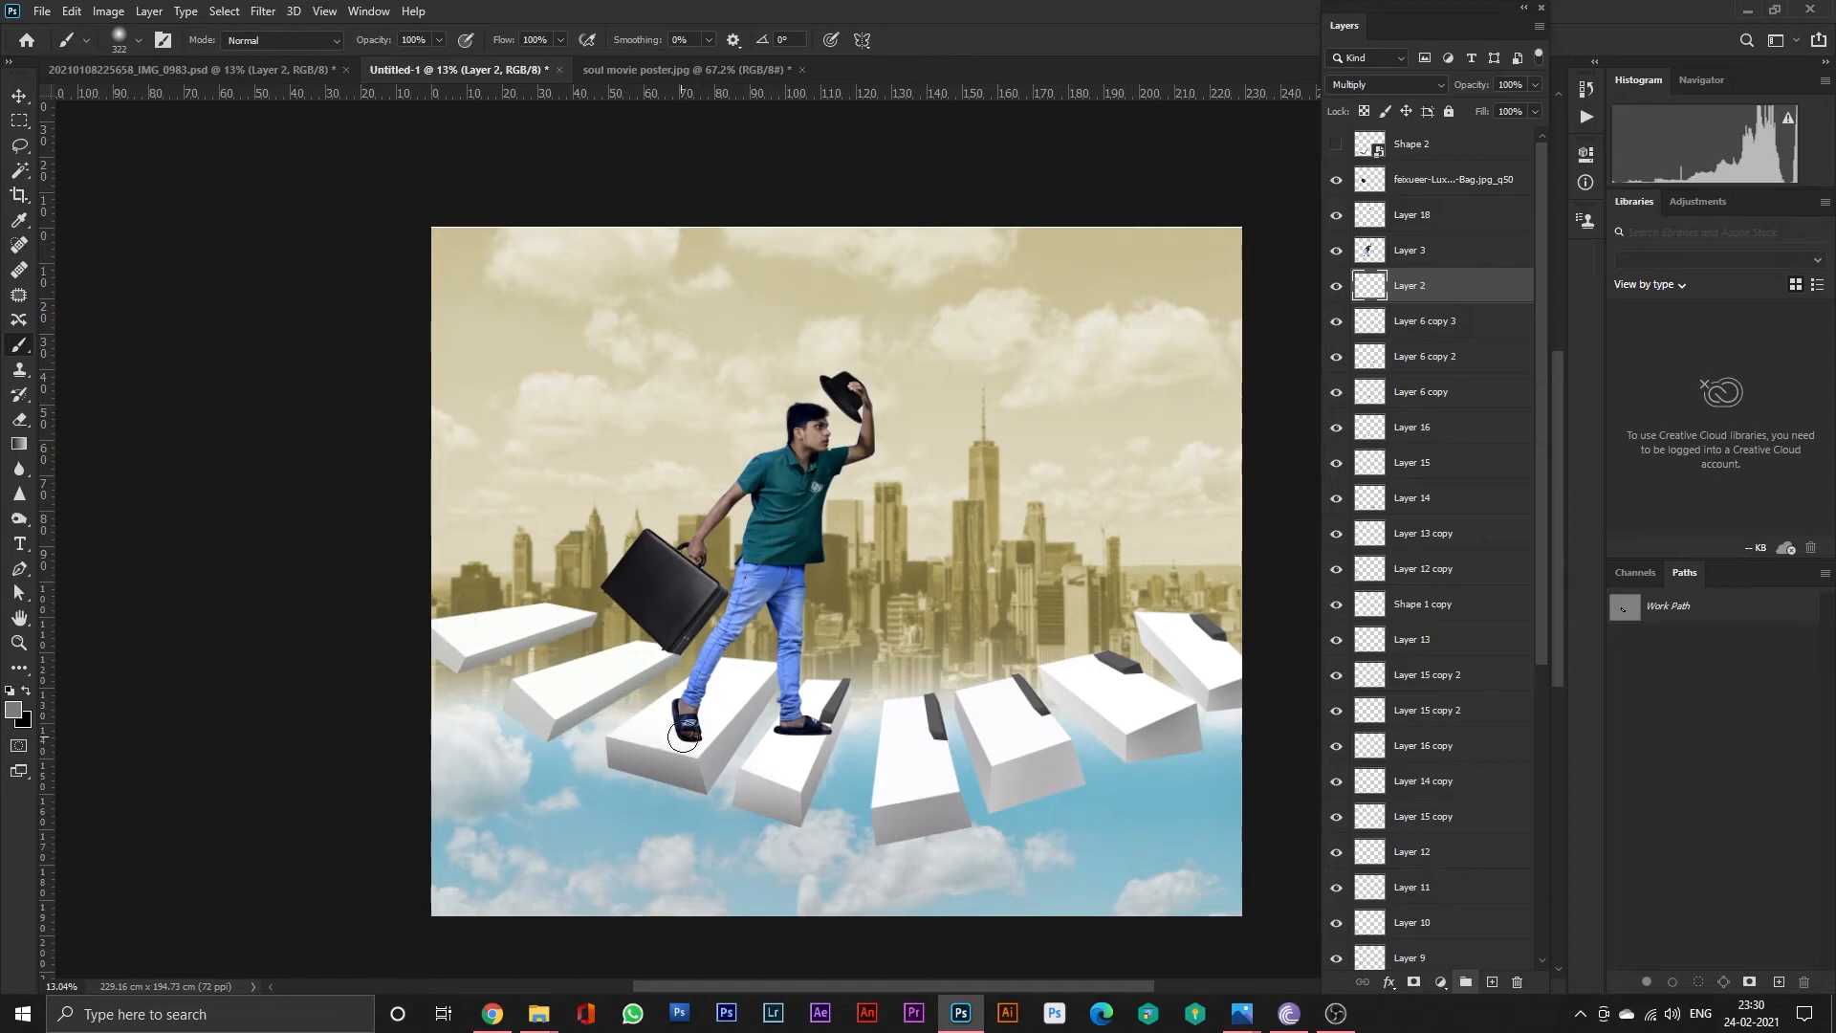
Try painting a soft grey shadow from the man's rear slipper across the white piano key.
scroll(679, 751, "up", 3)
scroll(679, 751, "up", 2)
scroll(693, 741, "up", 3)
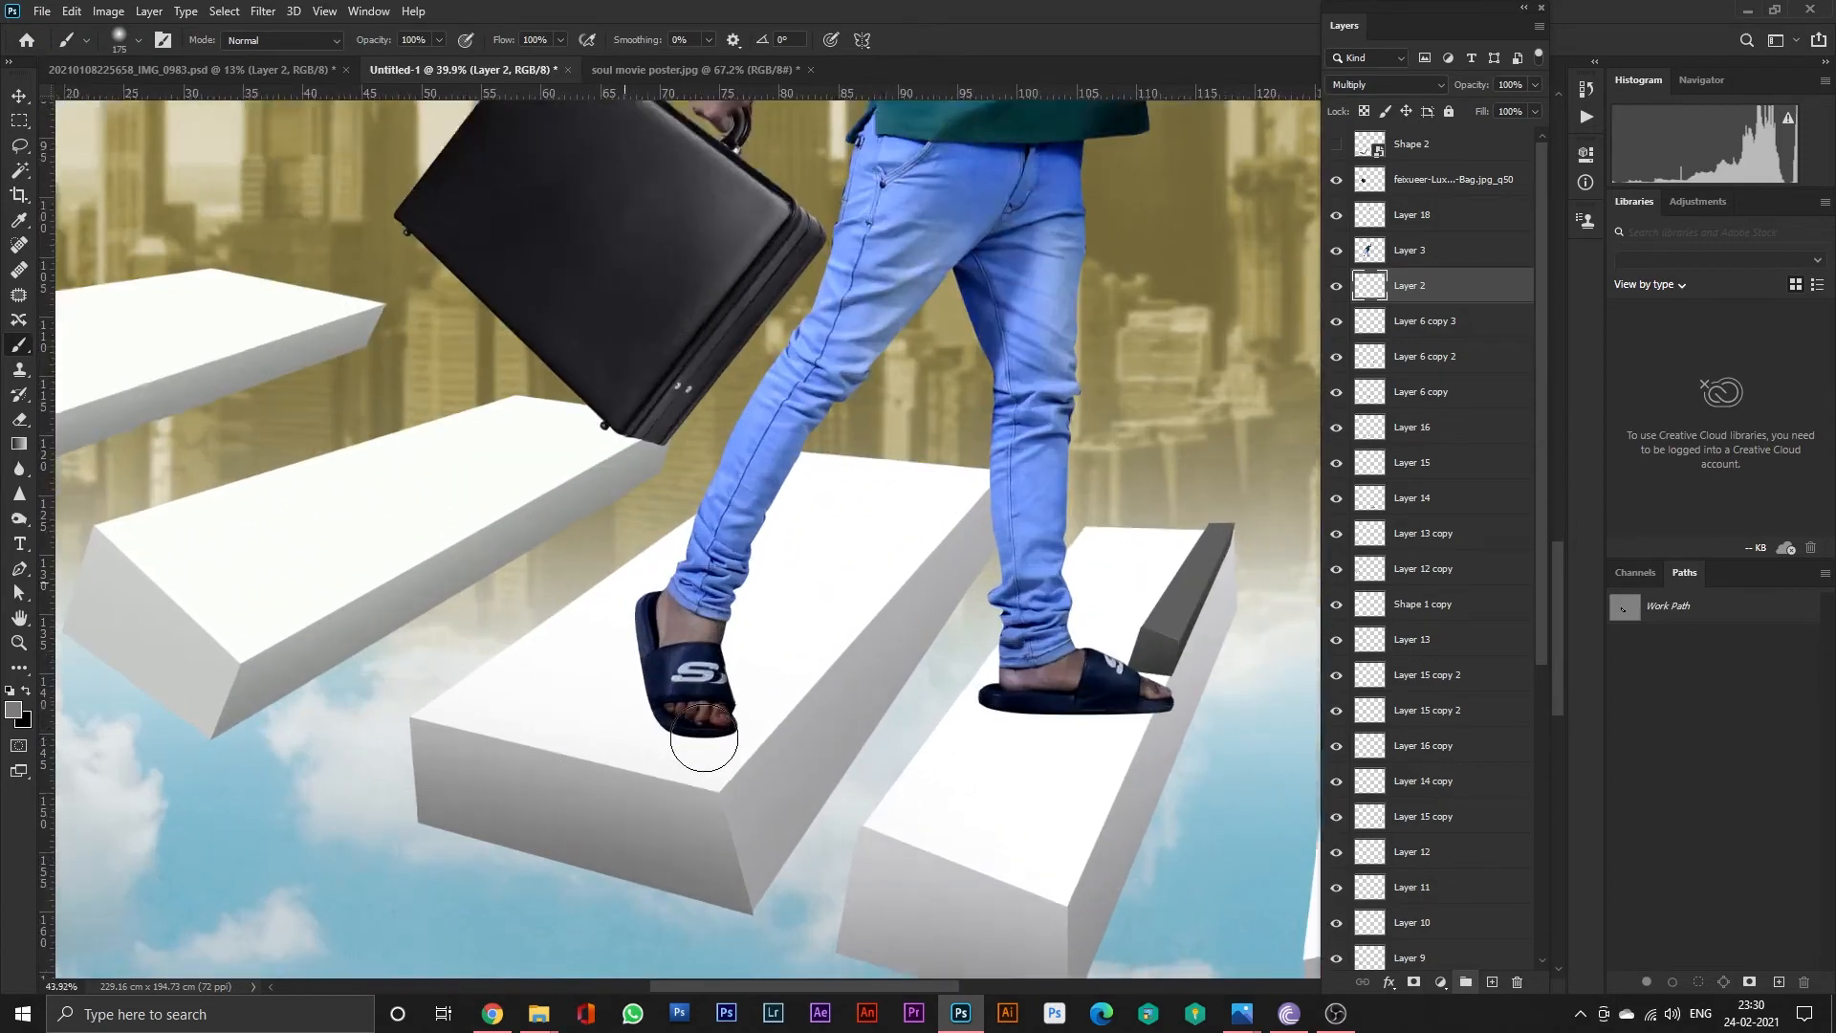
left_click_drag(731, 720, 442, 695)
key("ctrl+z")
left_click_drag(732, 713, 420, 675)
left_click_drag(622, 693, 354, 674)
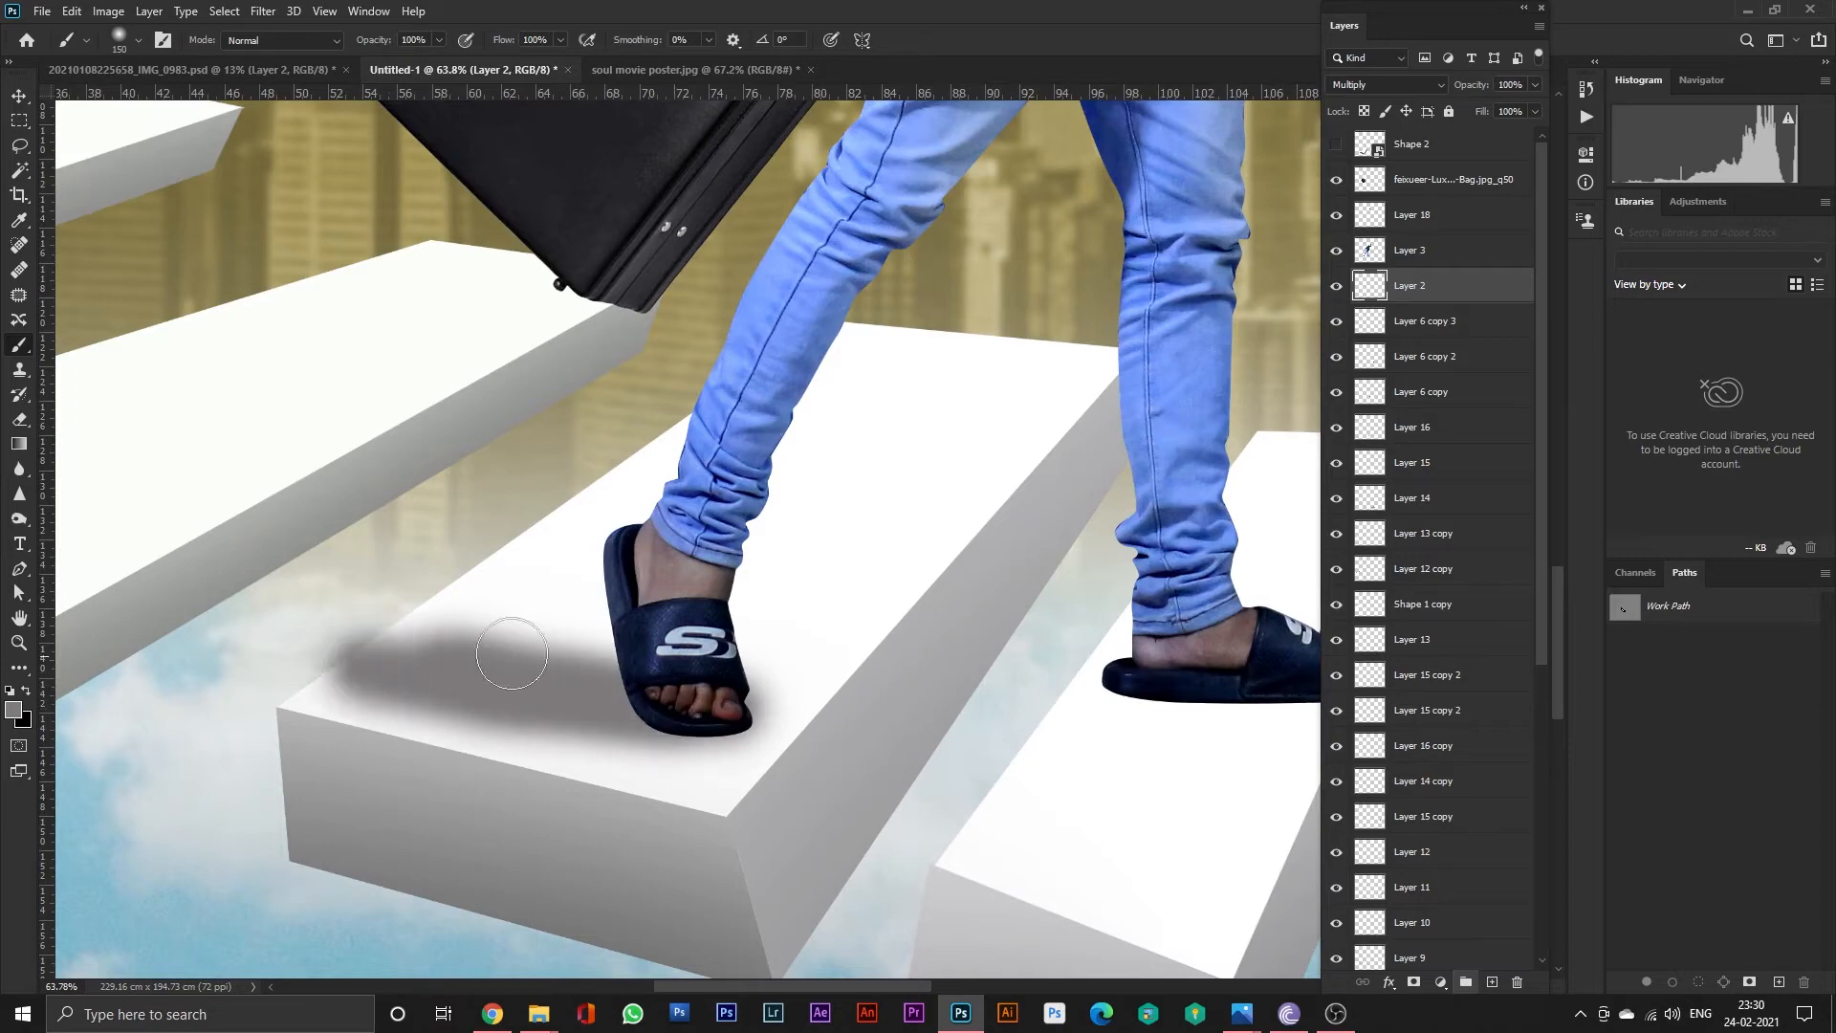
Try a further shadow stroke near the slippers and undo all the painted shadow strokes.
scroll(535, 670, "down", 2)
scroll(842, 680, "up", 2)
left_click_drag(813, 674, 545, 708)
scroll(805, 672, "down", 2)
key("ctrl+z")
key("ctrl+z")
key("ctrl+z")
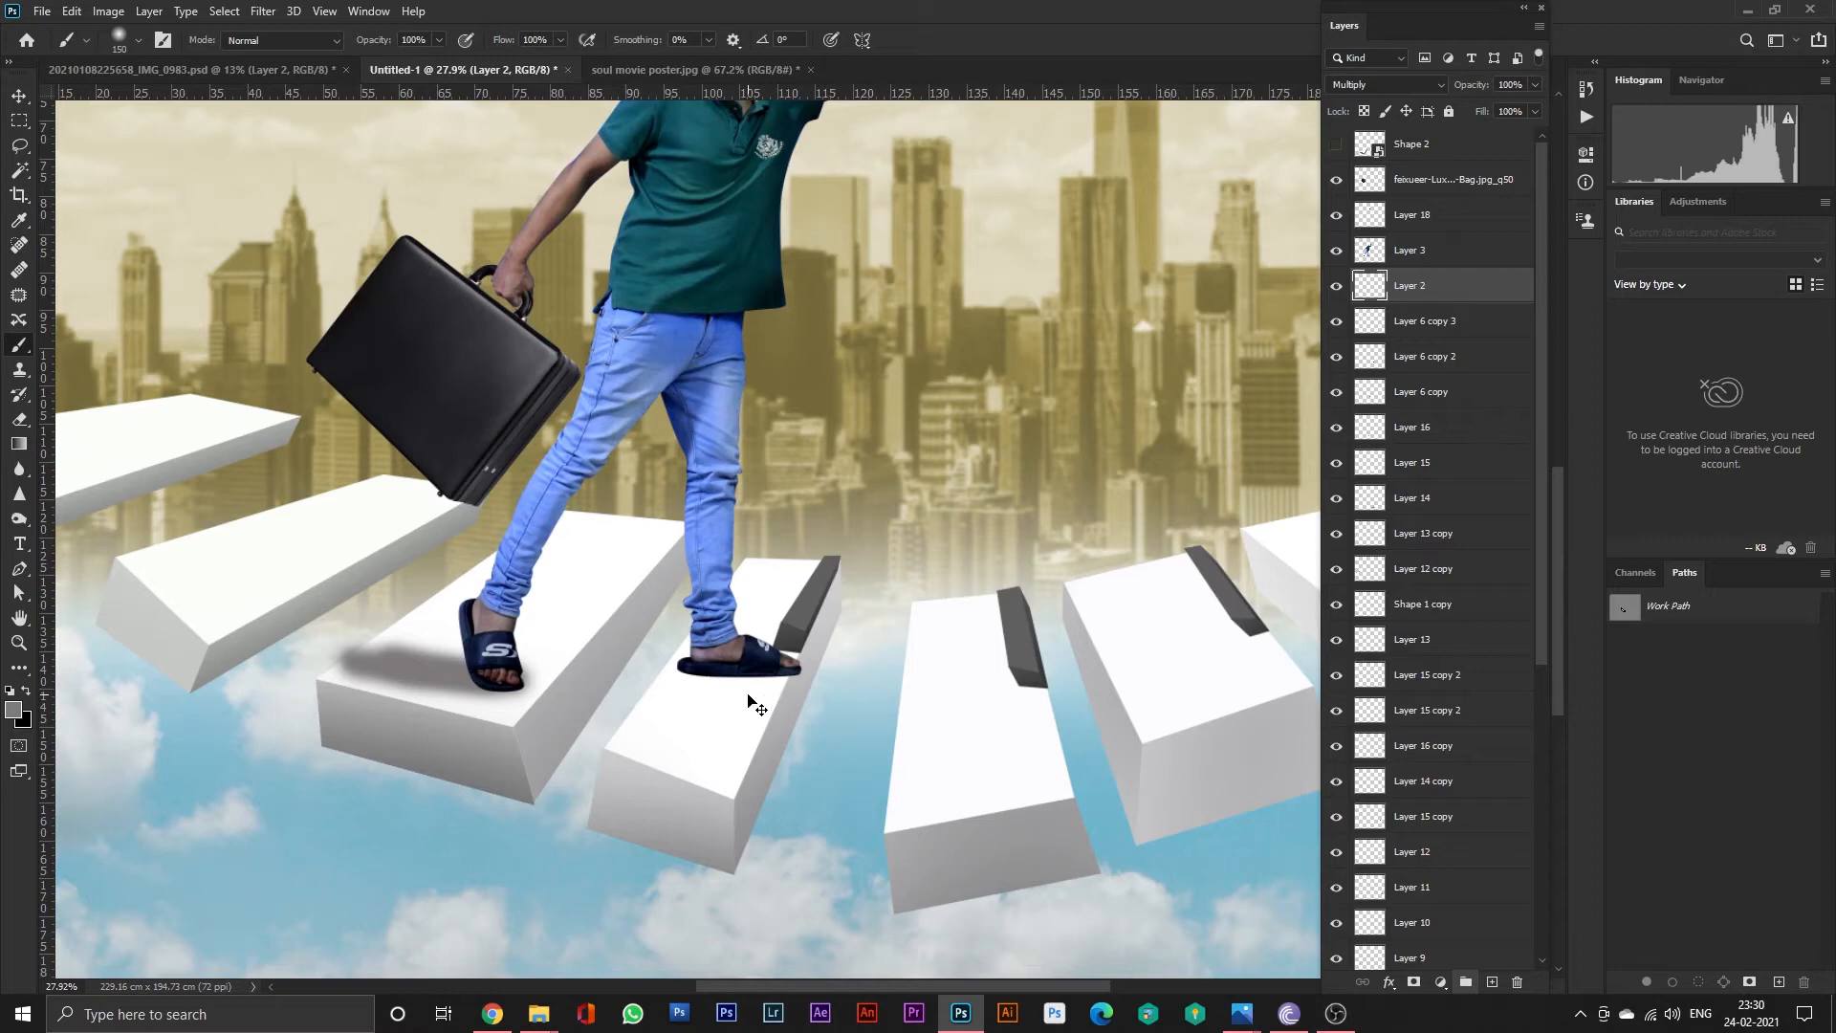
scroll(573, 642, "down", 2)
left_click_drag(573, 642, 719, 679)
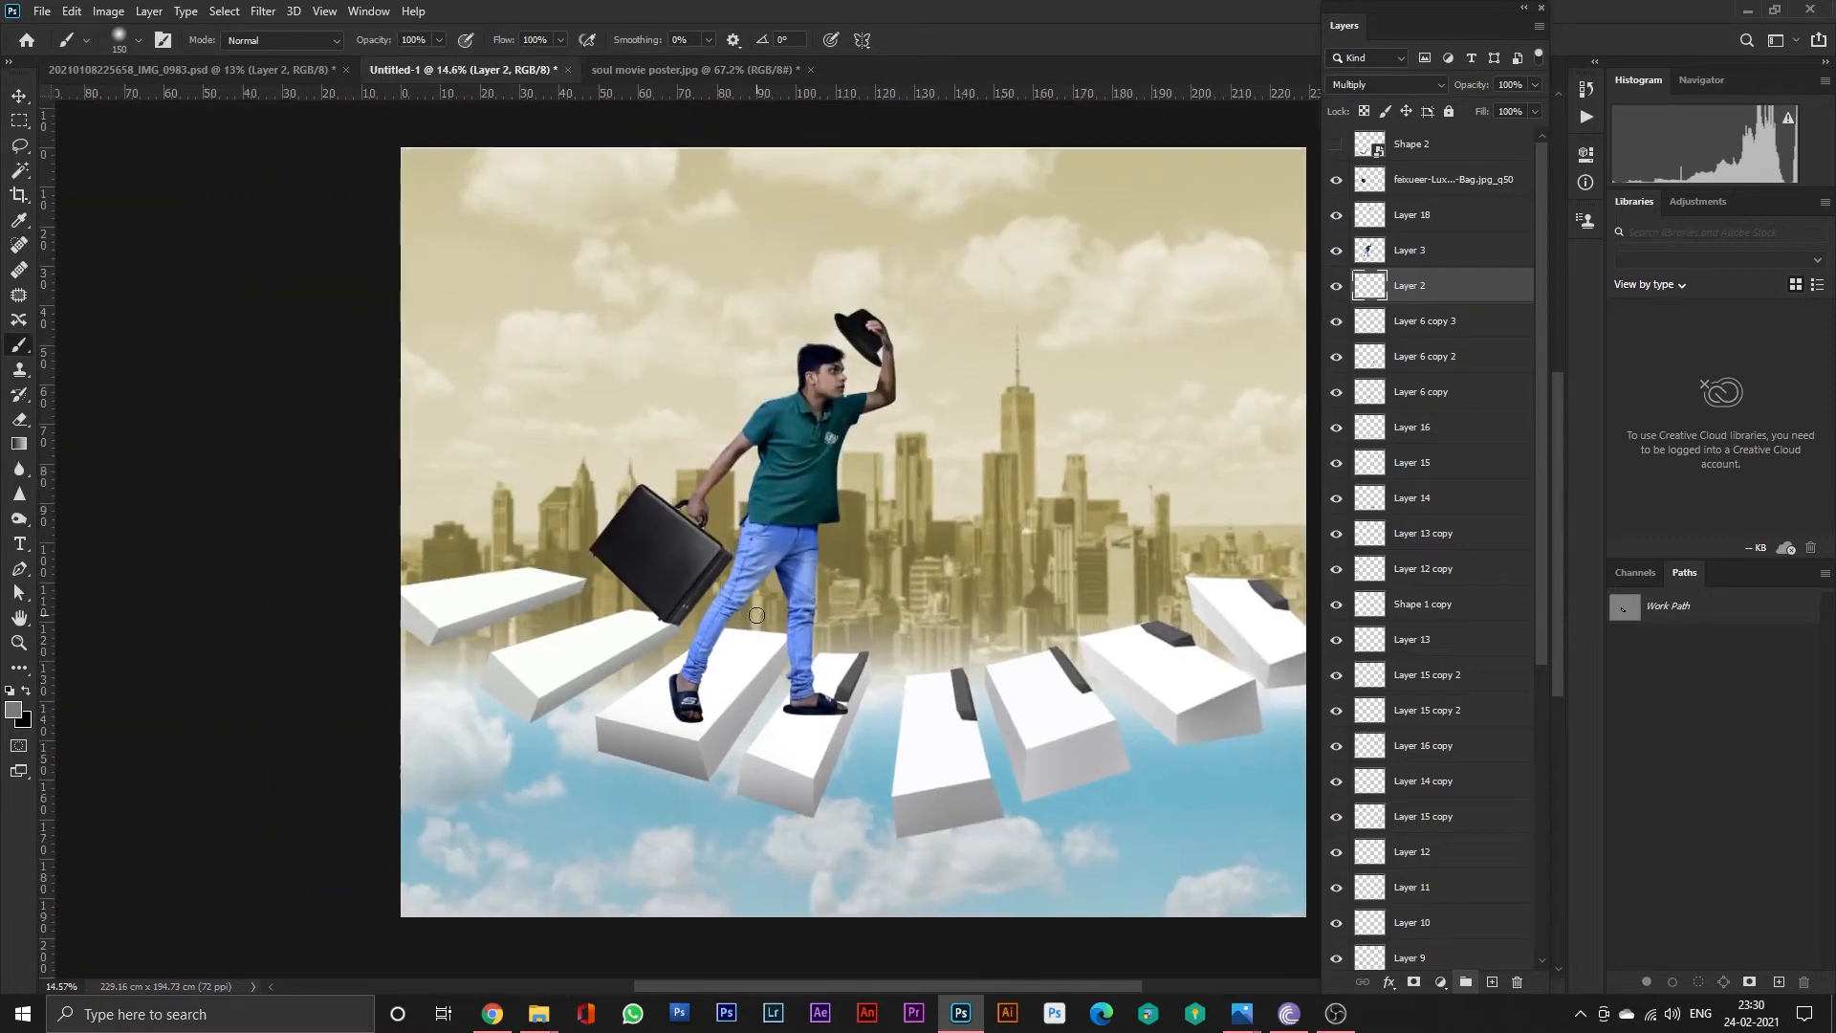
Flatten the Soft Round brush tip into a horizontal ellipse and enlarge the brush to 500 px.
right_click(756, 617)
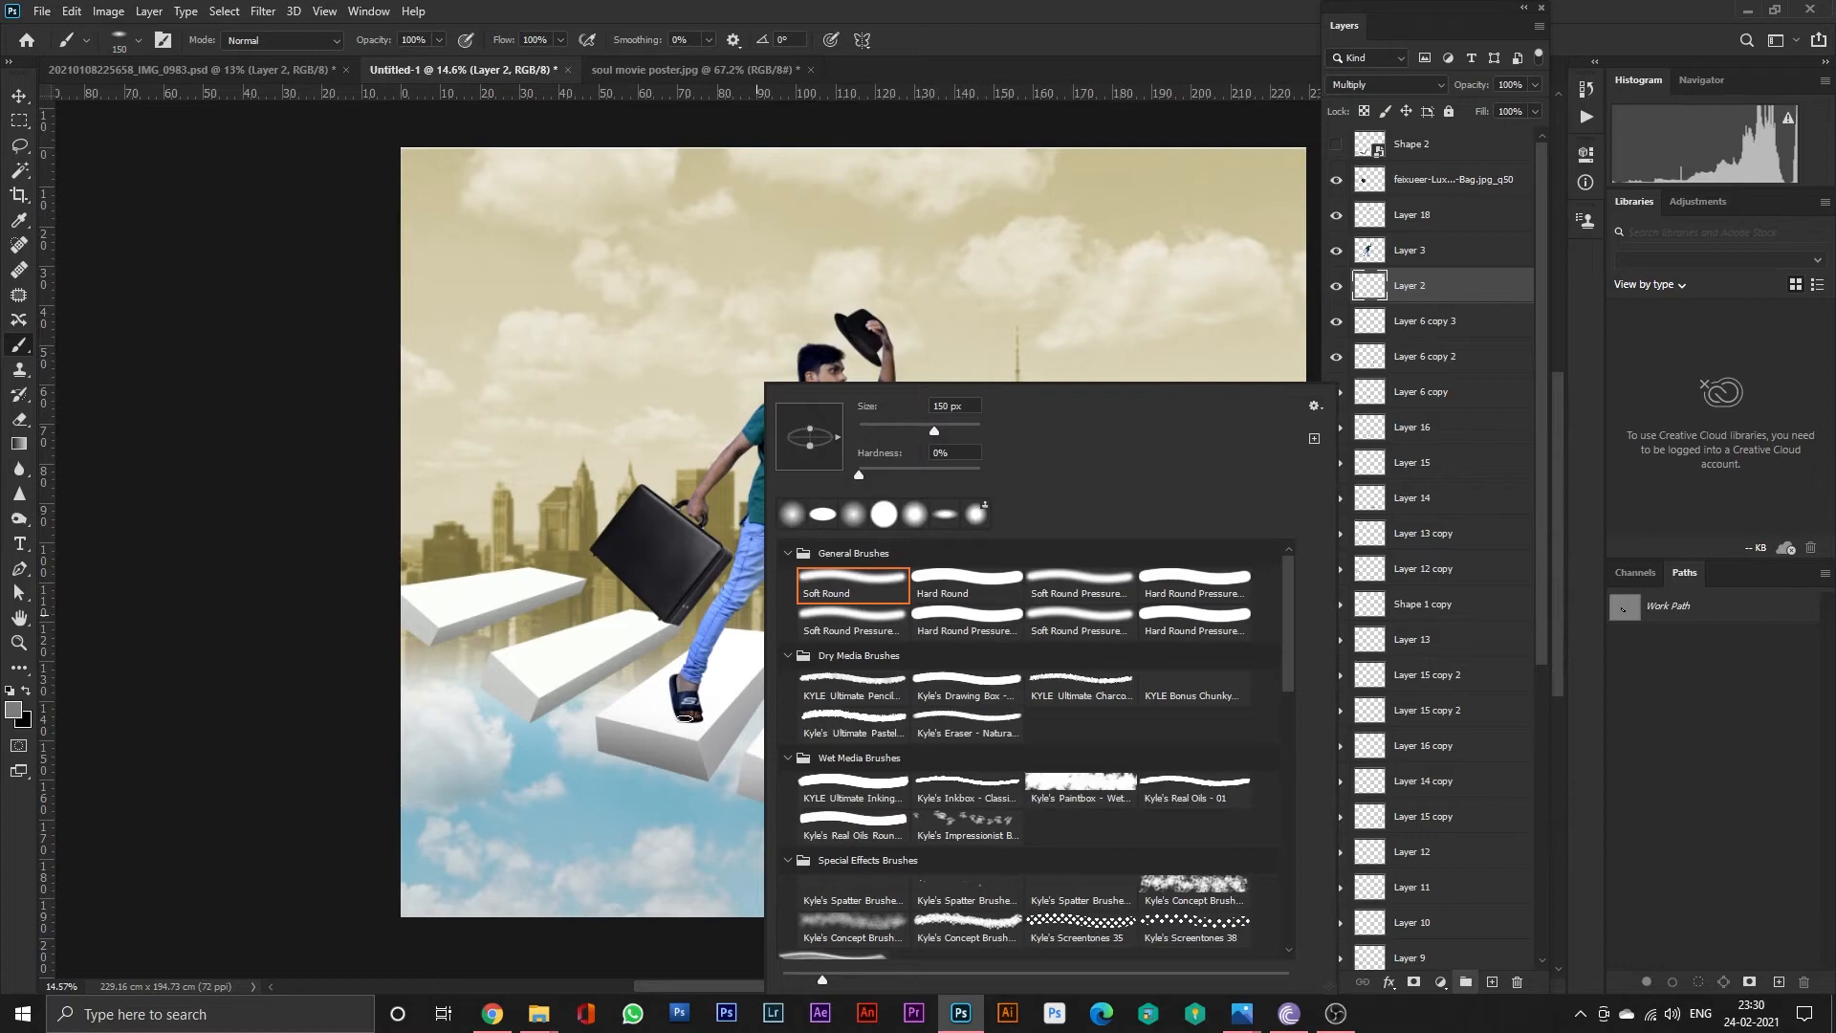
scroll(678, 724, "up", 3)
left_click(677, 724)
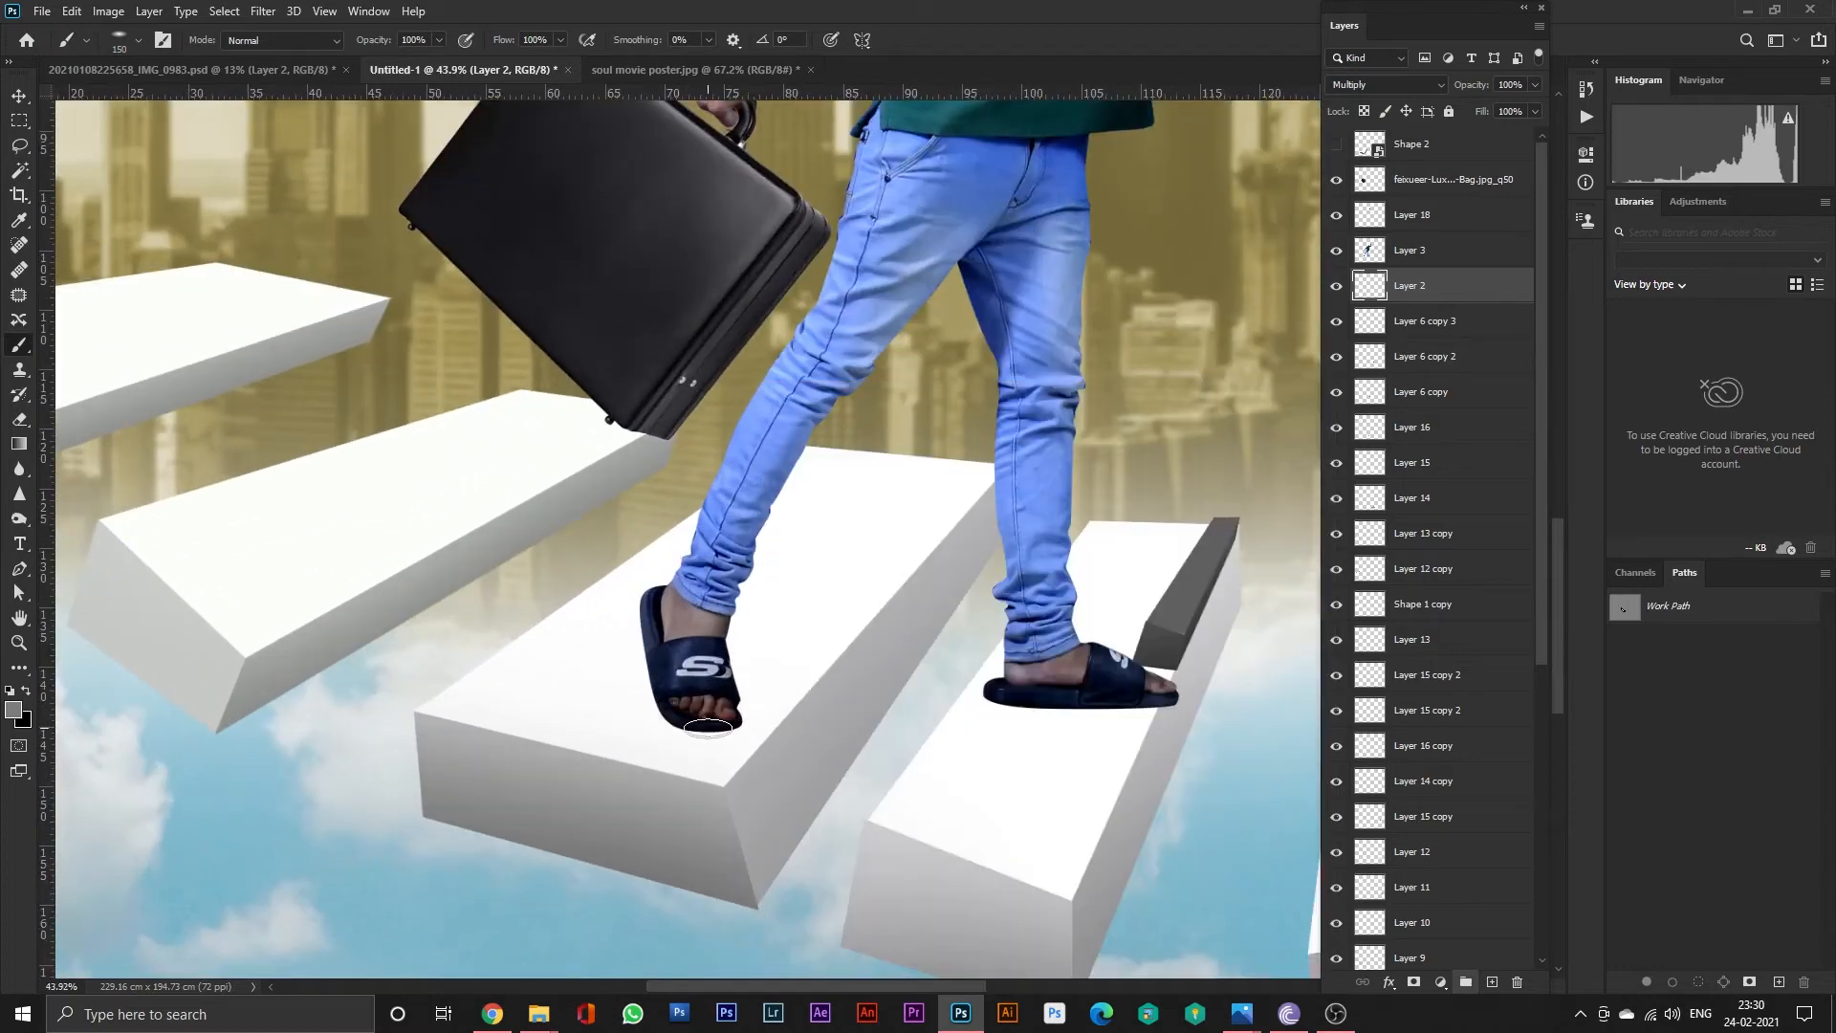
key("bracketright")
key("bracketright")
key("bracketright")
key("bracketright")
key("bracketright")
key("bracketright")
Paint soft elliptical shadows on the white keys under the man's rear and front slippers.
left_click(670, 706)
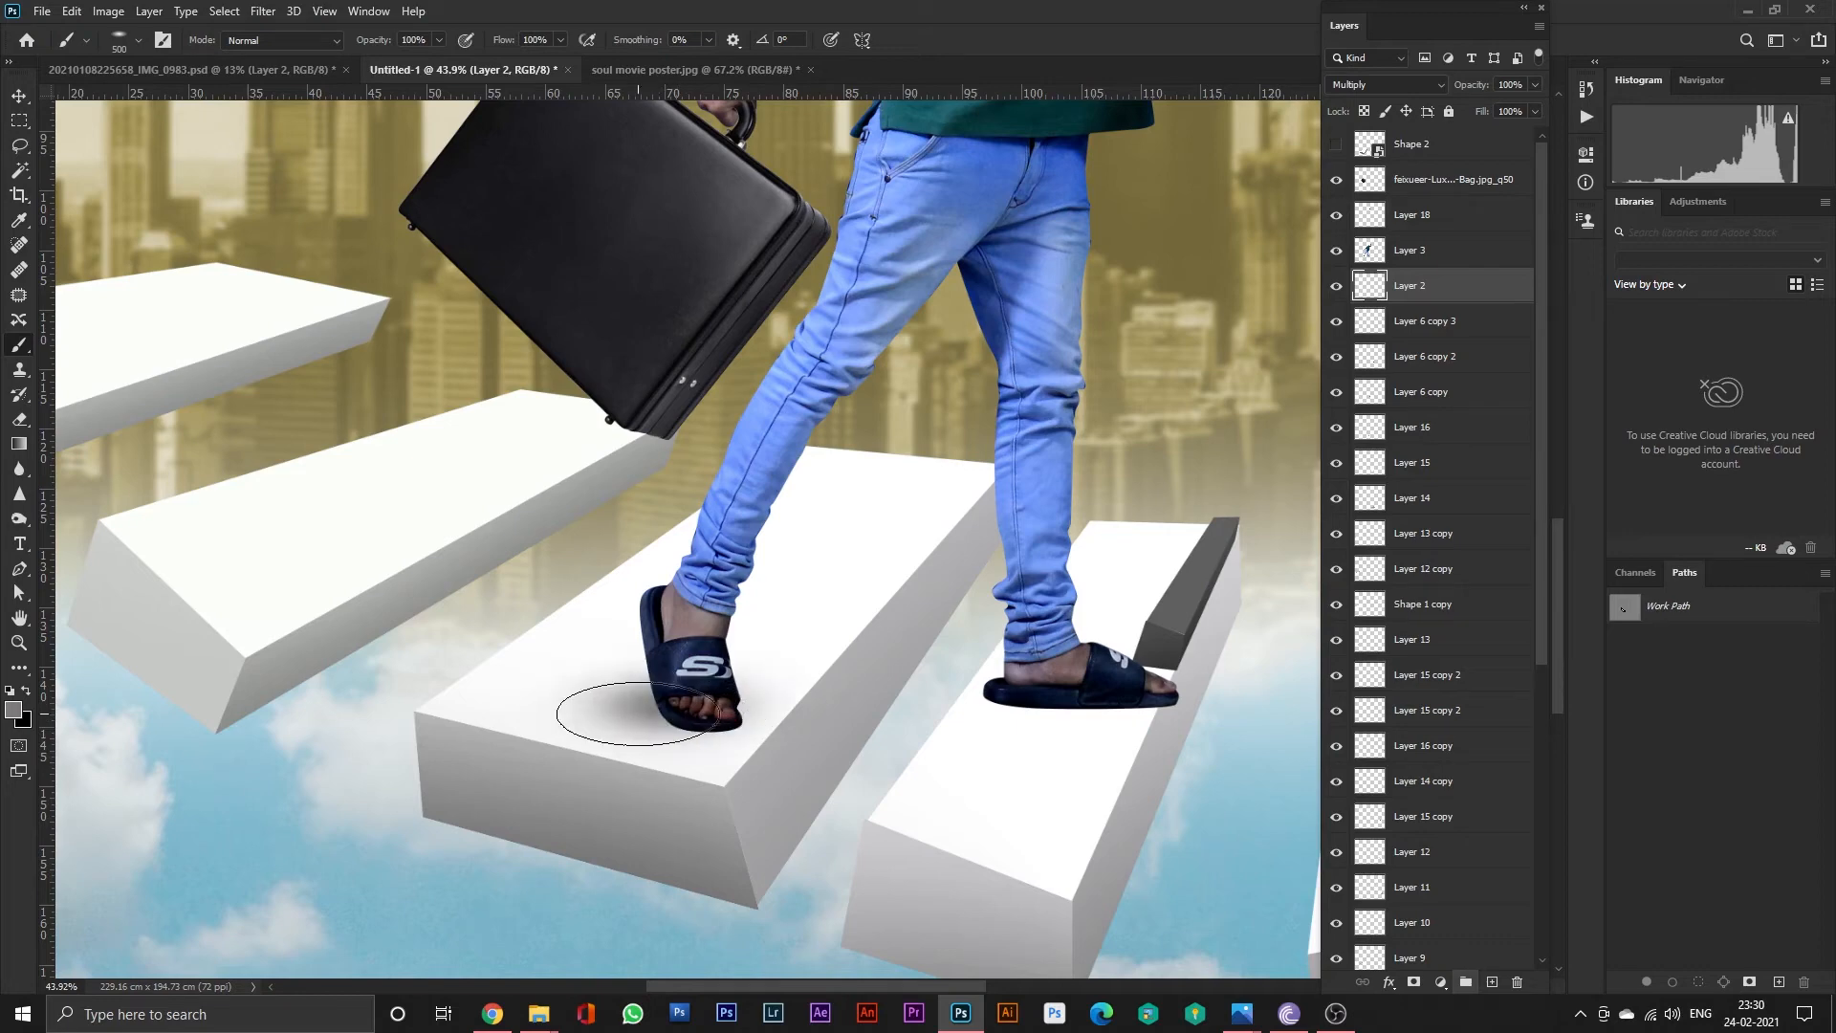
left_click_drag(1086, 705, 976, 703)
scroll(977, 703, "down", 3)
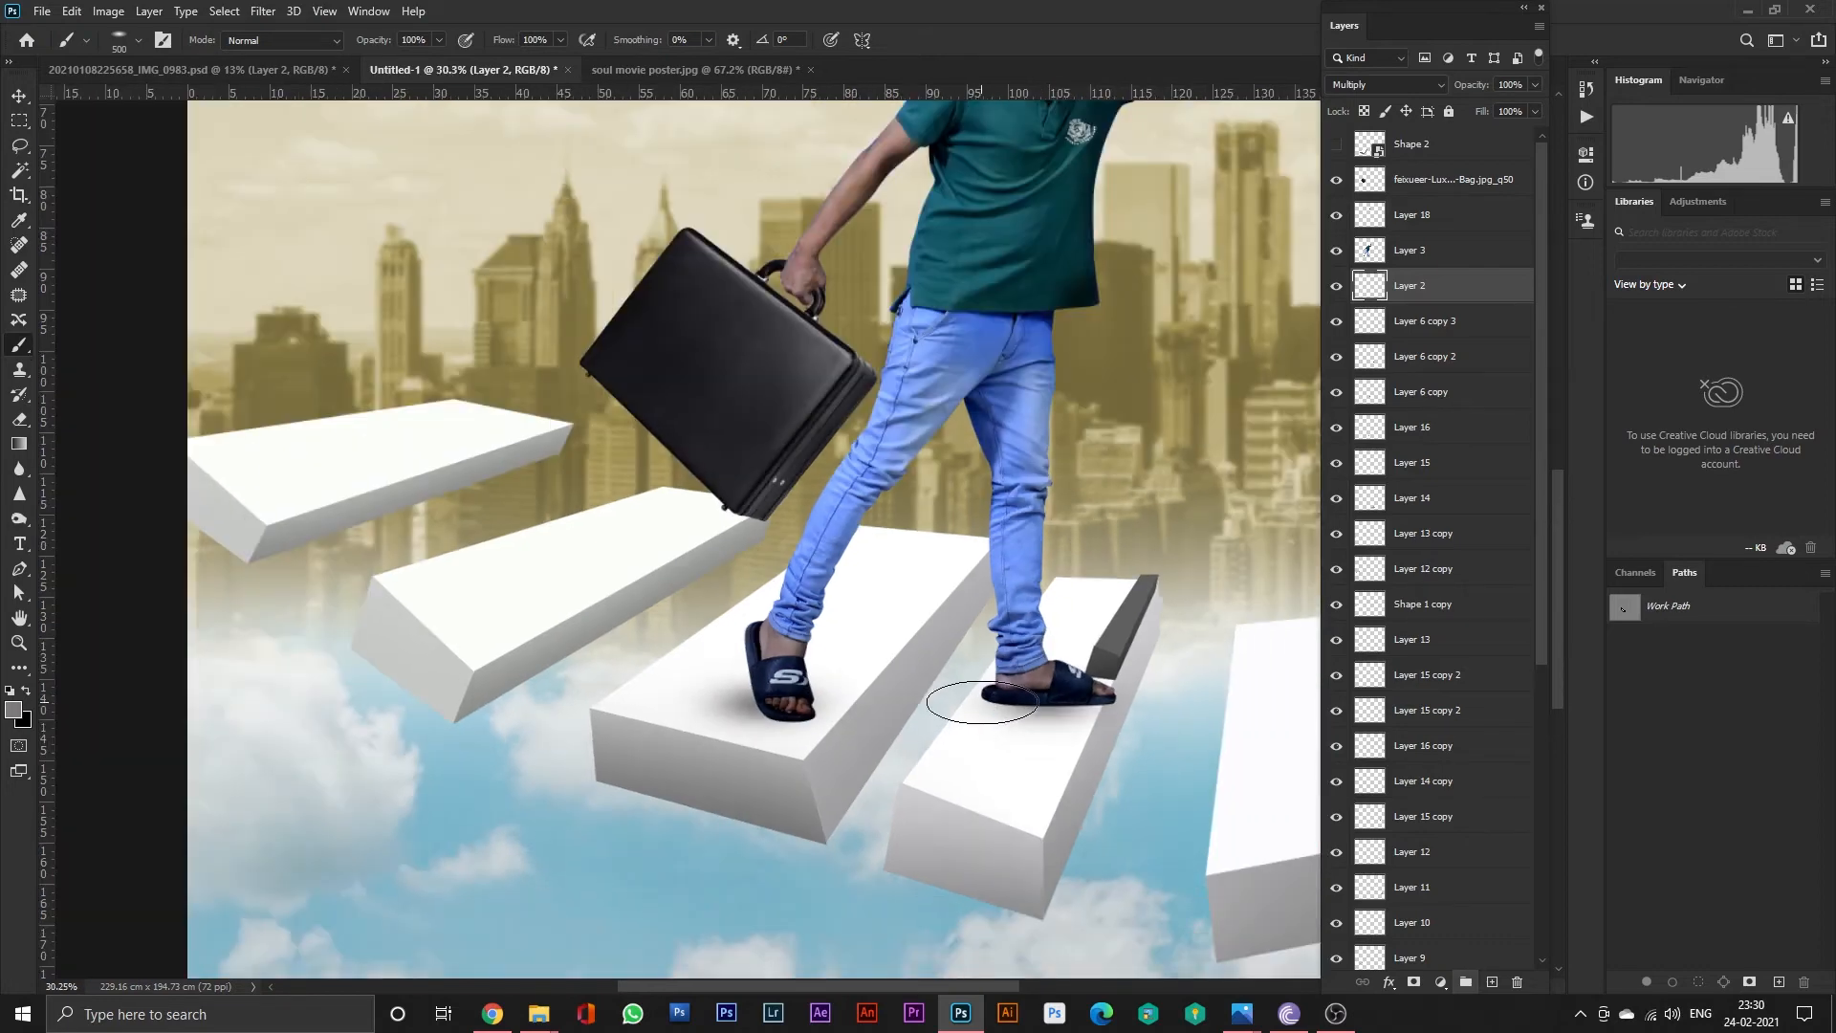
key("e")
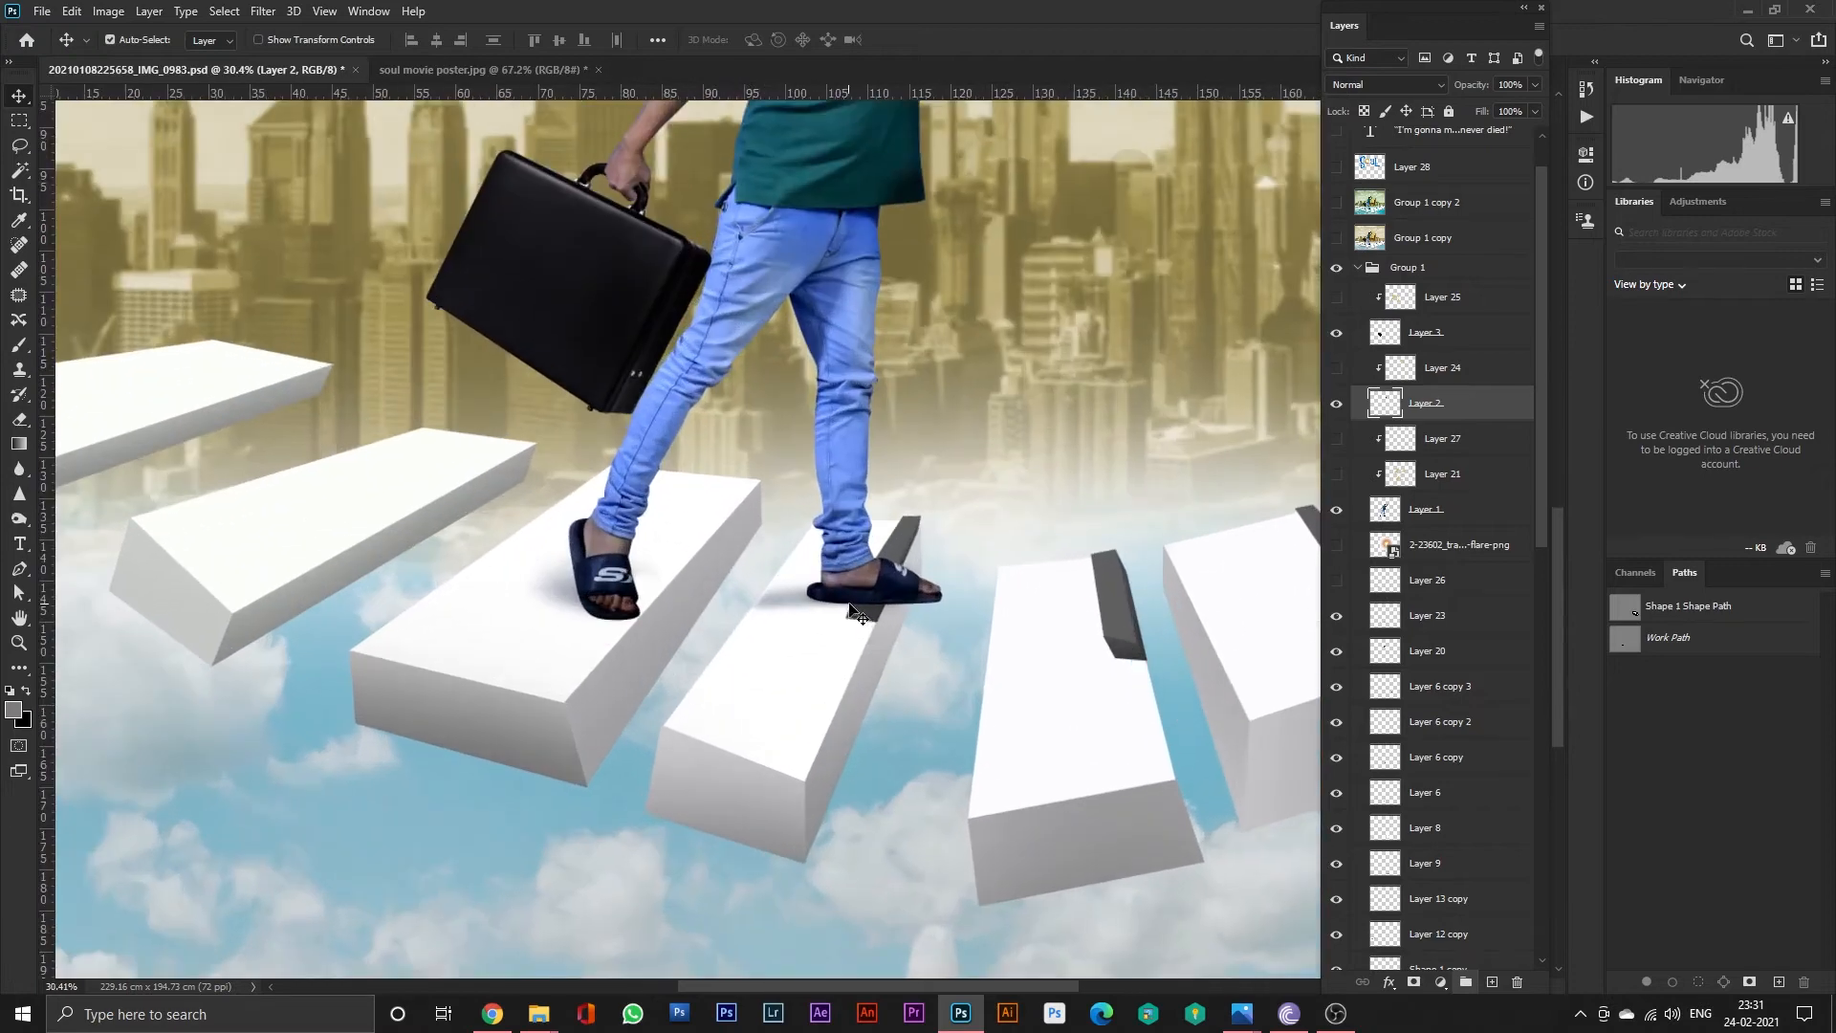
left_click(852, 614)
scroll(851, 631, "down", 3)
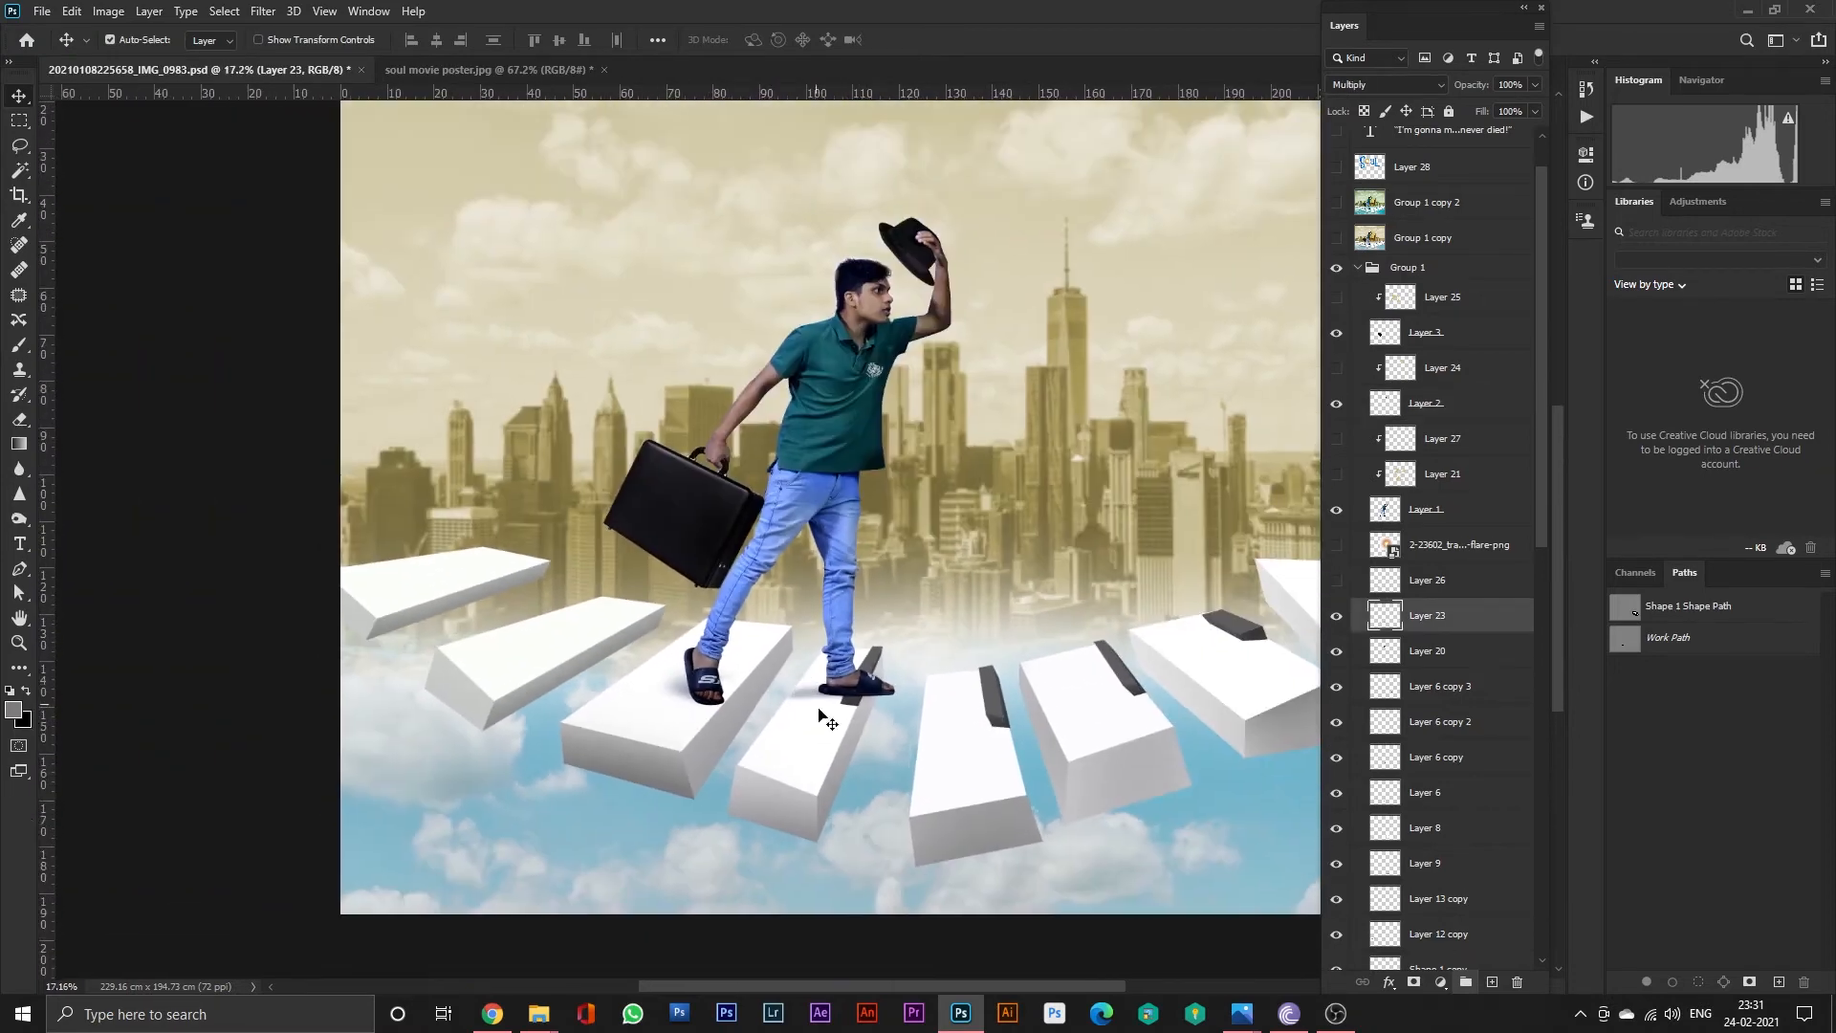
scroll(854, 701, "down", 2)
scroll(1258, 737, "right", 3)
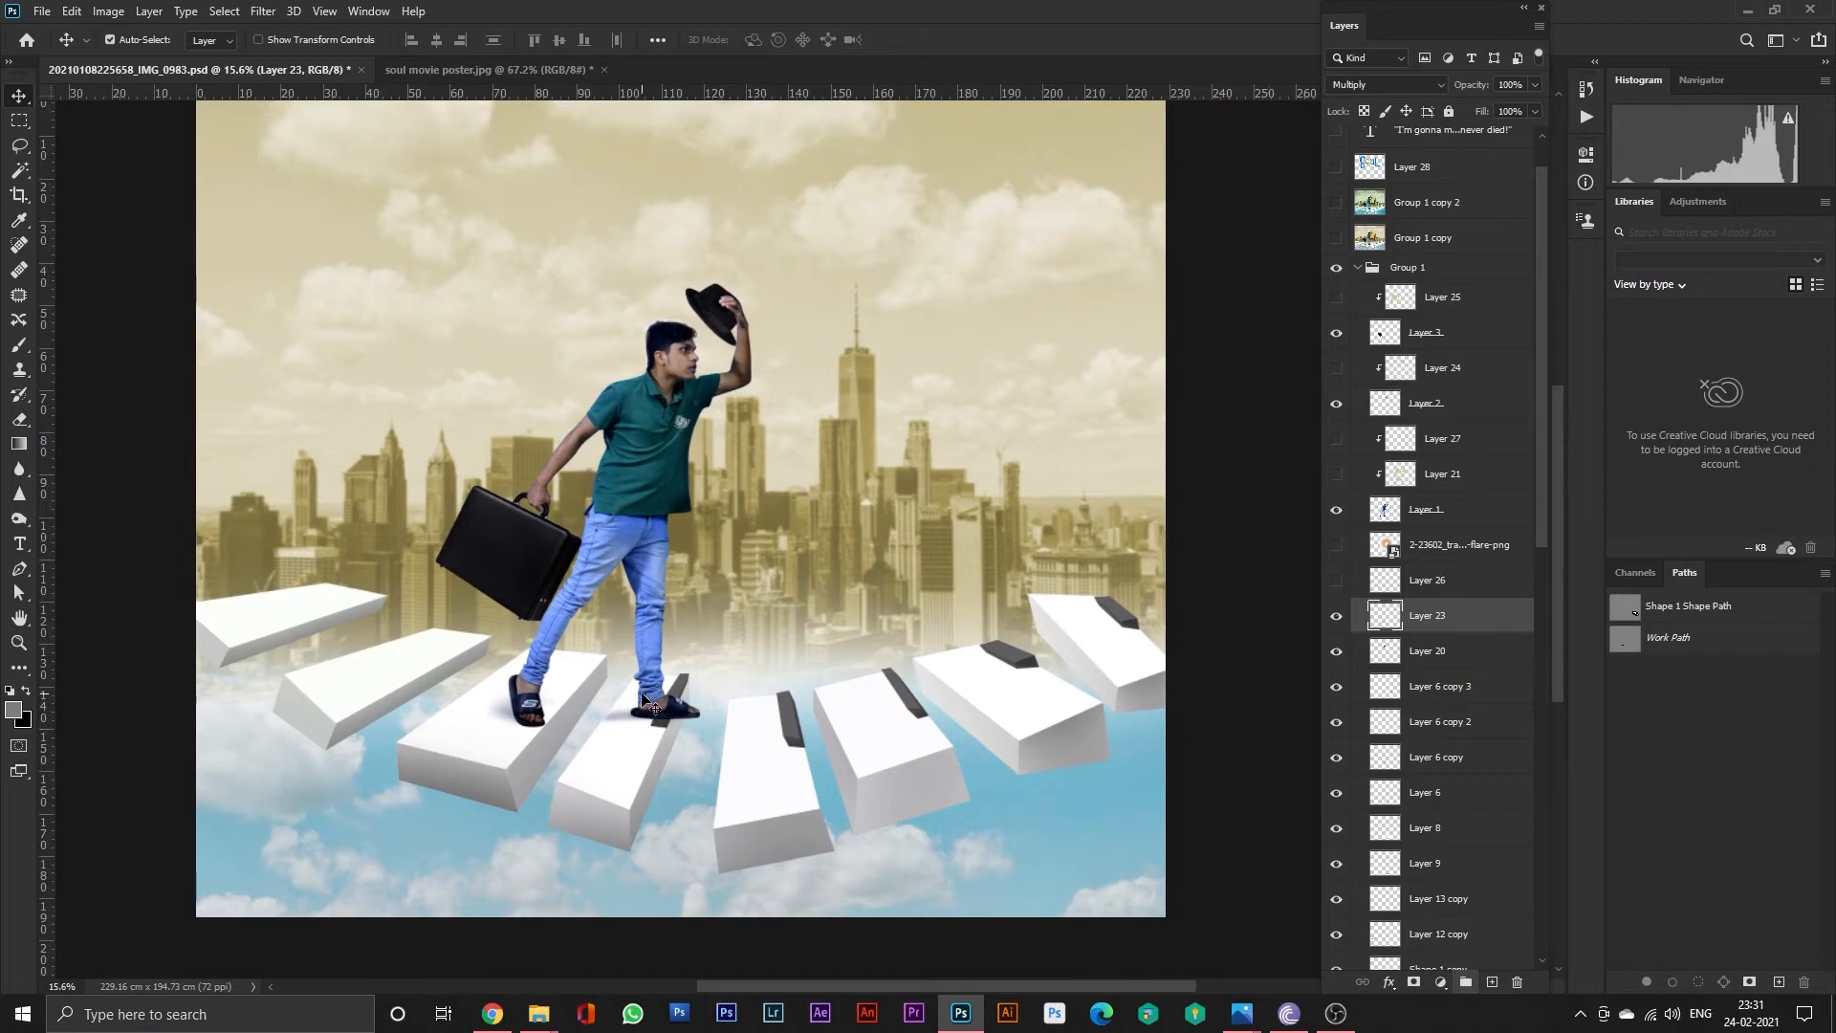
scroll(567, 717, "down", 1)
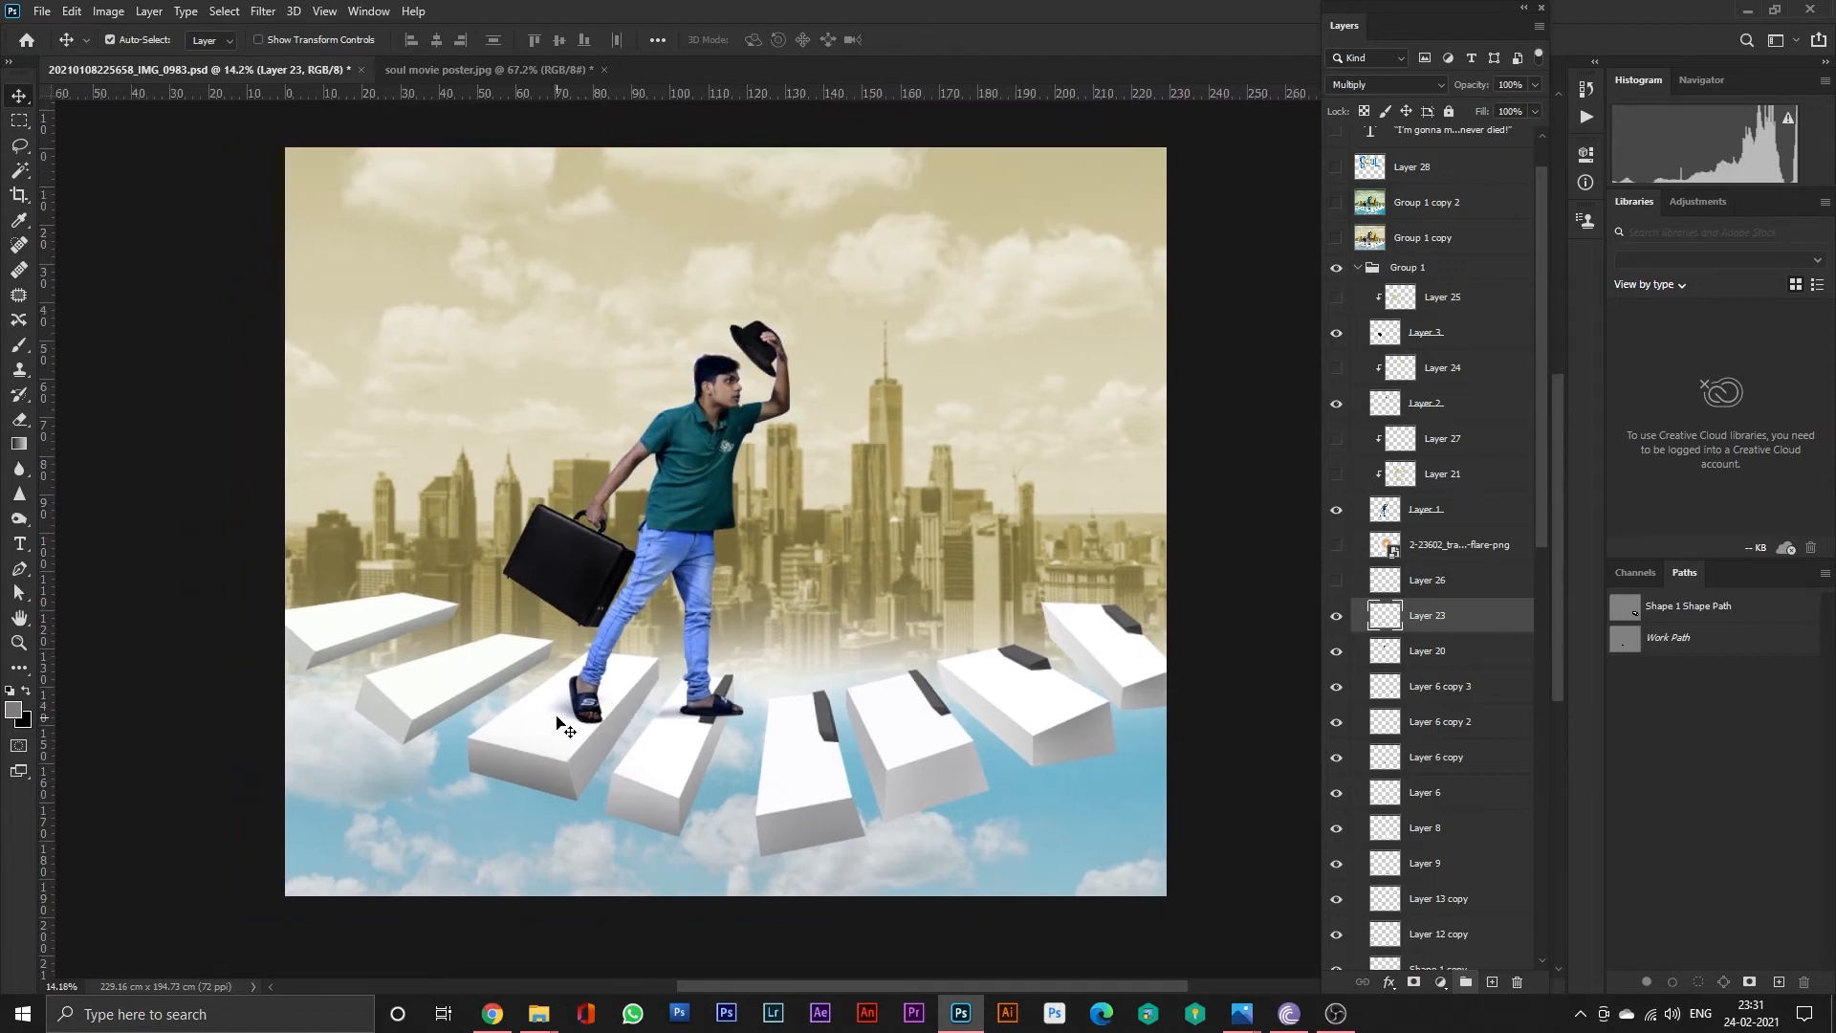
key("ctrl")
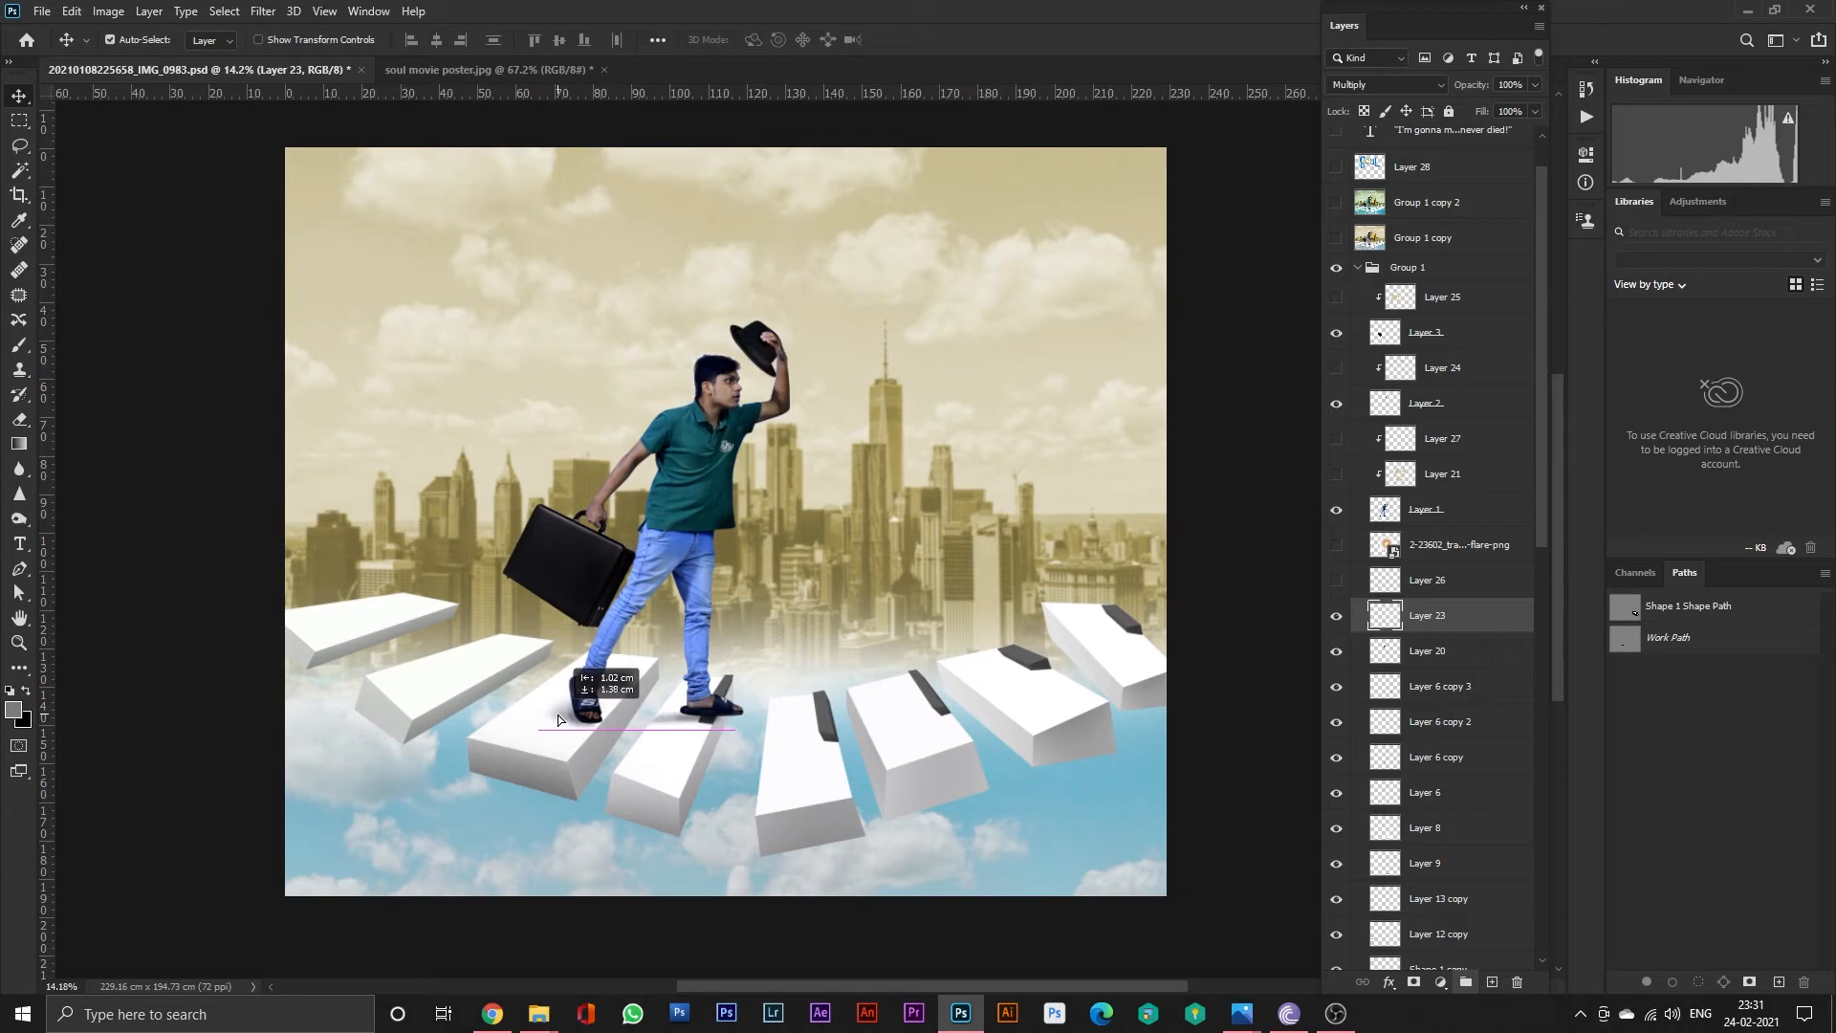
scroll(560, 713, "down", 2)
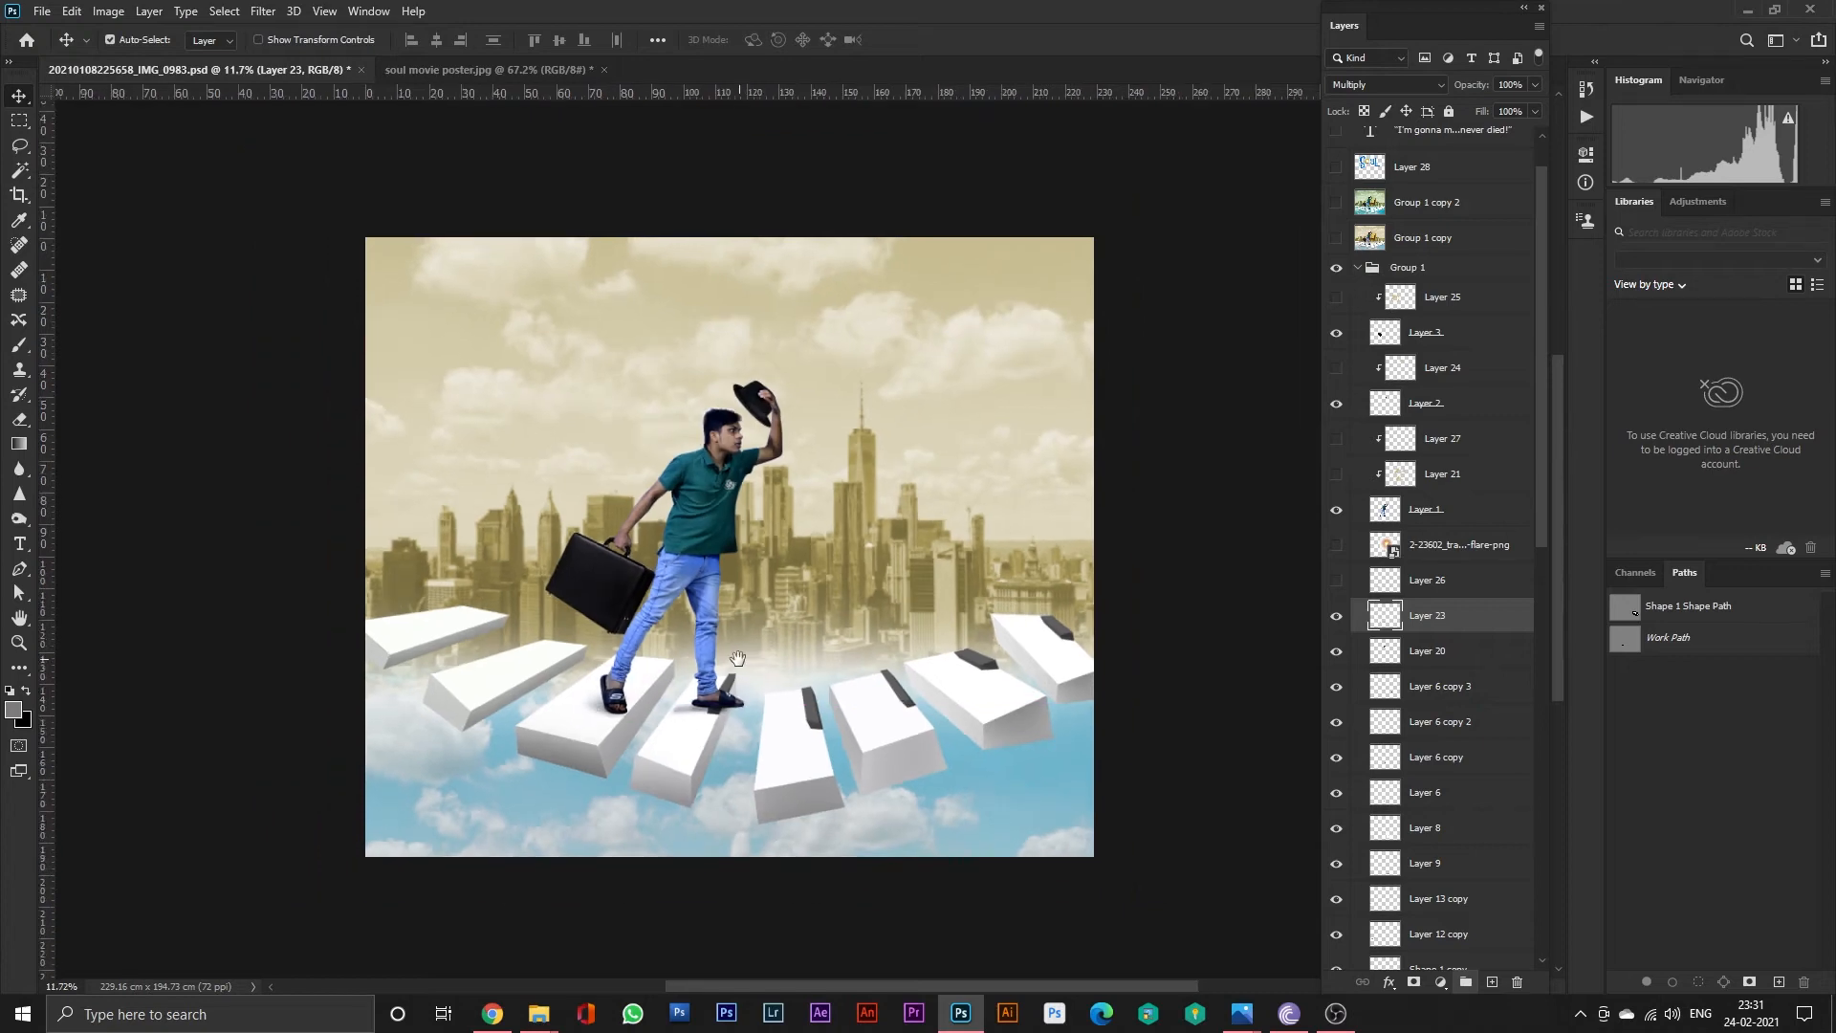
left_click_drag(794, 704, 860, 771)
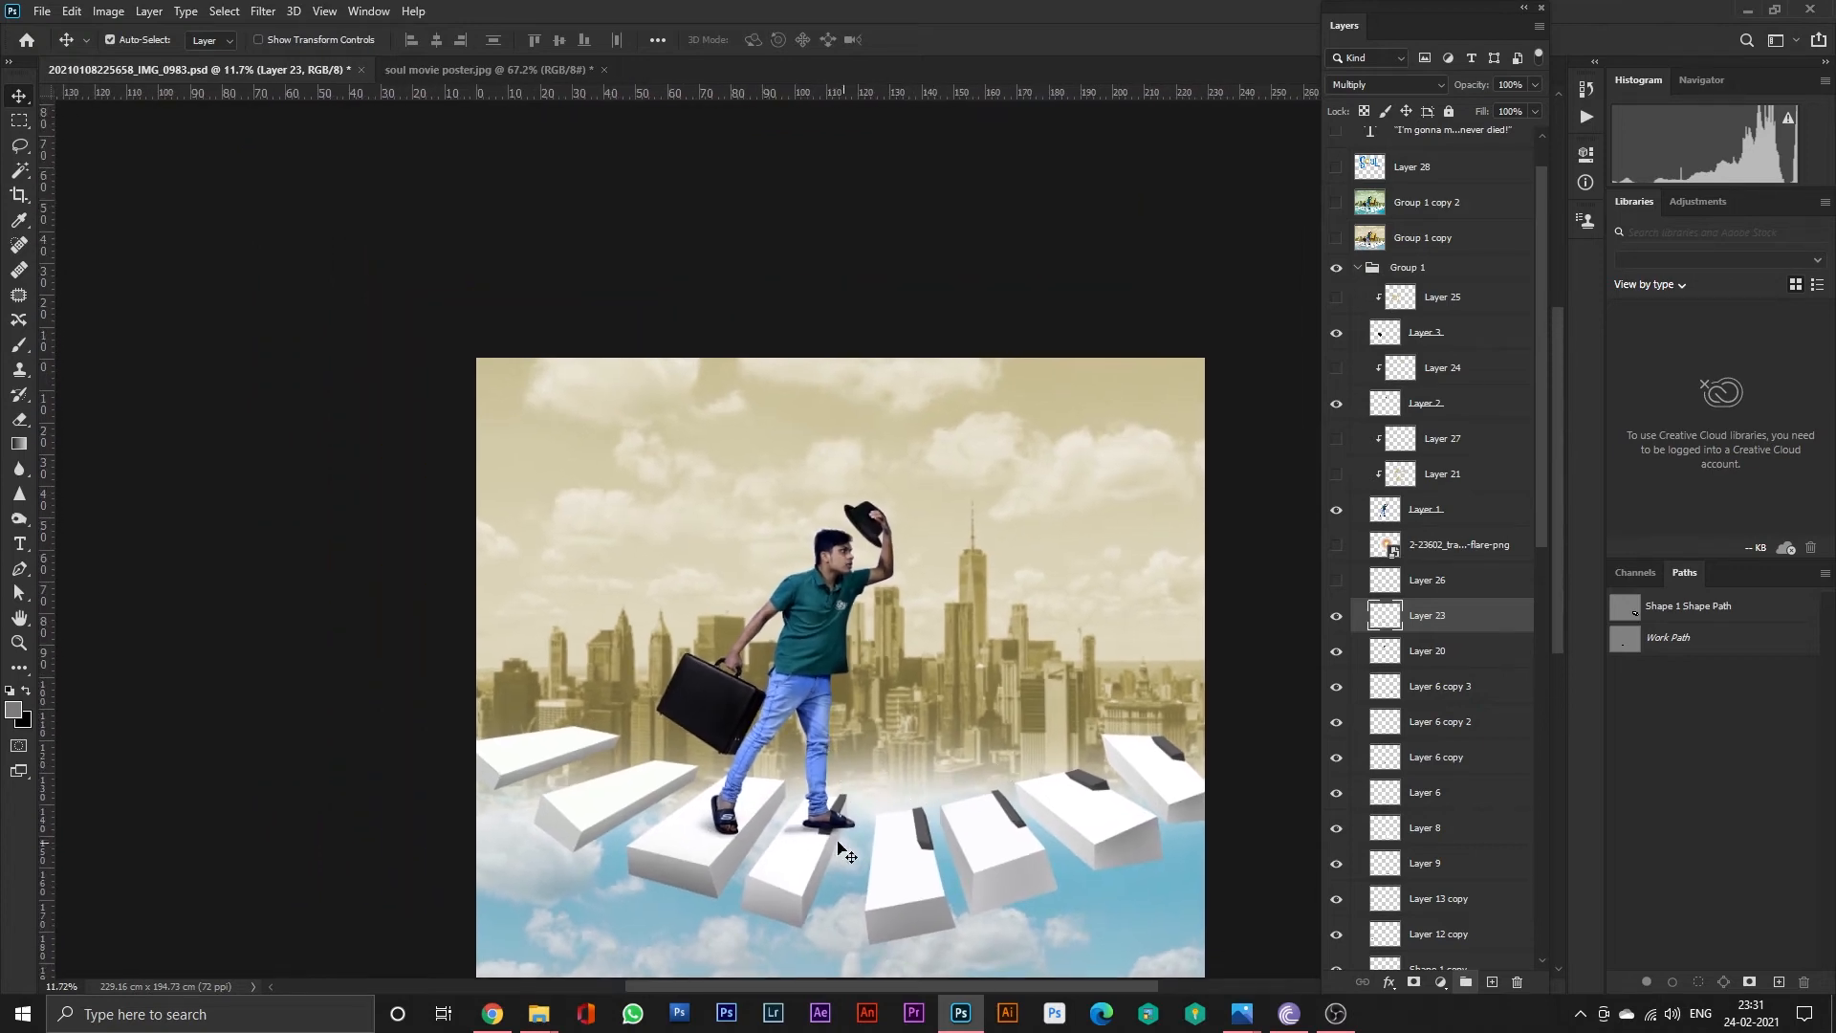
scroll(656, 813, "up", 1)
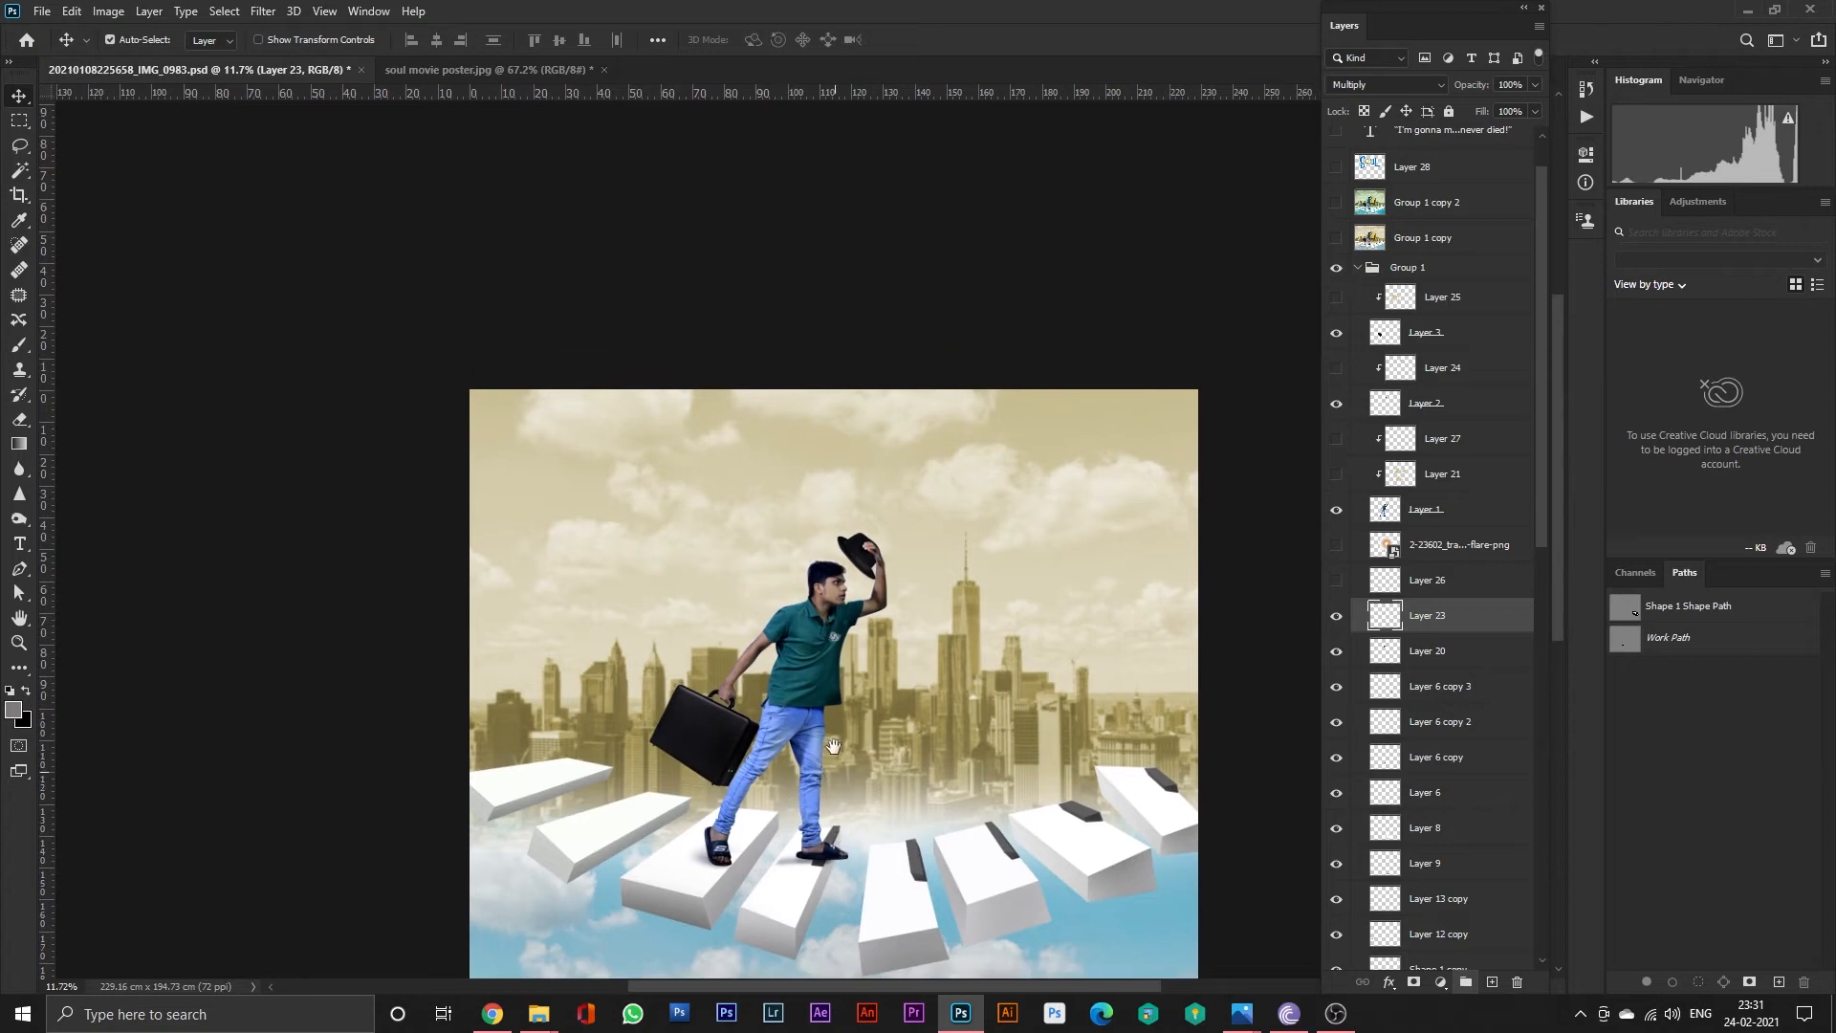
scroll(841, 841, "down", 3)
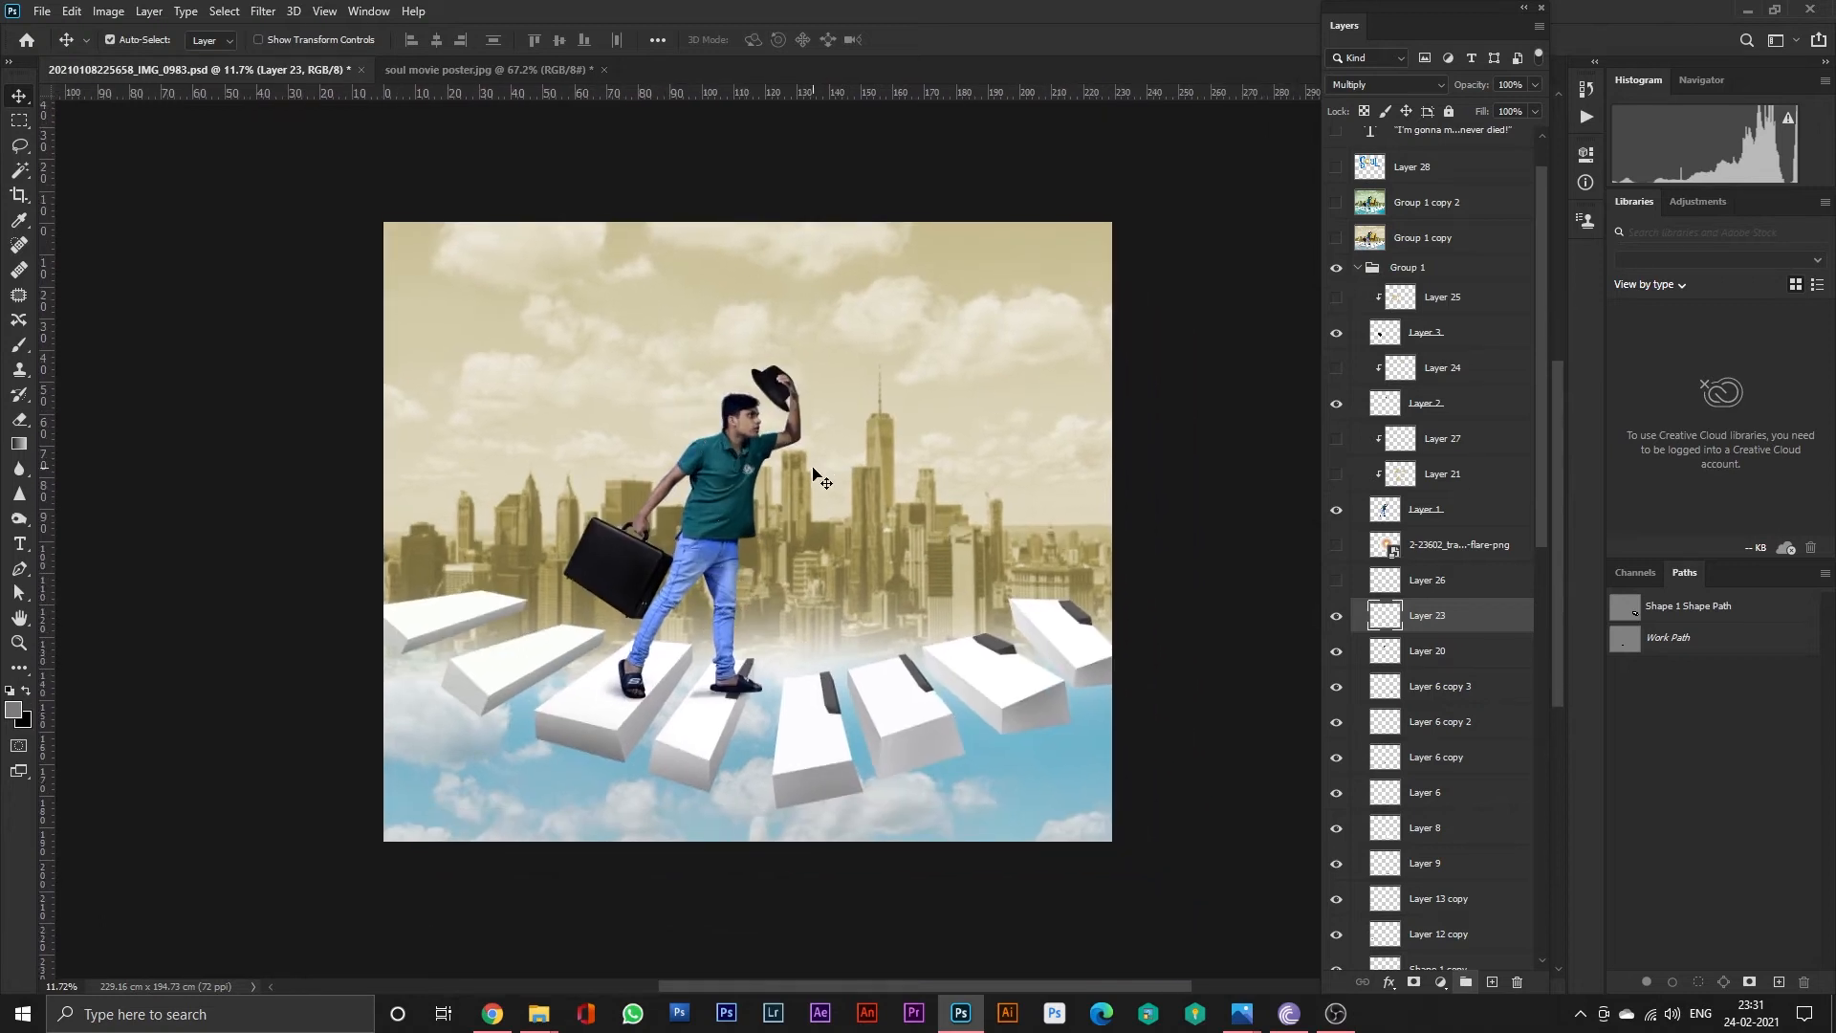
left_click(503, 70)
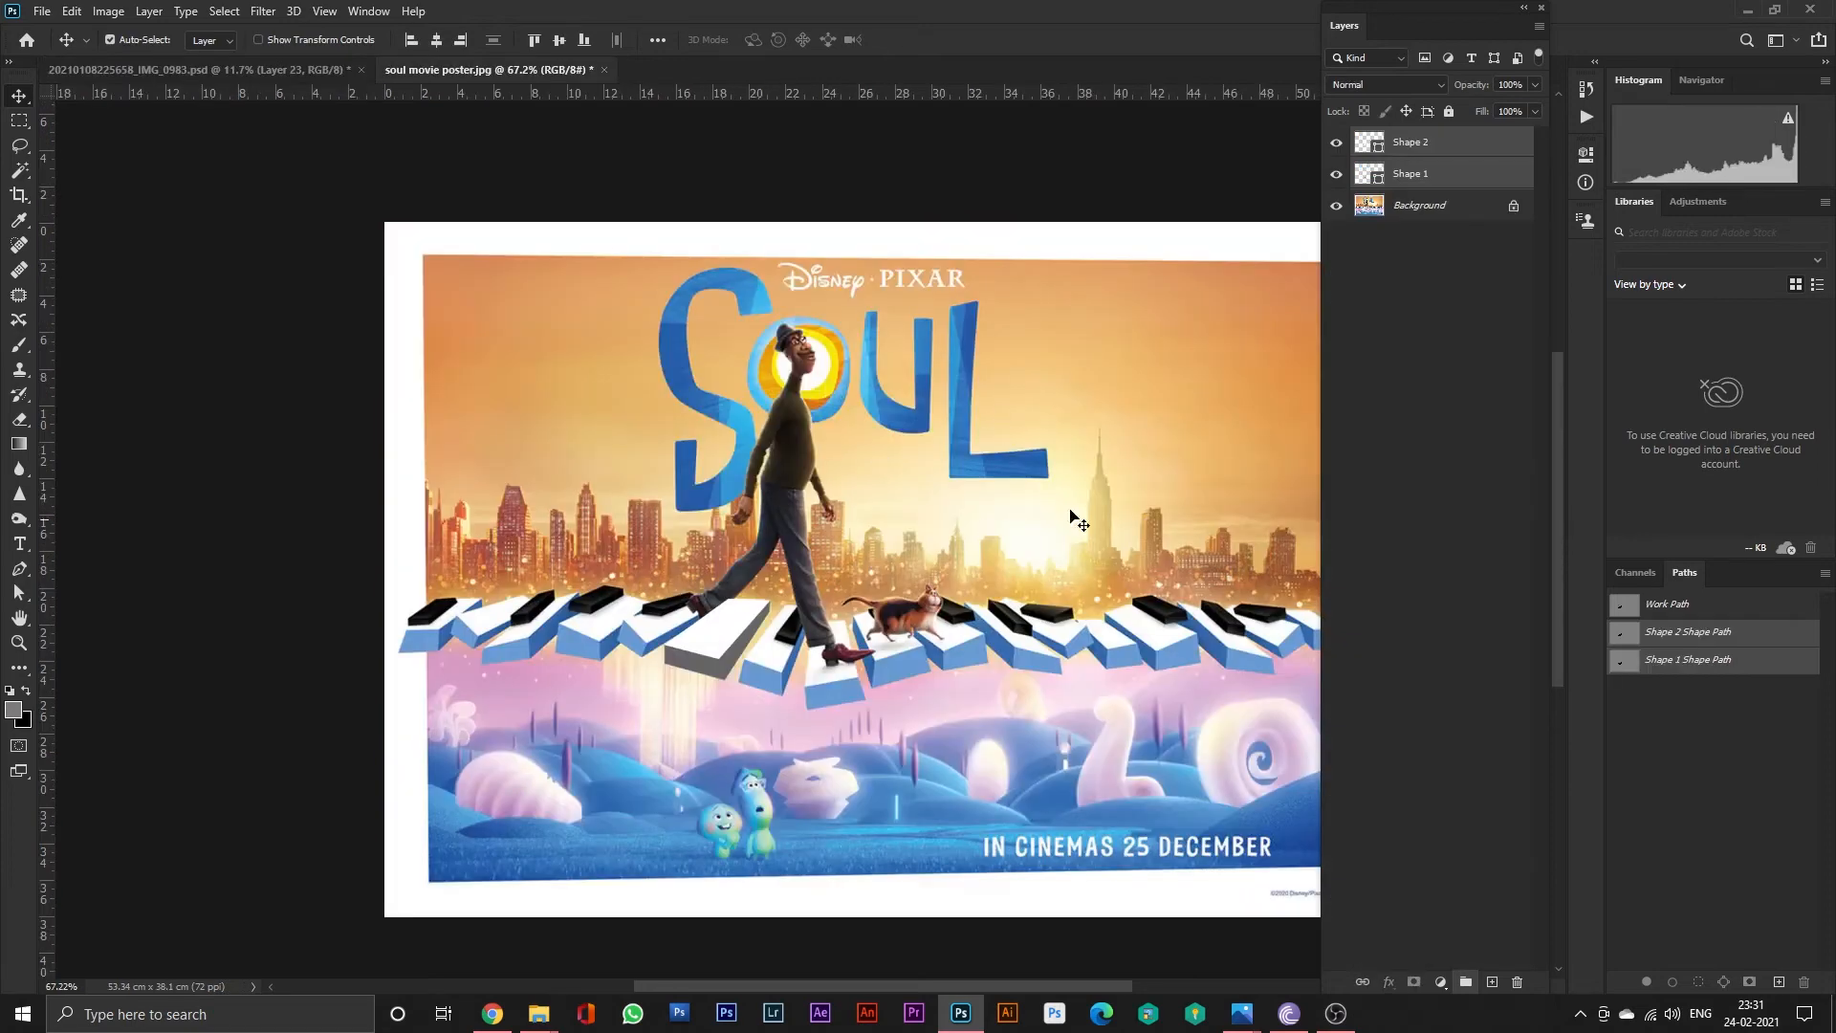
left_click(270, 70)
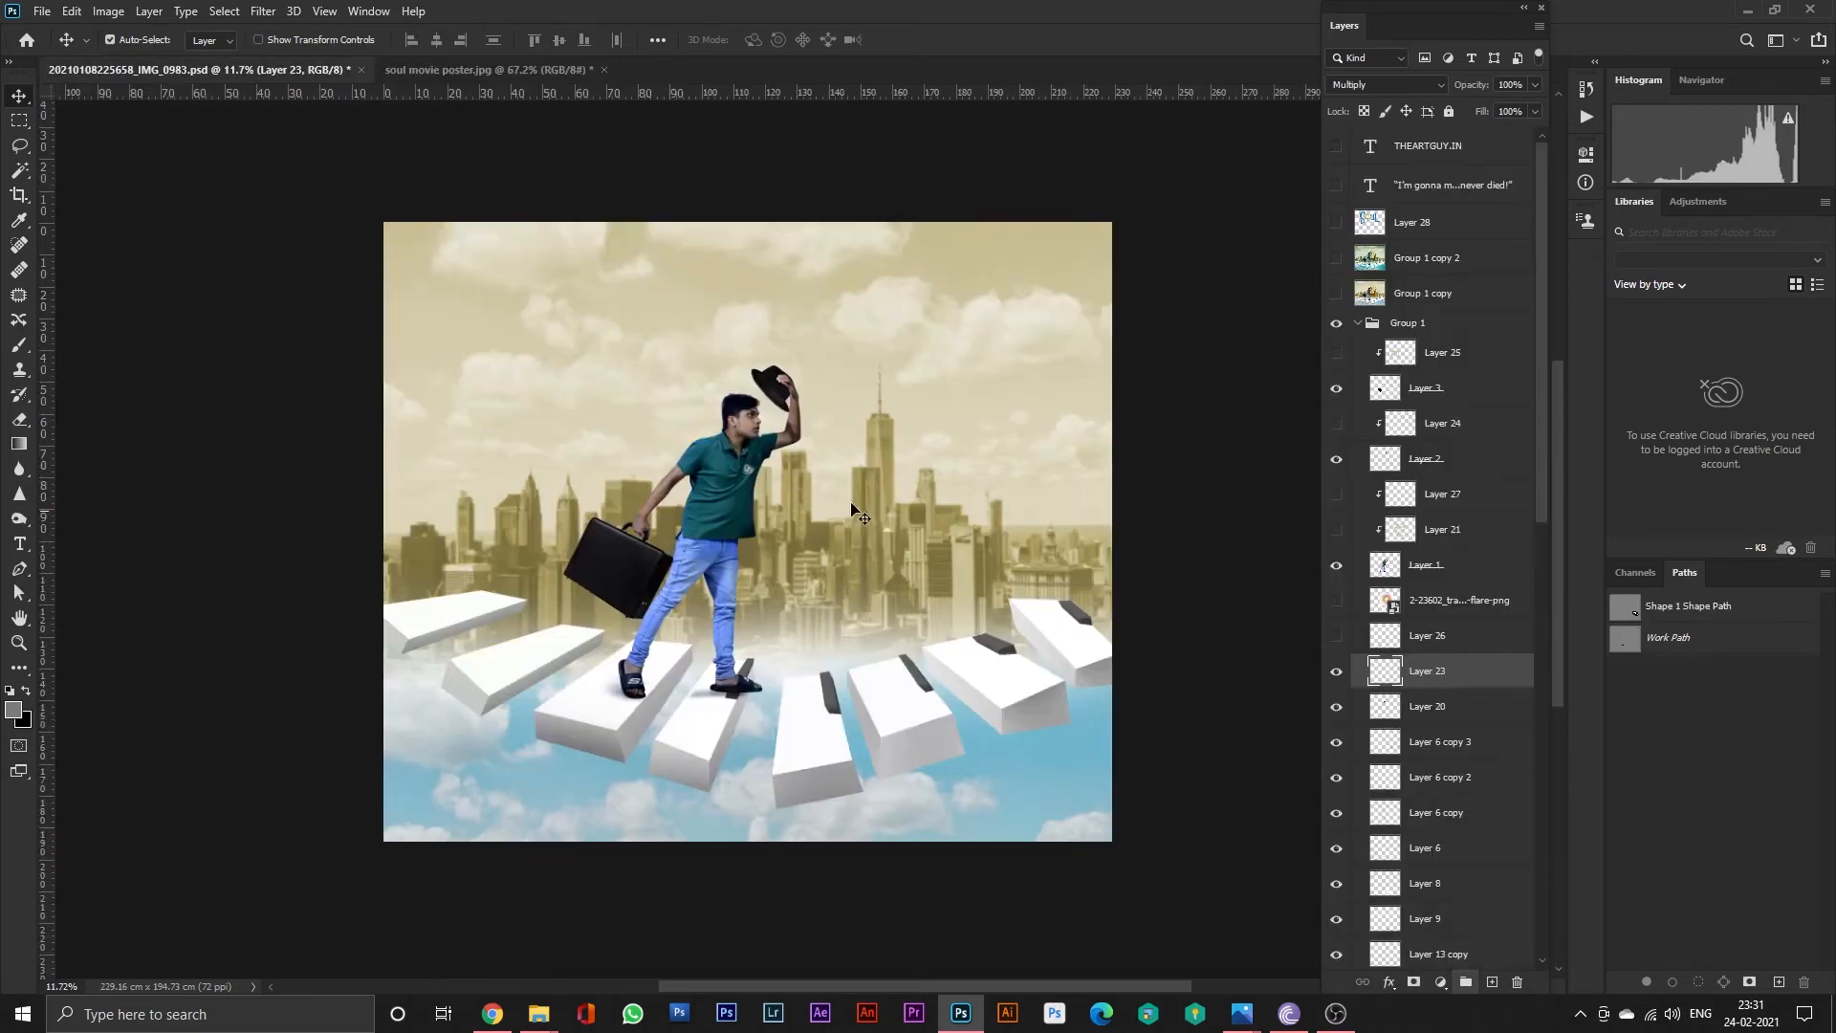
Show the lens flare layer and set its blend mode to Normal, trying and undoing a move away from the man.
left_click(1337, 602)
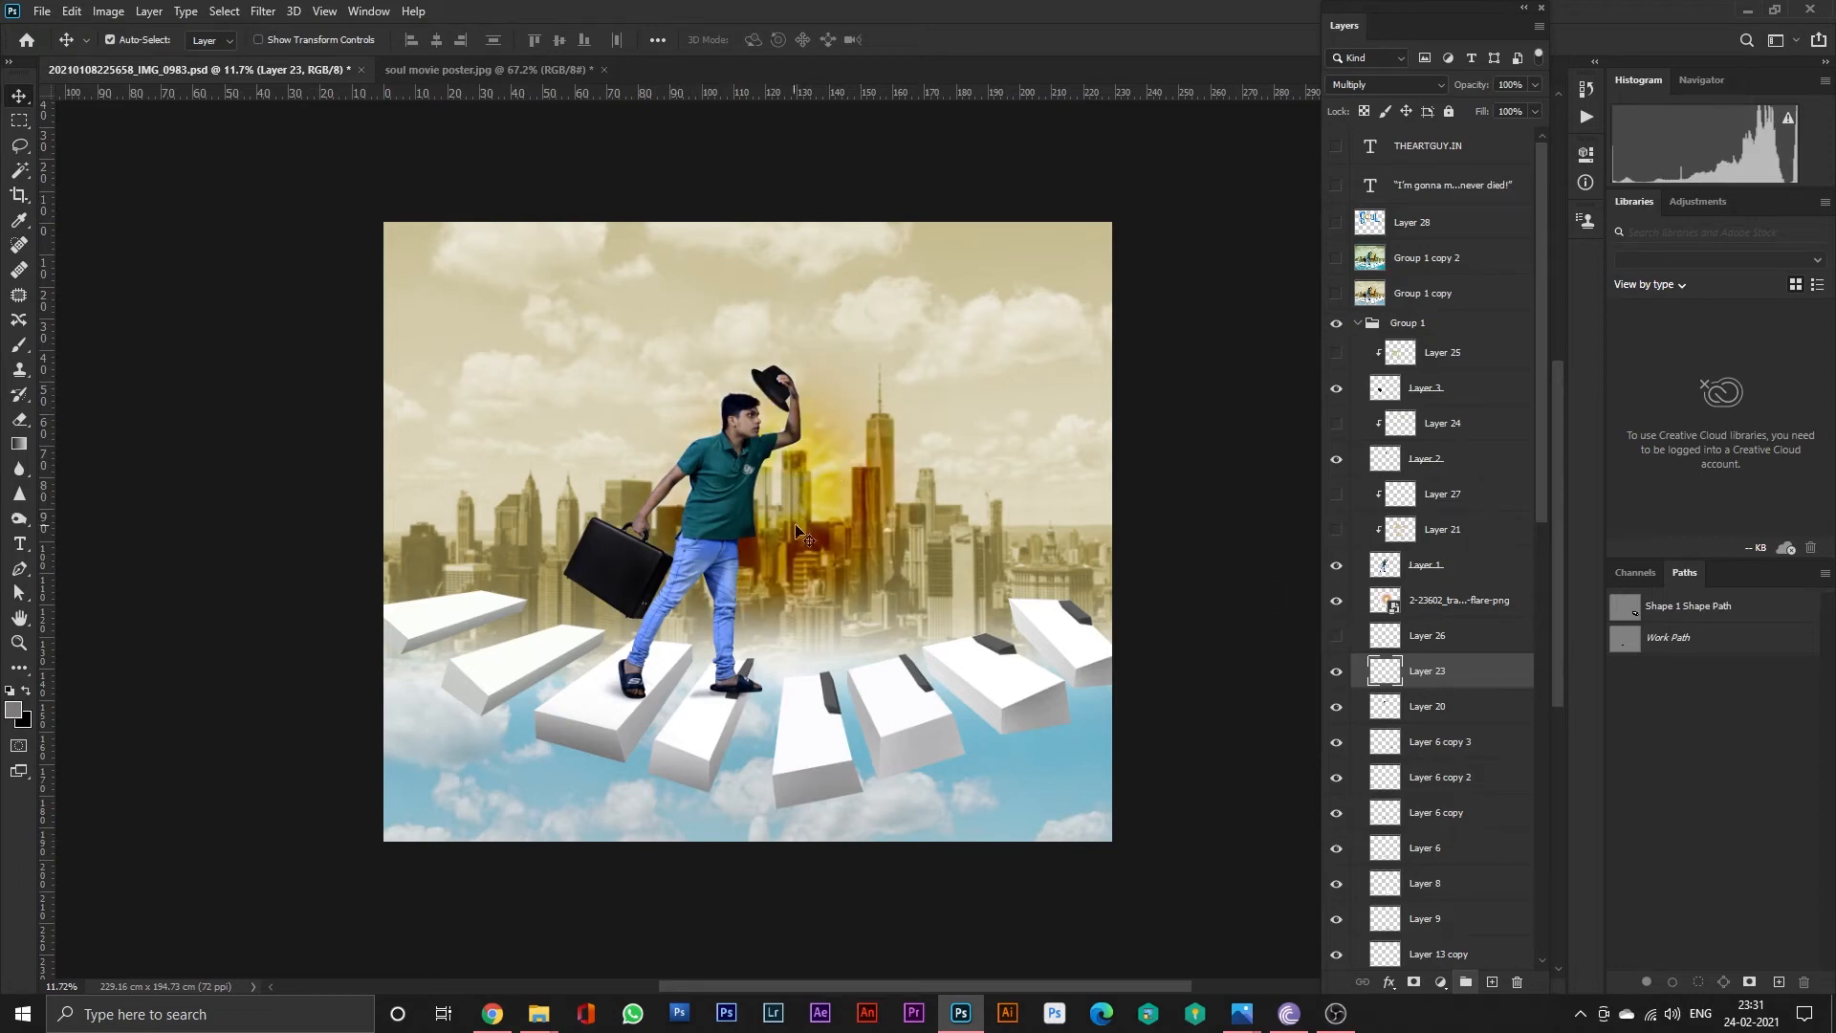
left_click(1414, 604)
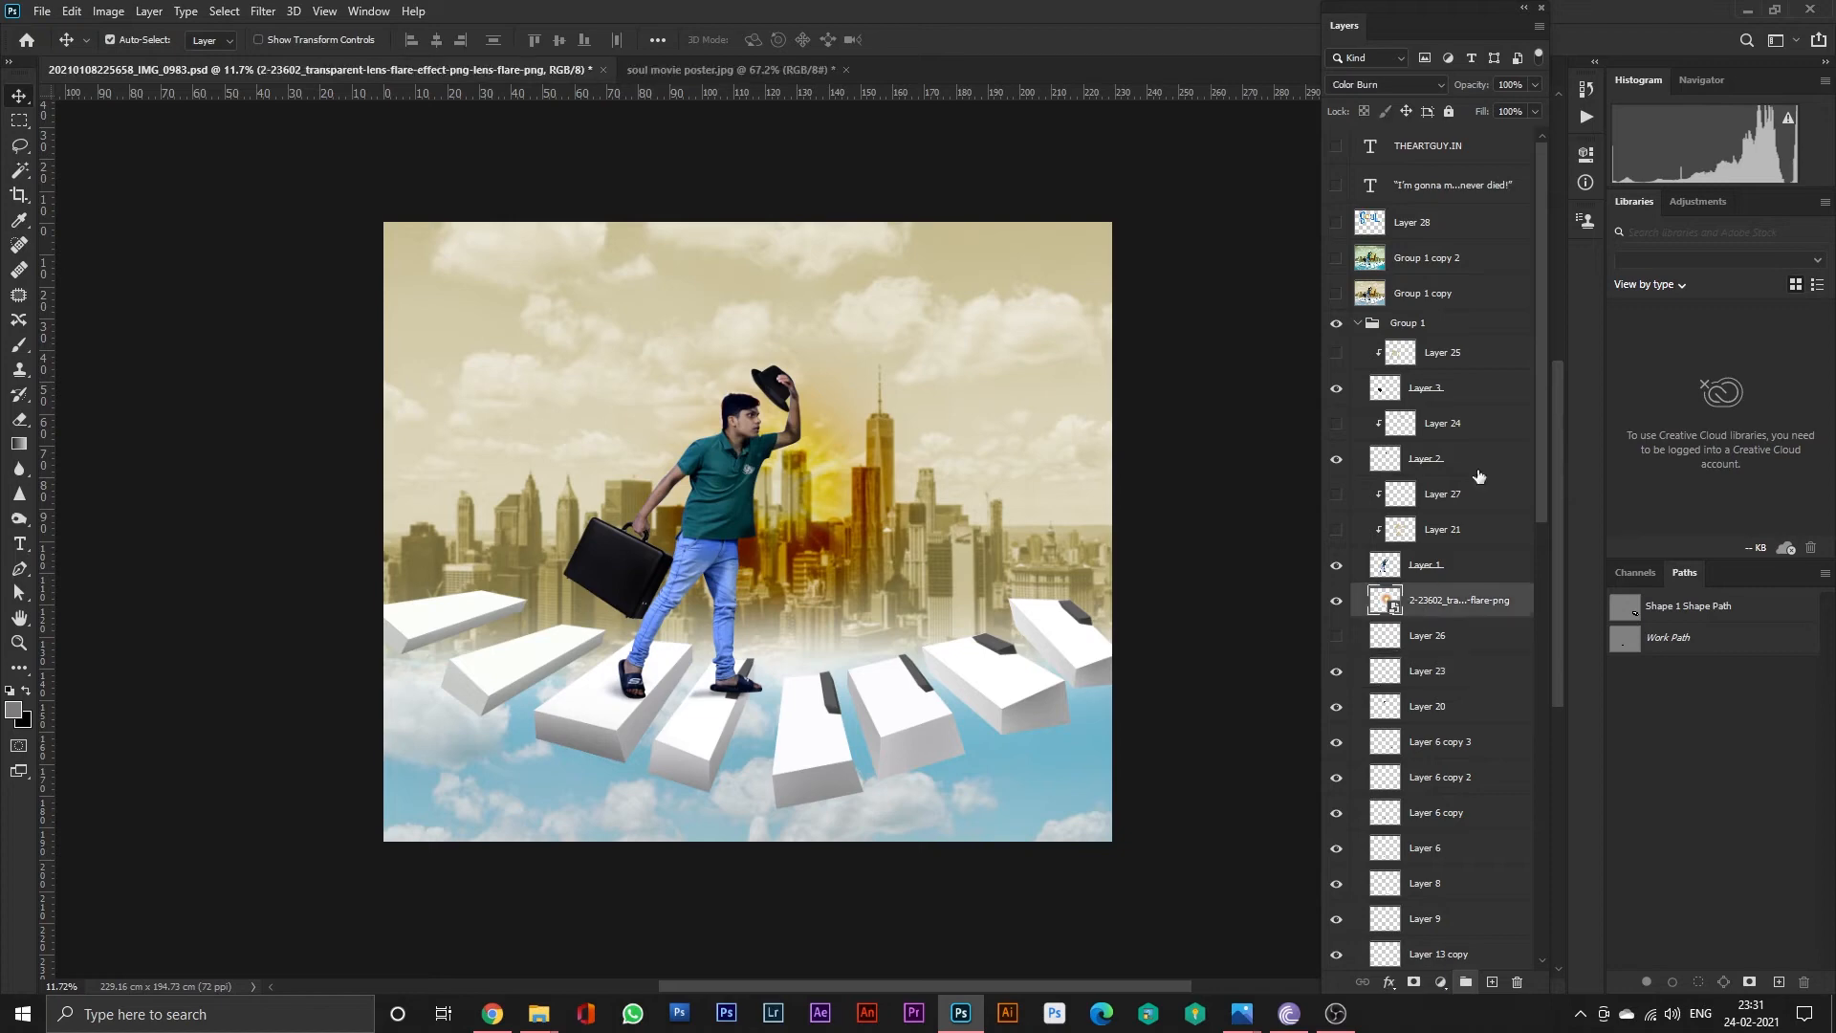
left_click(1387, 86)
left_click(1374, 104)
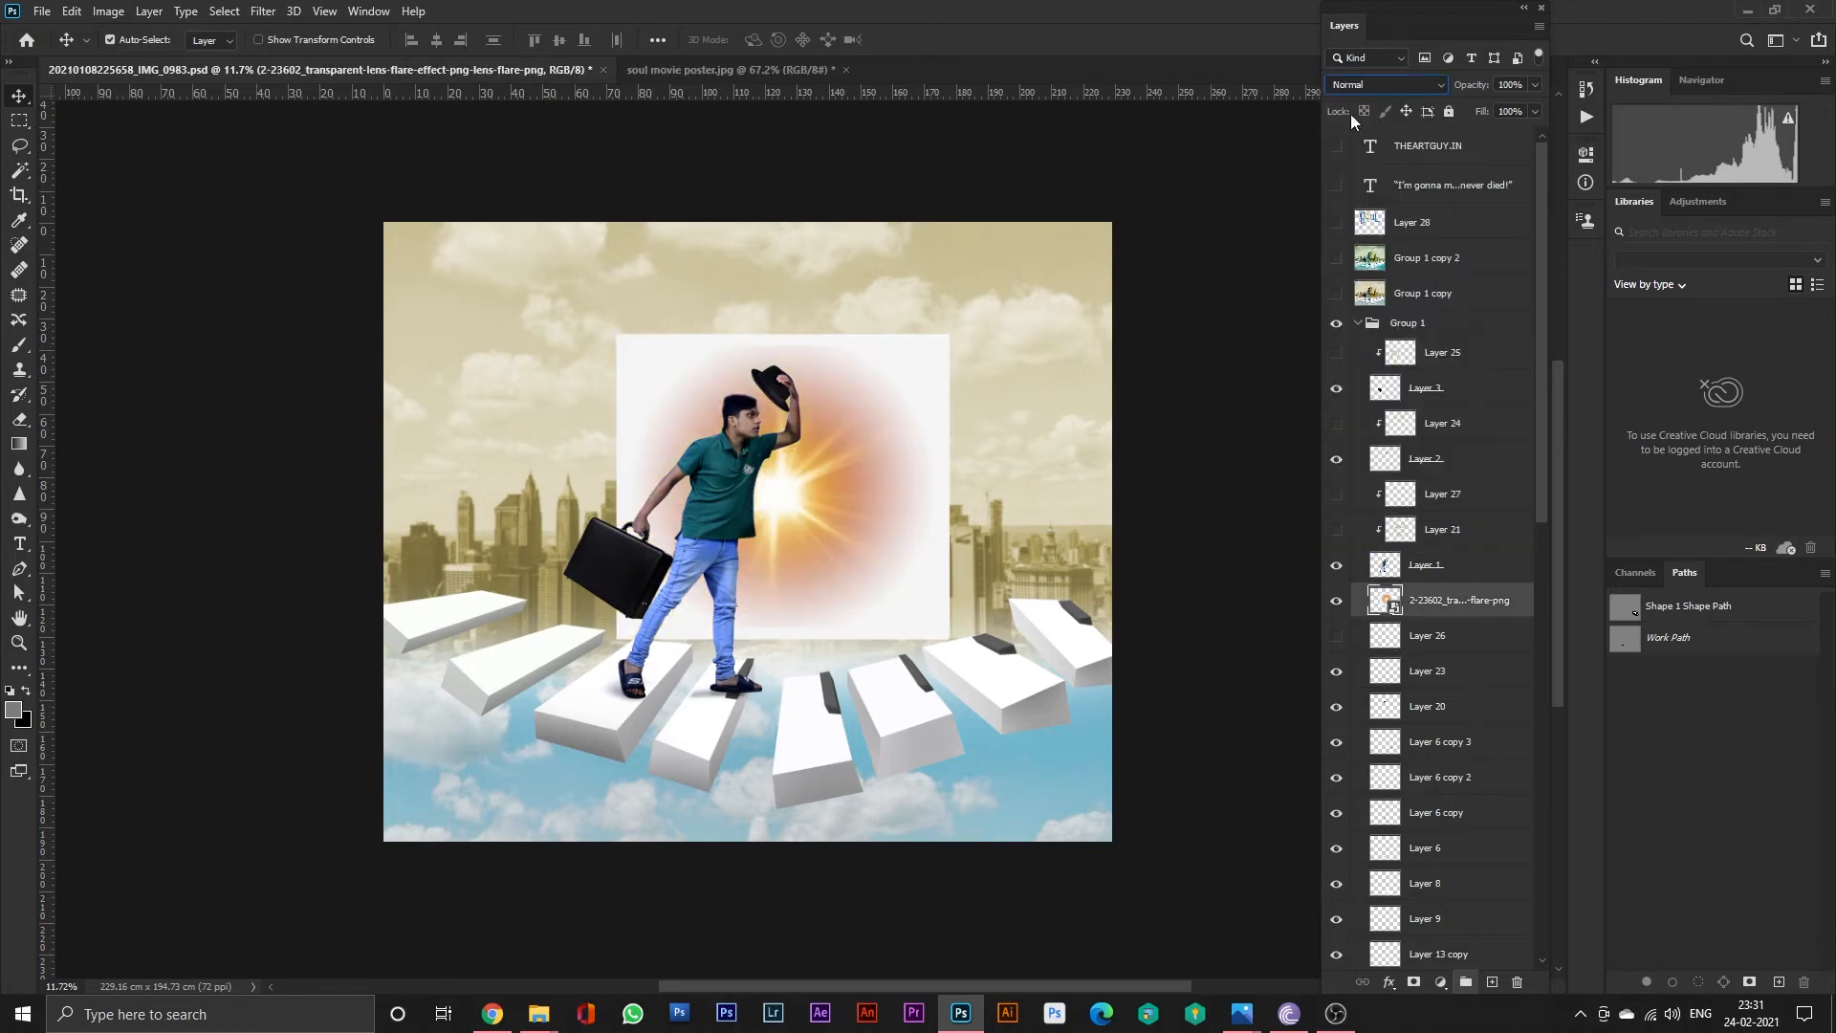
left_click_drag(925, 396, 1053, 349)
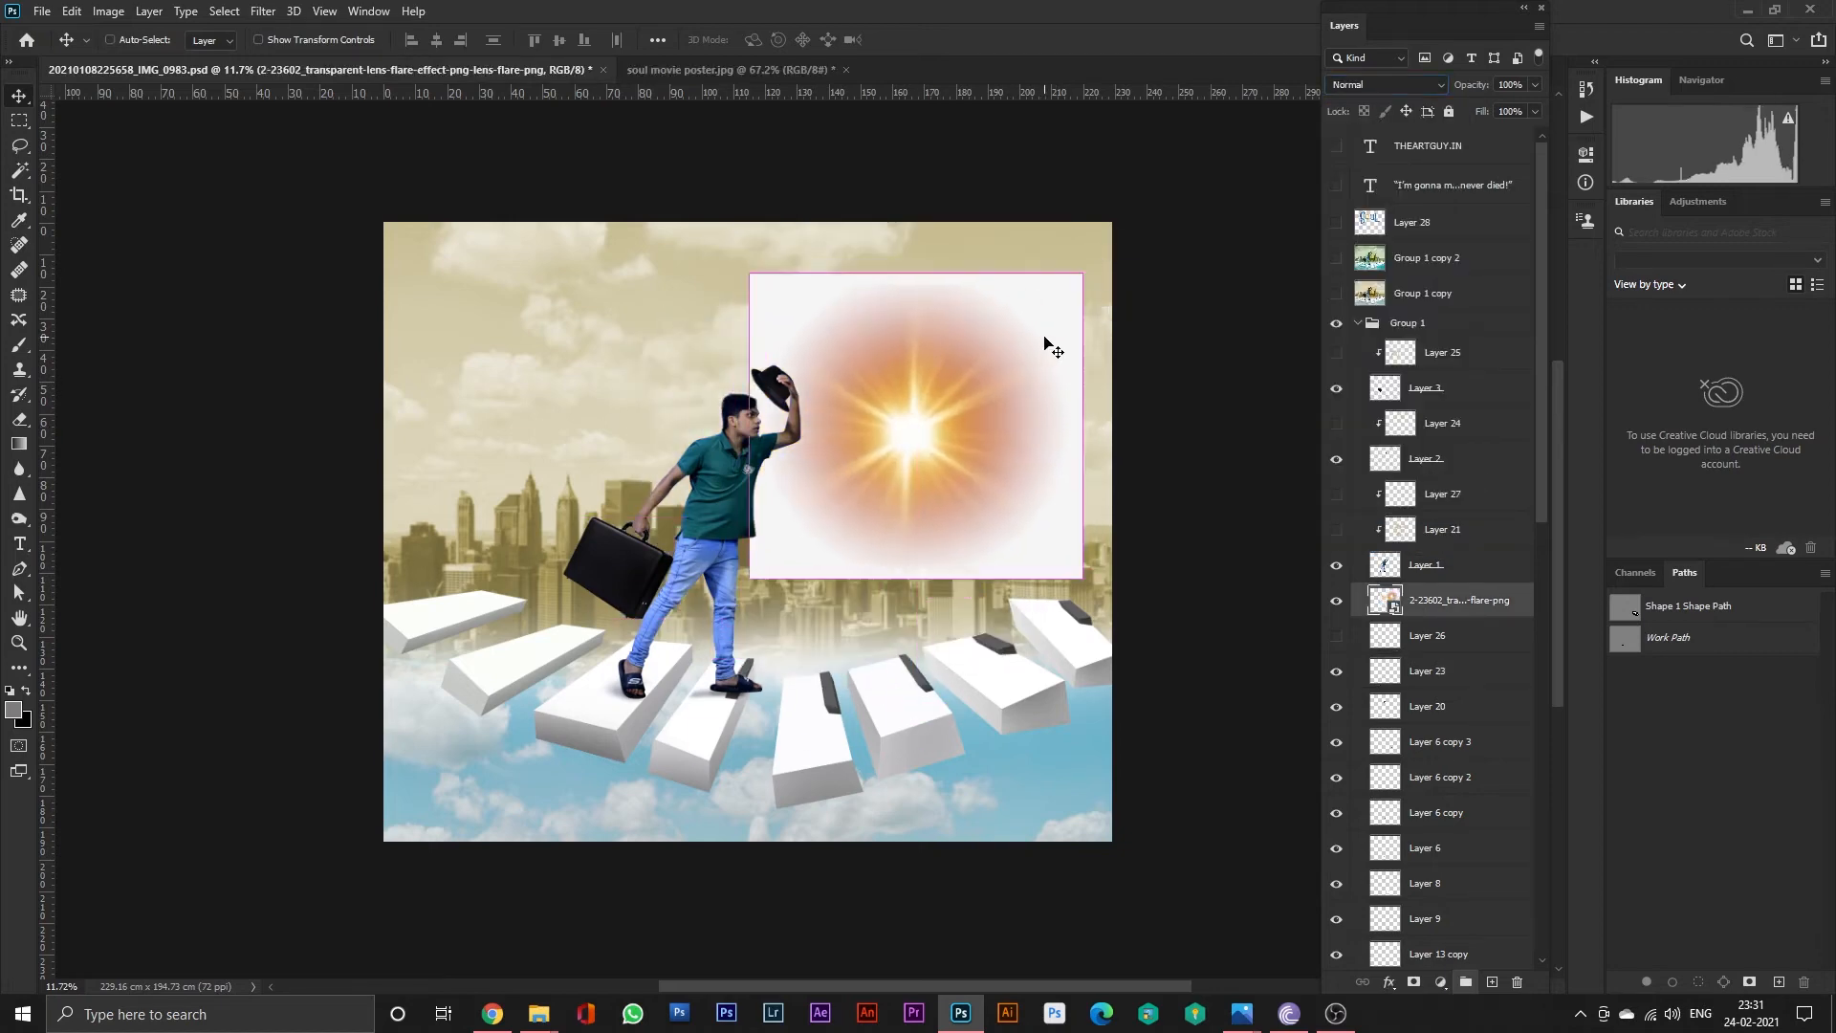
key("ctrl+z")
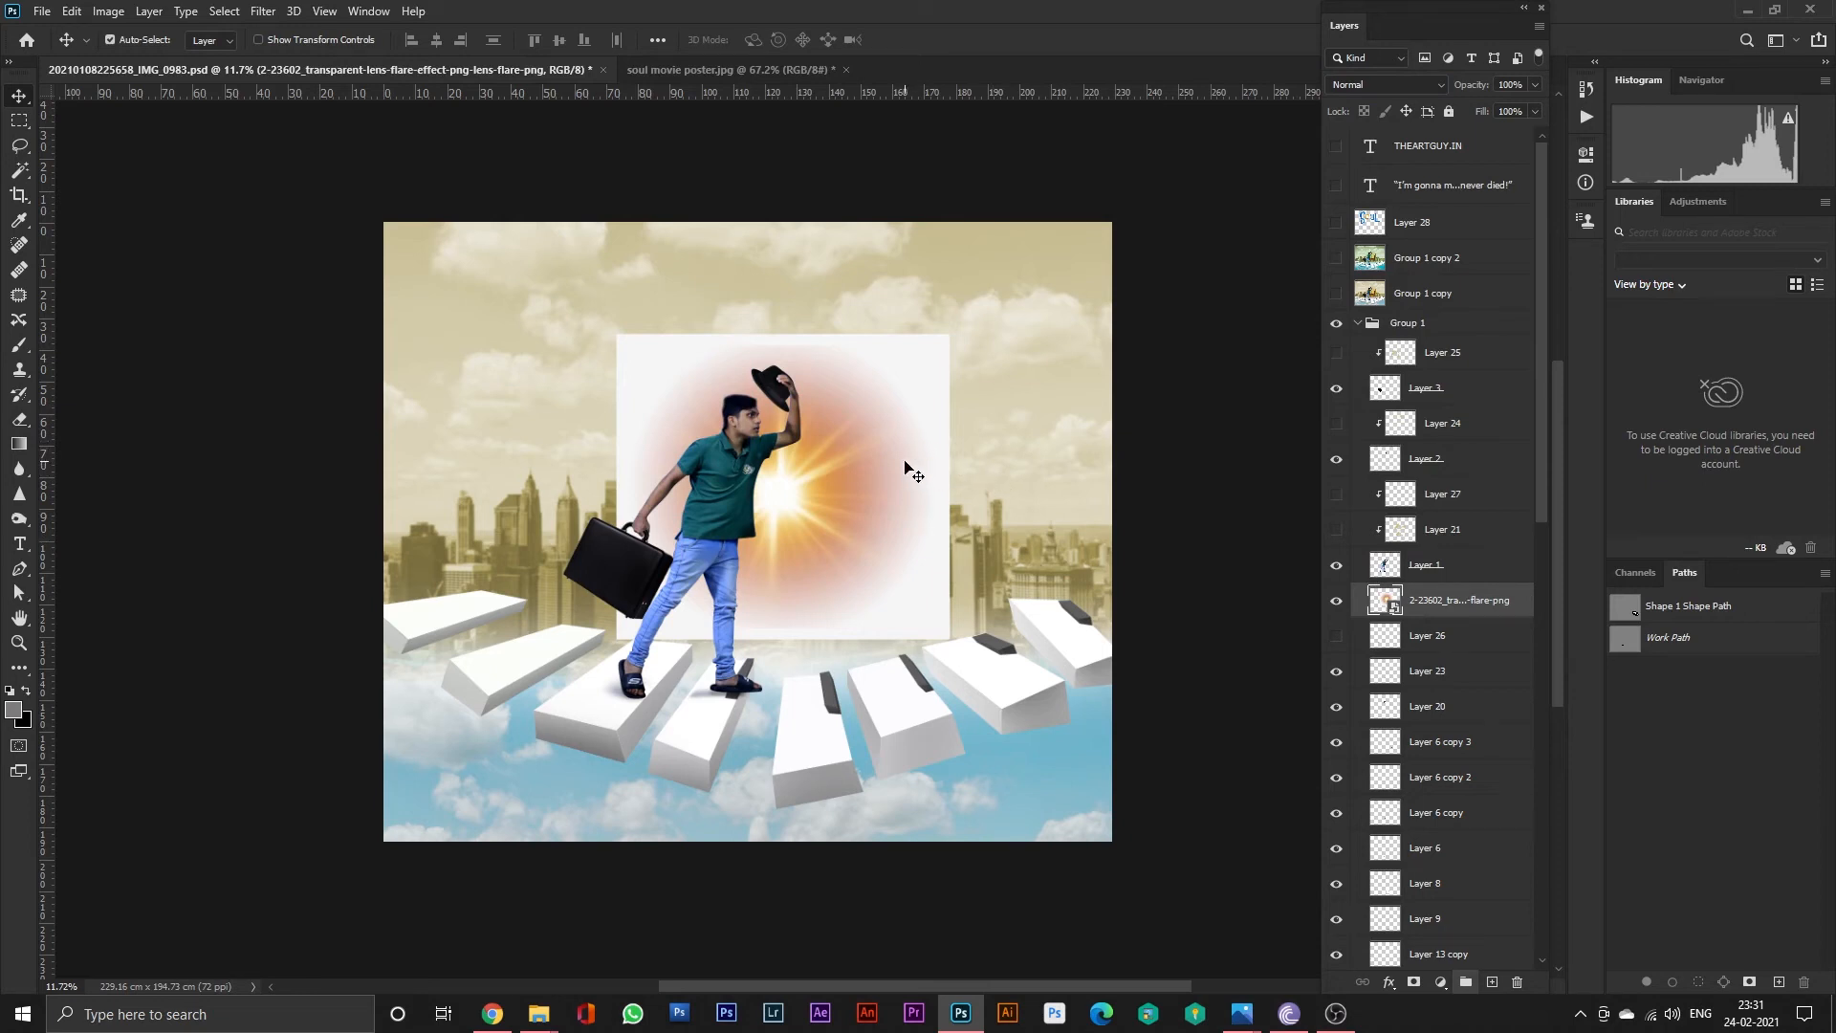
Switch to Chrome, search Google for "lens flare png hd" in a new tab and browse the image results.
left_click(492, 1014)
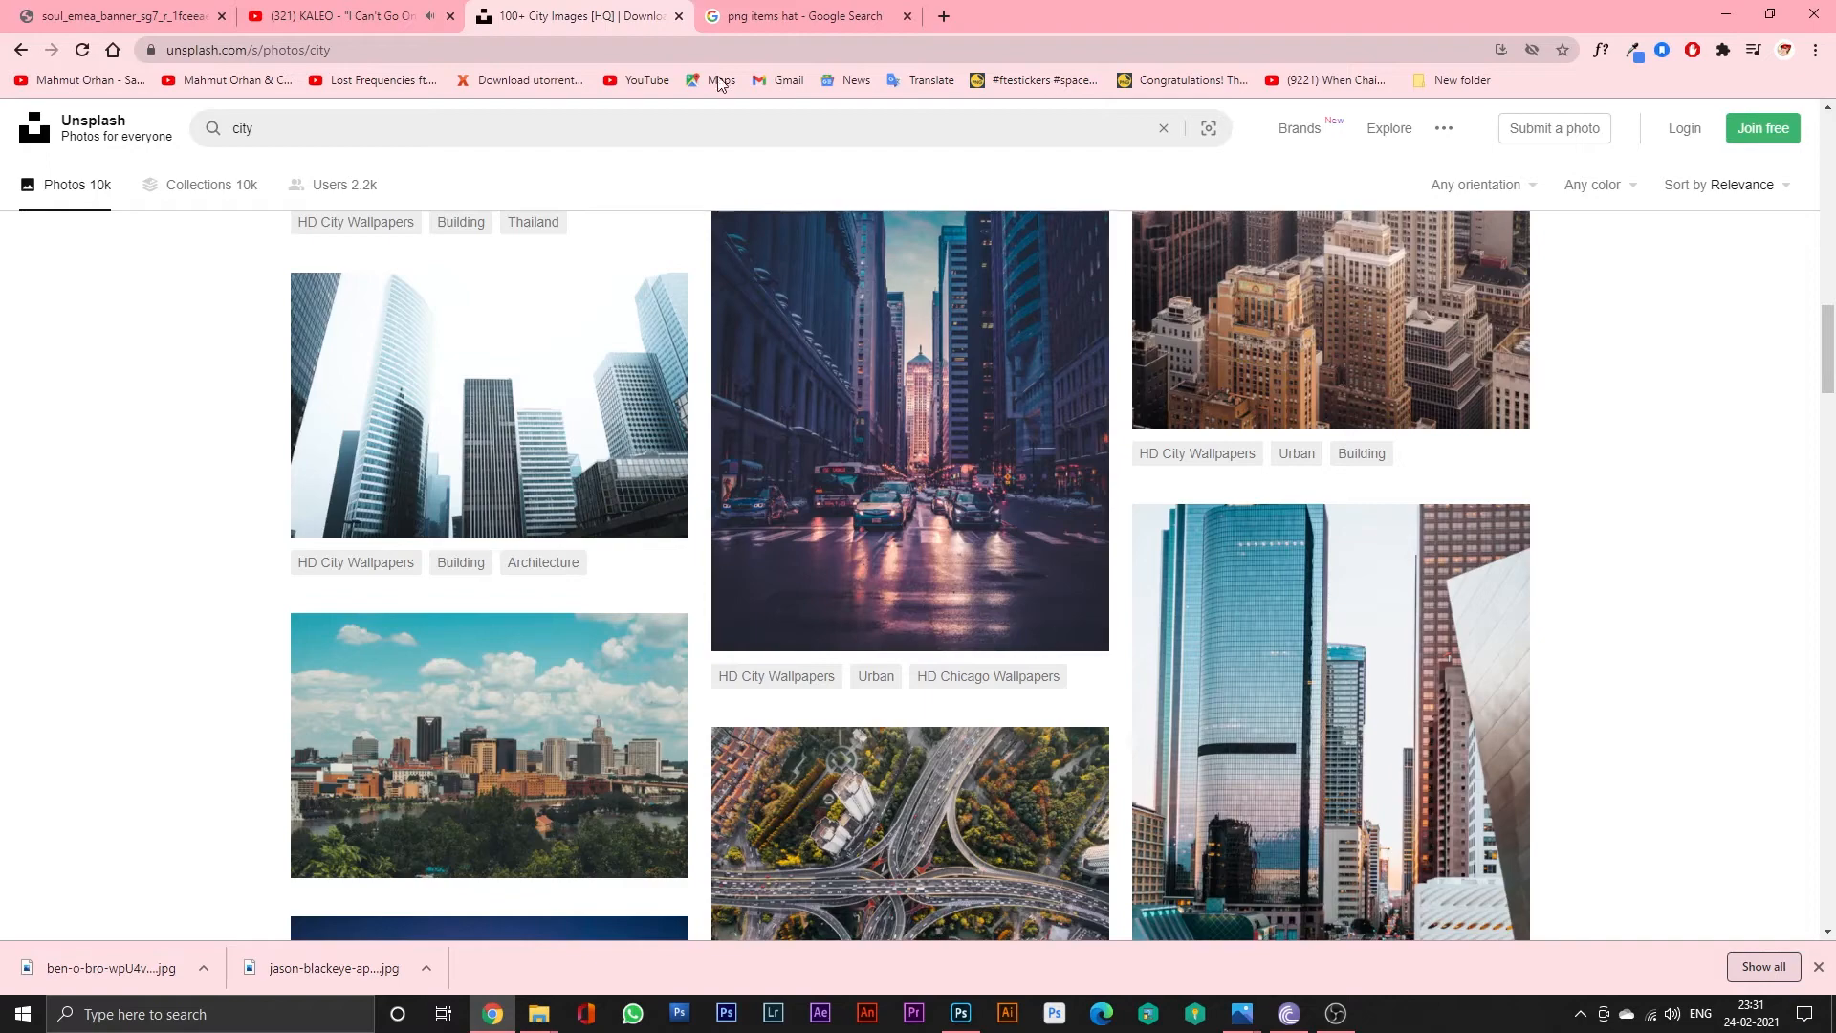
left_click(945, 16)
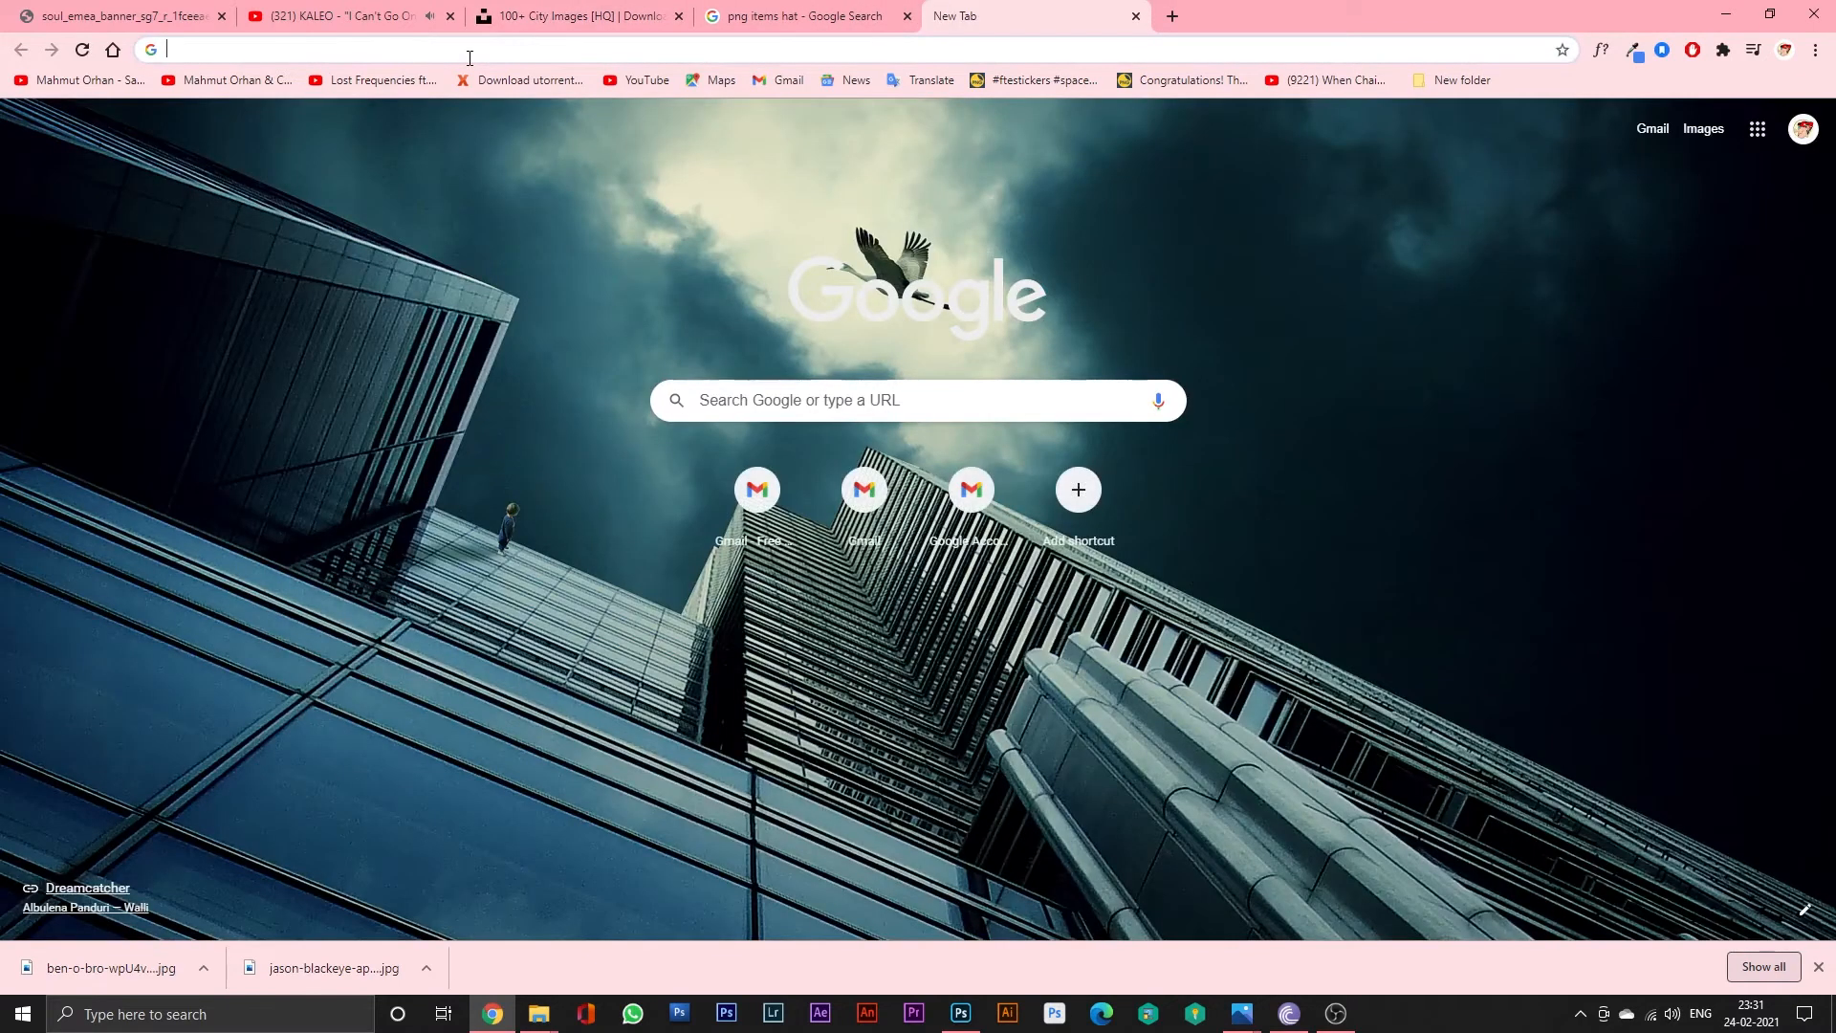
type("lens f")
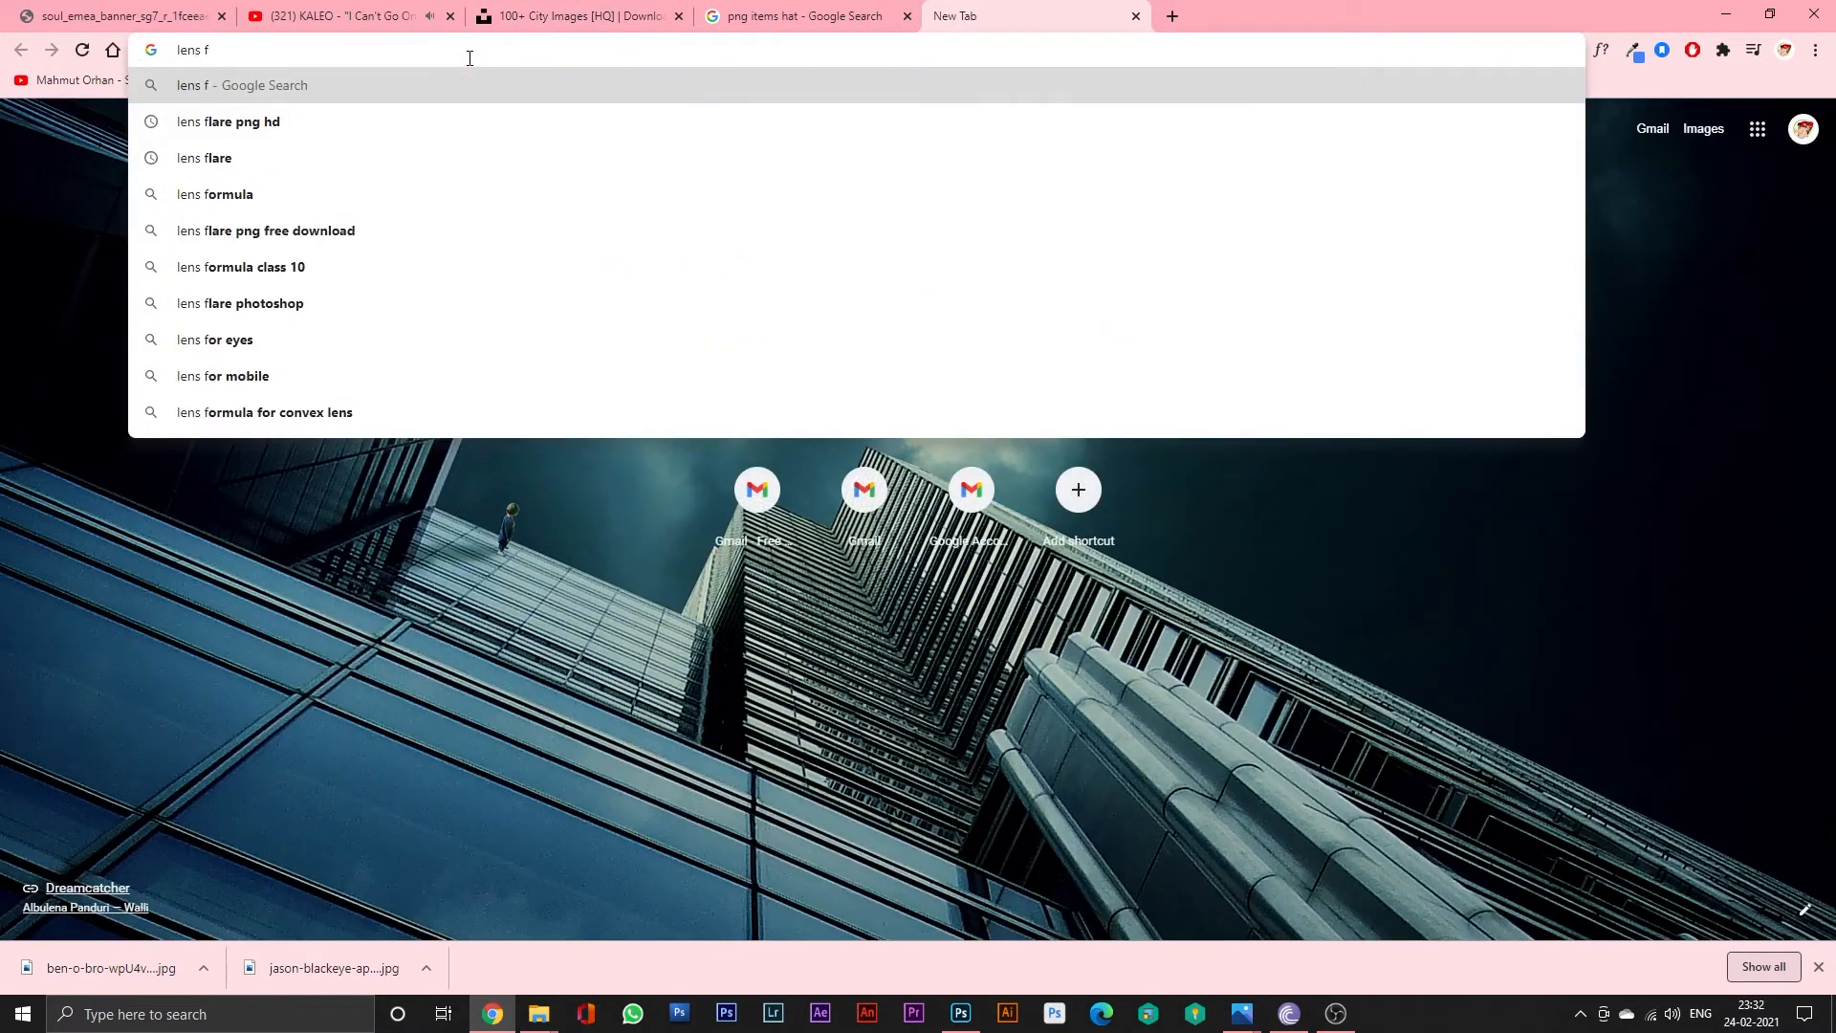
key("Down")
key("Return")
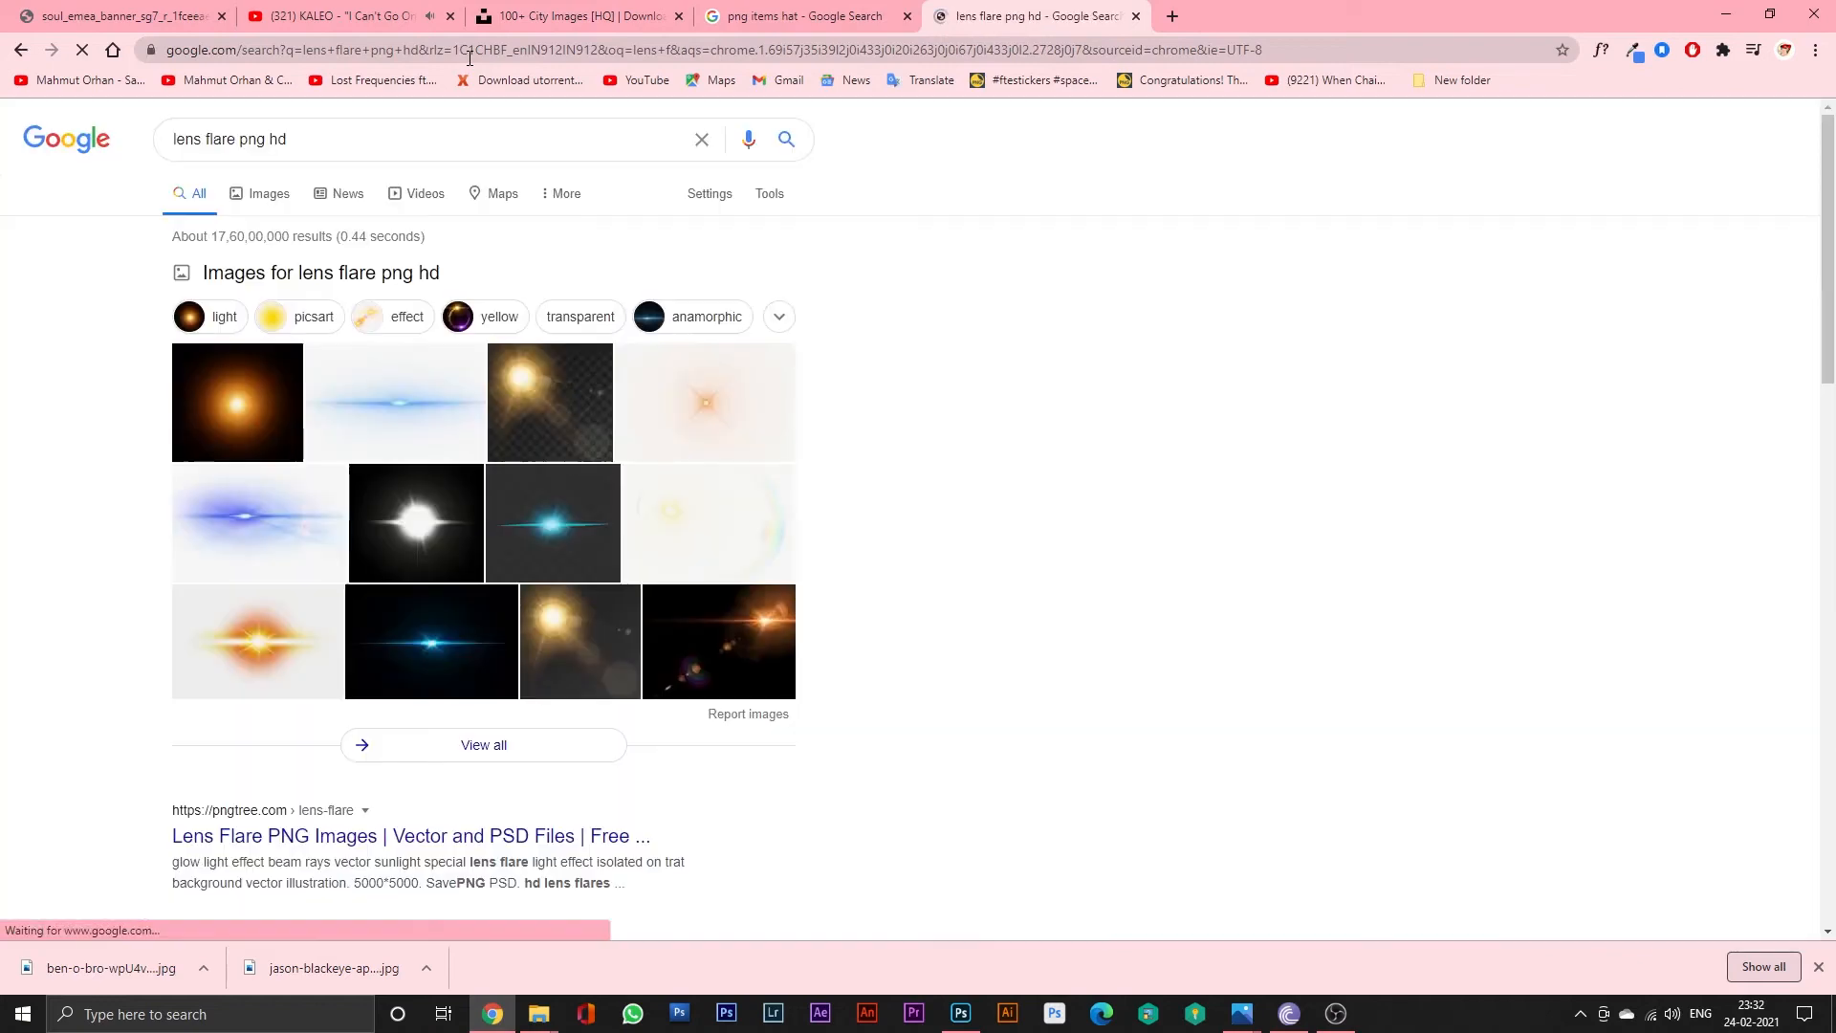
left_click(277, 199)
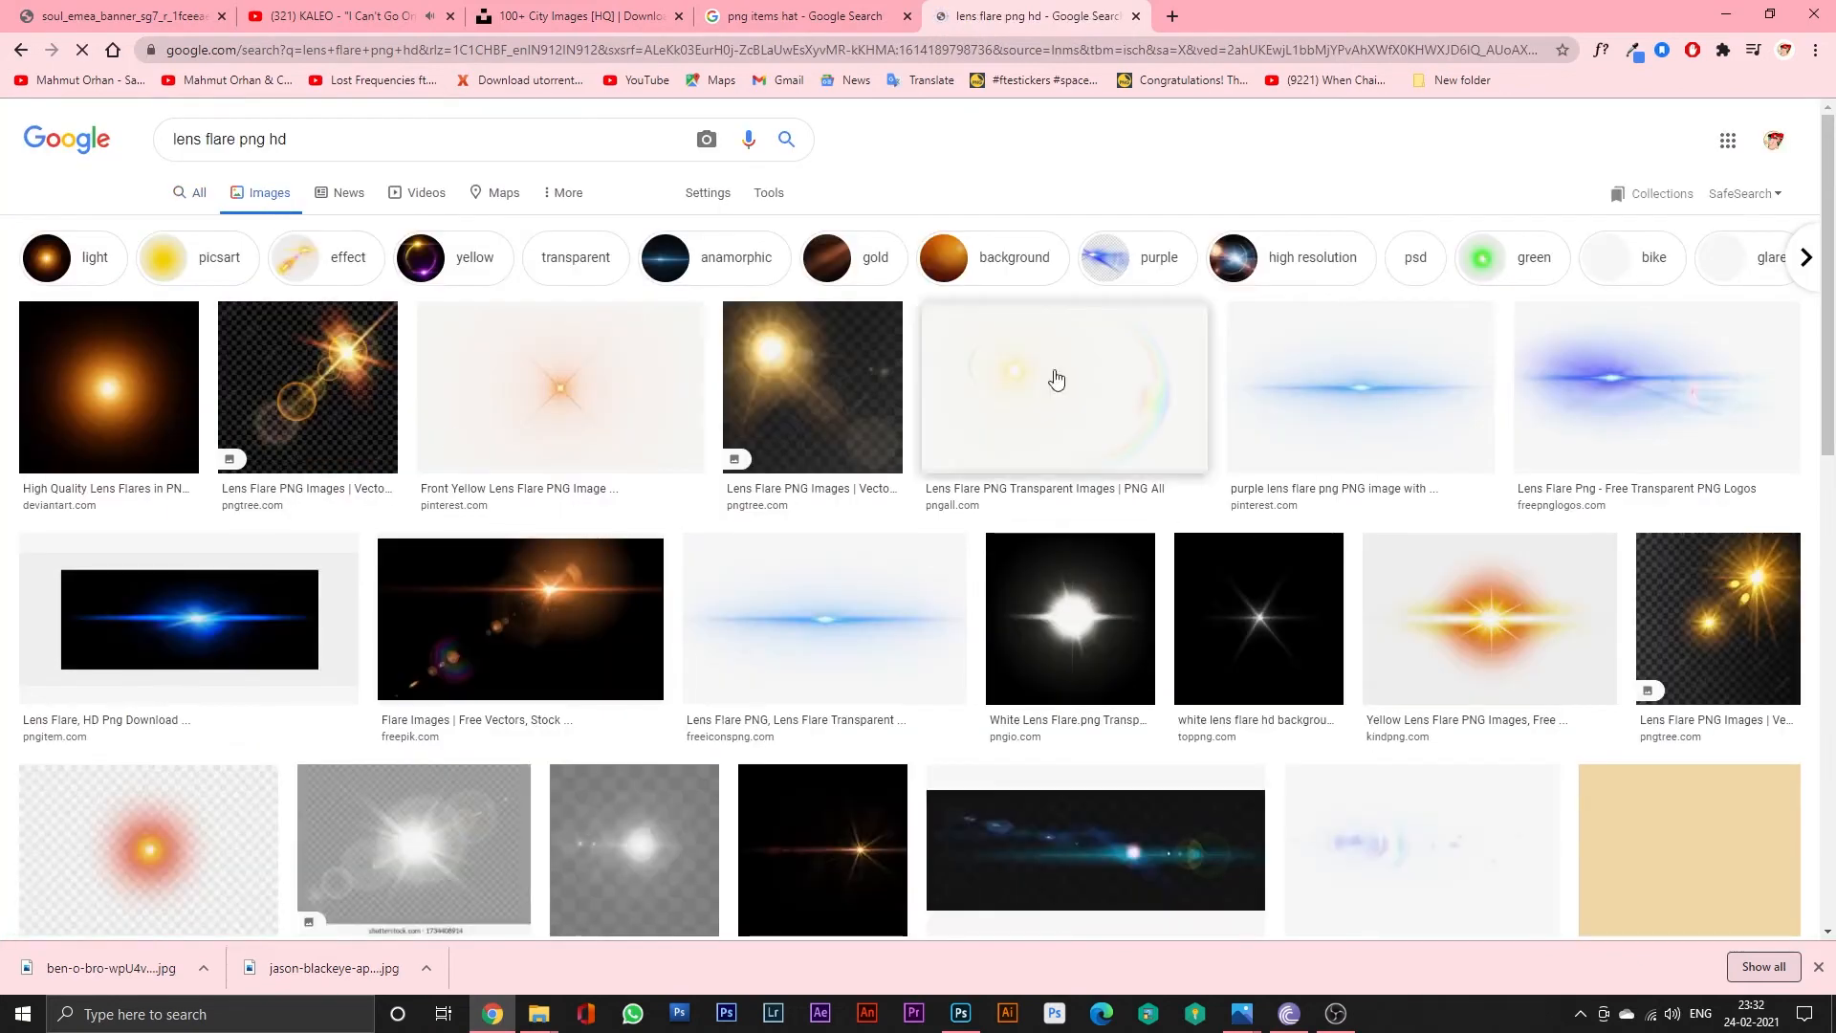
scroll(718, 567, "down", 5)
scroll(498, 689, "down", 6)
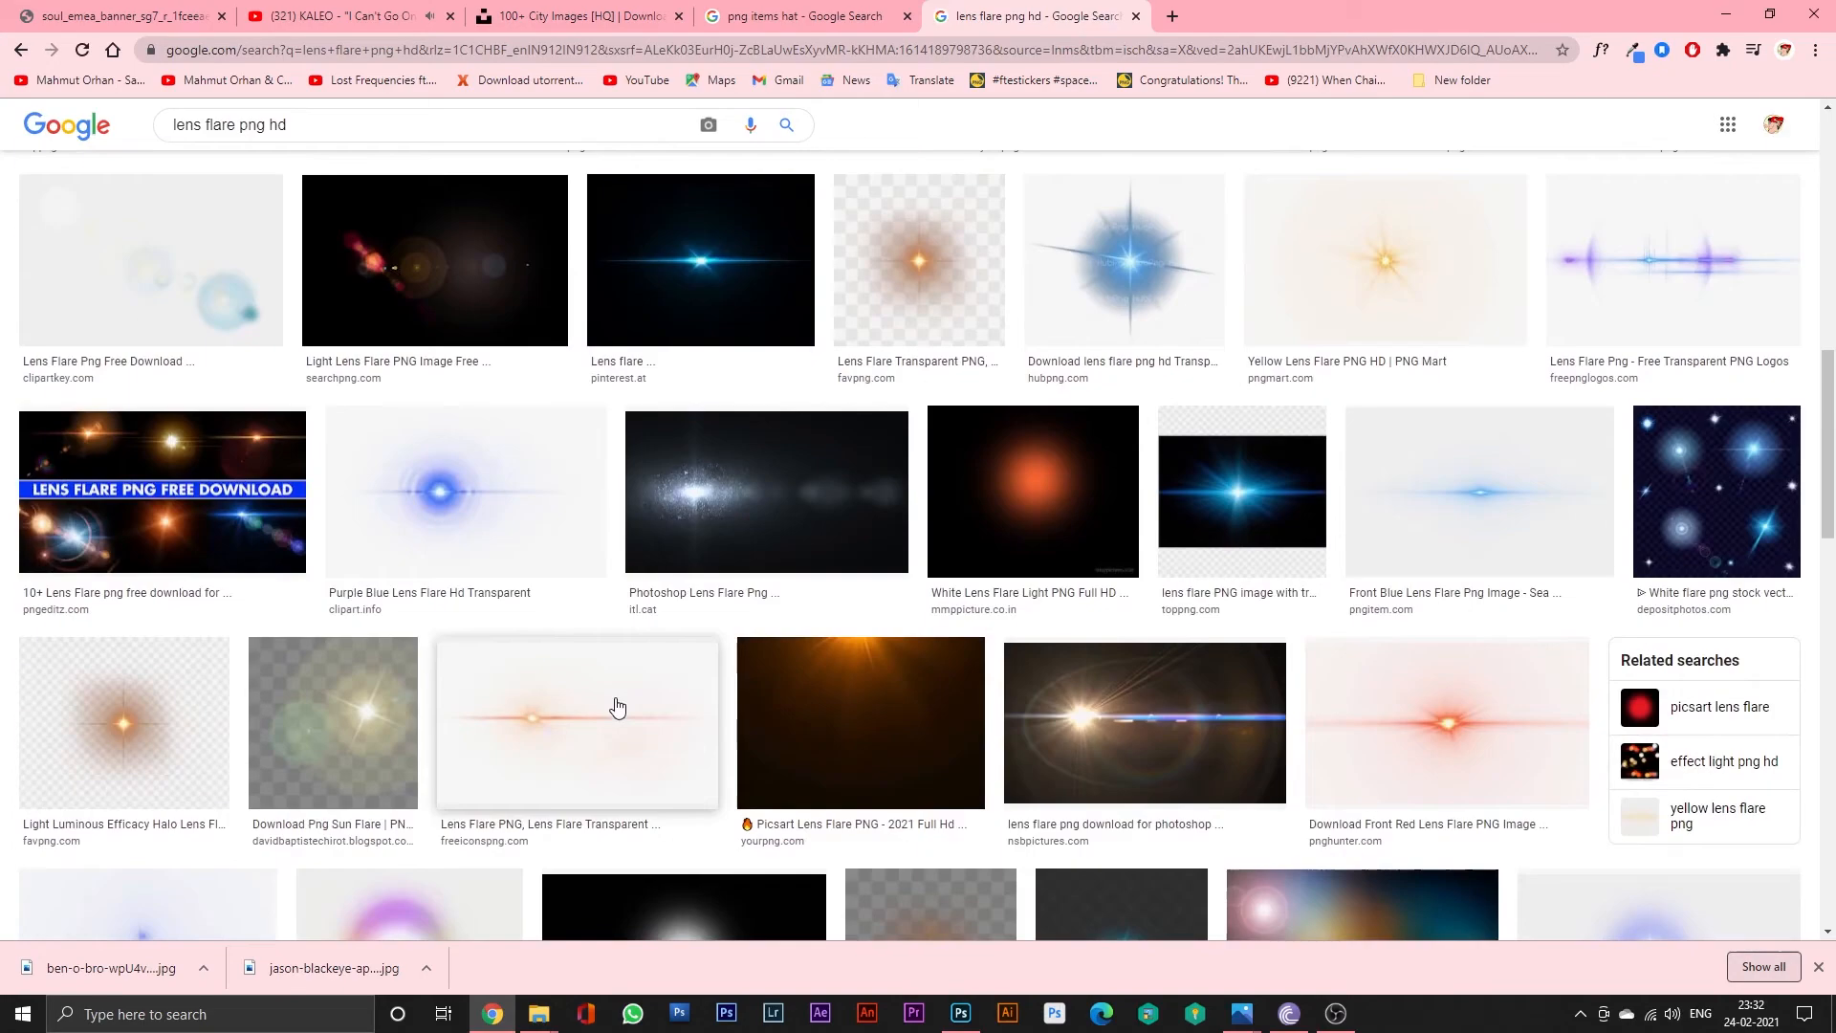
Return to Photoshop and set the lens flare layer's blend mode to Color Burn.
left_click(960, 1014)
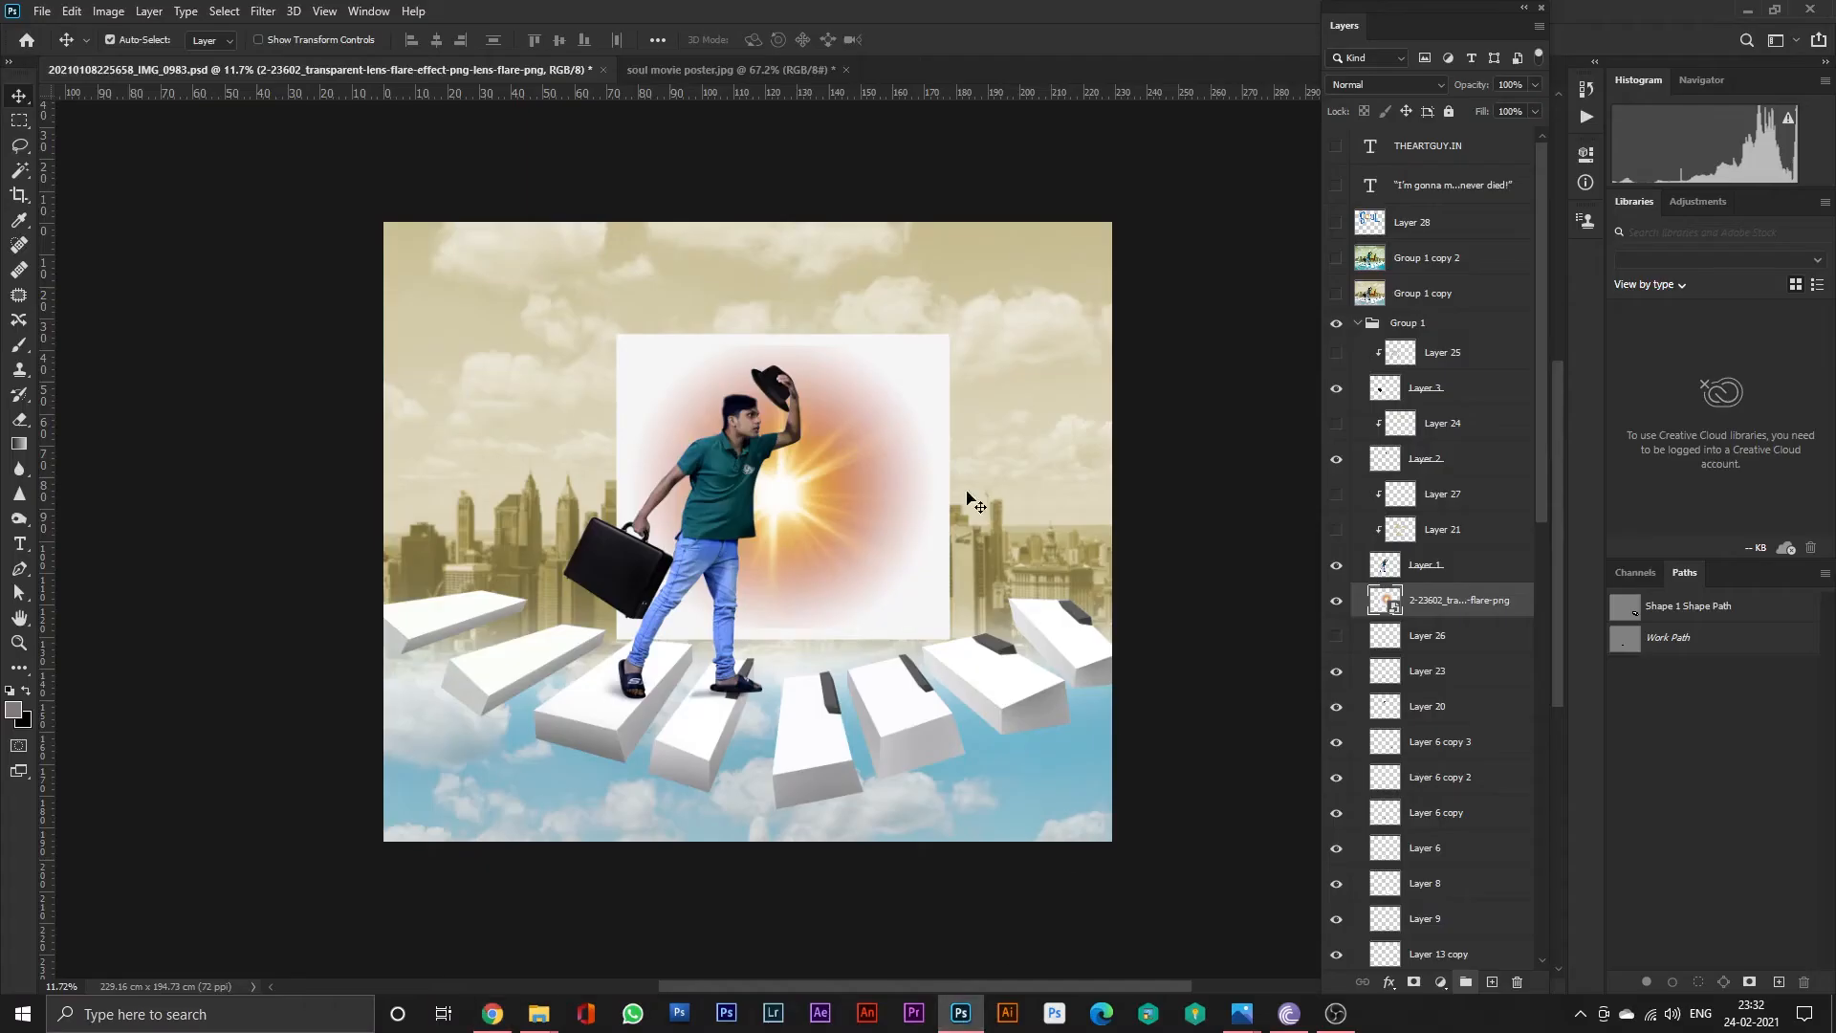
left_click(1367, 85)
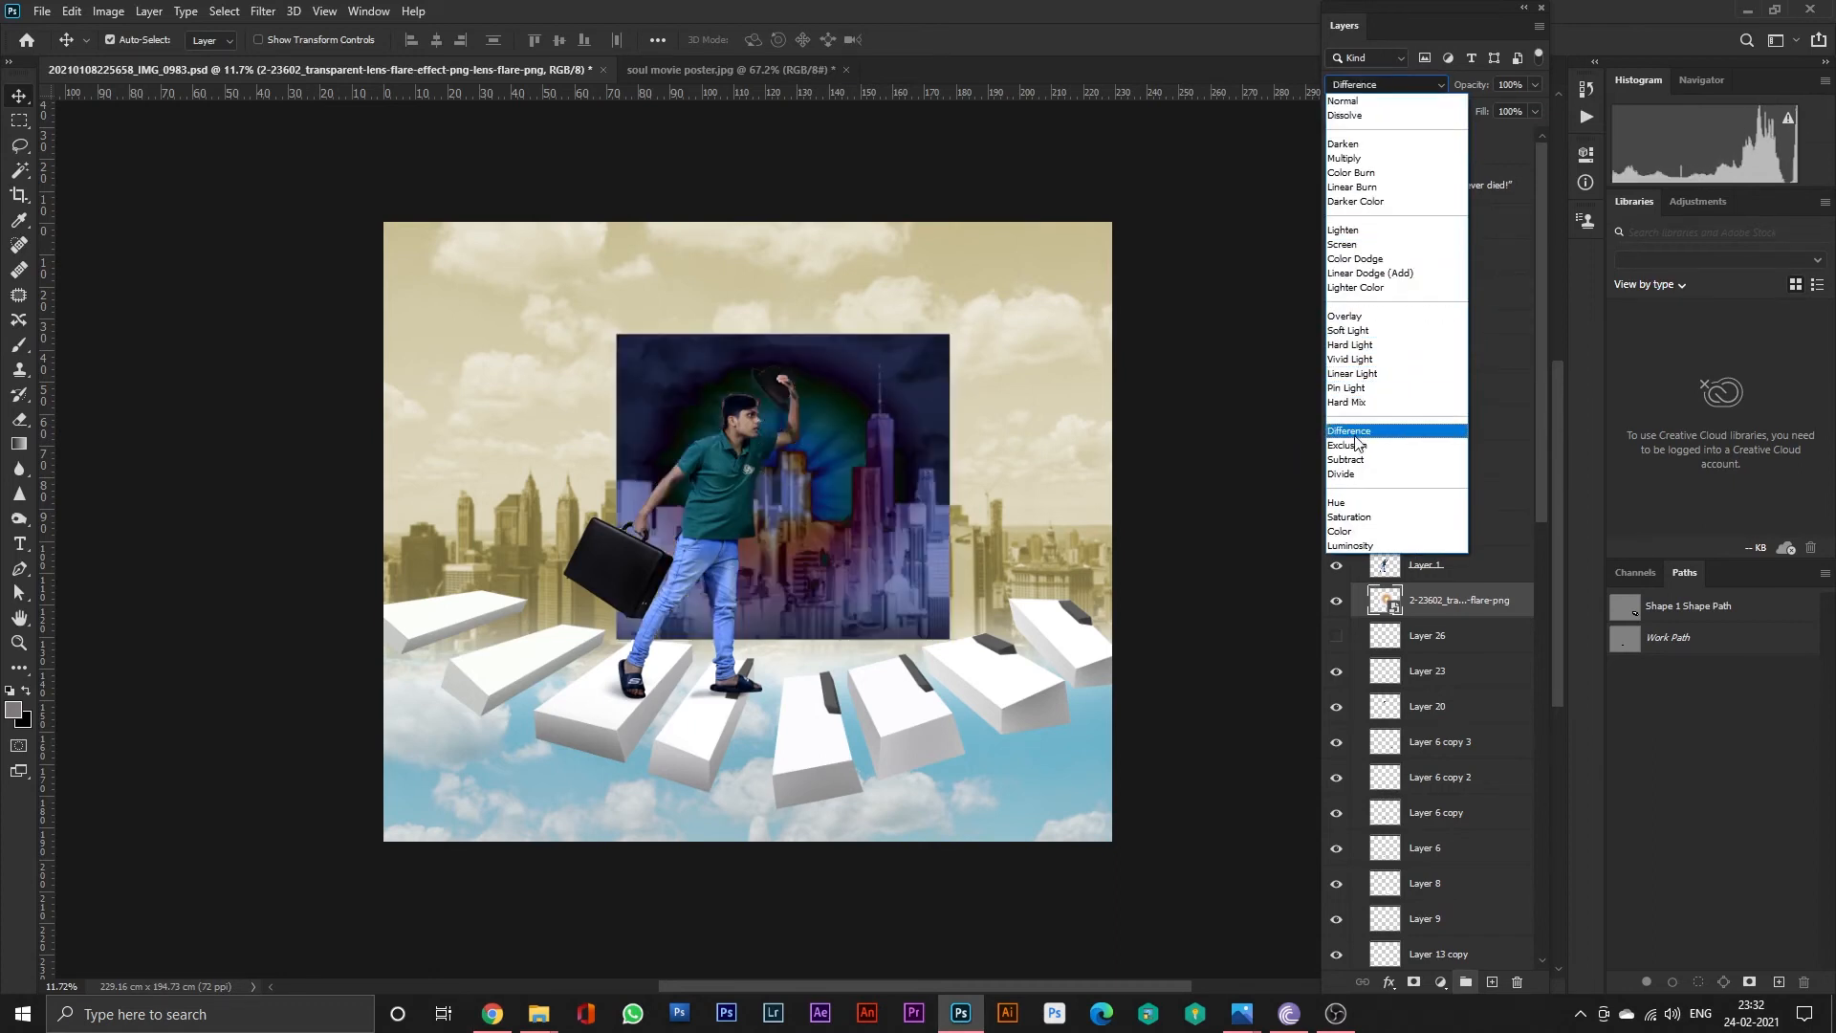
left_click(1368, 173)
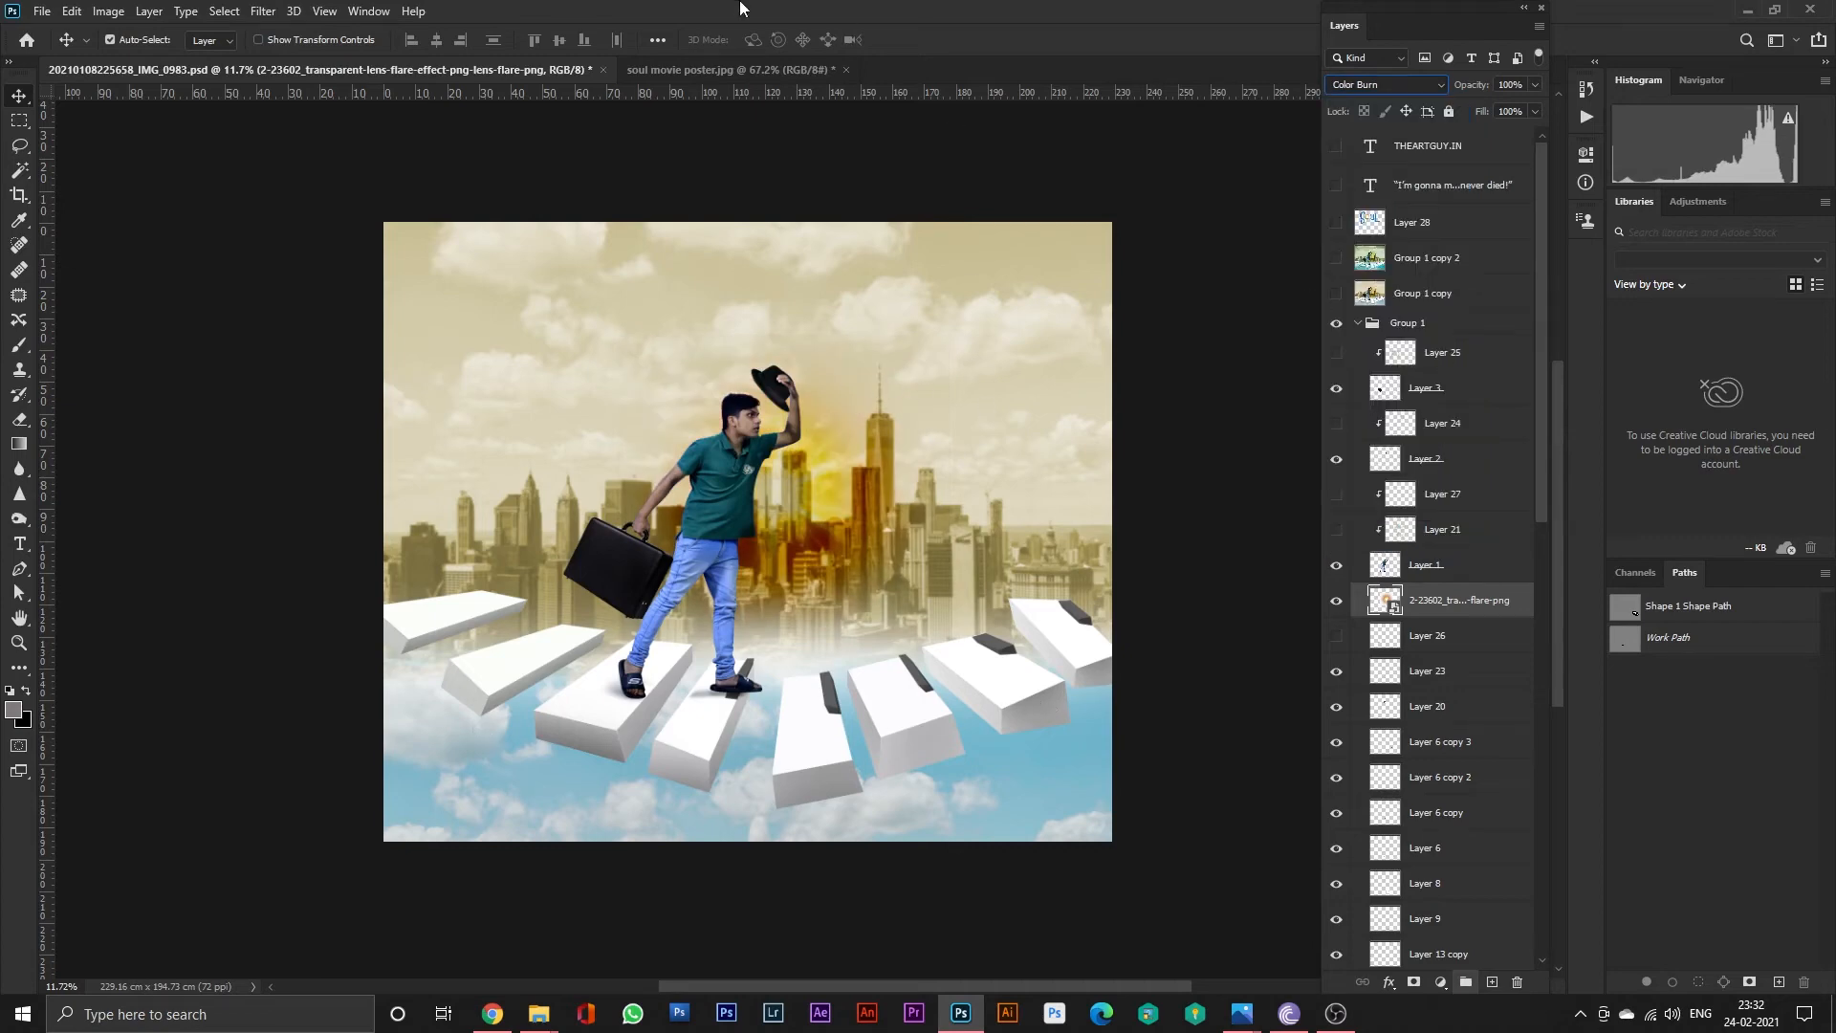
Compare the lens flare glow behind the man with the sunlight in the Soul movie poster.
left_click(702, 67)
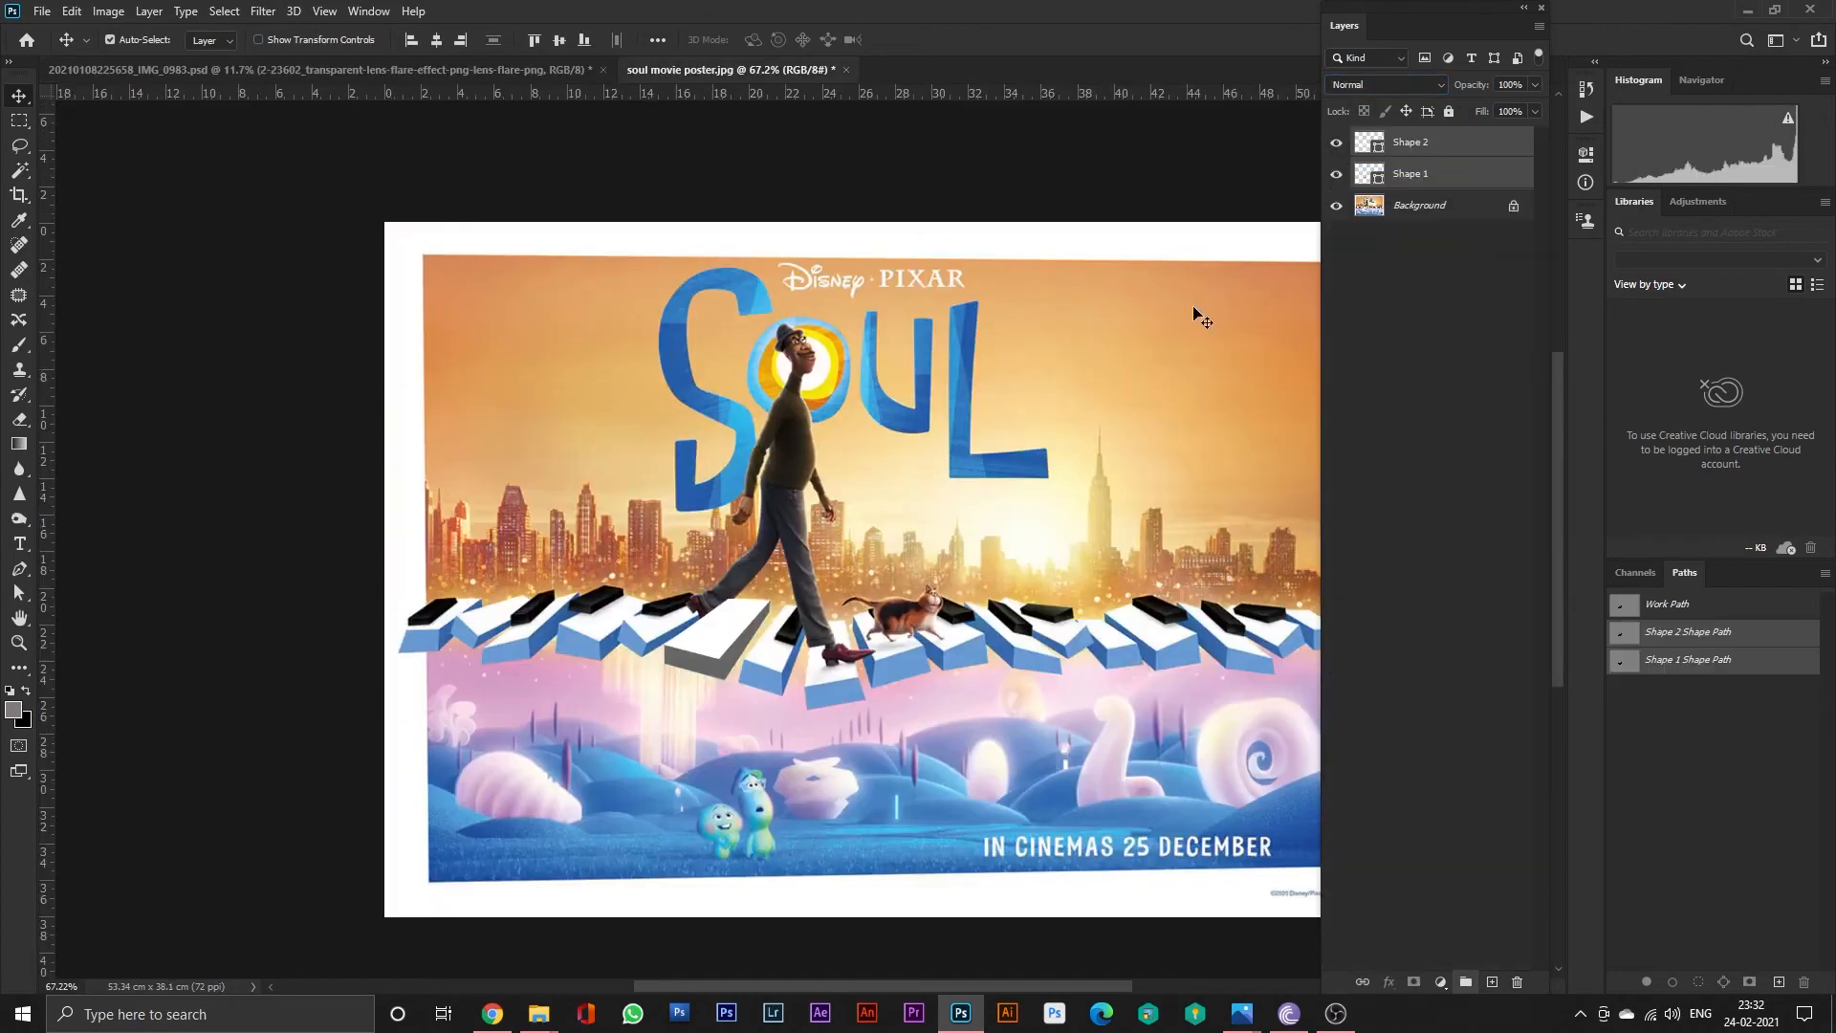
left_click(286, 77)
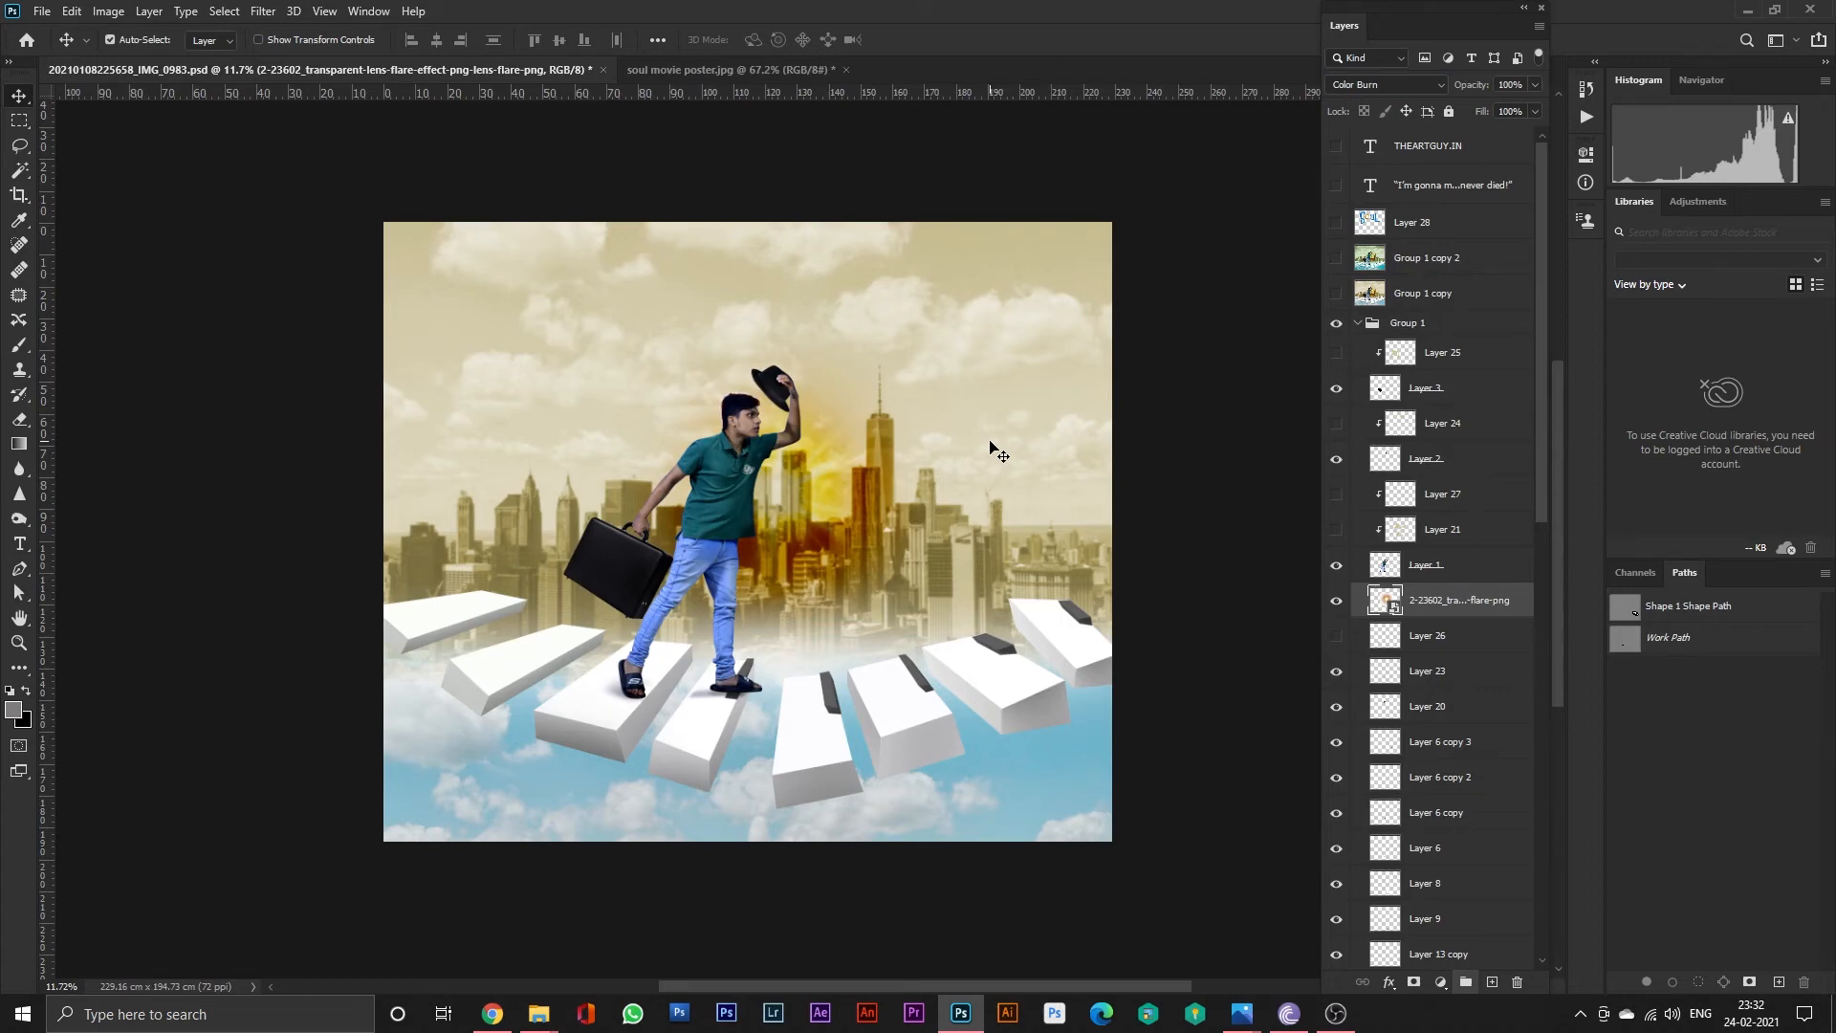
scroll(731, 466, "up", 3)
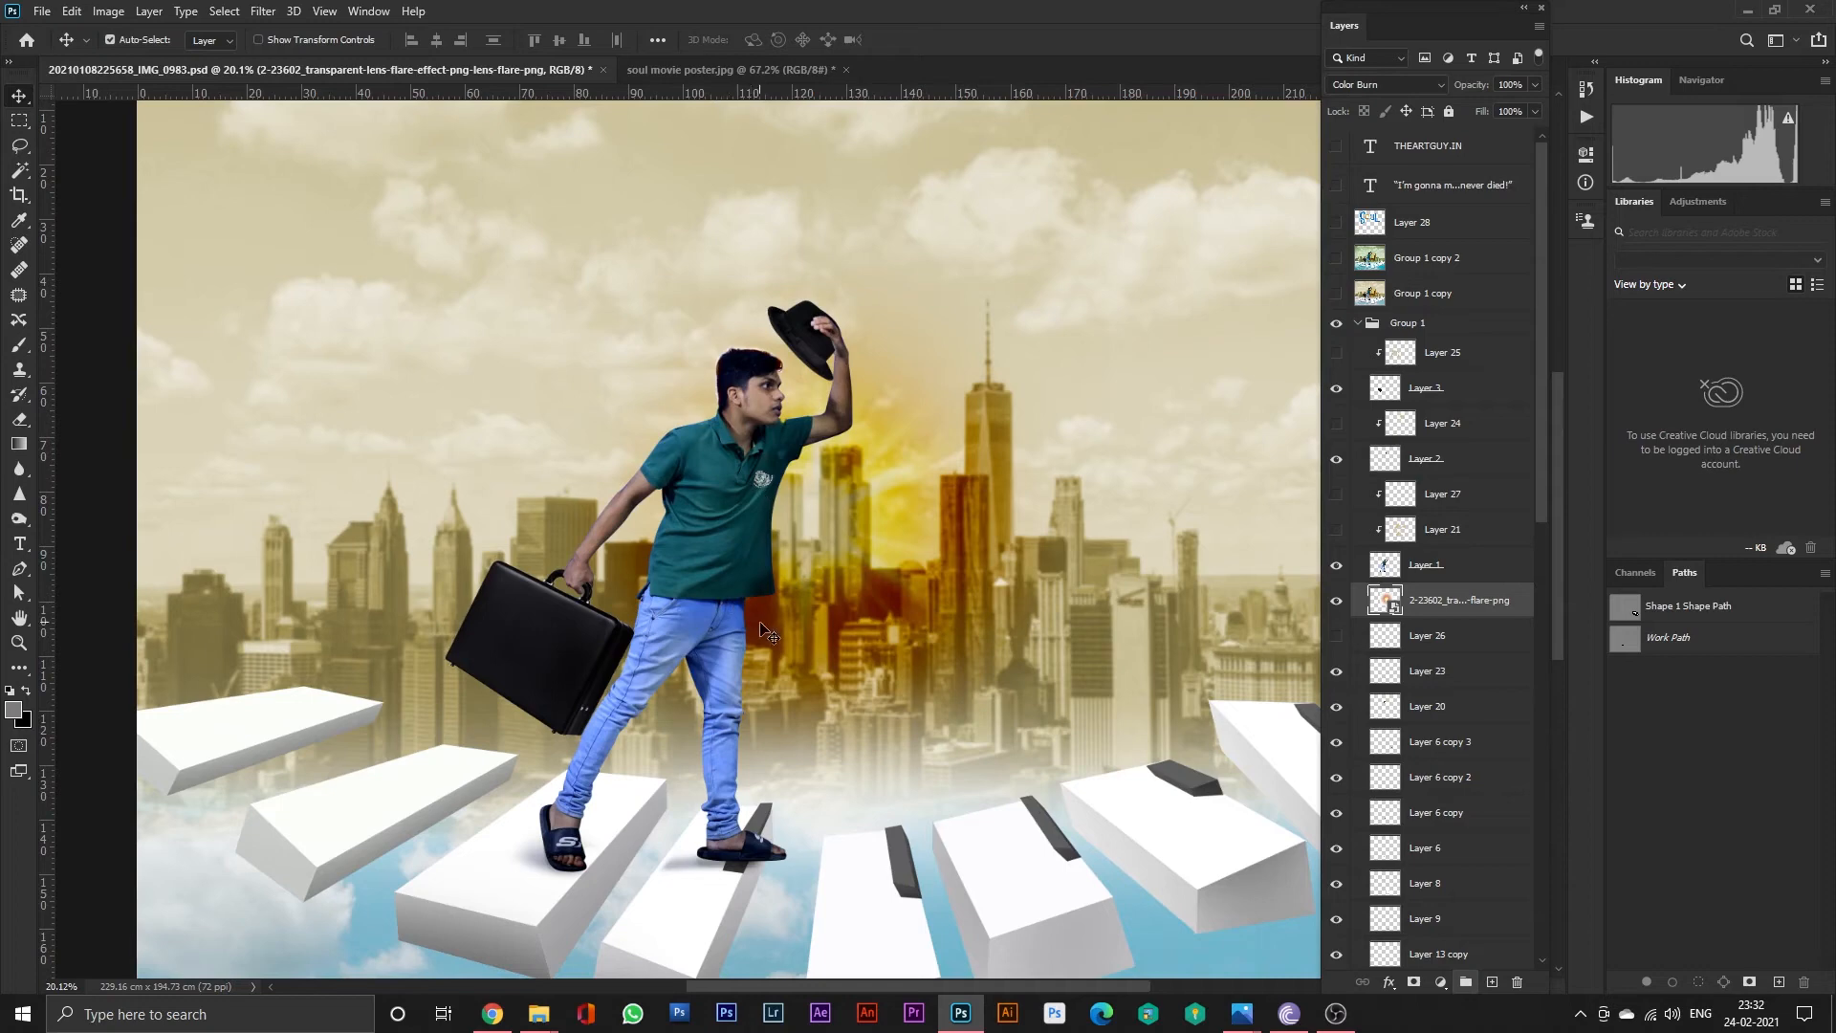
scroll(736, 643, "down", 2)
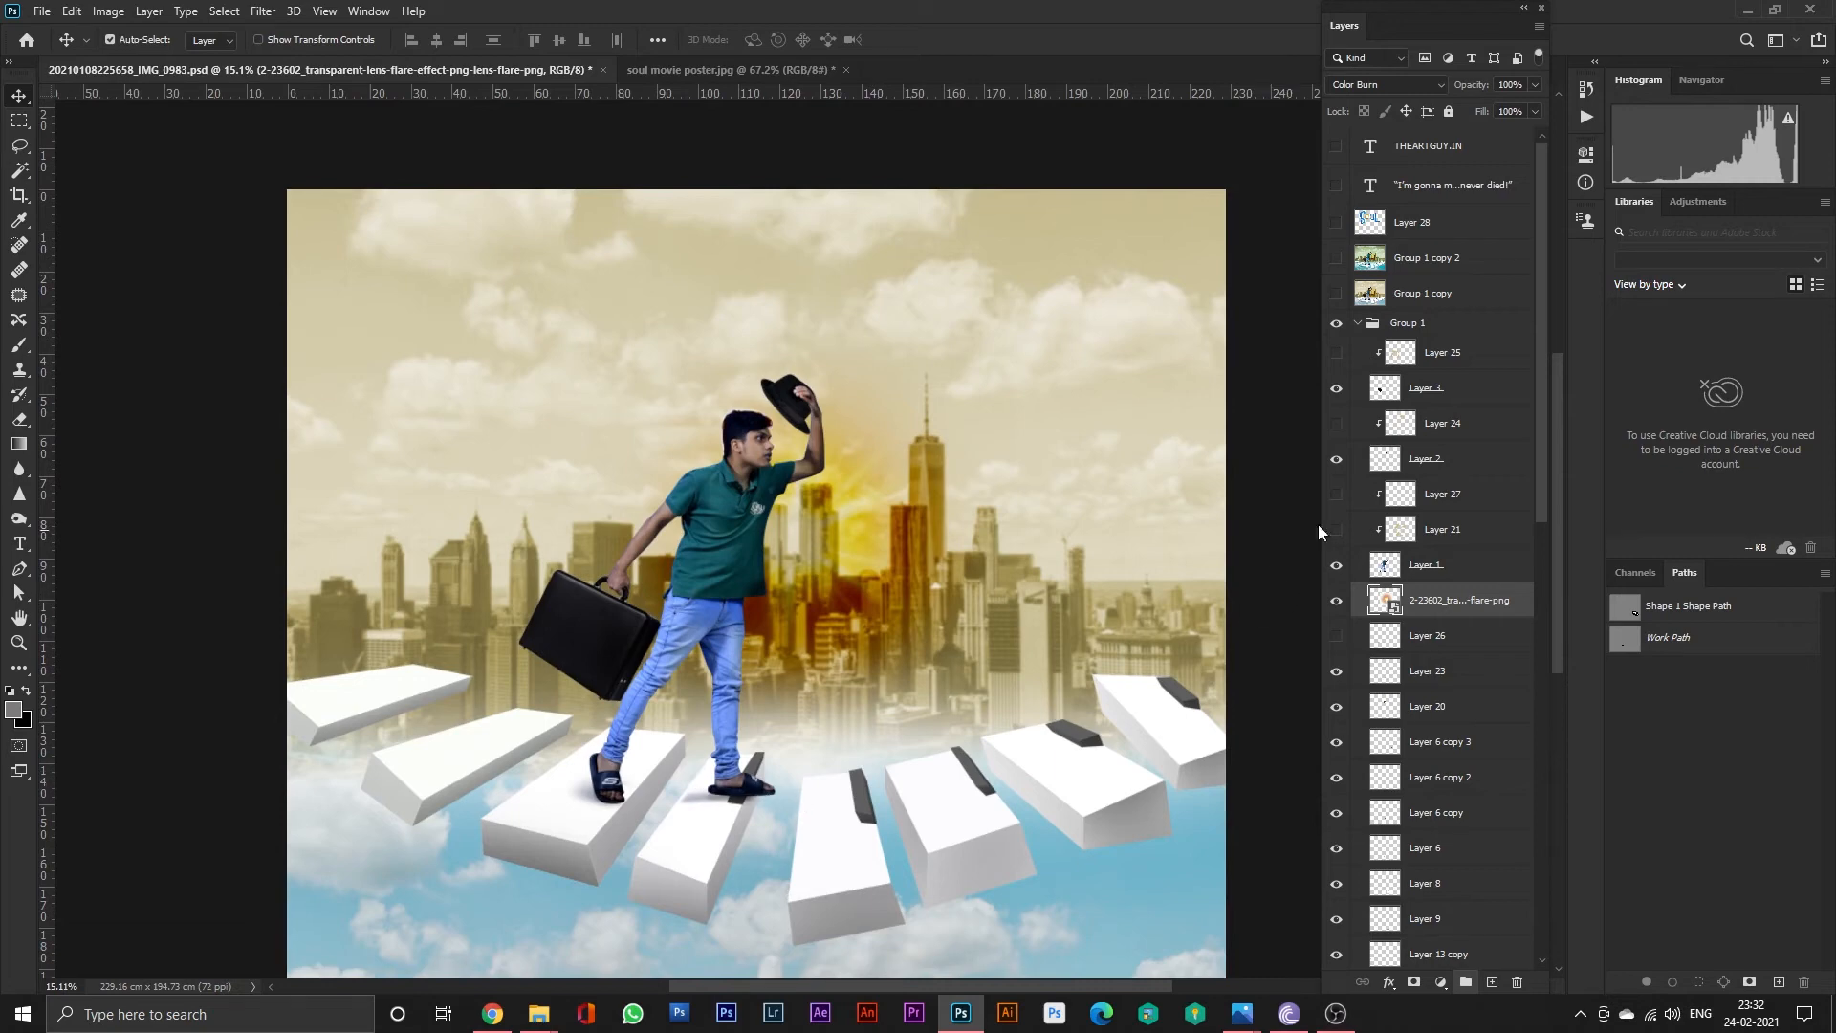
Select the man's layer, Layer 1, and load its outline as a selection.
scroll(836, 627, "up", 3)
left_click(720, 612)
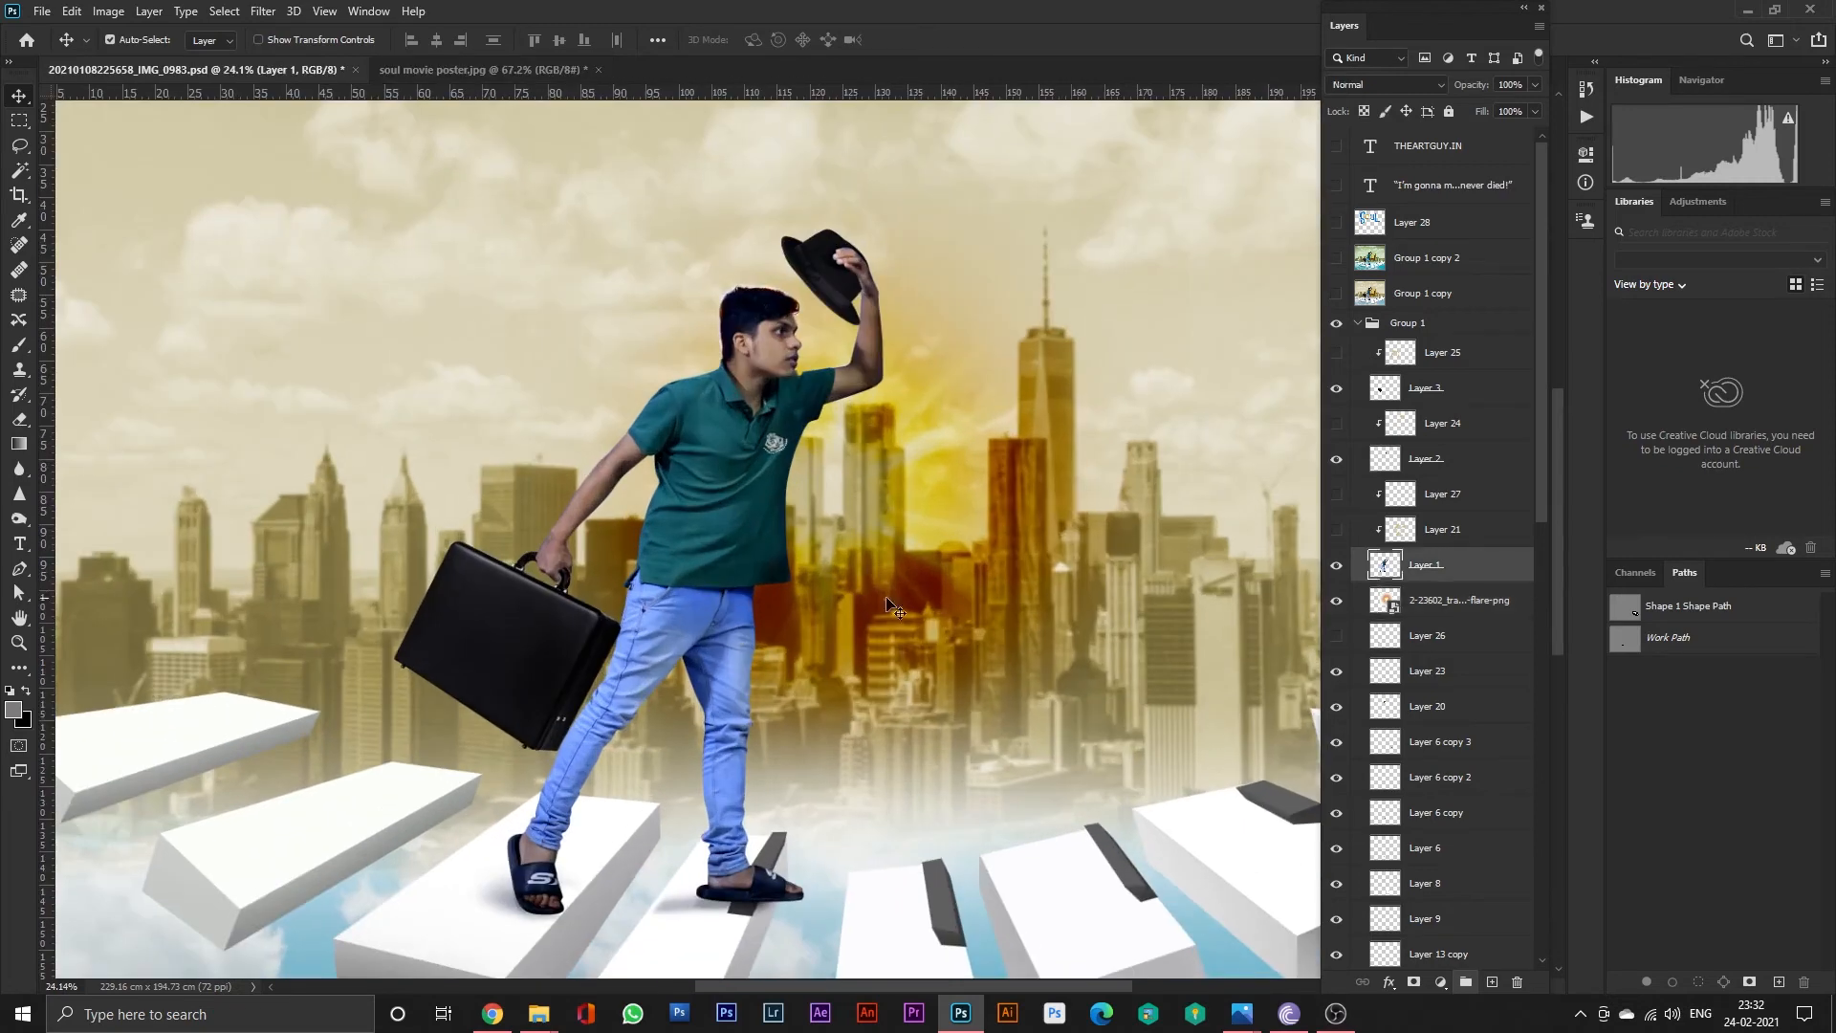
scroll(603, 599, "down", 3)
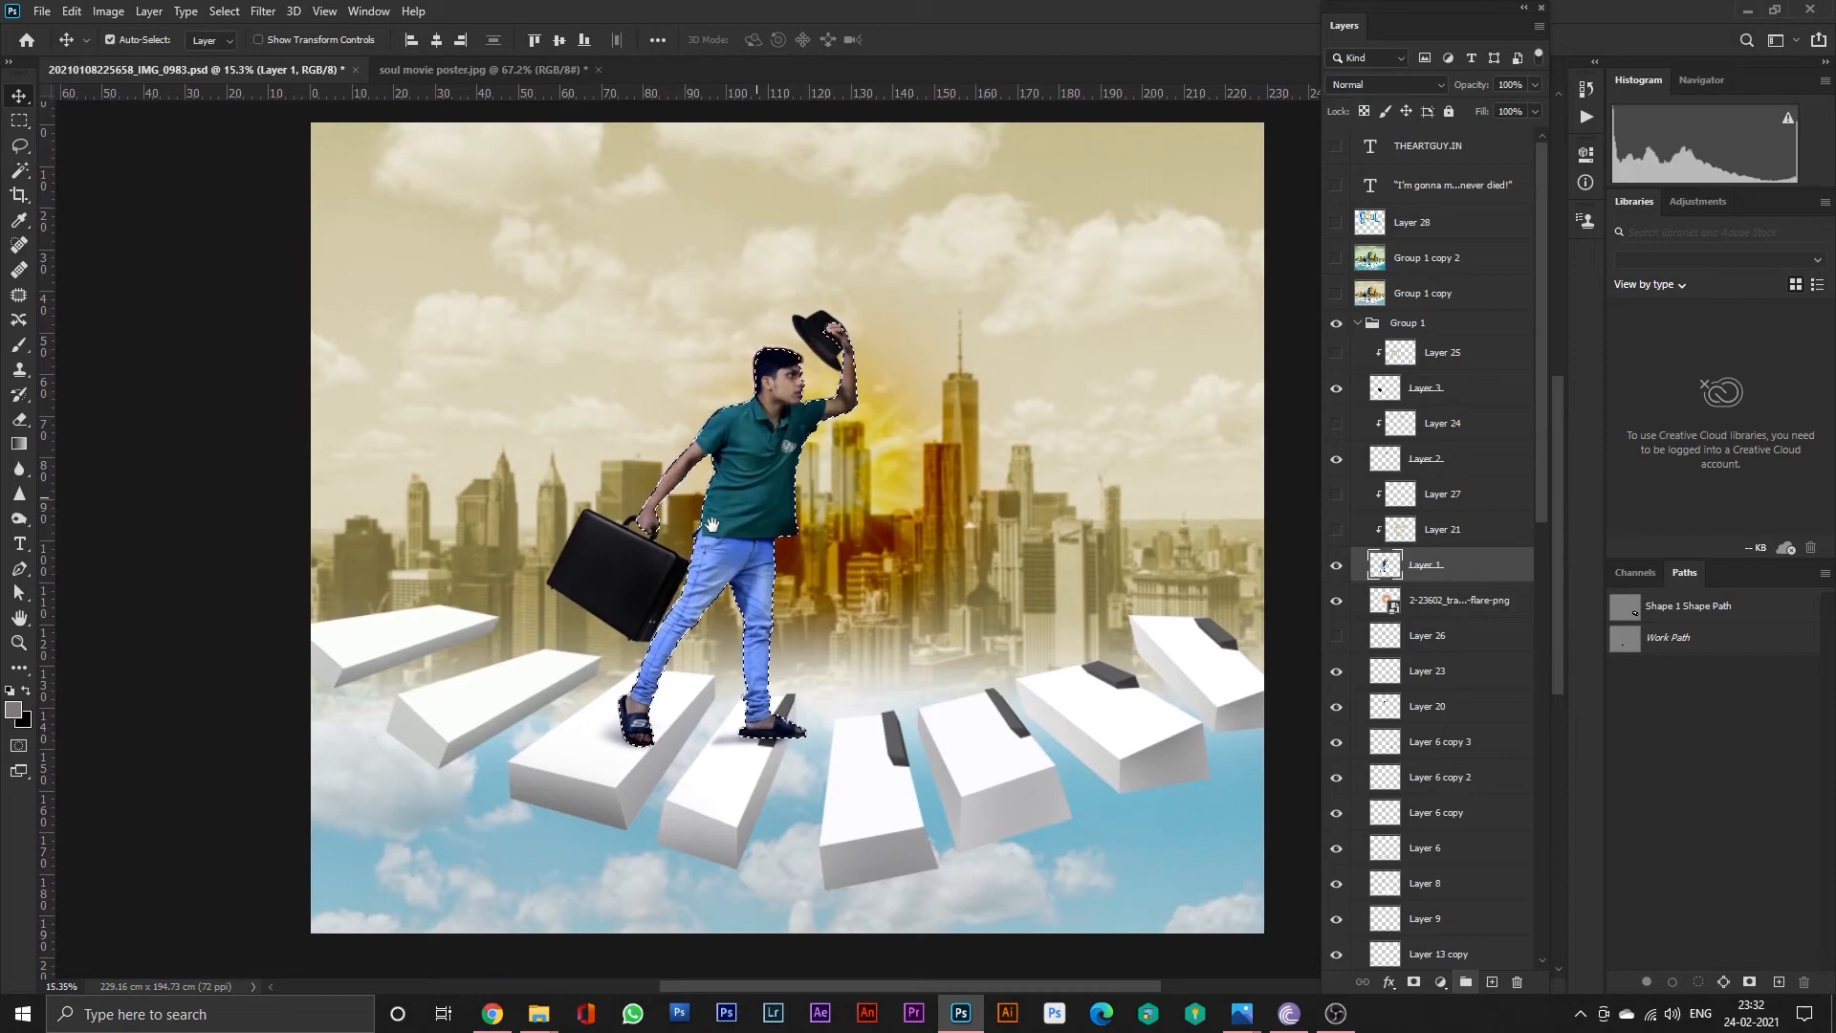
Sample yellow from the sun glow and paint it along the sunlit edge of the man's leg and shirt on a new clipped layer.
key("i")
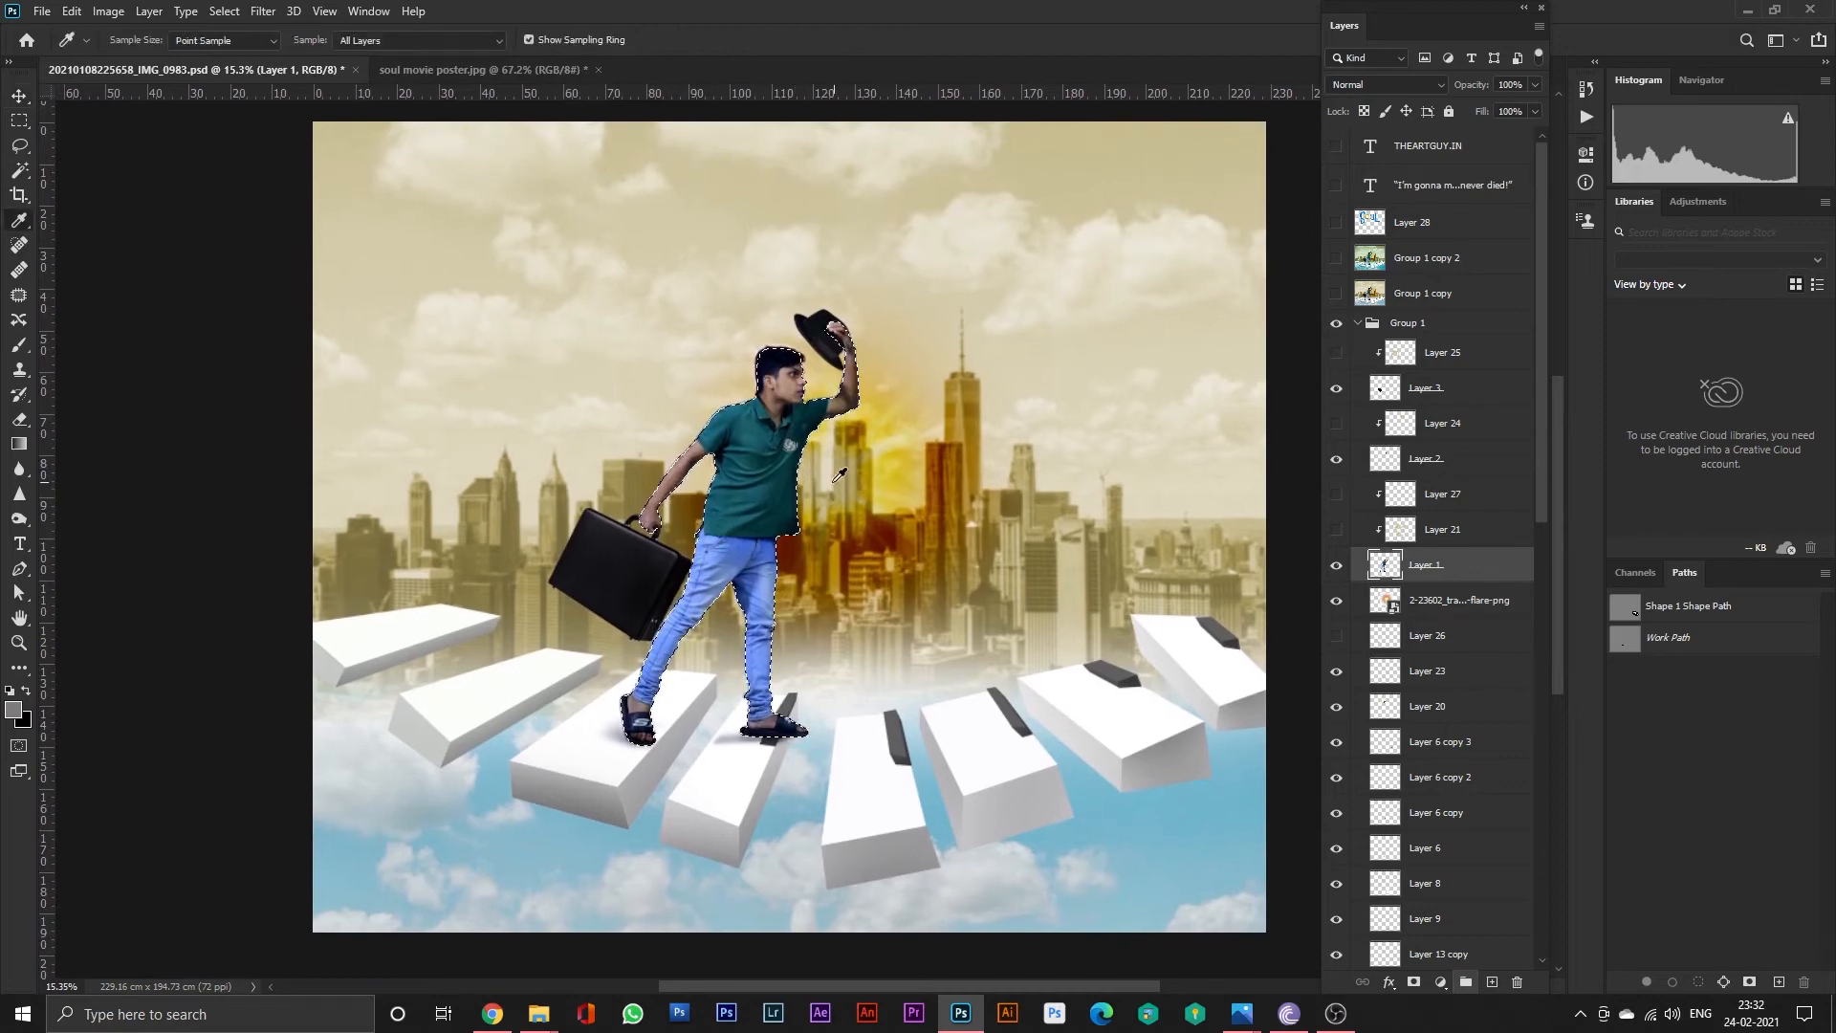
left_click(897, 470)
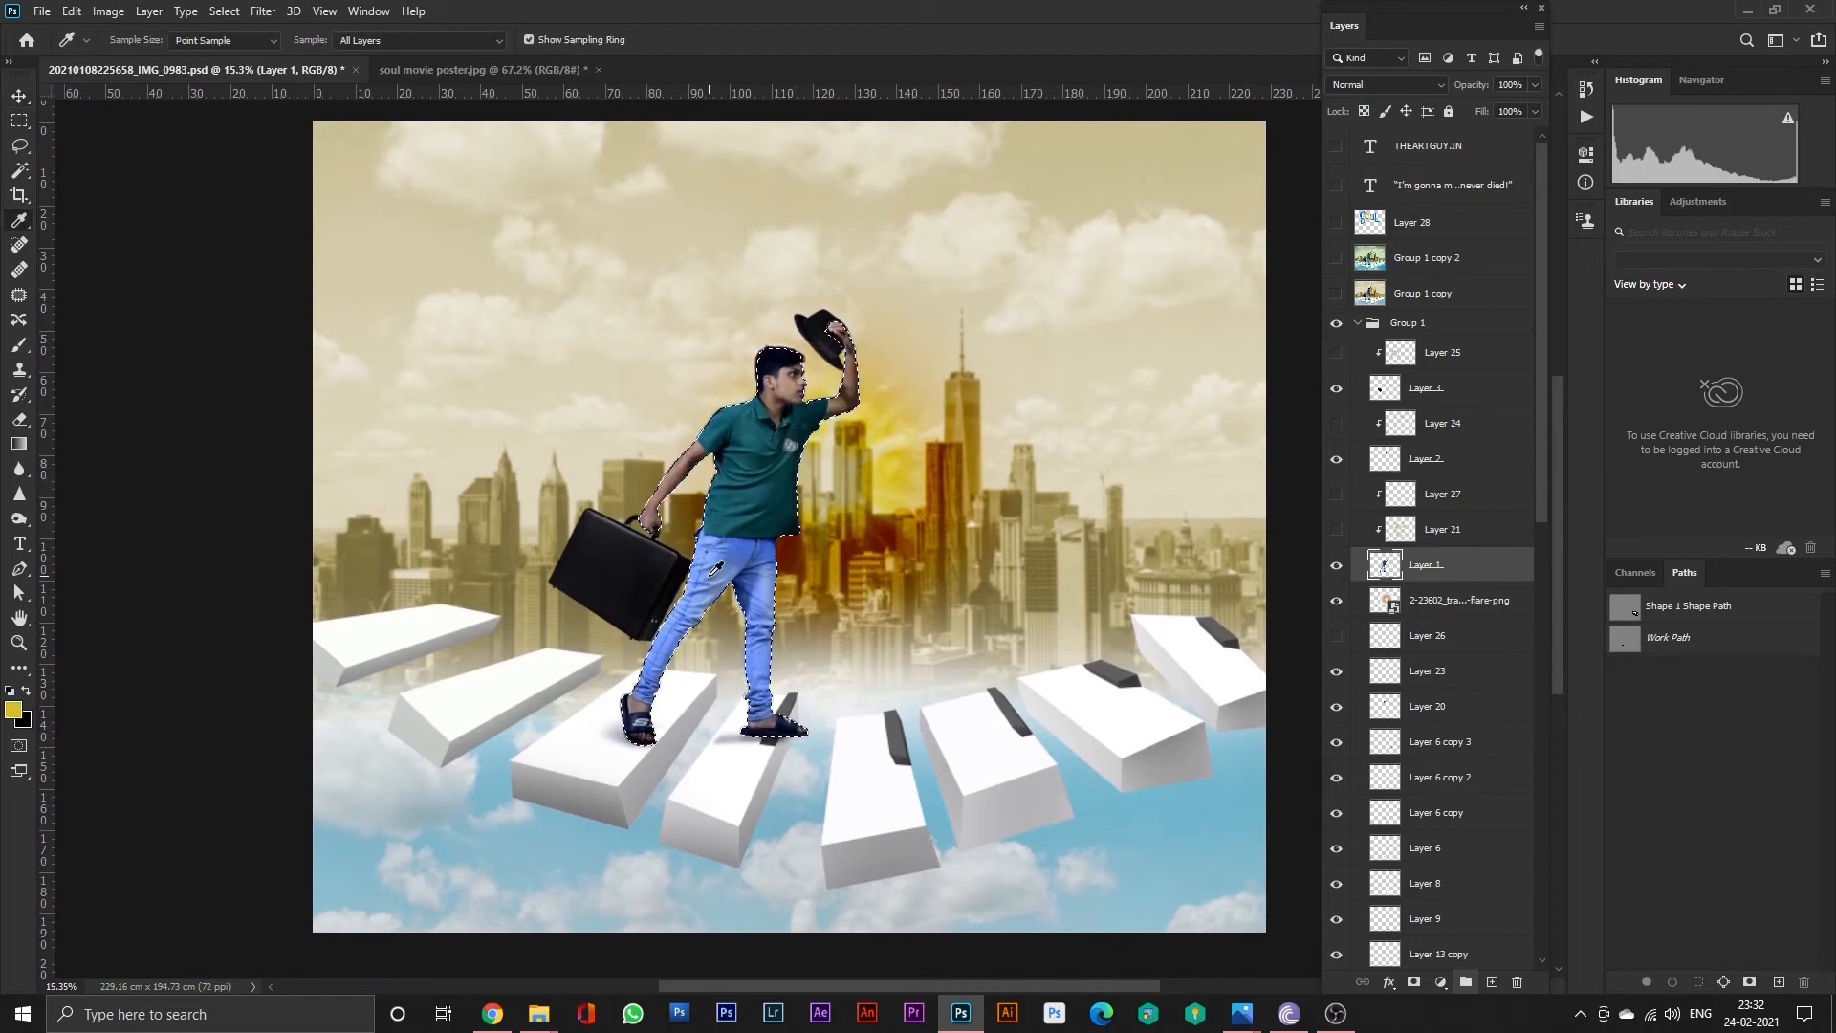
key("b")
right_click(880, 531)
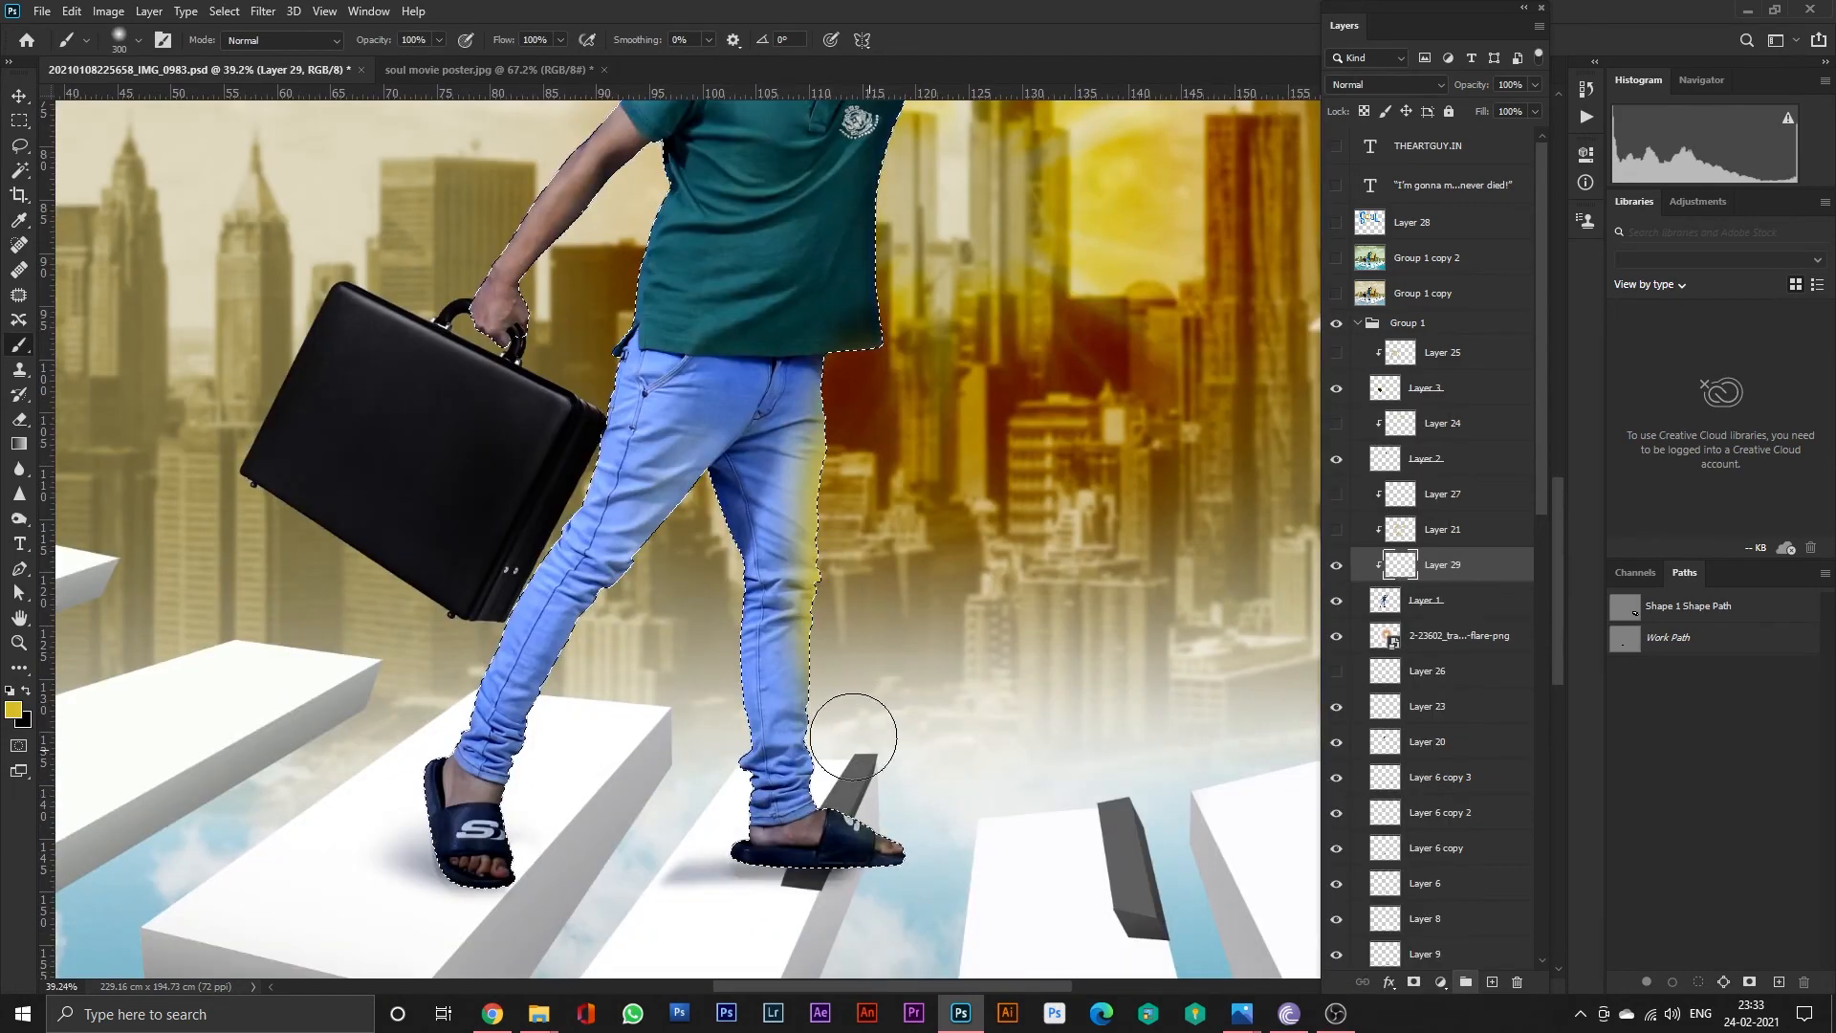
left_click_drag(846, 650, 845, 682)
scroll(845, 682, "up", 3)
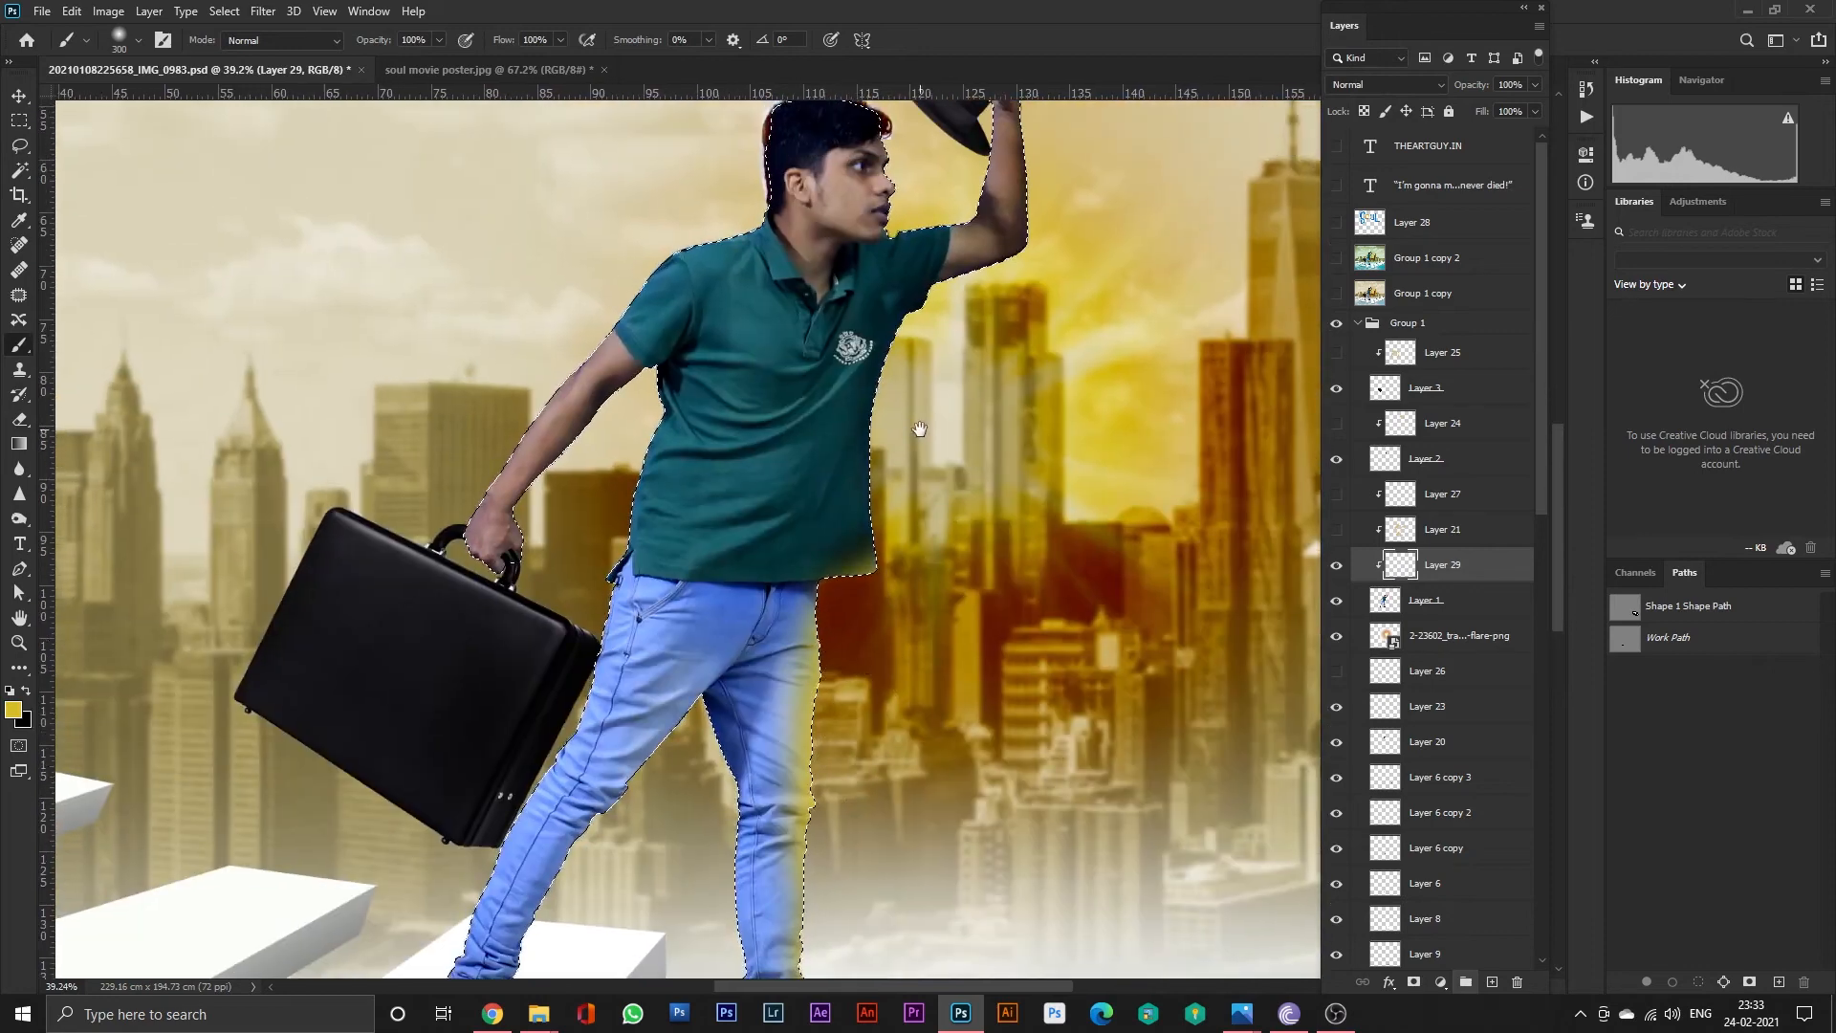
scroll(861, 617, "up", 2)
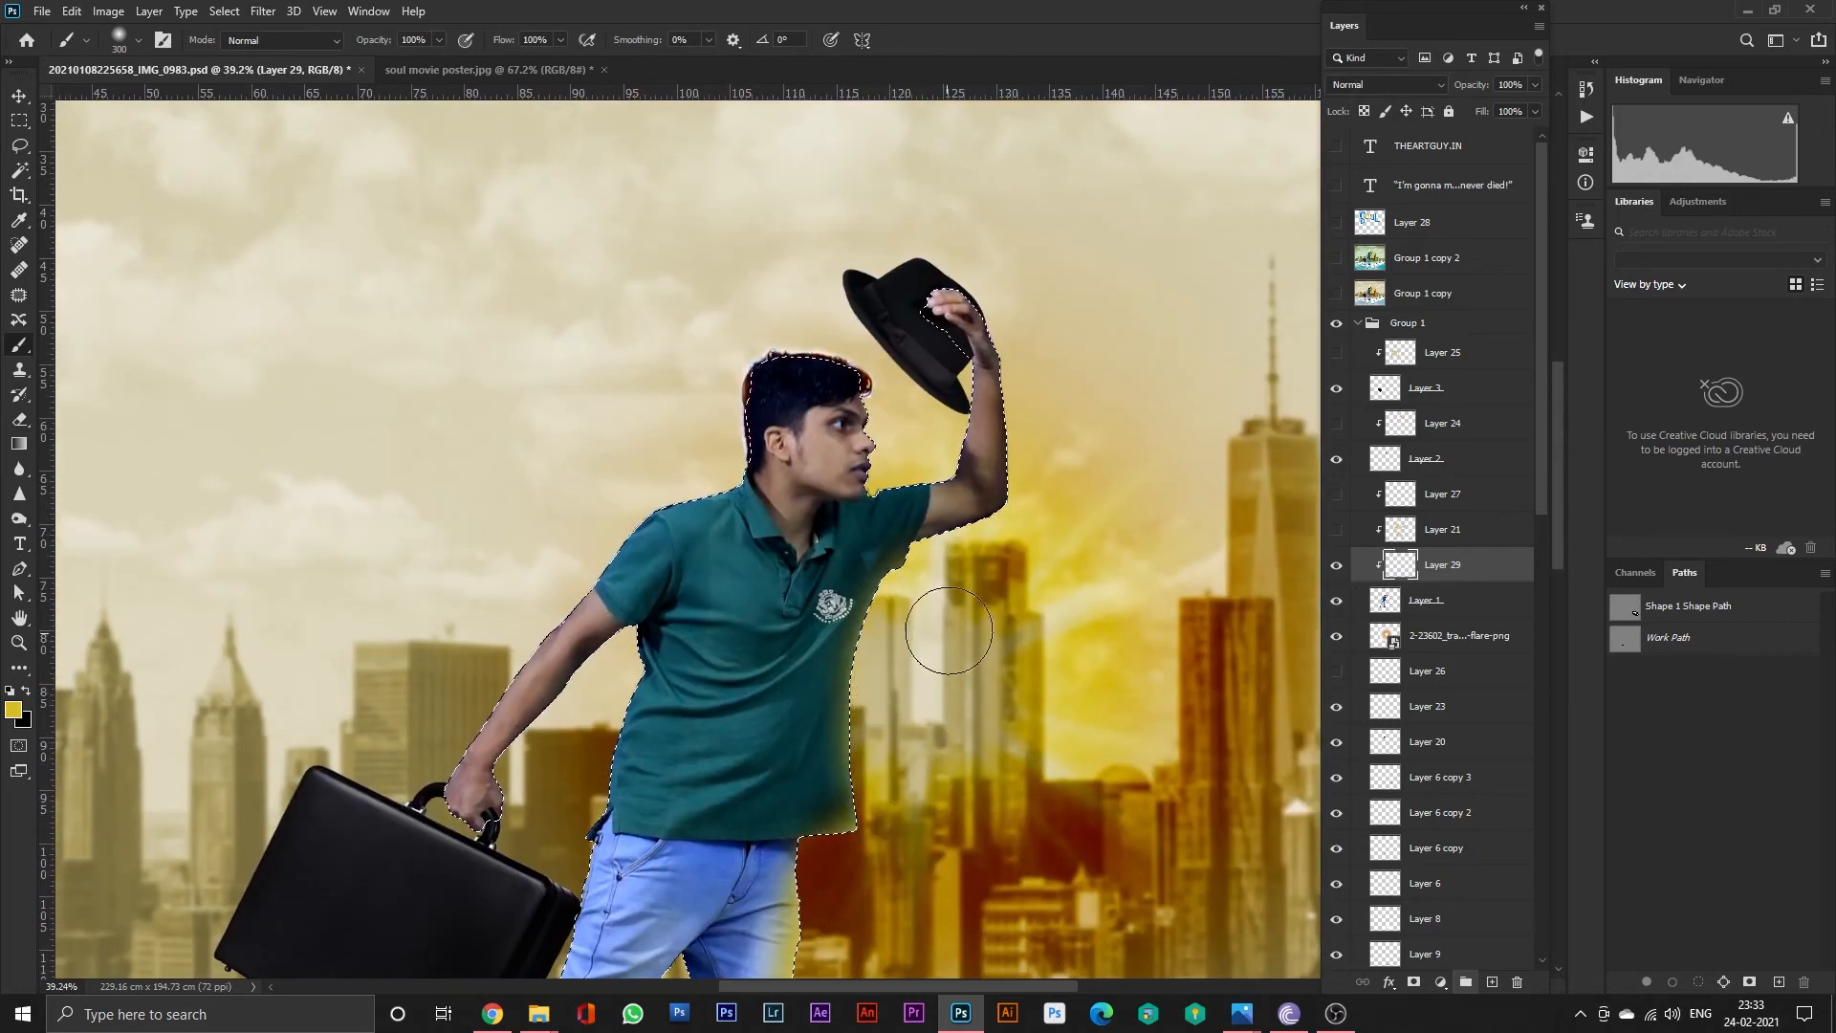
scroll(947, 612, "up", 2)
Paint a thinner yellow rim light along the man's raised arm and shirt edge with a smaller brush, clearing the selection when done.
key("bracketleft")
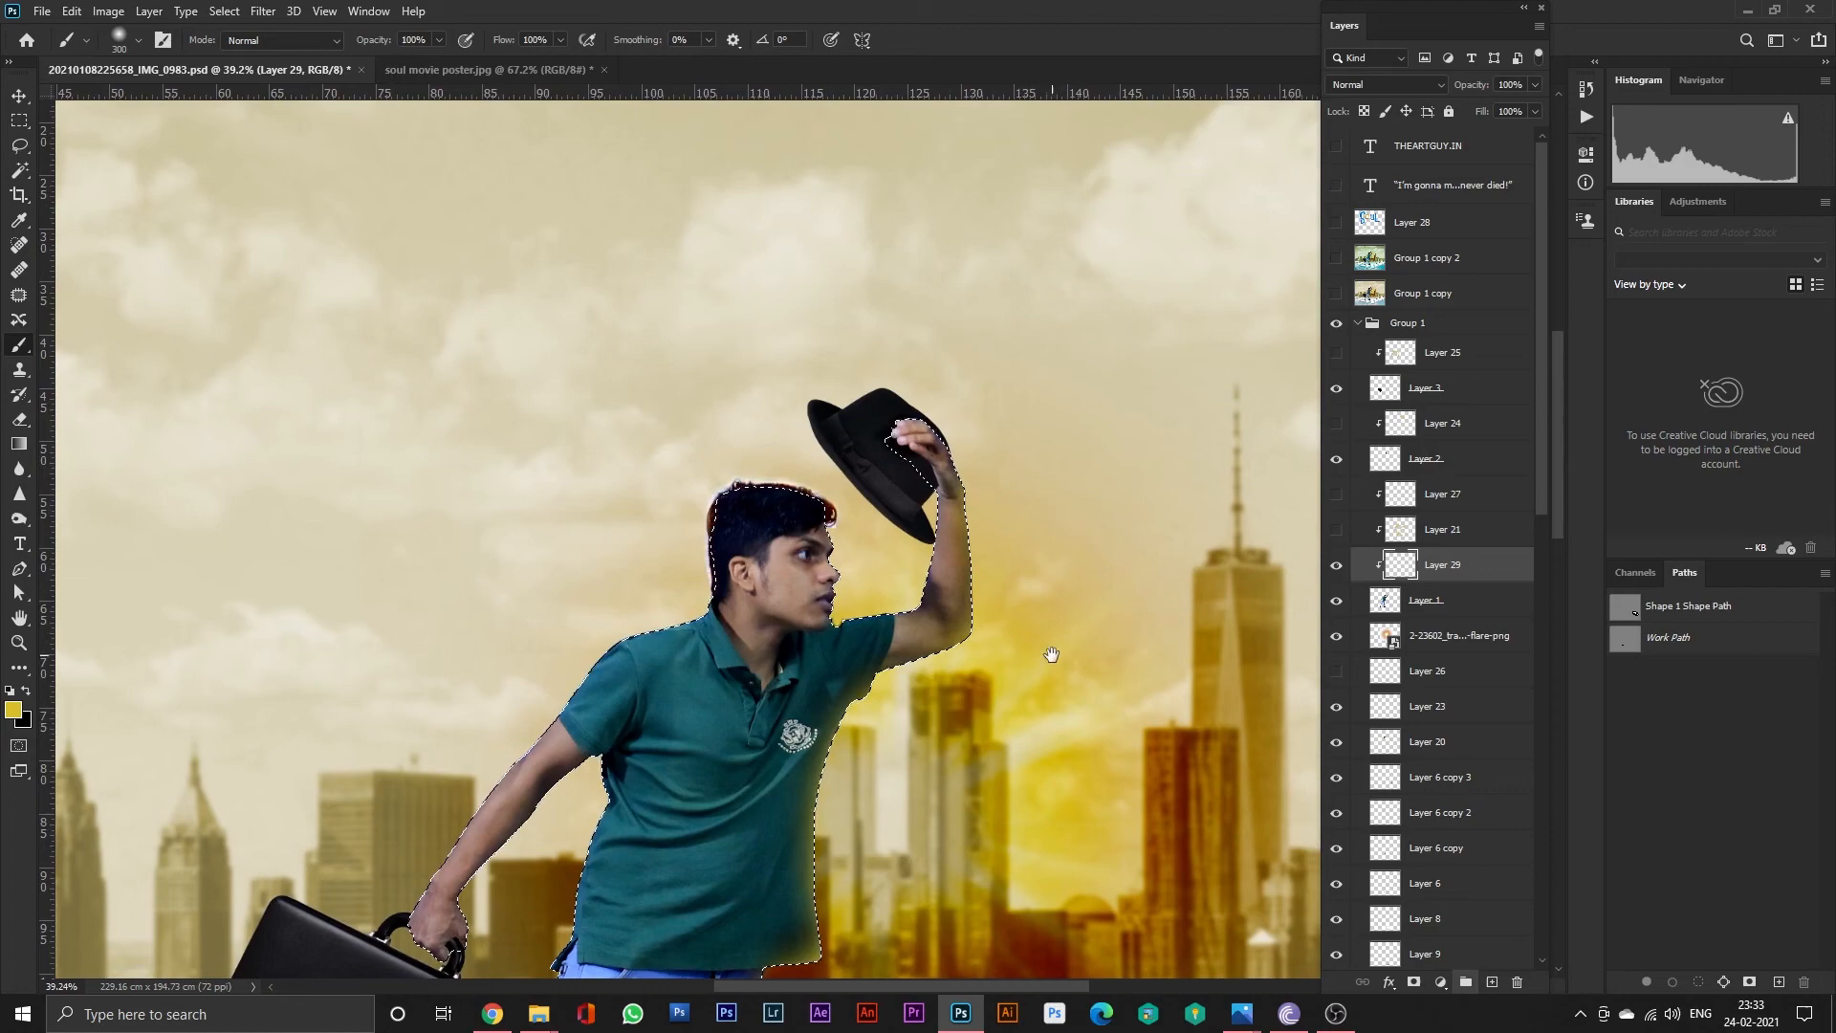
scroll(1052, 660, "down", 2)
key("bracketleft")
key("bracketleft")
key("bracketleft")
key("bracketleft")
key("bracketleft")
key("bracketleft")
key("bracketleft")
key("bracketleft")
scroll(1034, 574, "up", 5)
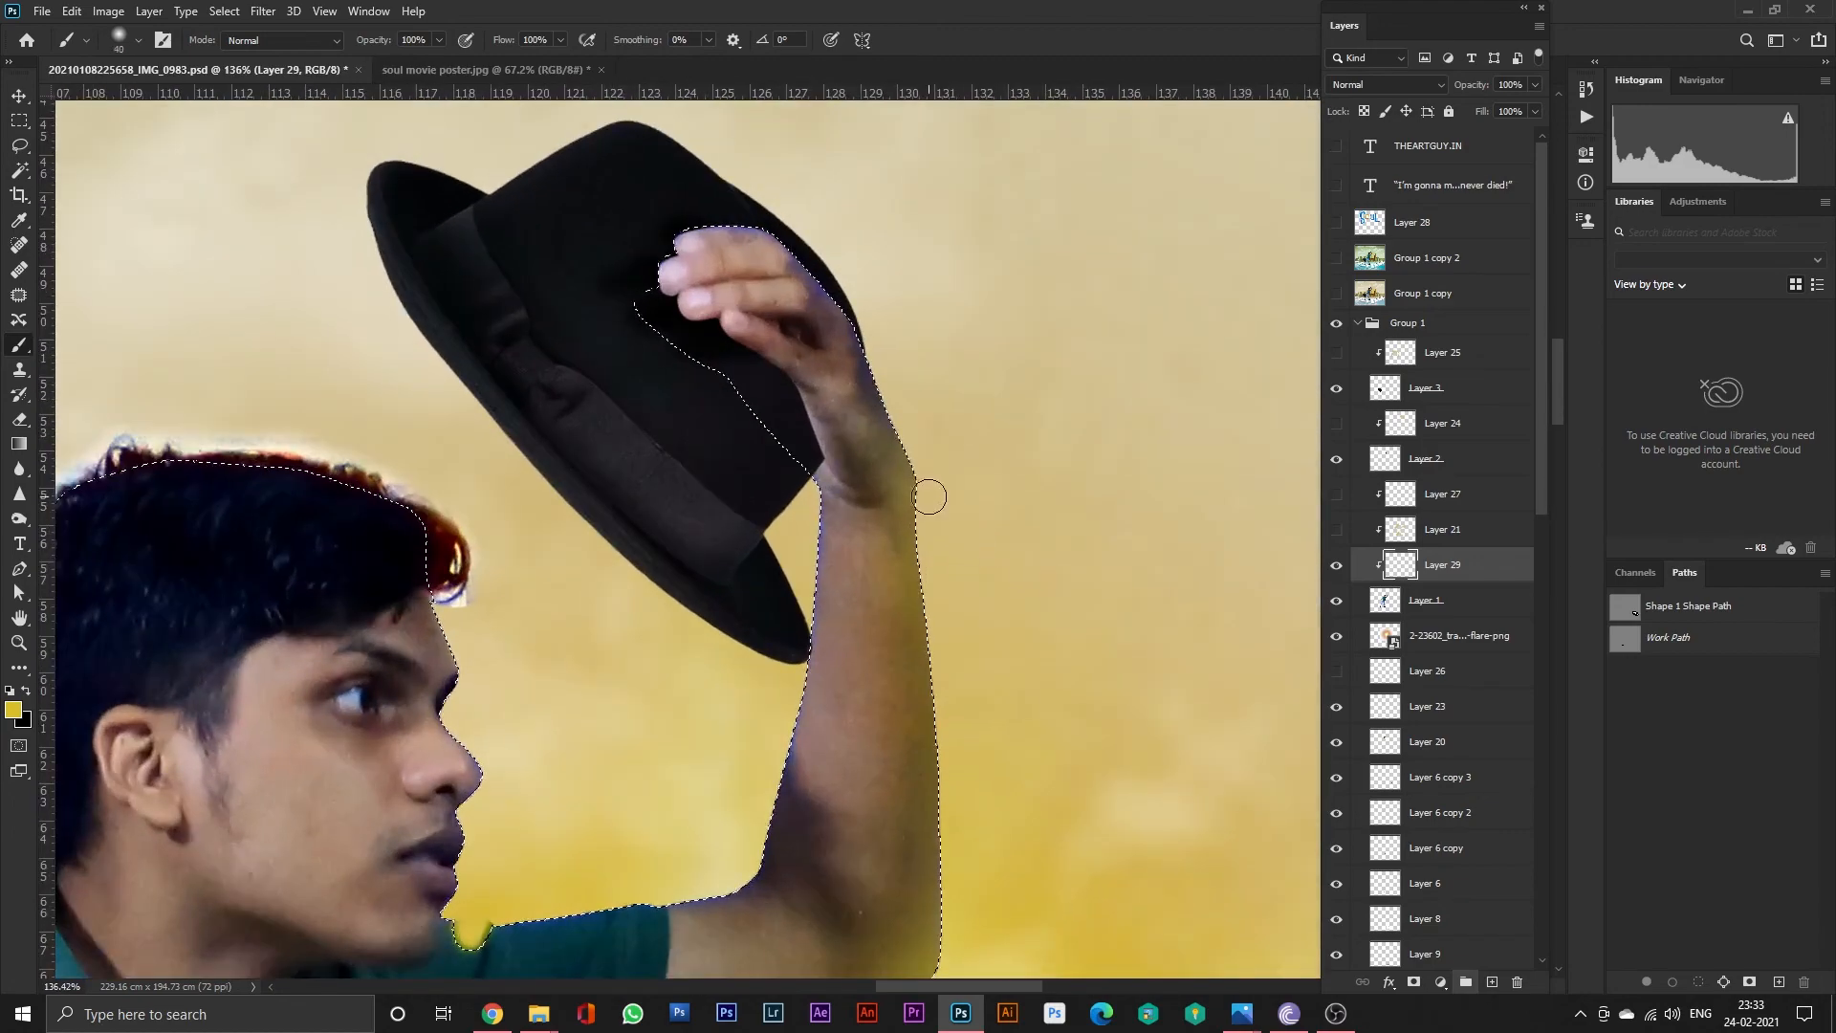
key("bracketleft")
mouse_move(913, 469)
left_mouse_down()
mouse_move(943, 818)
mouse_move(938, 443)
mouse_move(918, 607)
mouse_move(680, 705)
mouse_move(483, 880)
mouse_move(483, 306)
left_mouse_up()
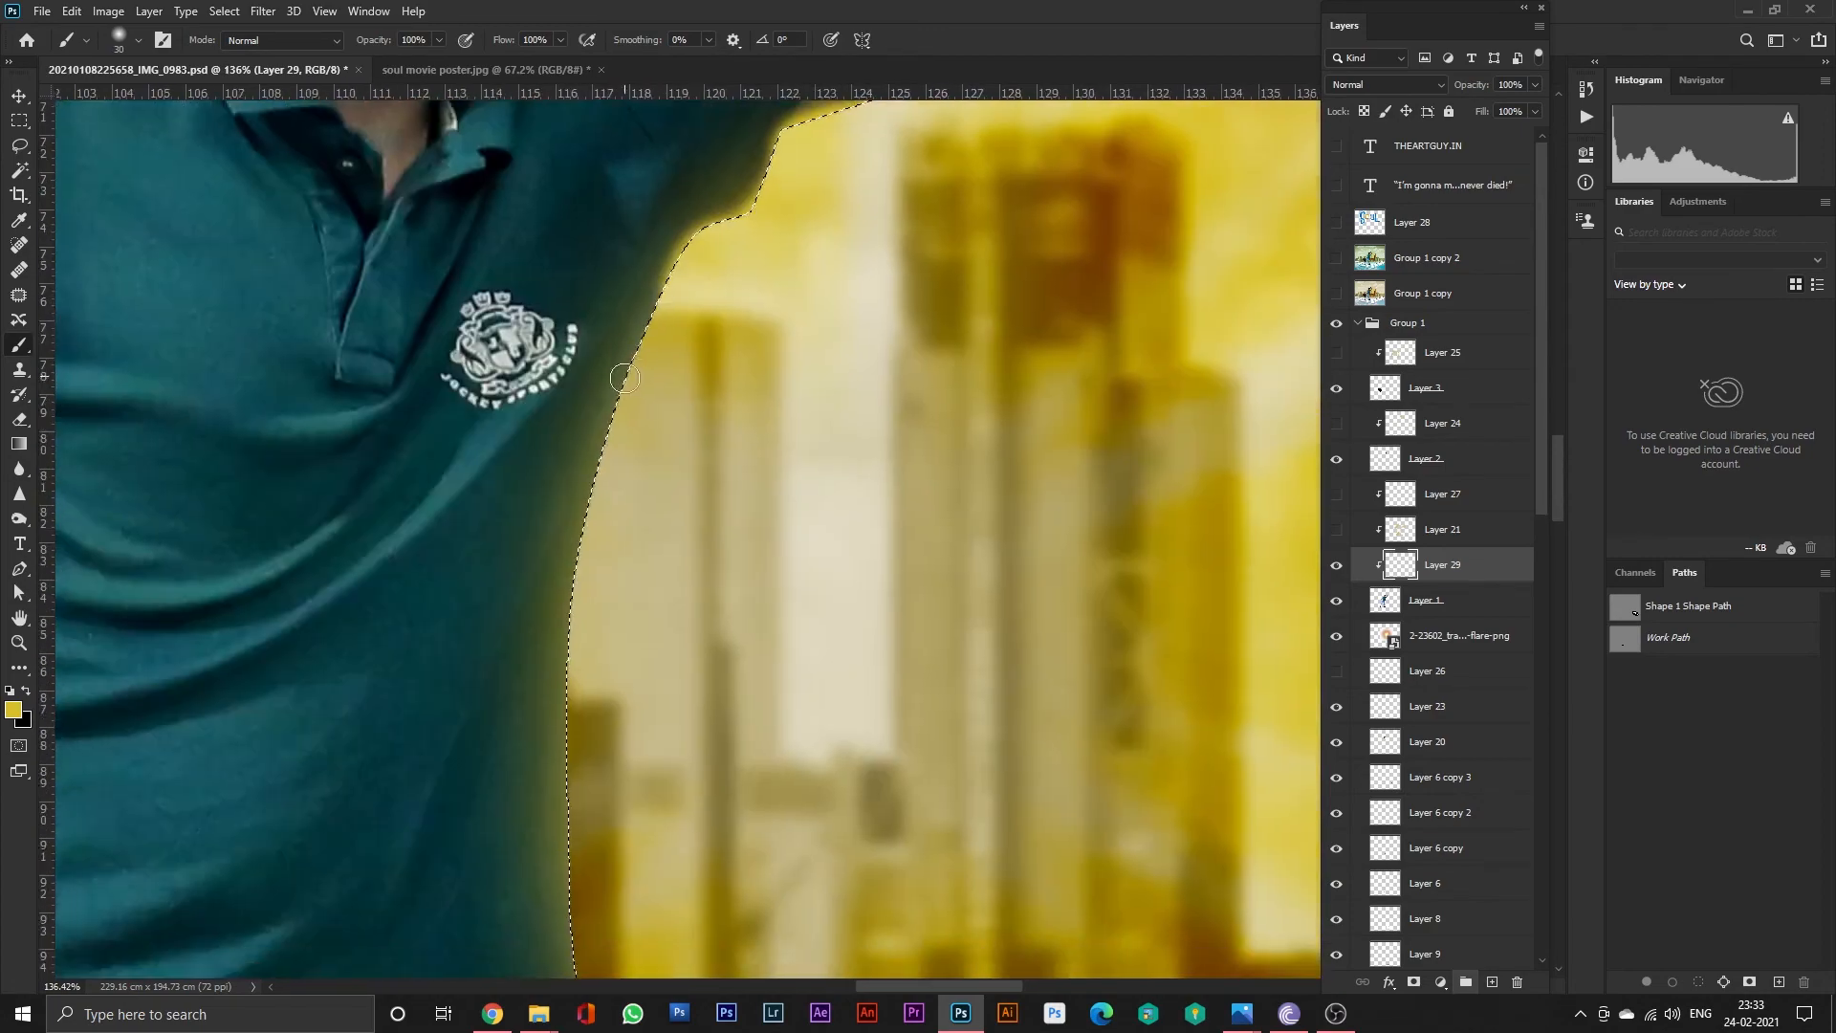
scroll(957, 443, "down", 6)
key("ctrl+d")
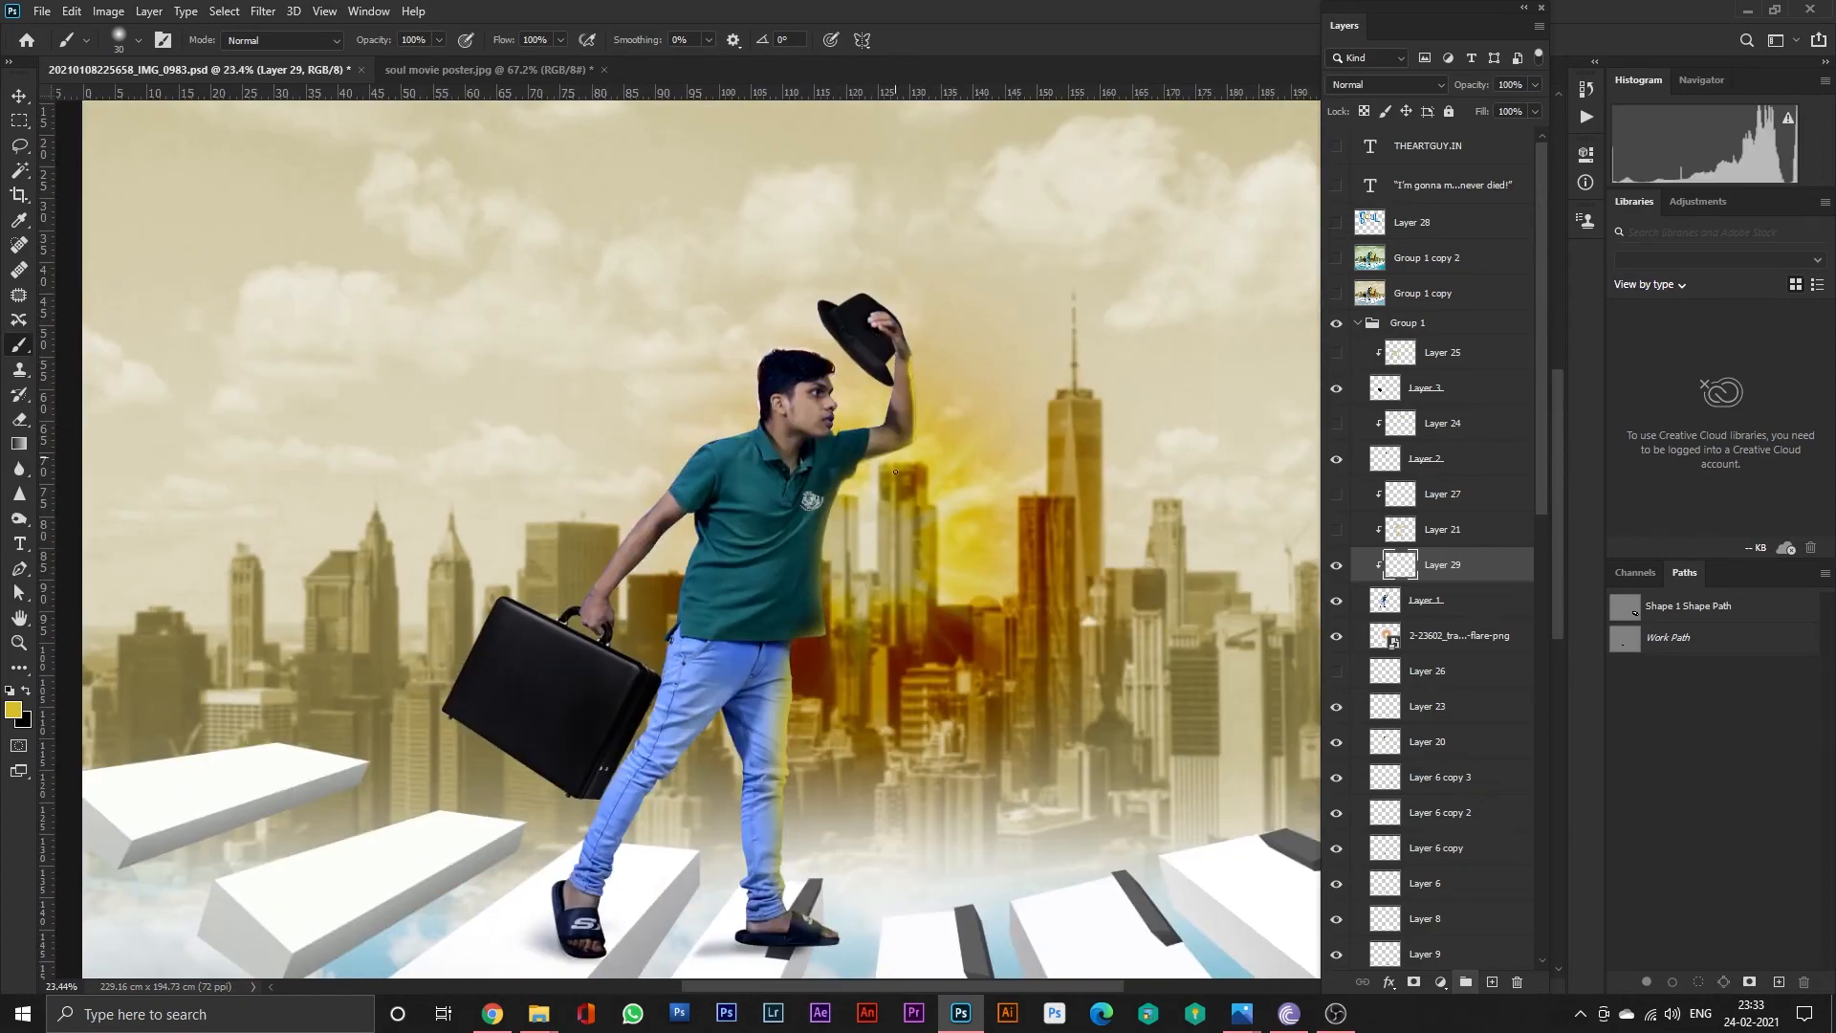
Soften the painted yellow rim light with a Gaussian Blur of 3.1 pixels radius.
left_click(262, 12)
mouse_move(285, 229)
left_click(603, 297)
left_click_drag(1213, 455, 1179, 451)
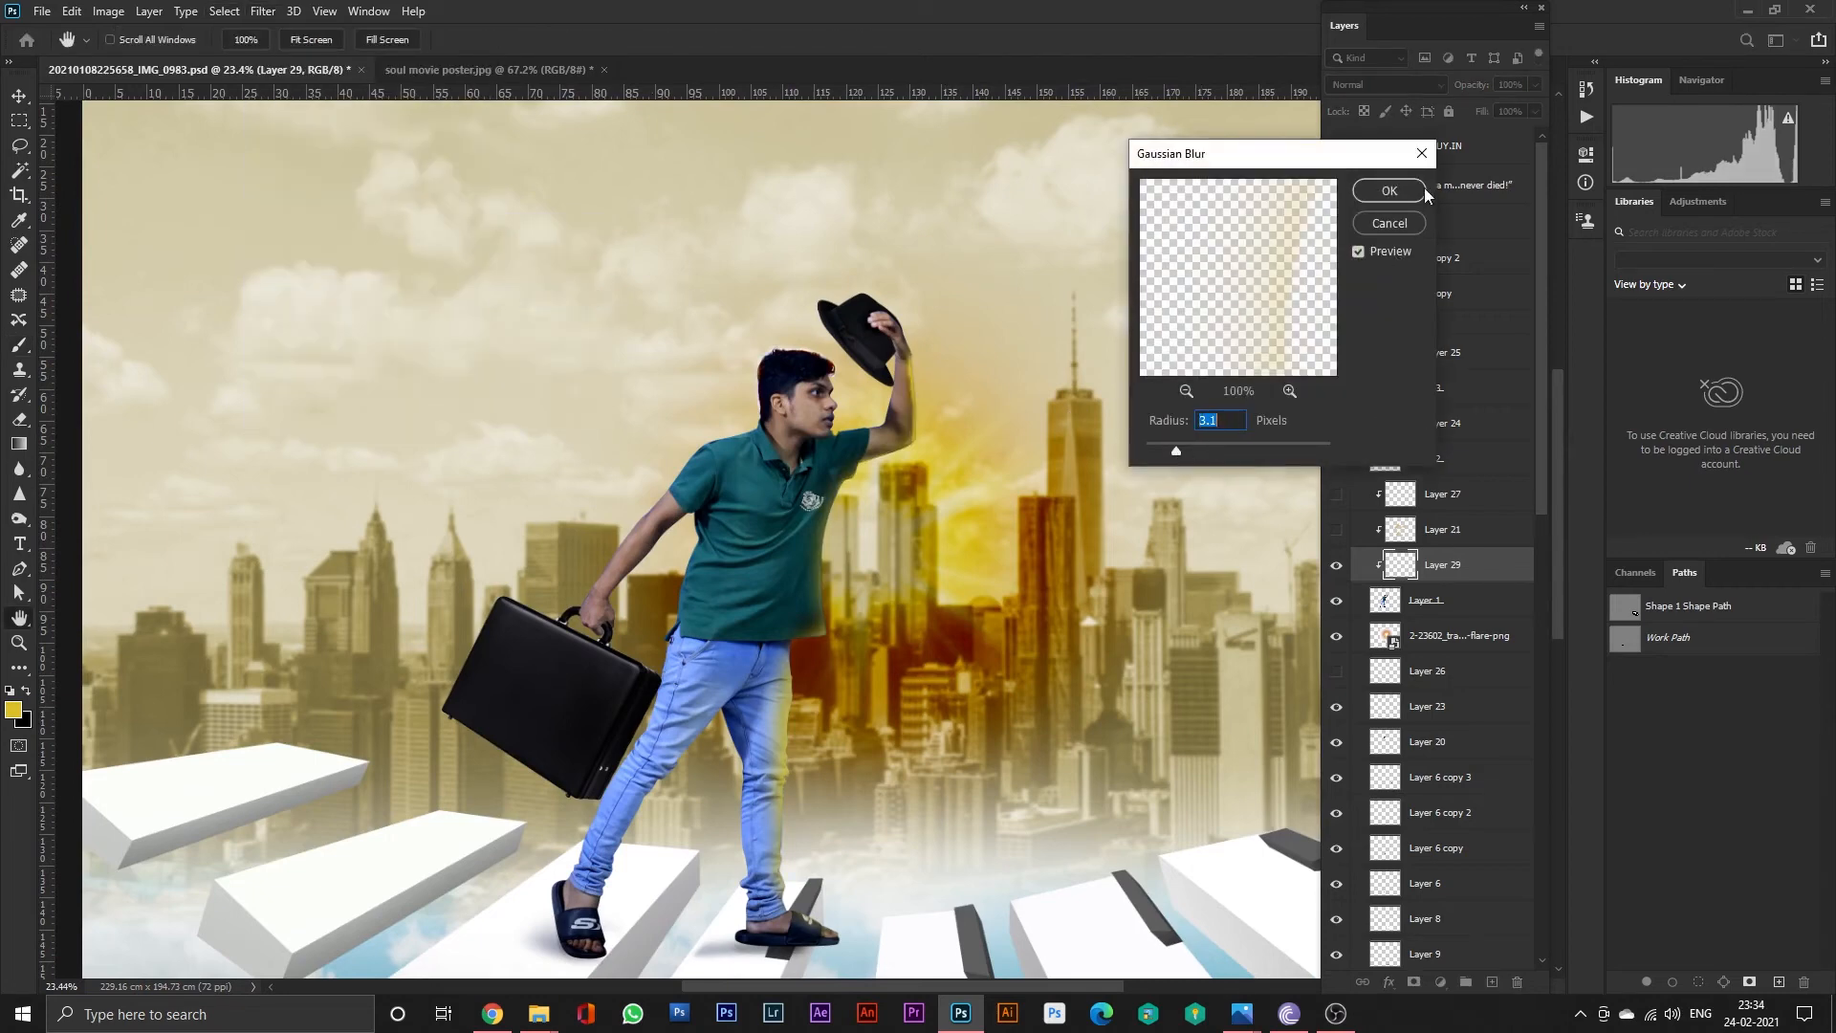
left_click(1398, 188)
Hide the painted rim light, Layer 29, and show the prepared highlight layer, Layer 21, on the man.
left_click(1339, 565)
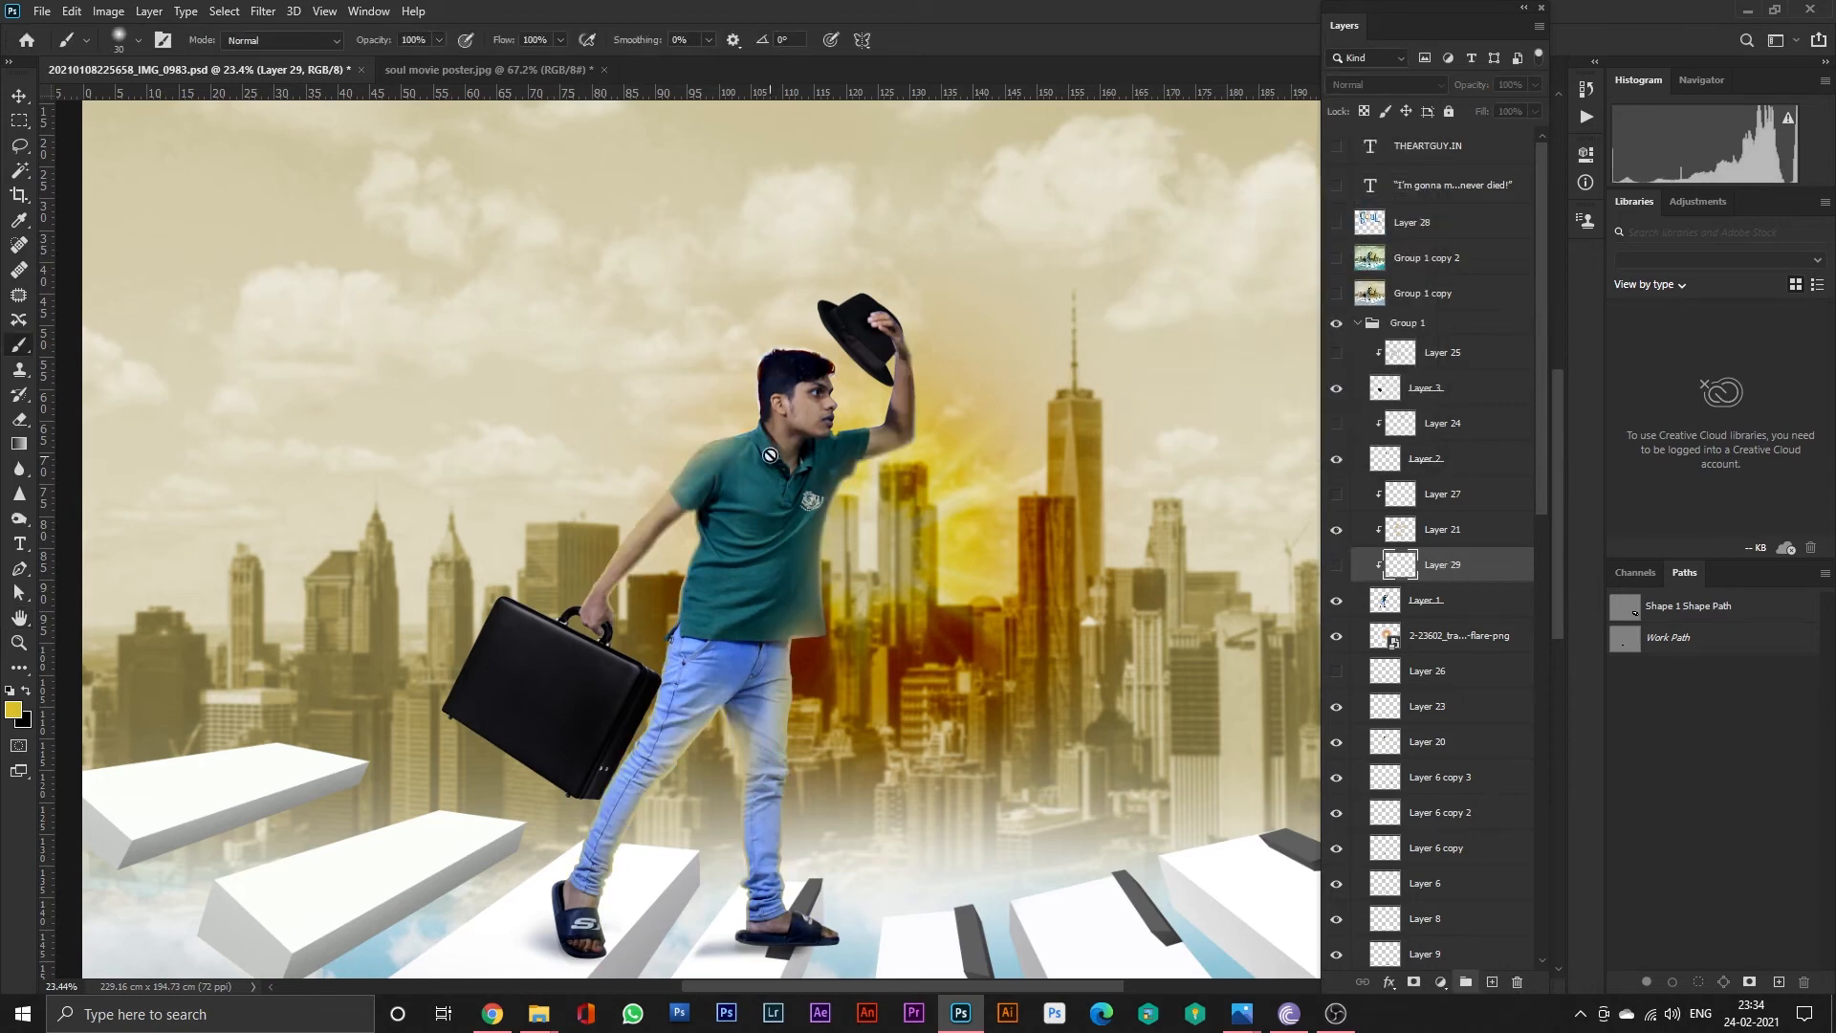
scroll(603, 641, "up", 3)
scroll(602, 650, "down", 5)
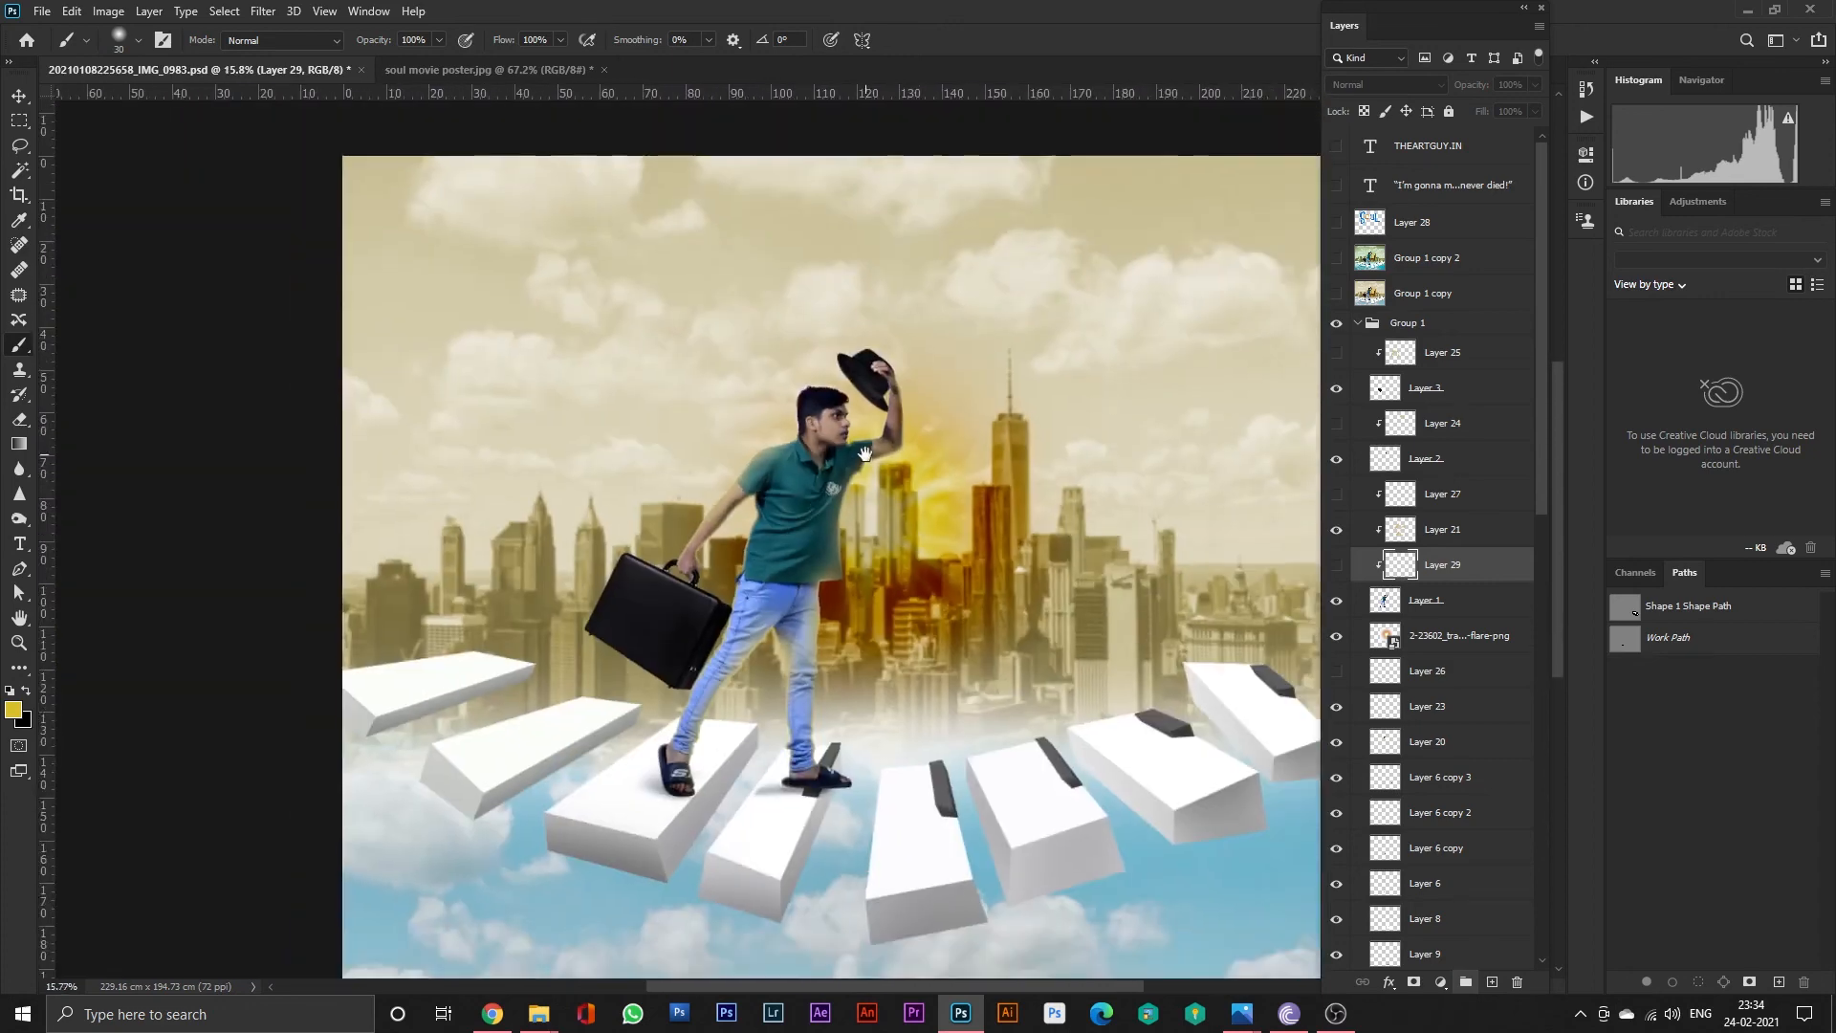
left_click_drag(864, 454, 877, 553)
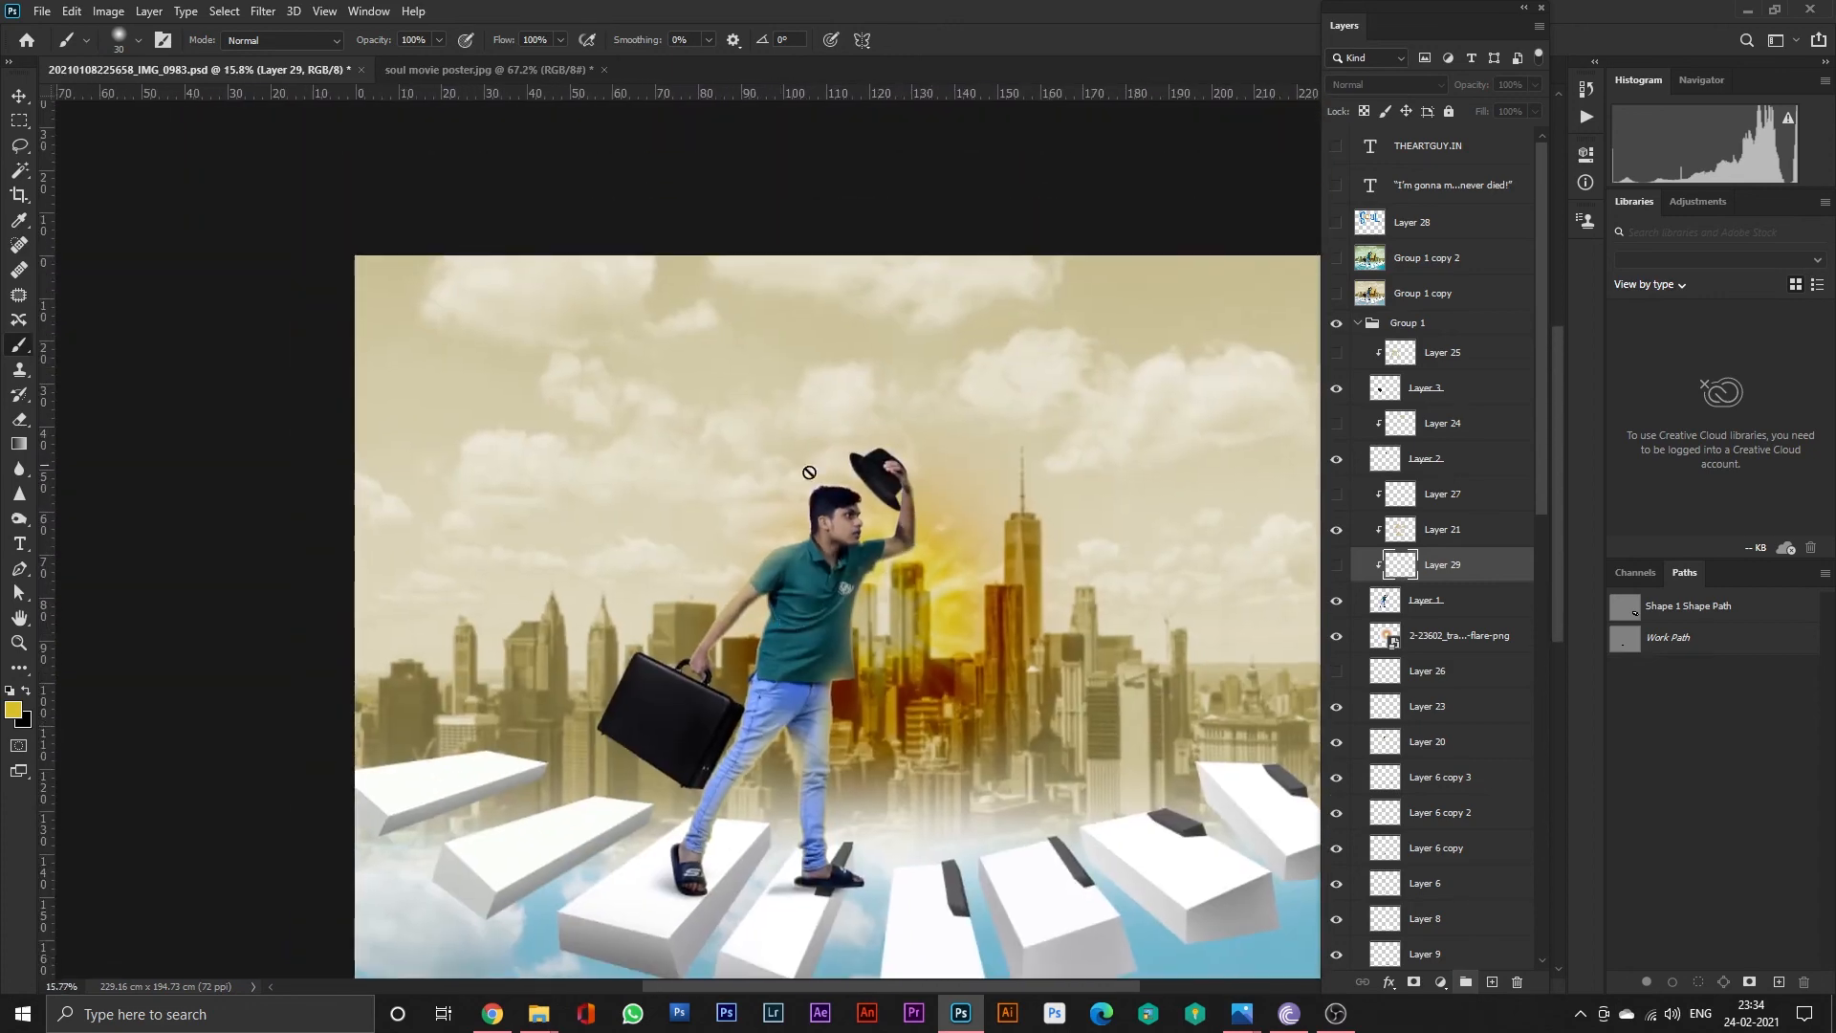
scroll(870, 503, "up", 2)
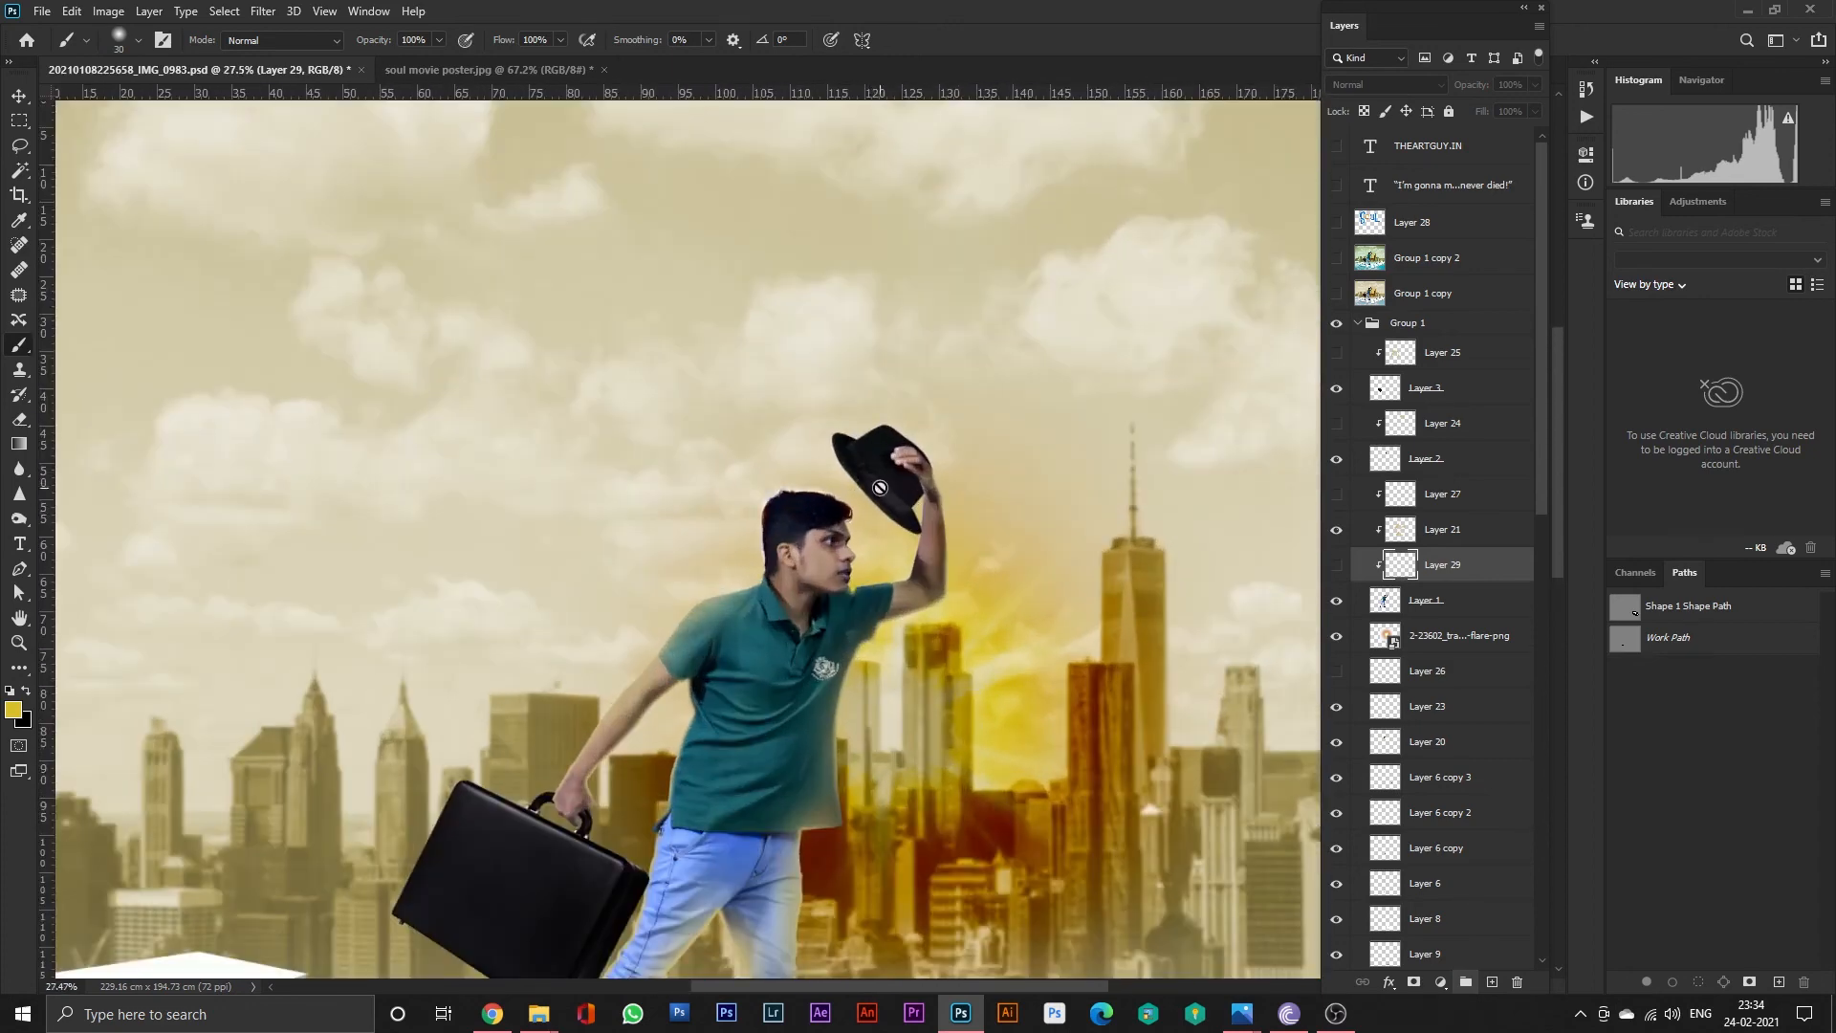
Show Layer 25 and Layer 24 to add edge highlights to the briefcase and the hat.
left_click(1336, 354)
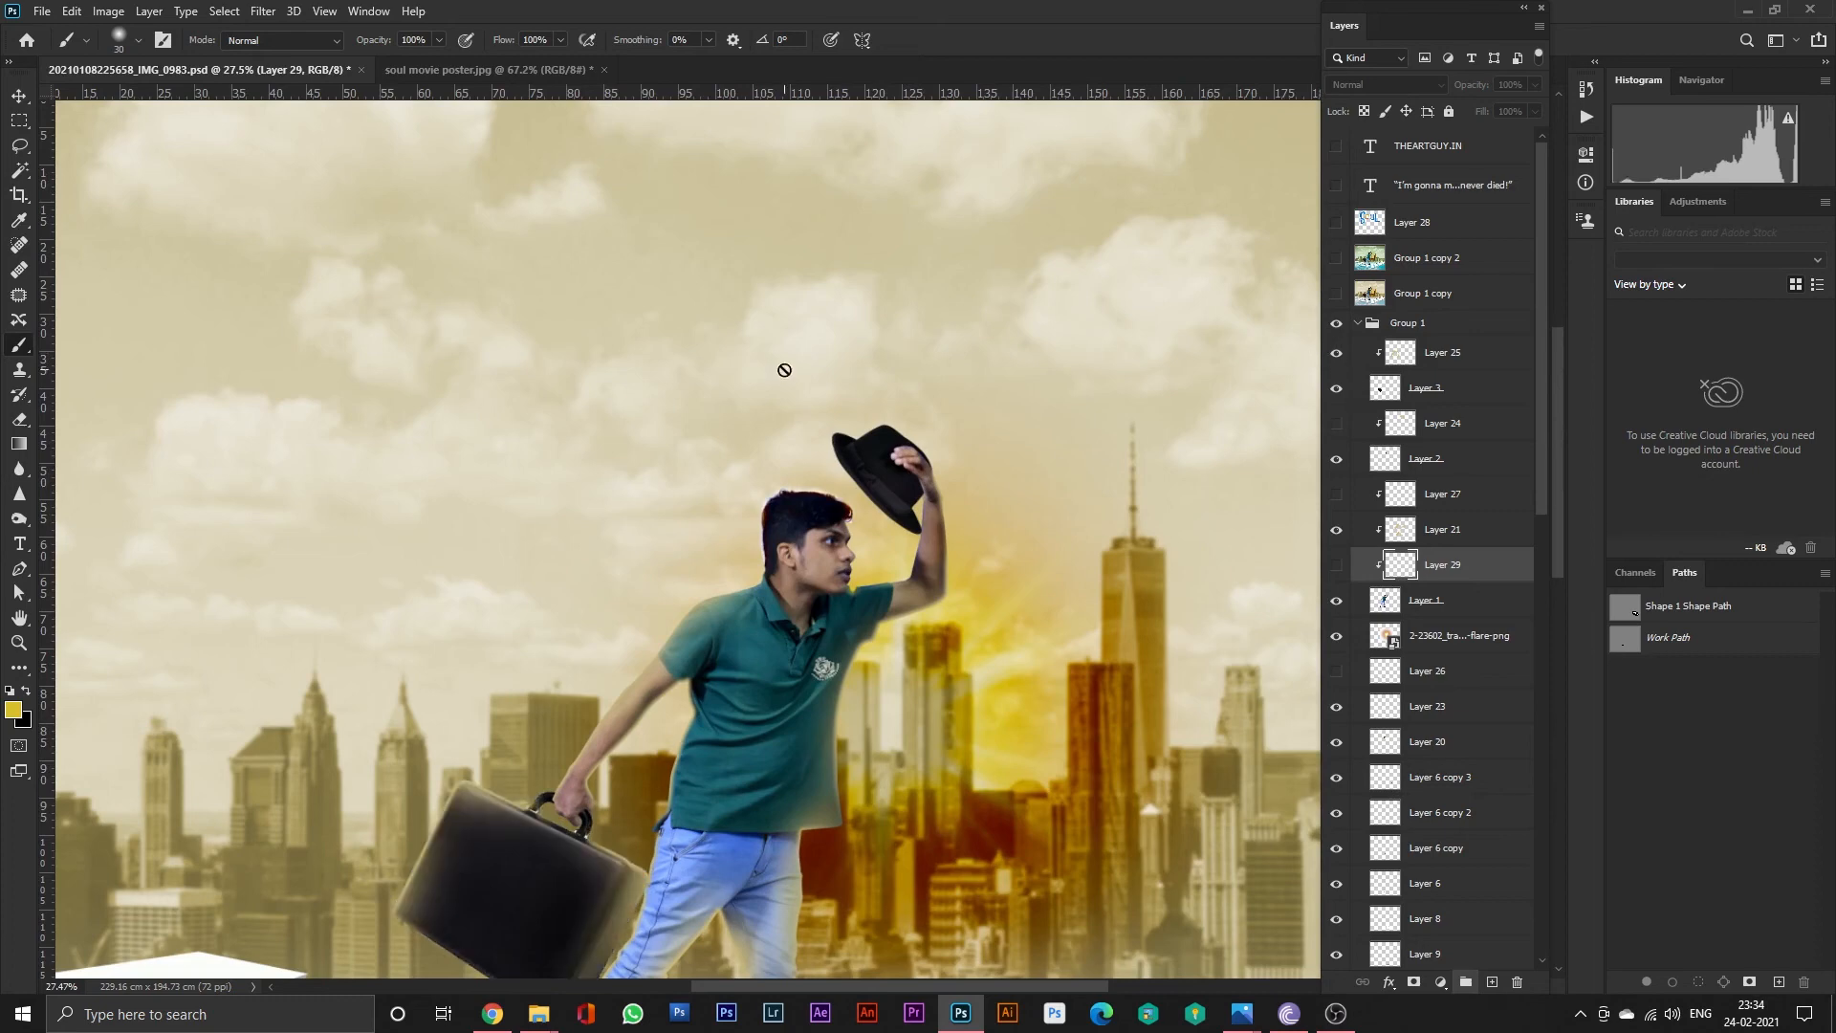
scroll(506, 812, "down", 1)
scroll(660, 683, "up", 2)
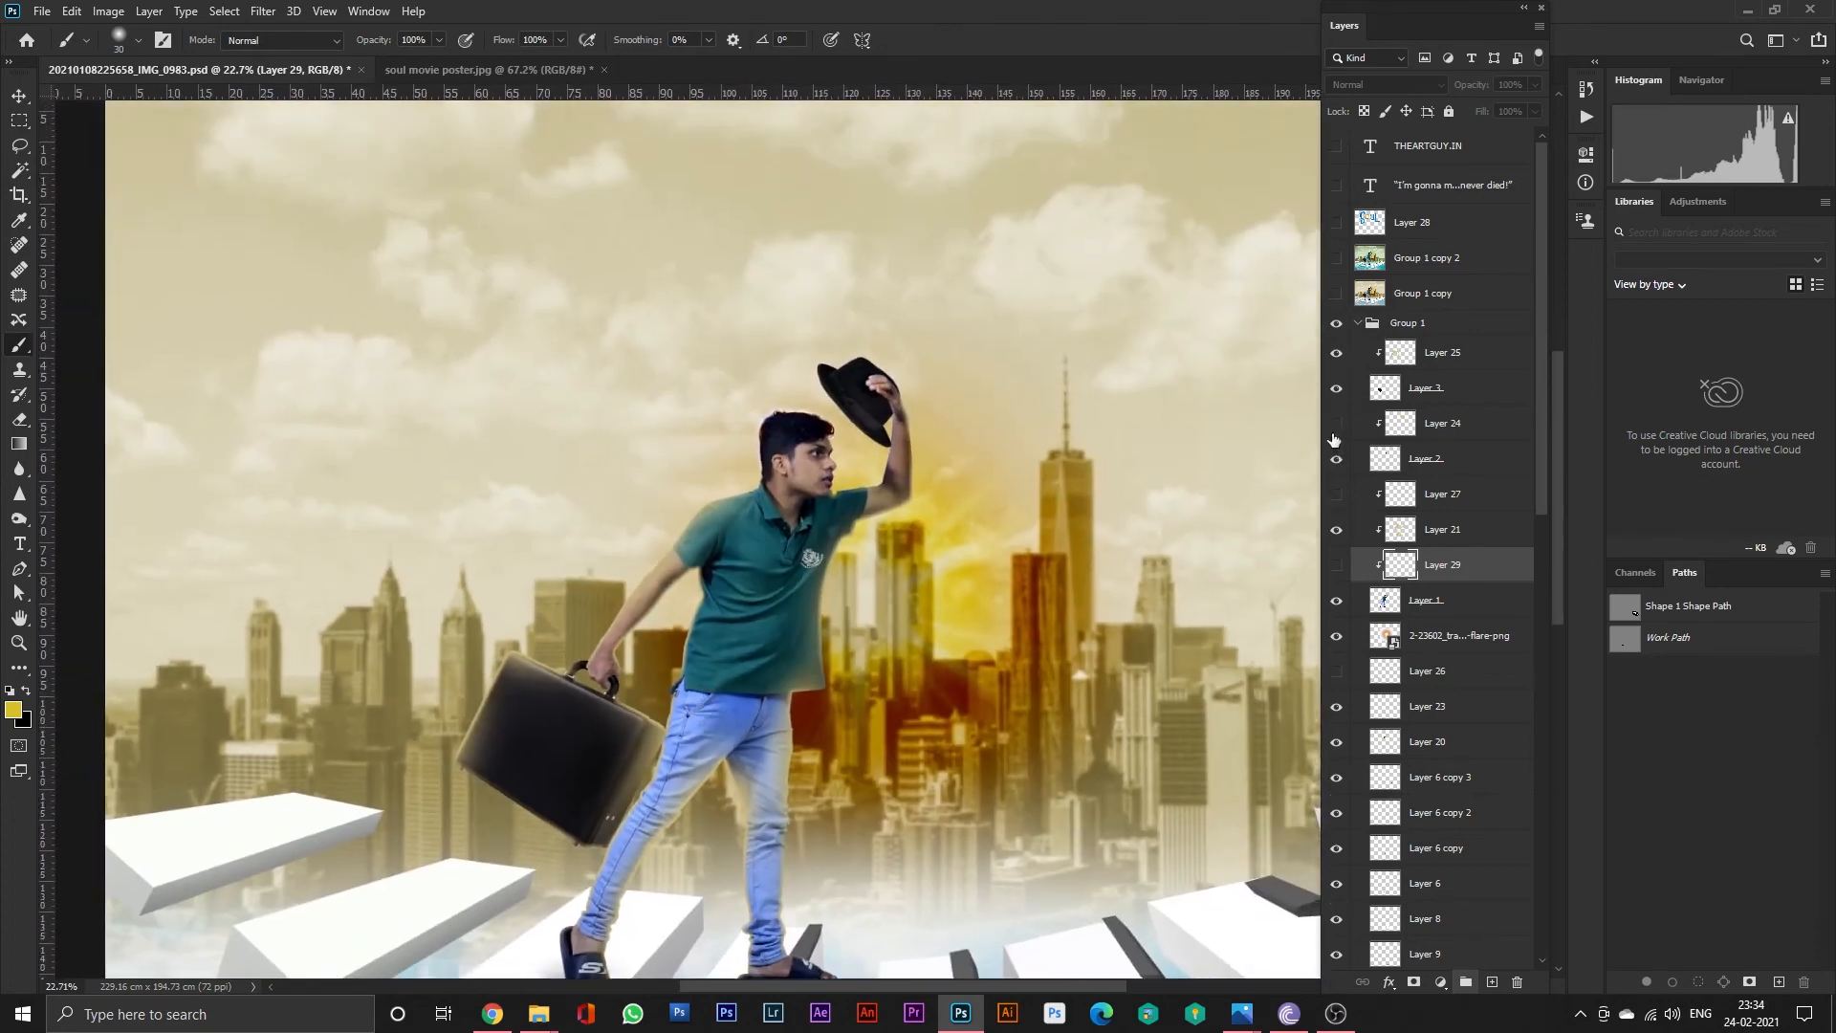
left_click(1335, 426)
Examine the edge highlights on the man, hat and briefcase both close up and across the whole composite.
scroll(898, 375, "down", 1)
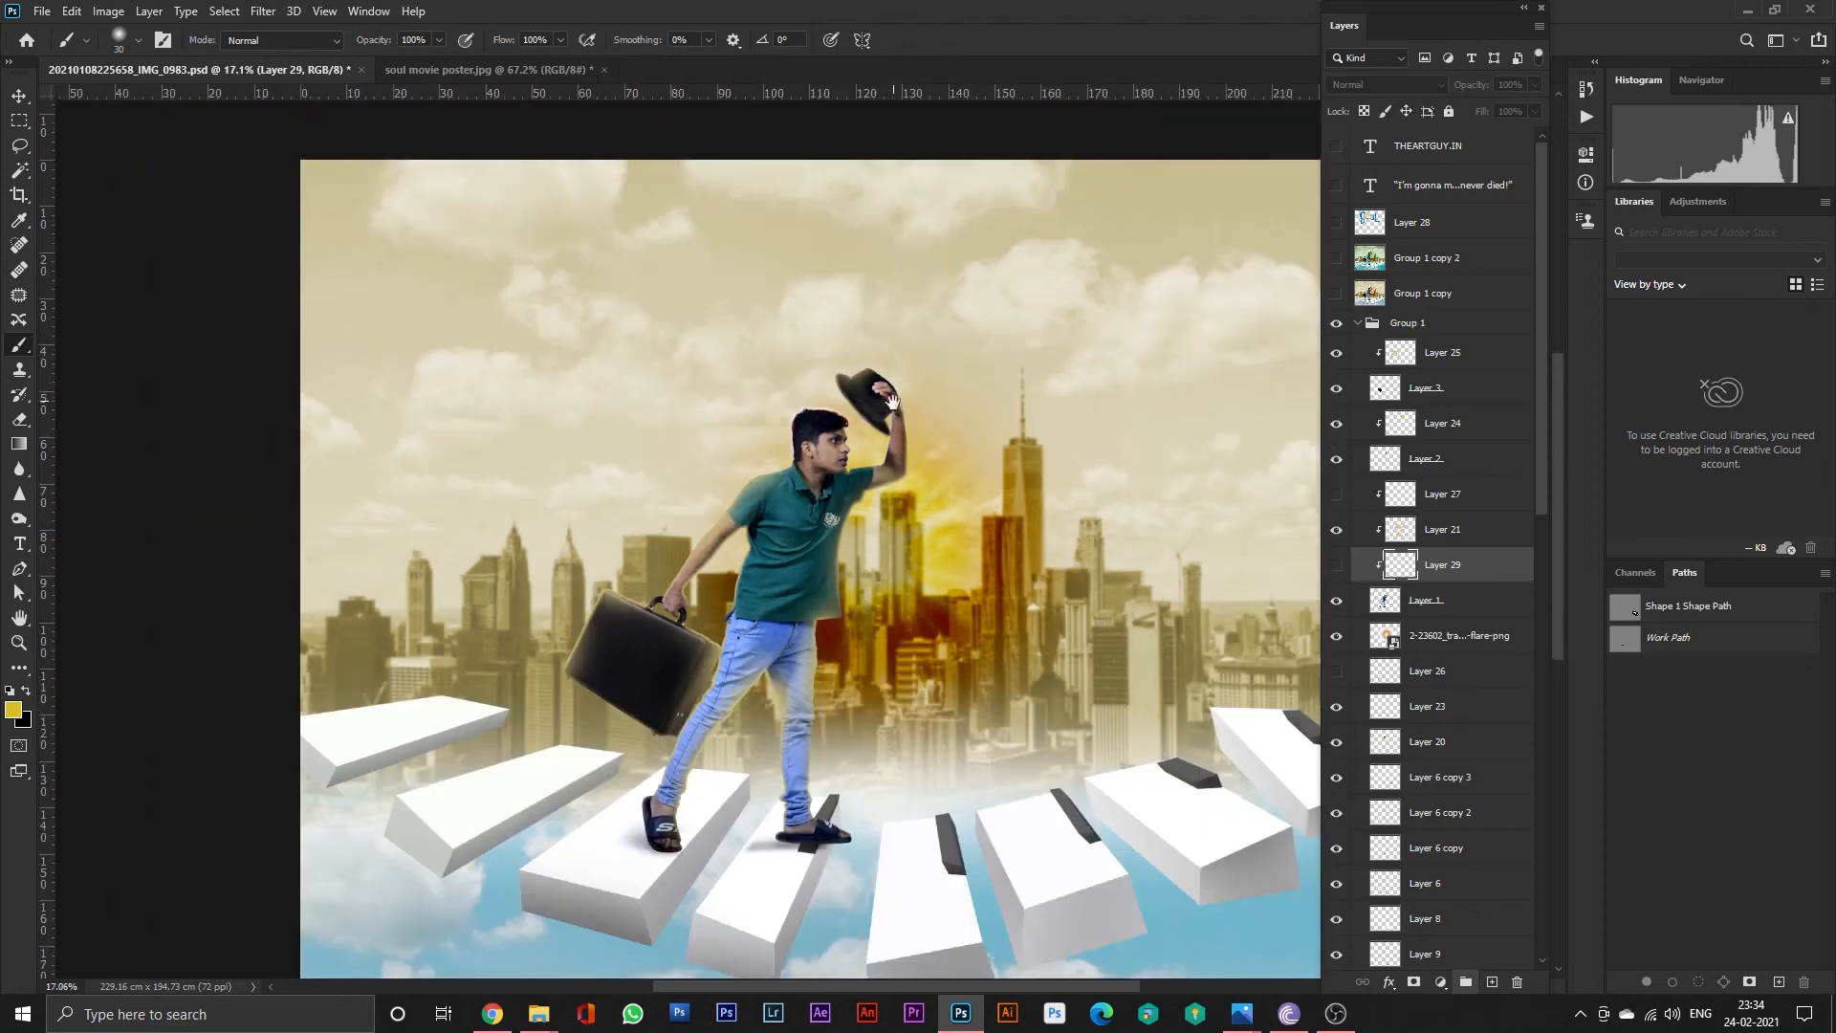
scroll(866, 744, "down", 1)
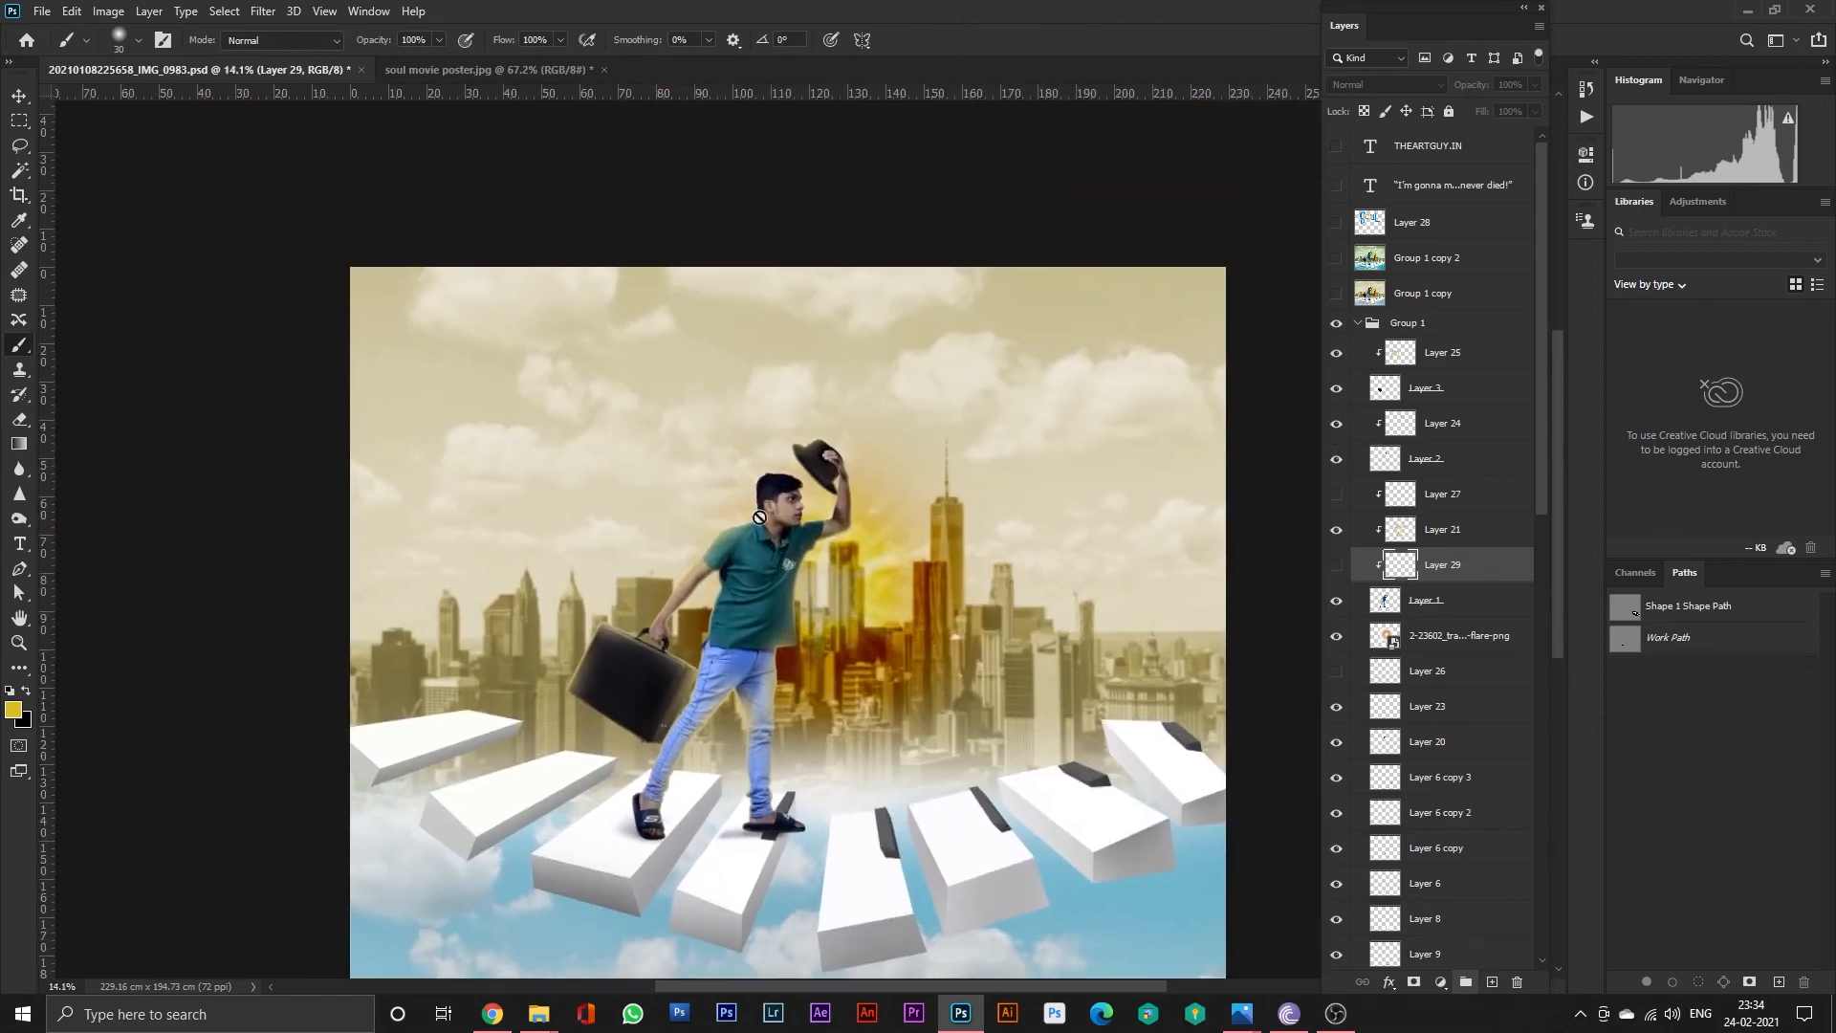
scroll(848, 746, "down", 1)
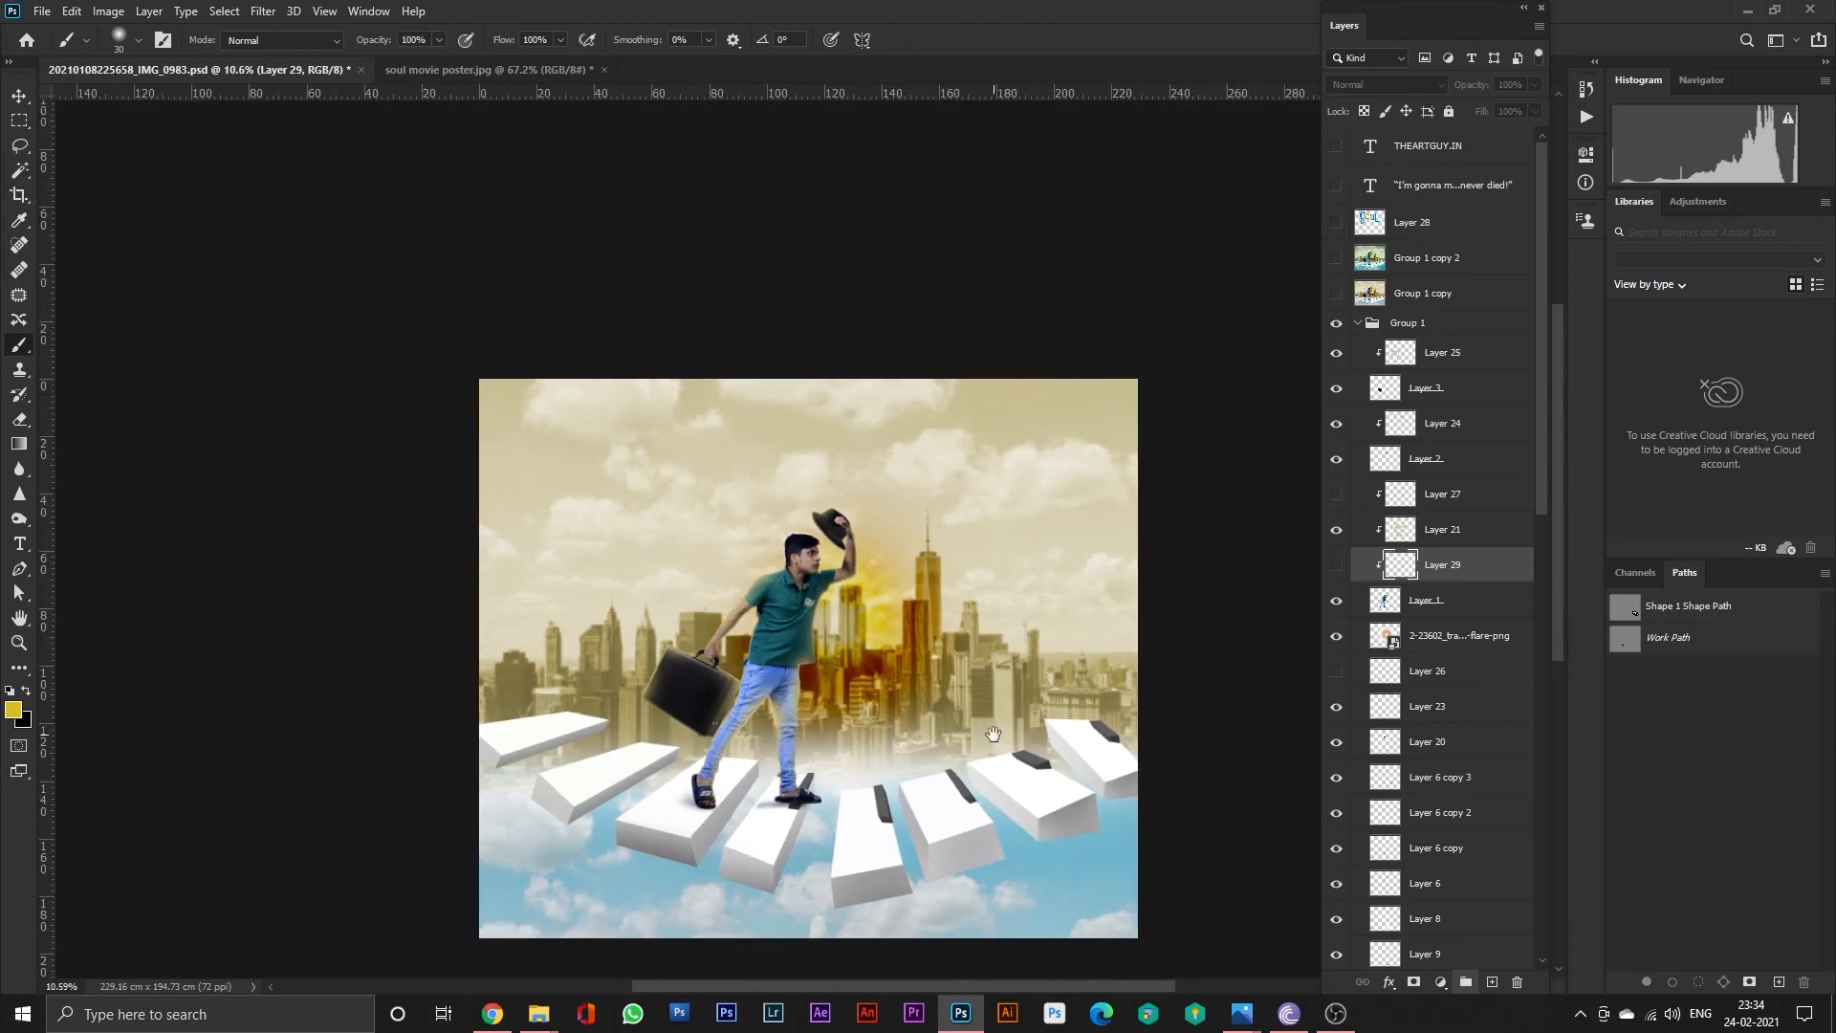
left_click_drag(980, 692, 989, 585)
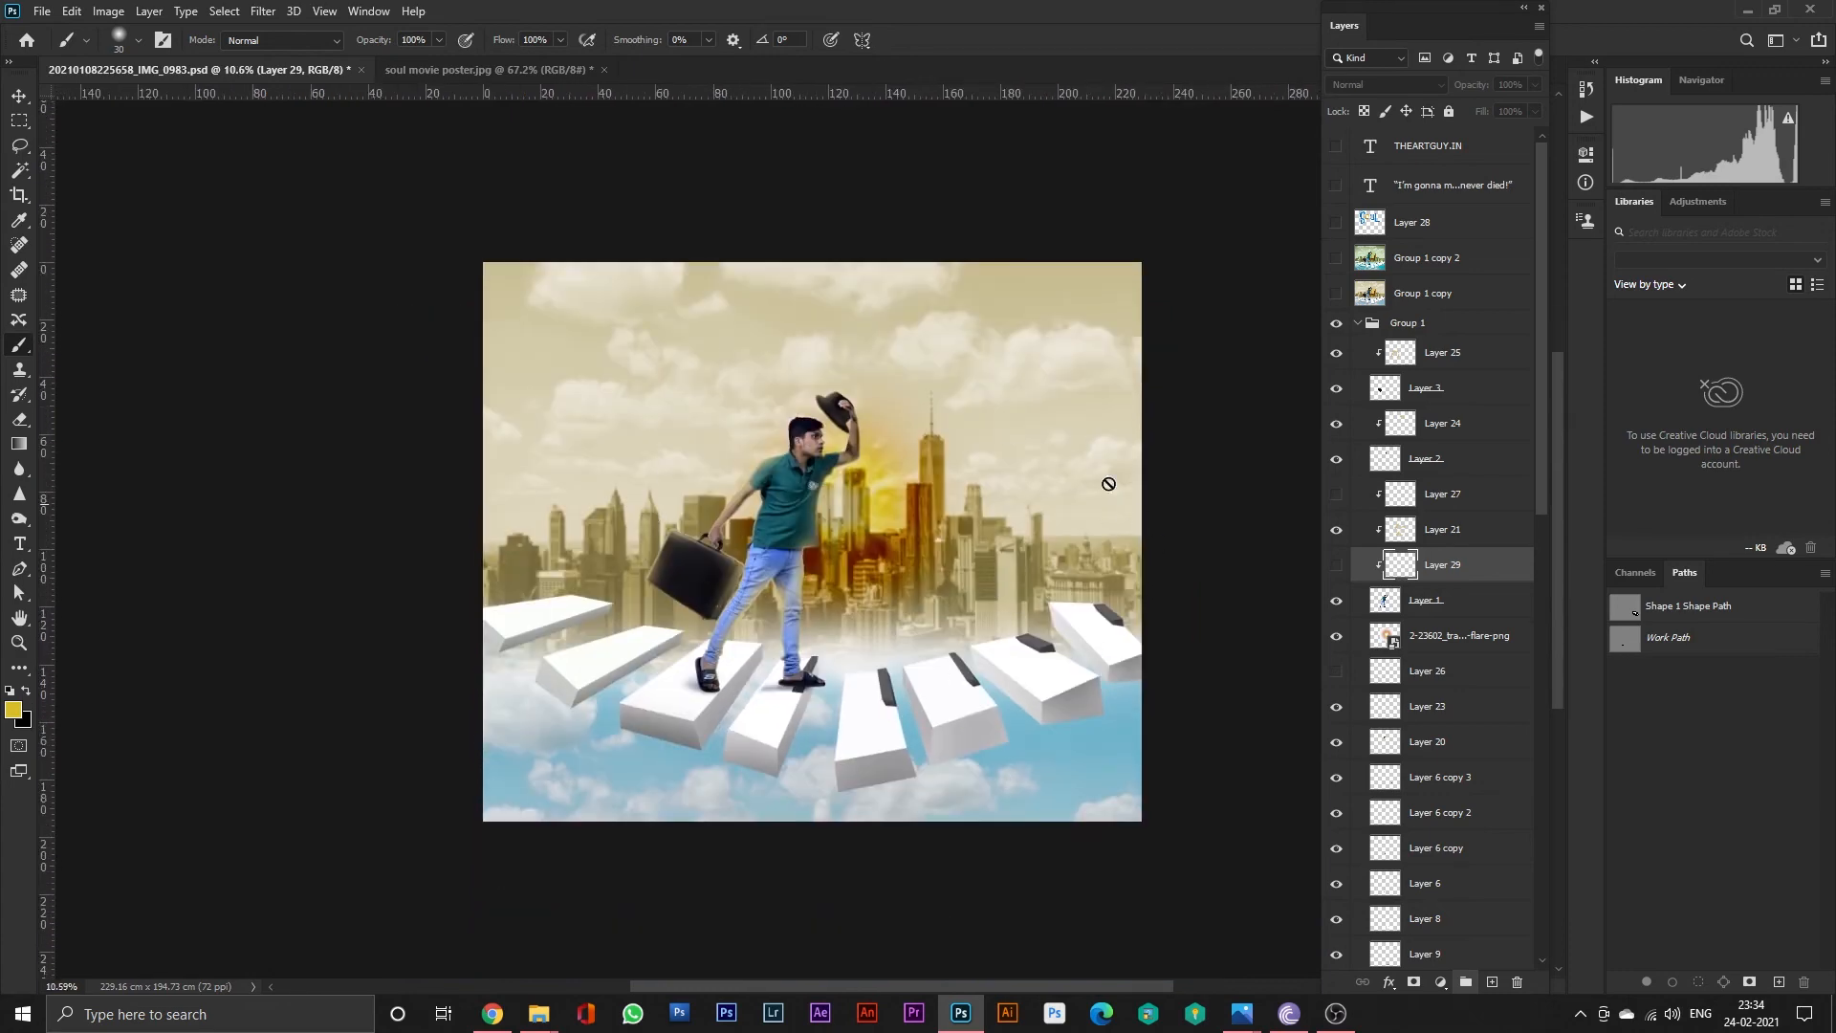
scroll(724, 526, "up", 3)
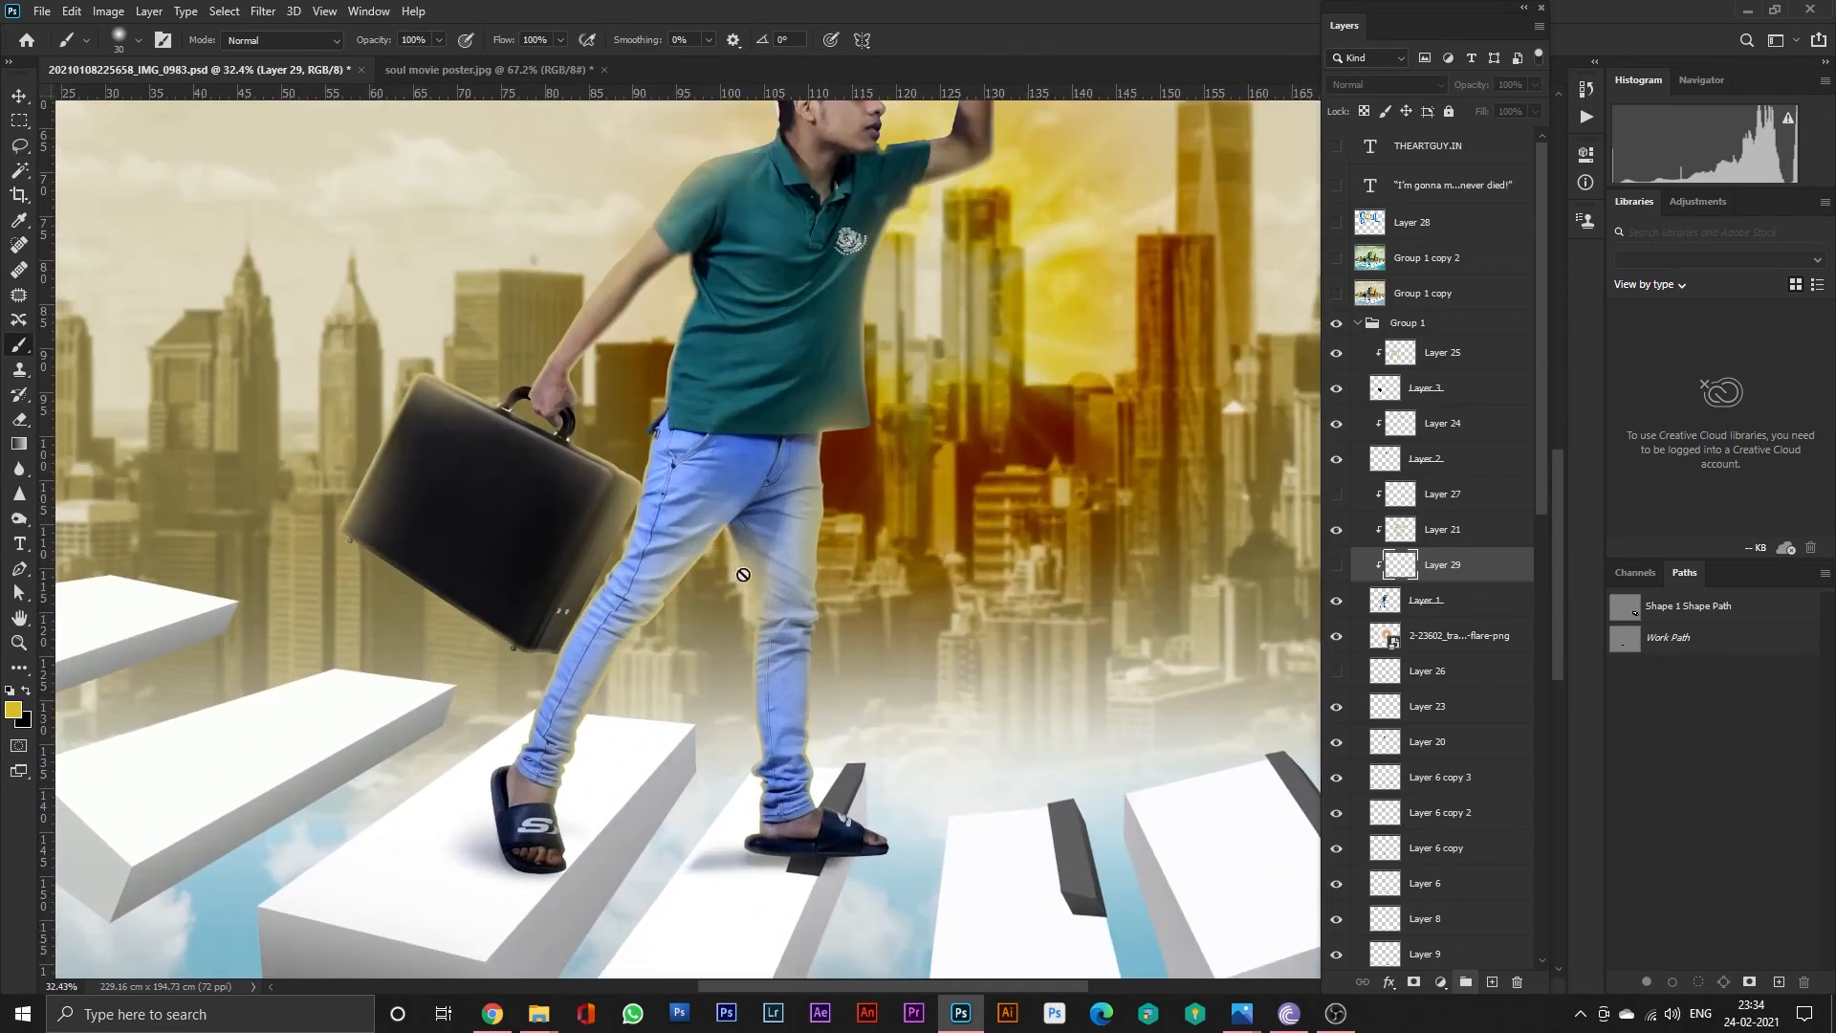
scroll(697, 569, "down", 3)
scroll(726, 474, "up", 5)
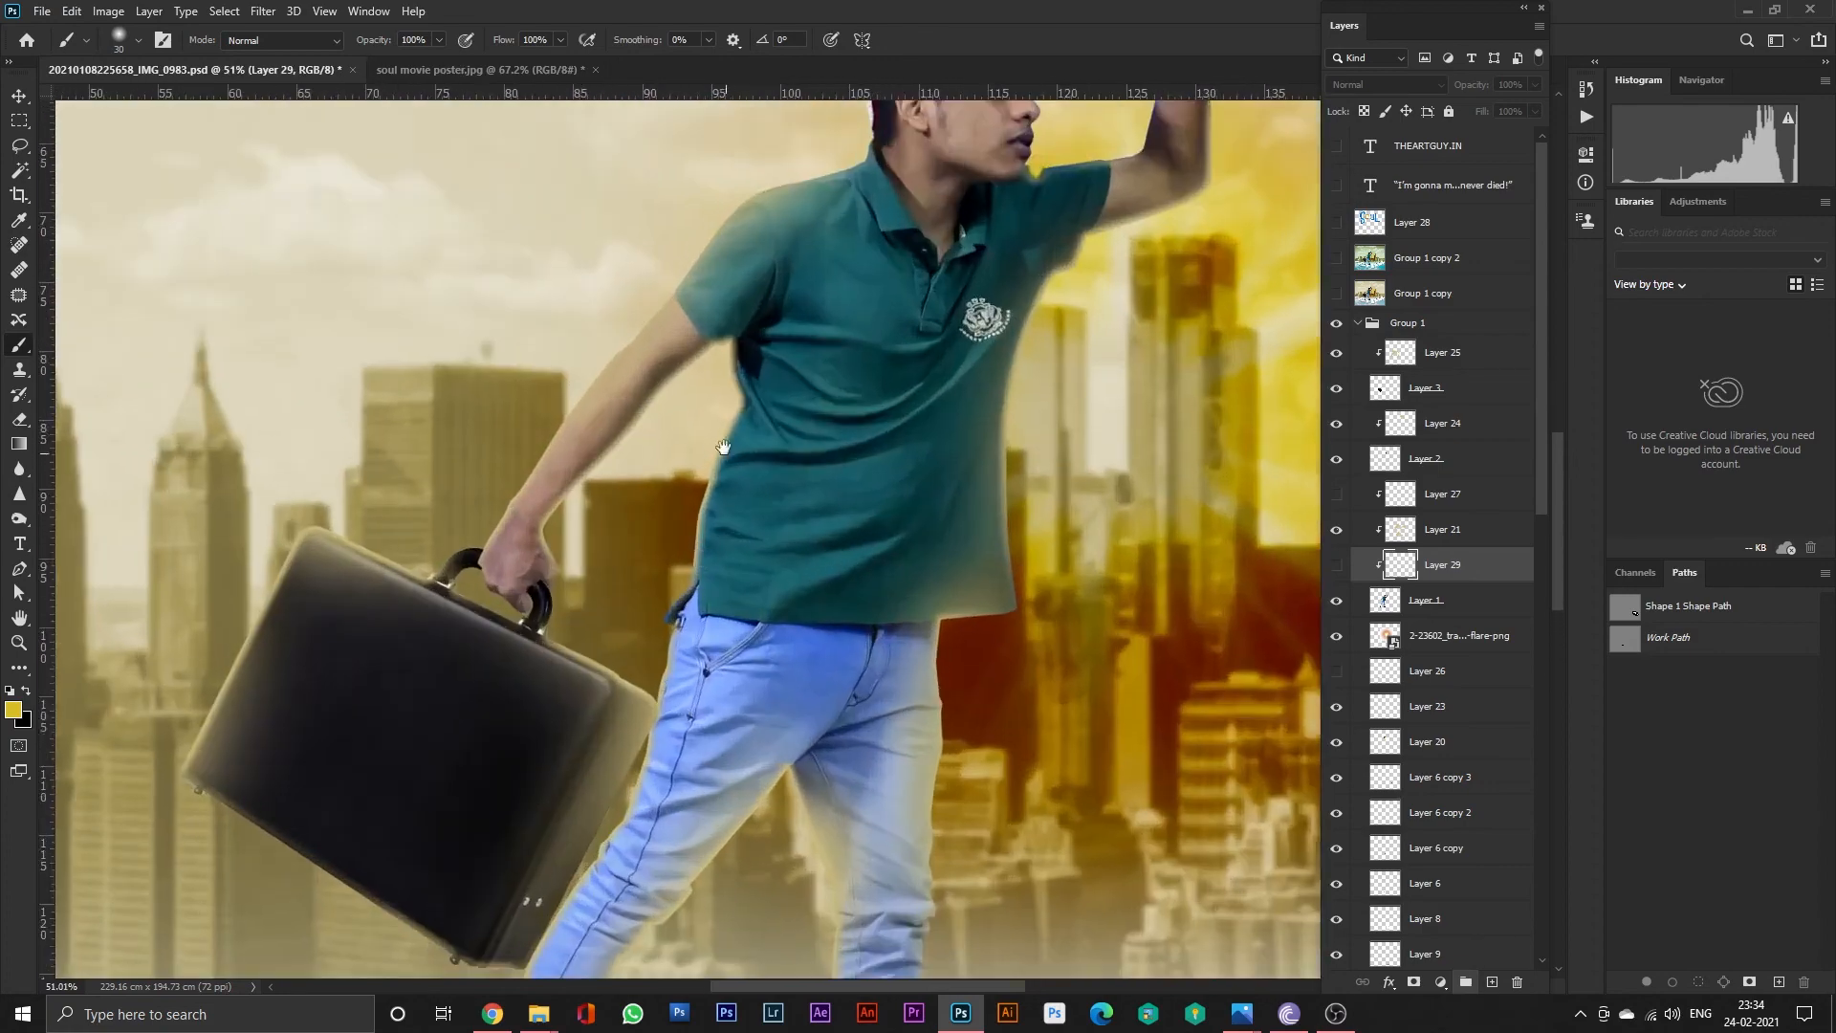
scroll(722, 478, "down", 5)
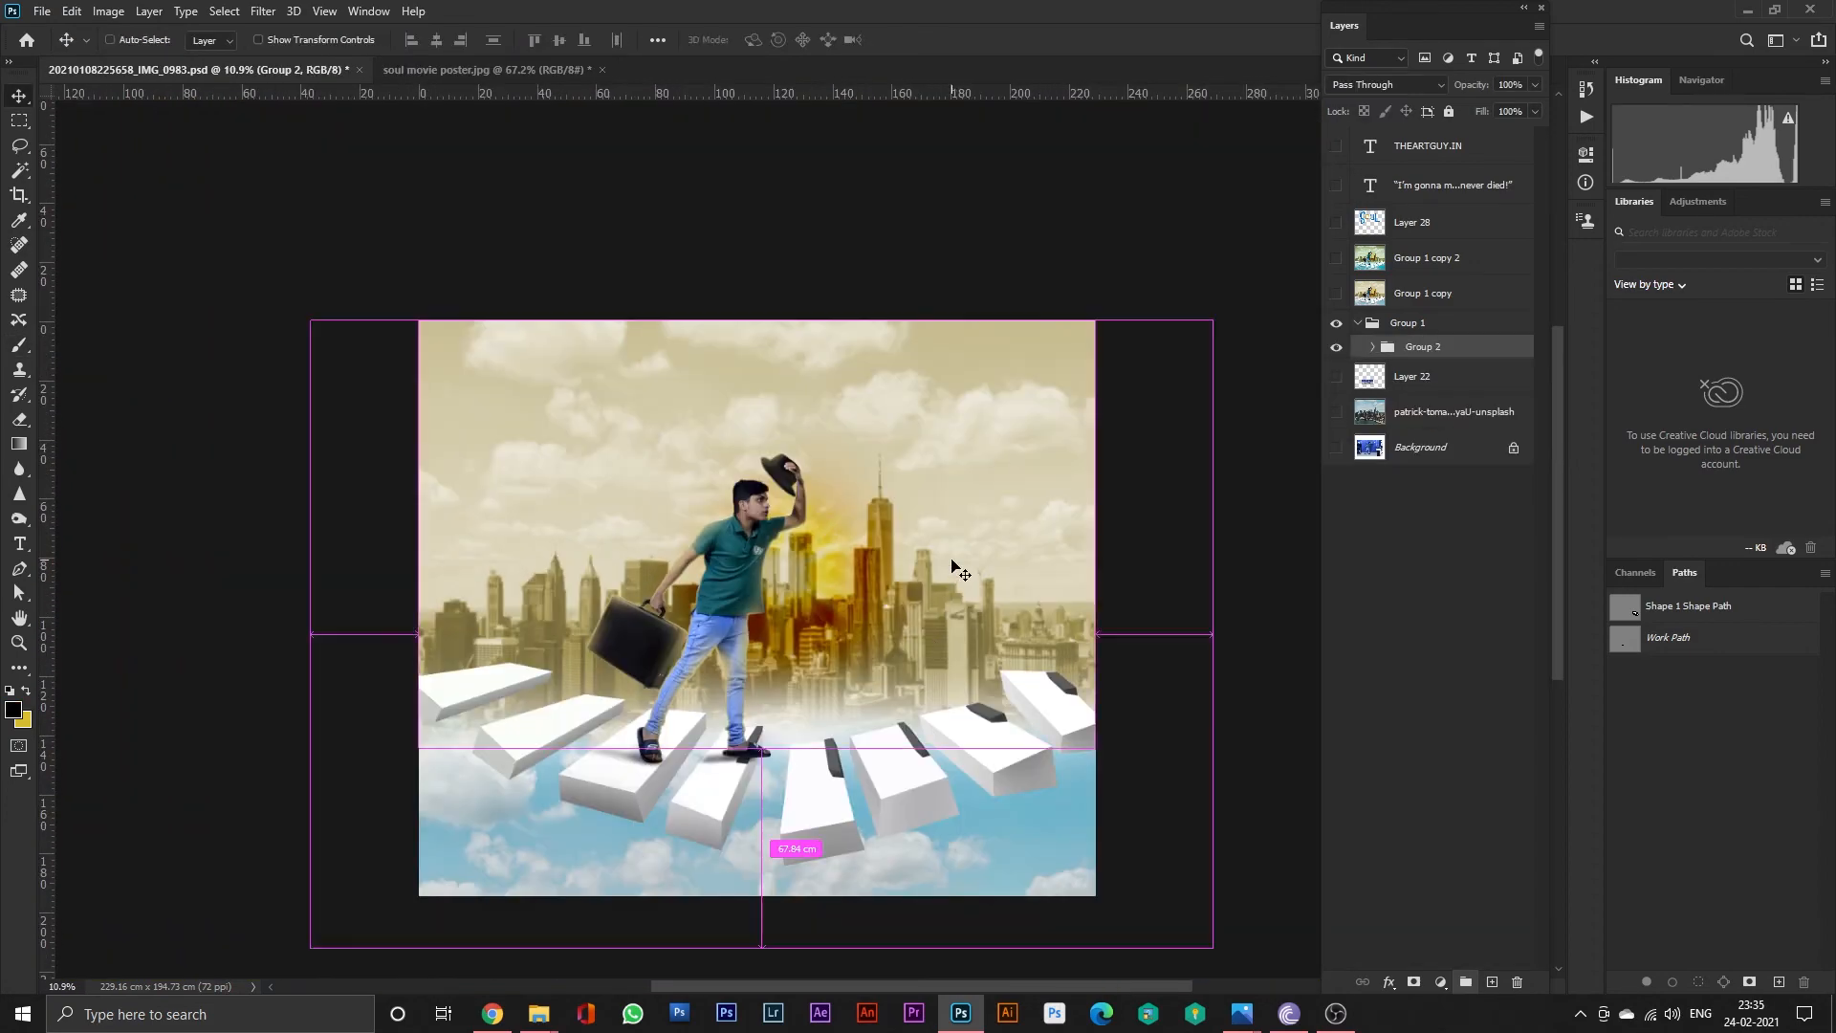
Make a merged copy of Group 2 and crop the overhanging image to the canvas bounds with Delete Cropped Pixels enabled.
left_click_drag(959, 571, 954, 572)
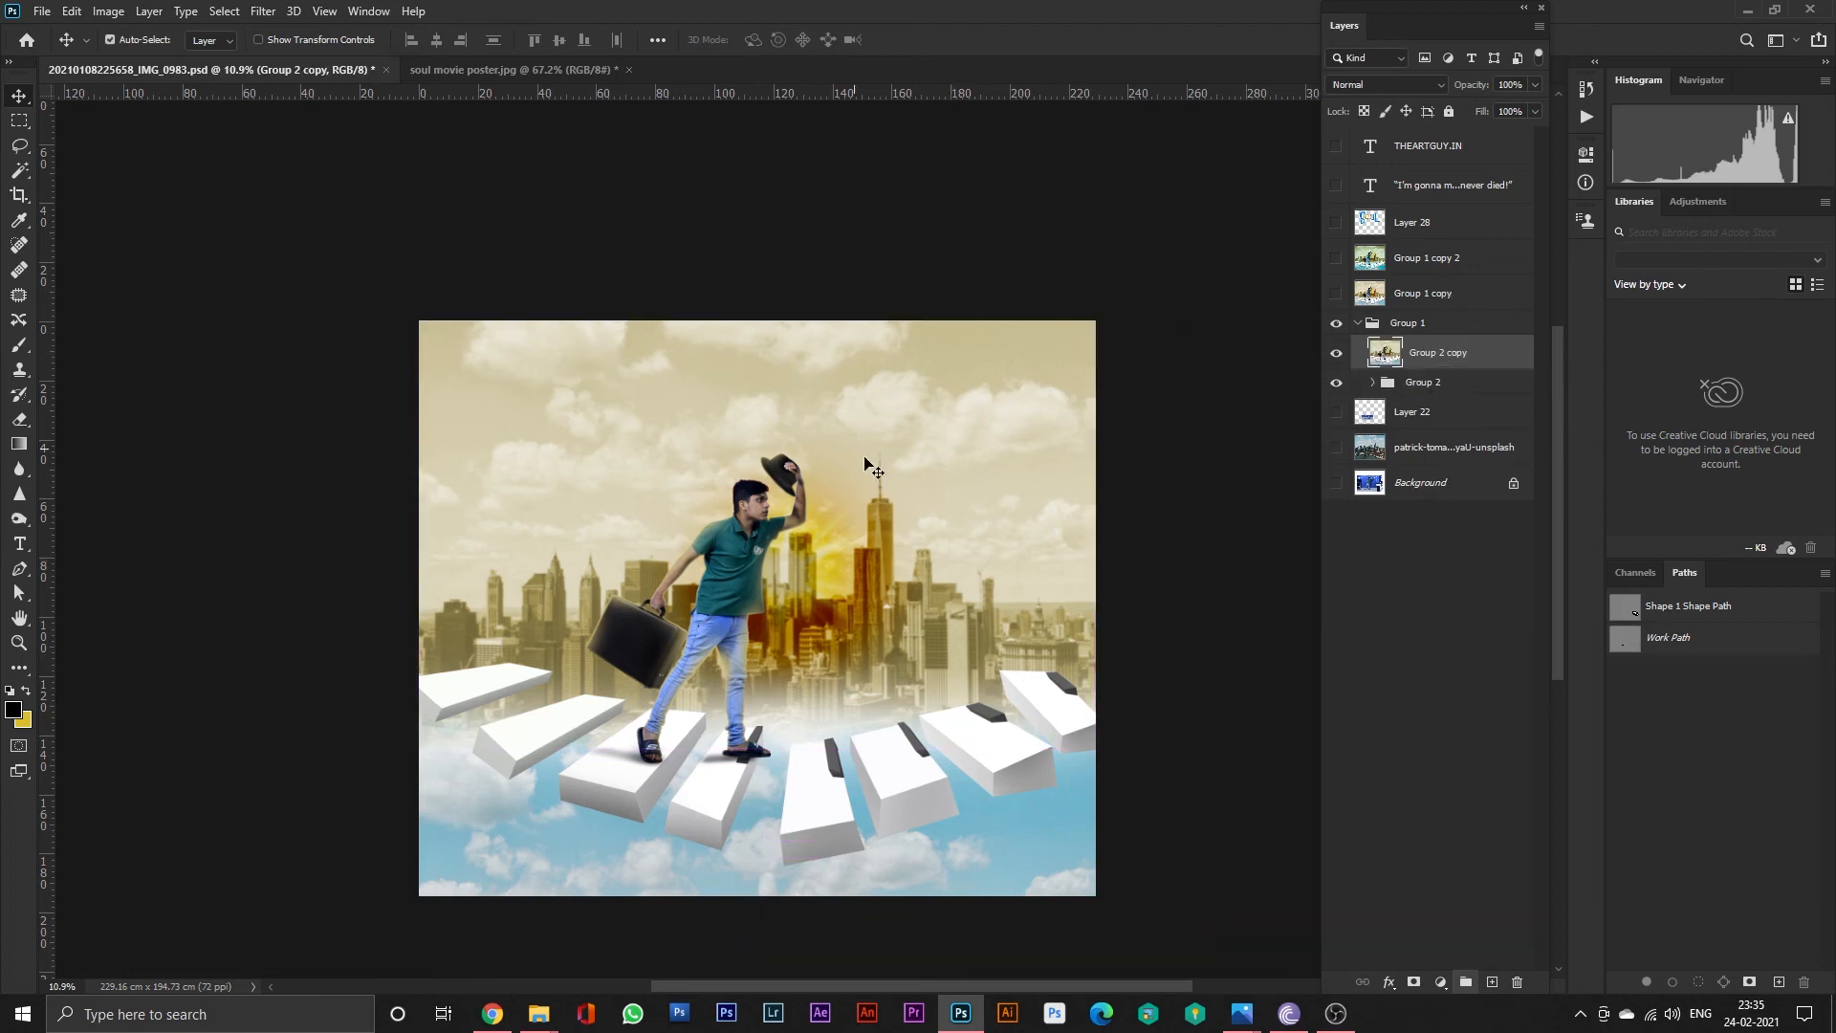
key("c")
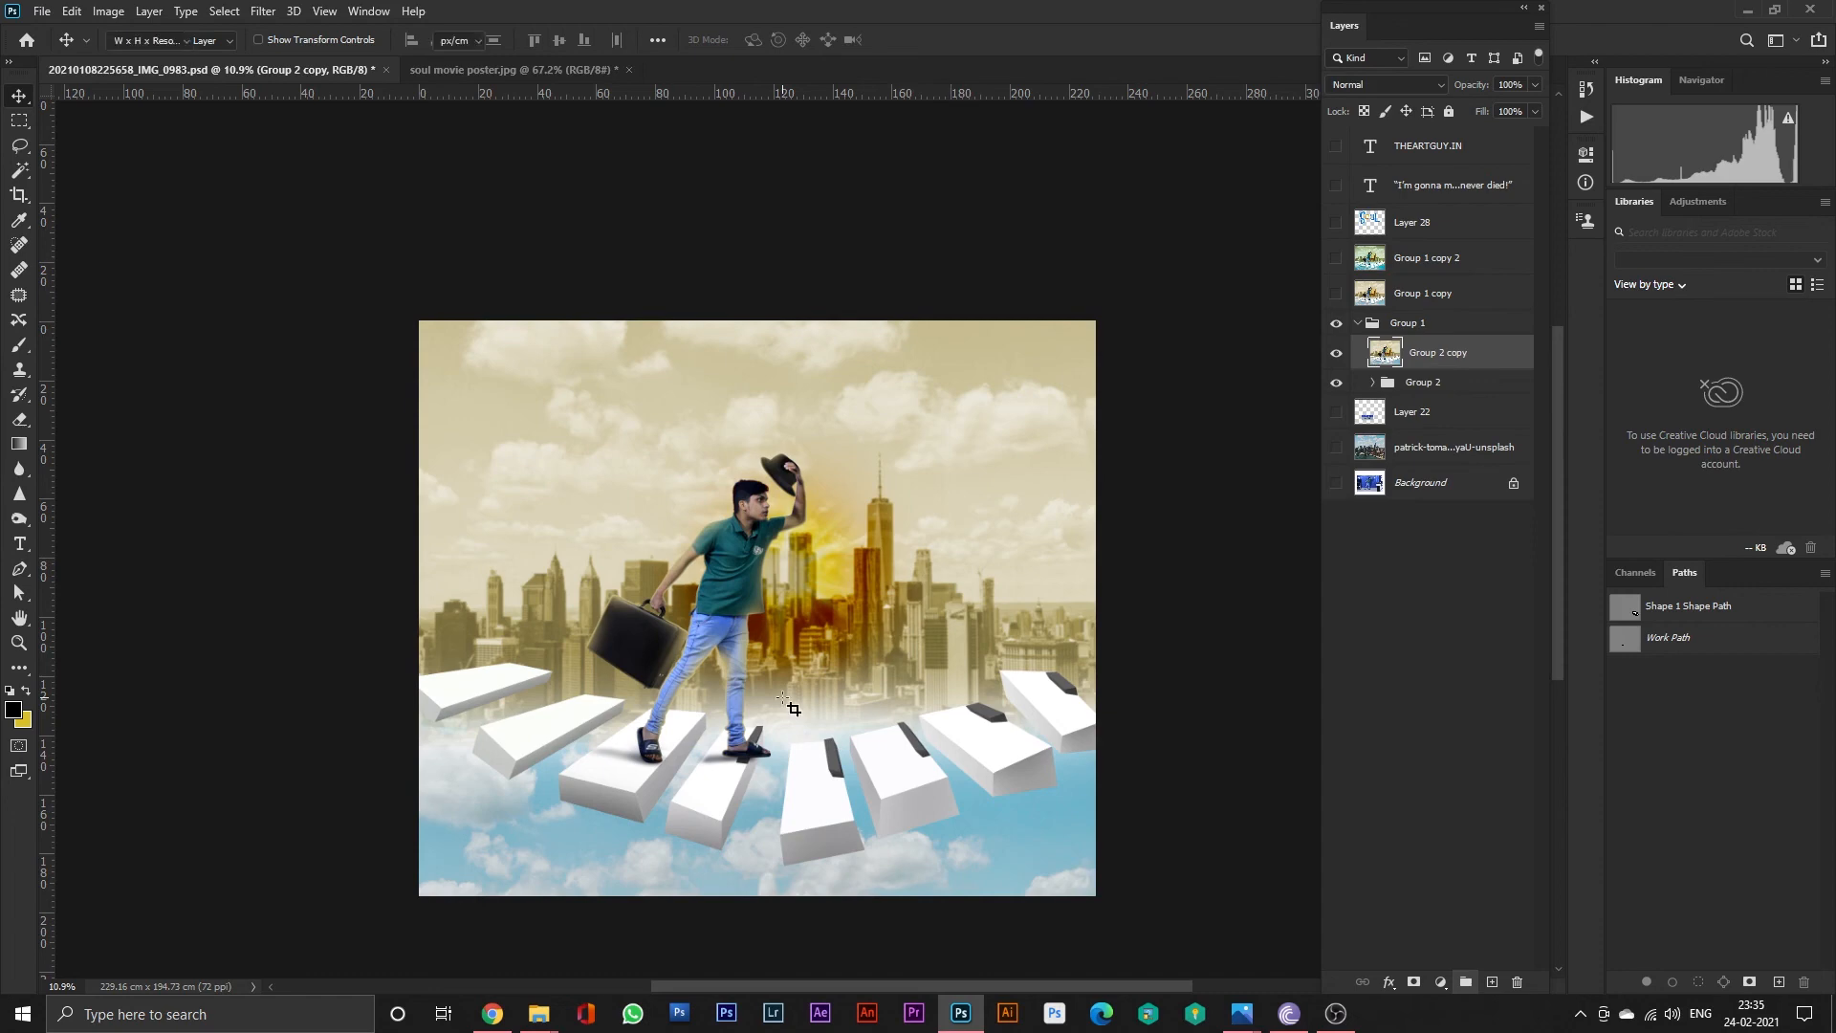
left_click(782, 703)
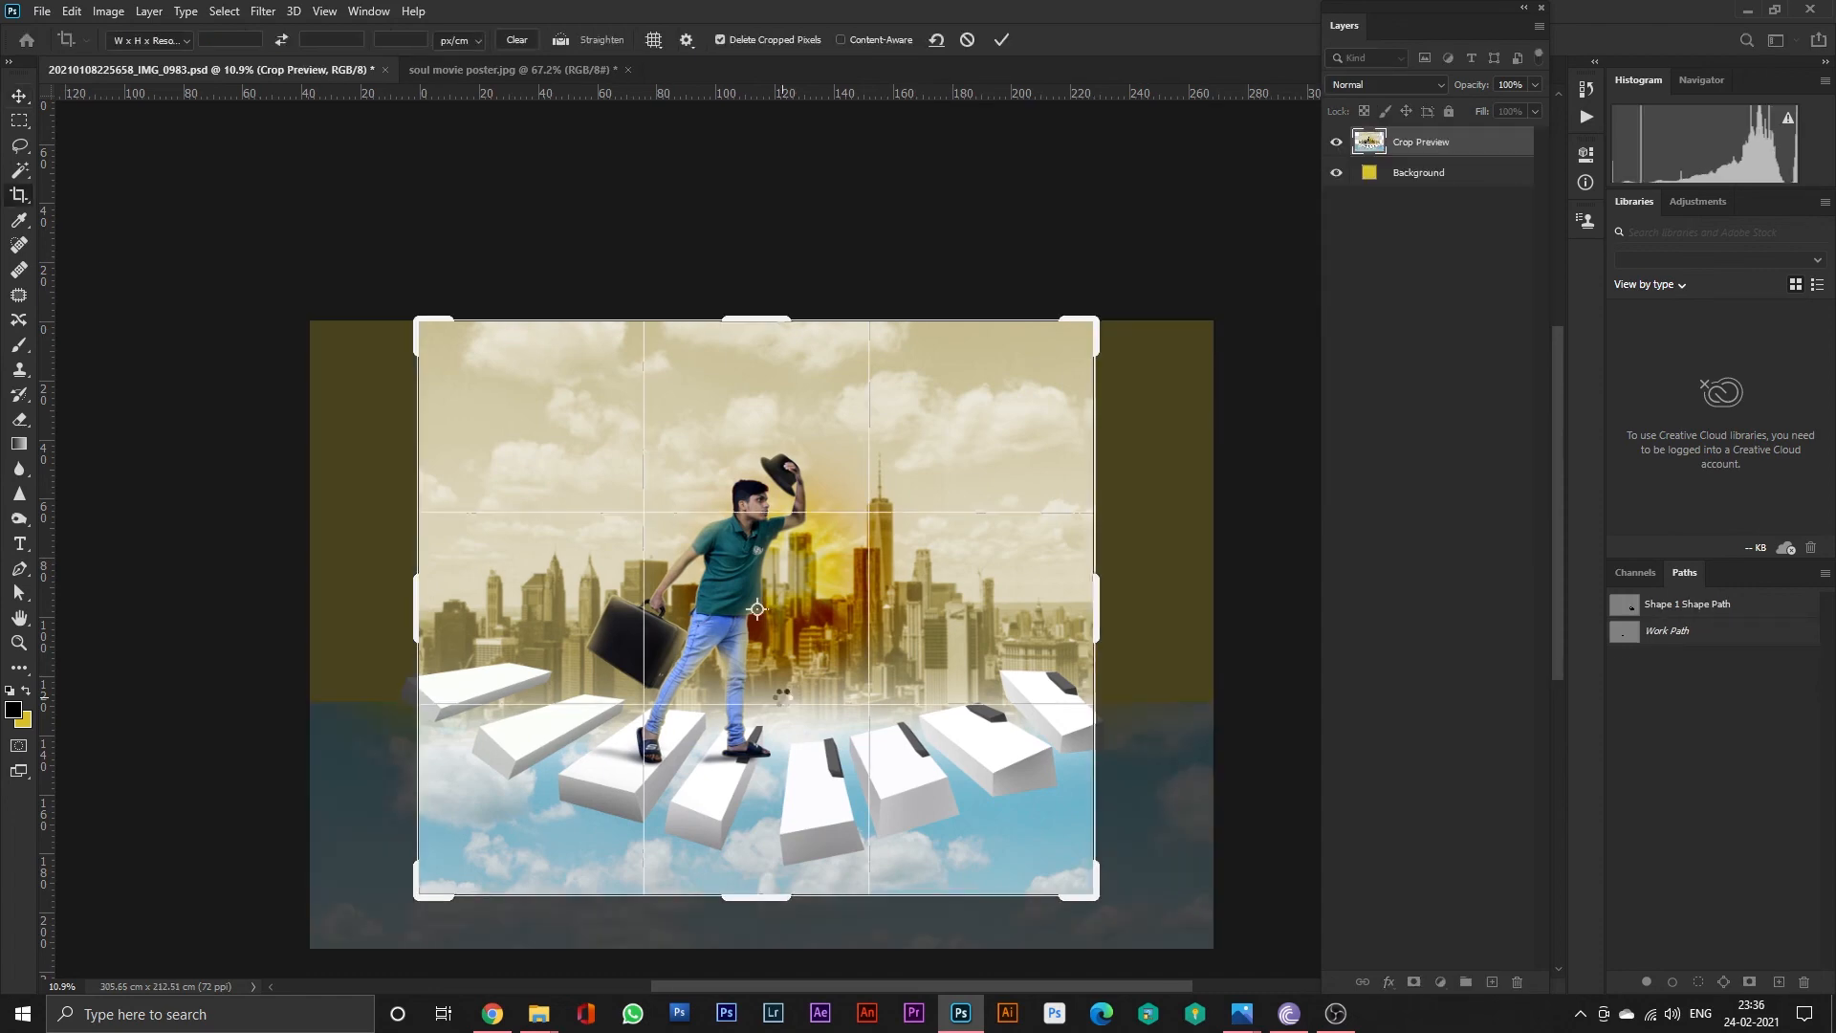
key("Return")
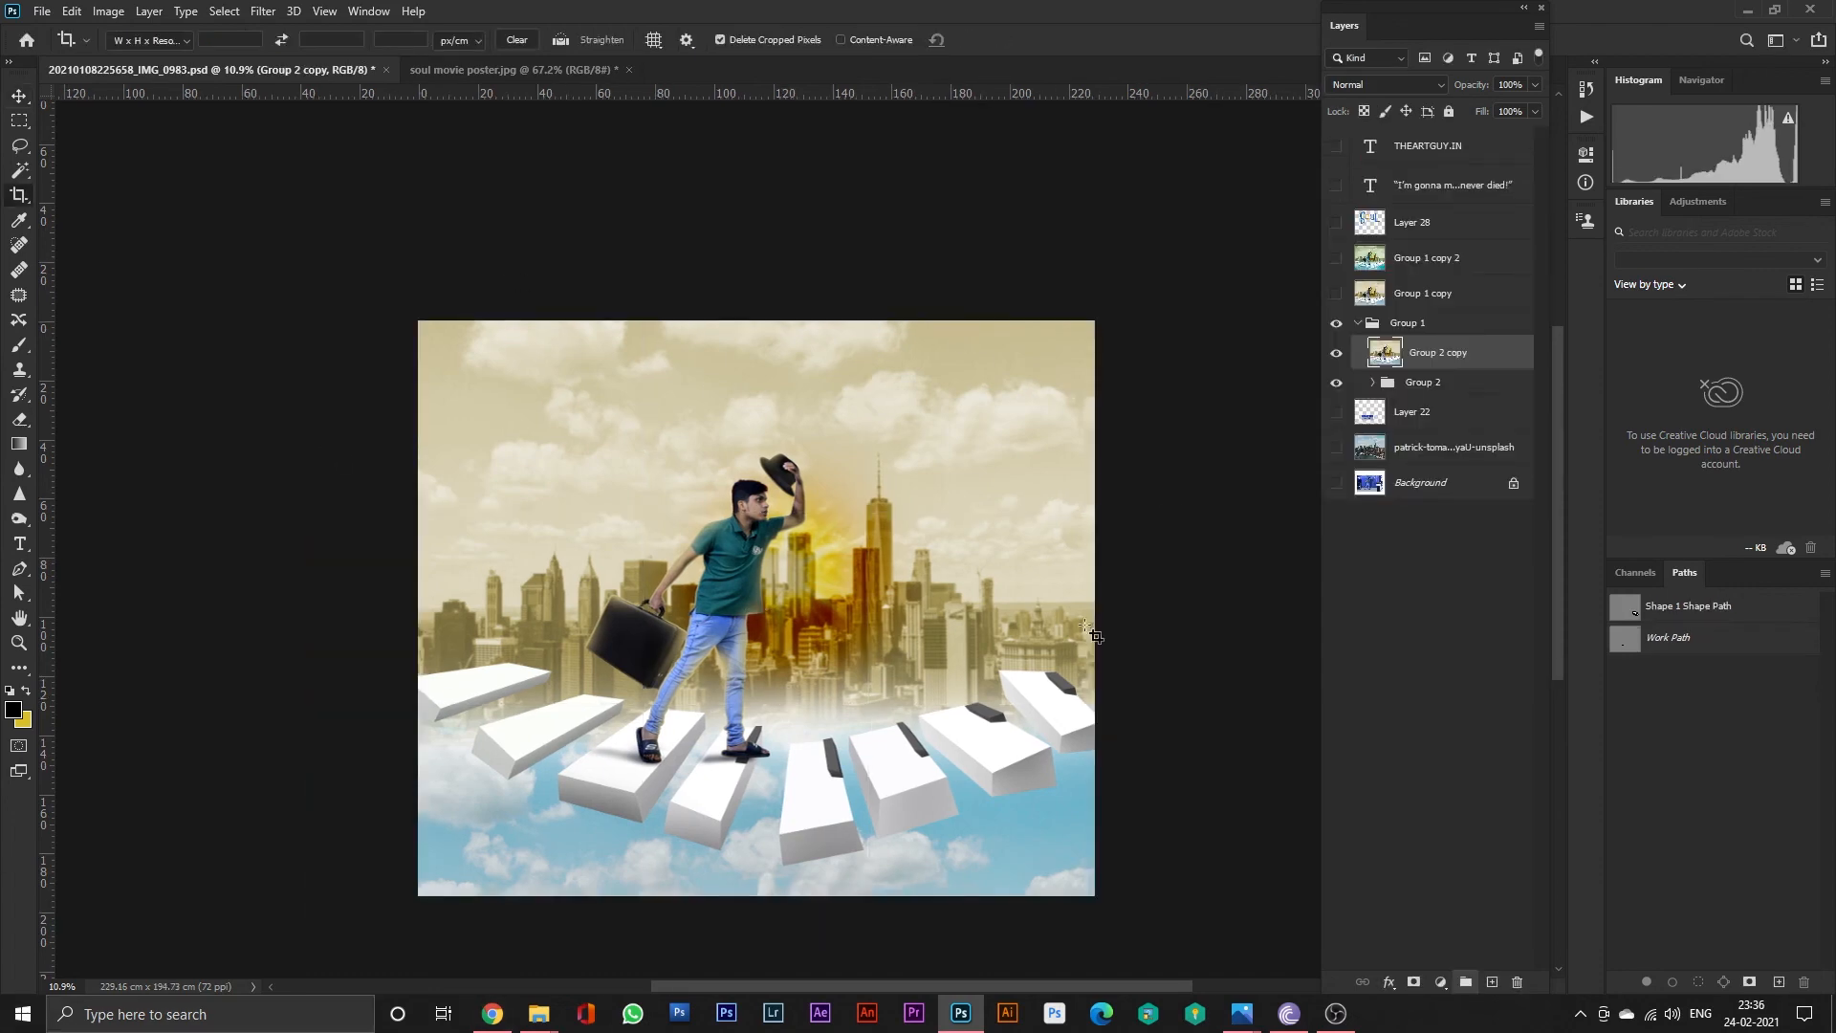
left_click(18, 97)
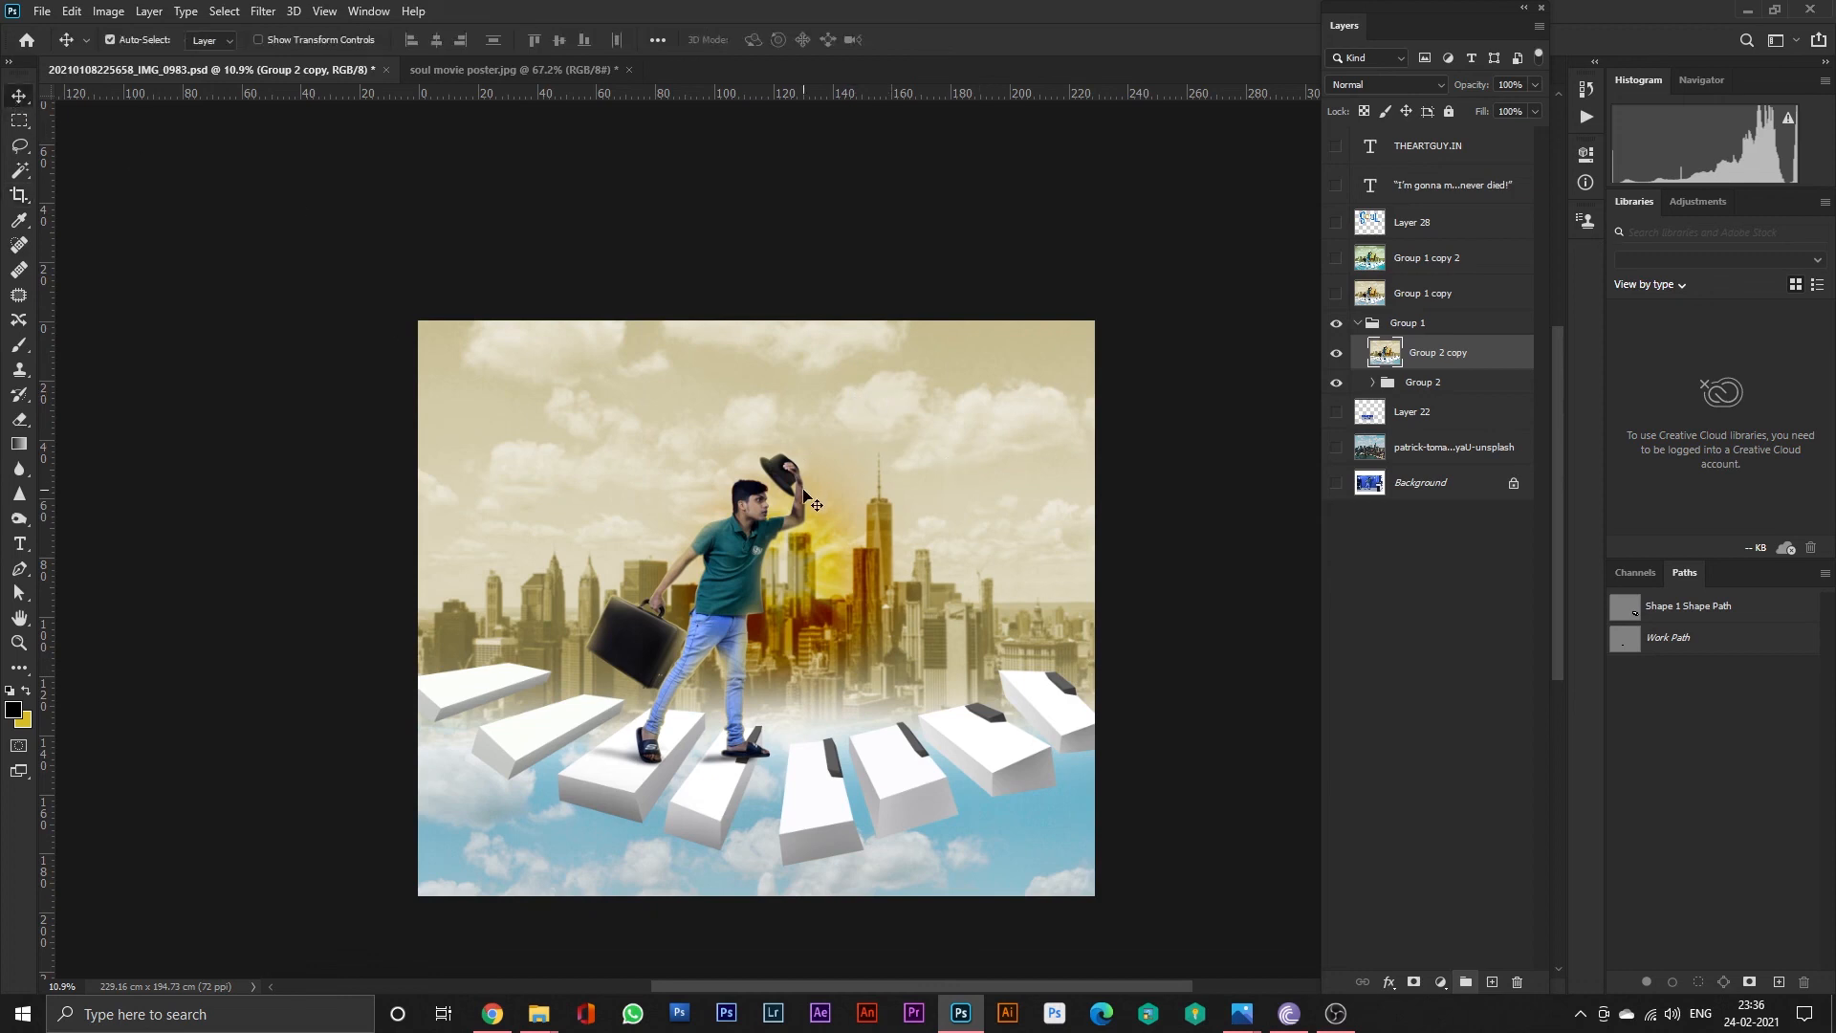
Show Group 1 copy and colour grade it in the Camera Raw Filter with the Cinematic 6 preset.
left_click(1337, 296)
left_click(1417, 302)
scroll(1078, 480, "up", 1)
key("ctrl+shift+a")
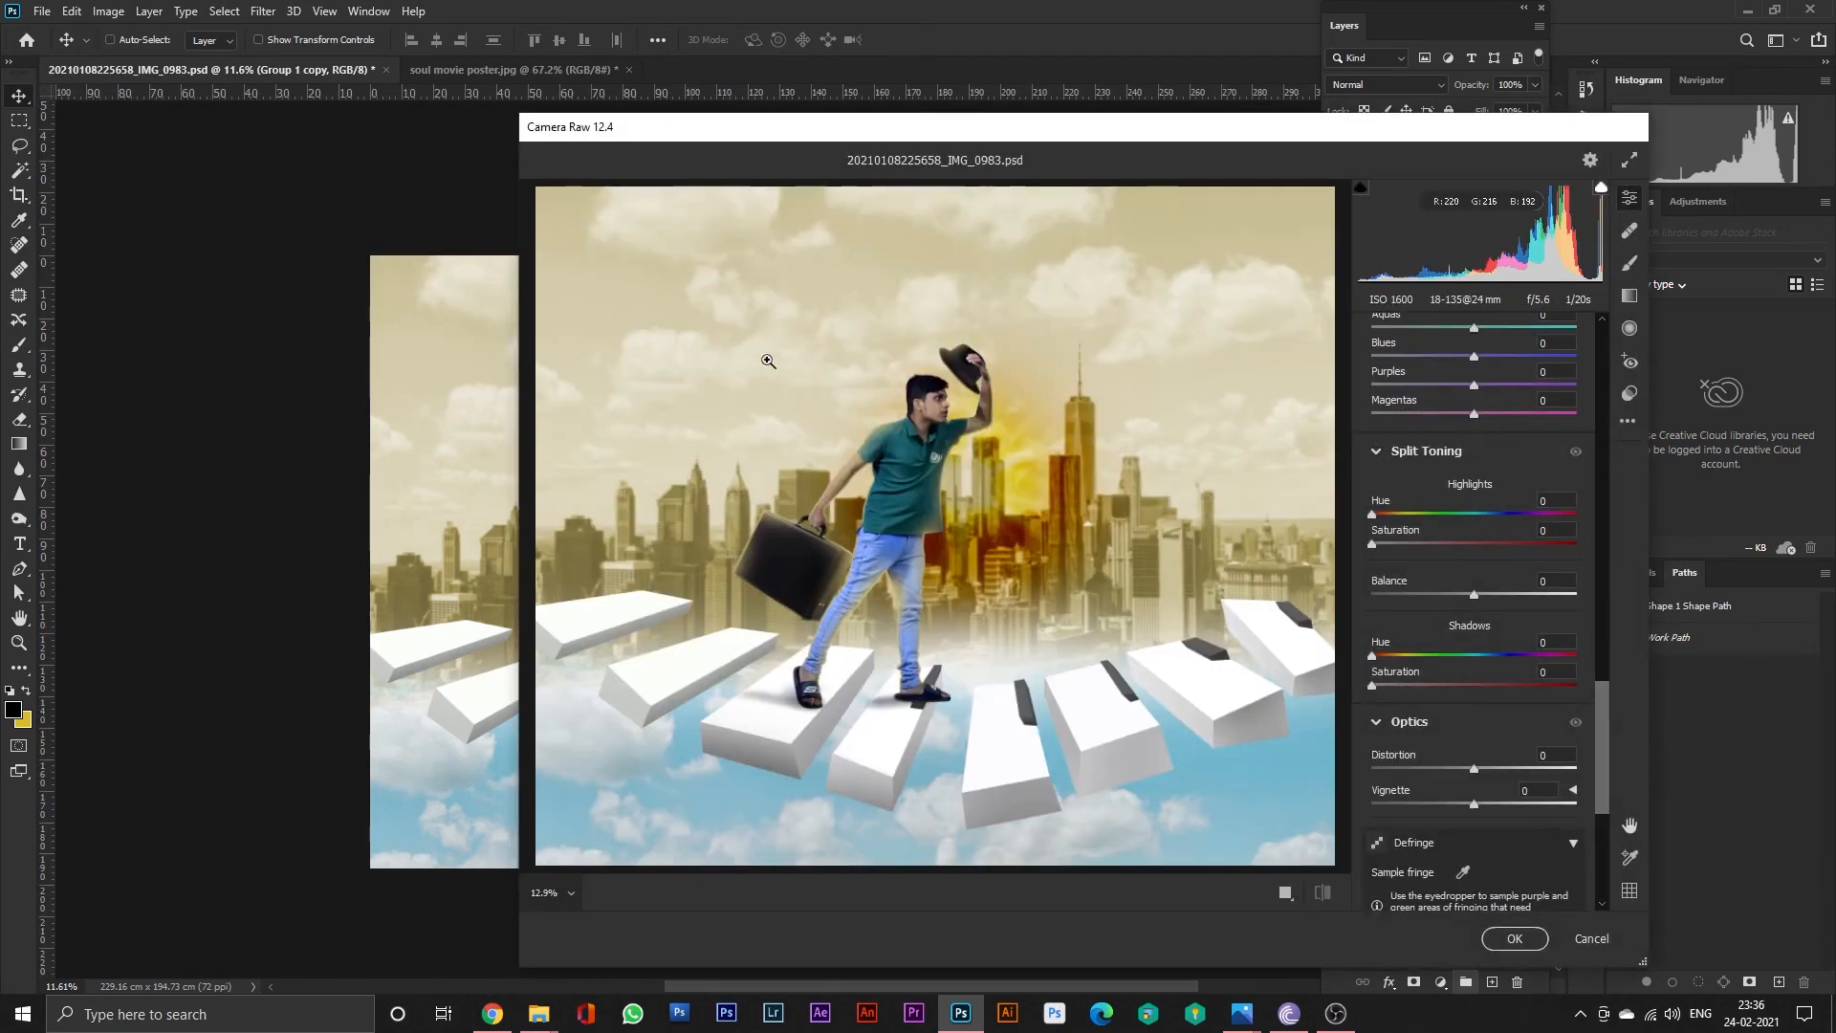
left_click(1630, 394)
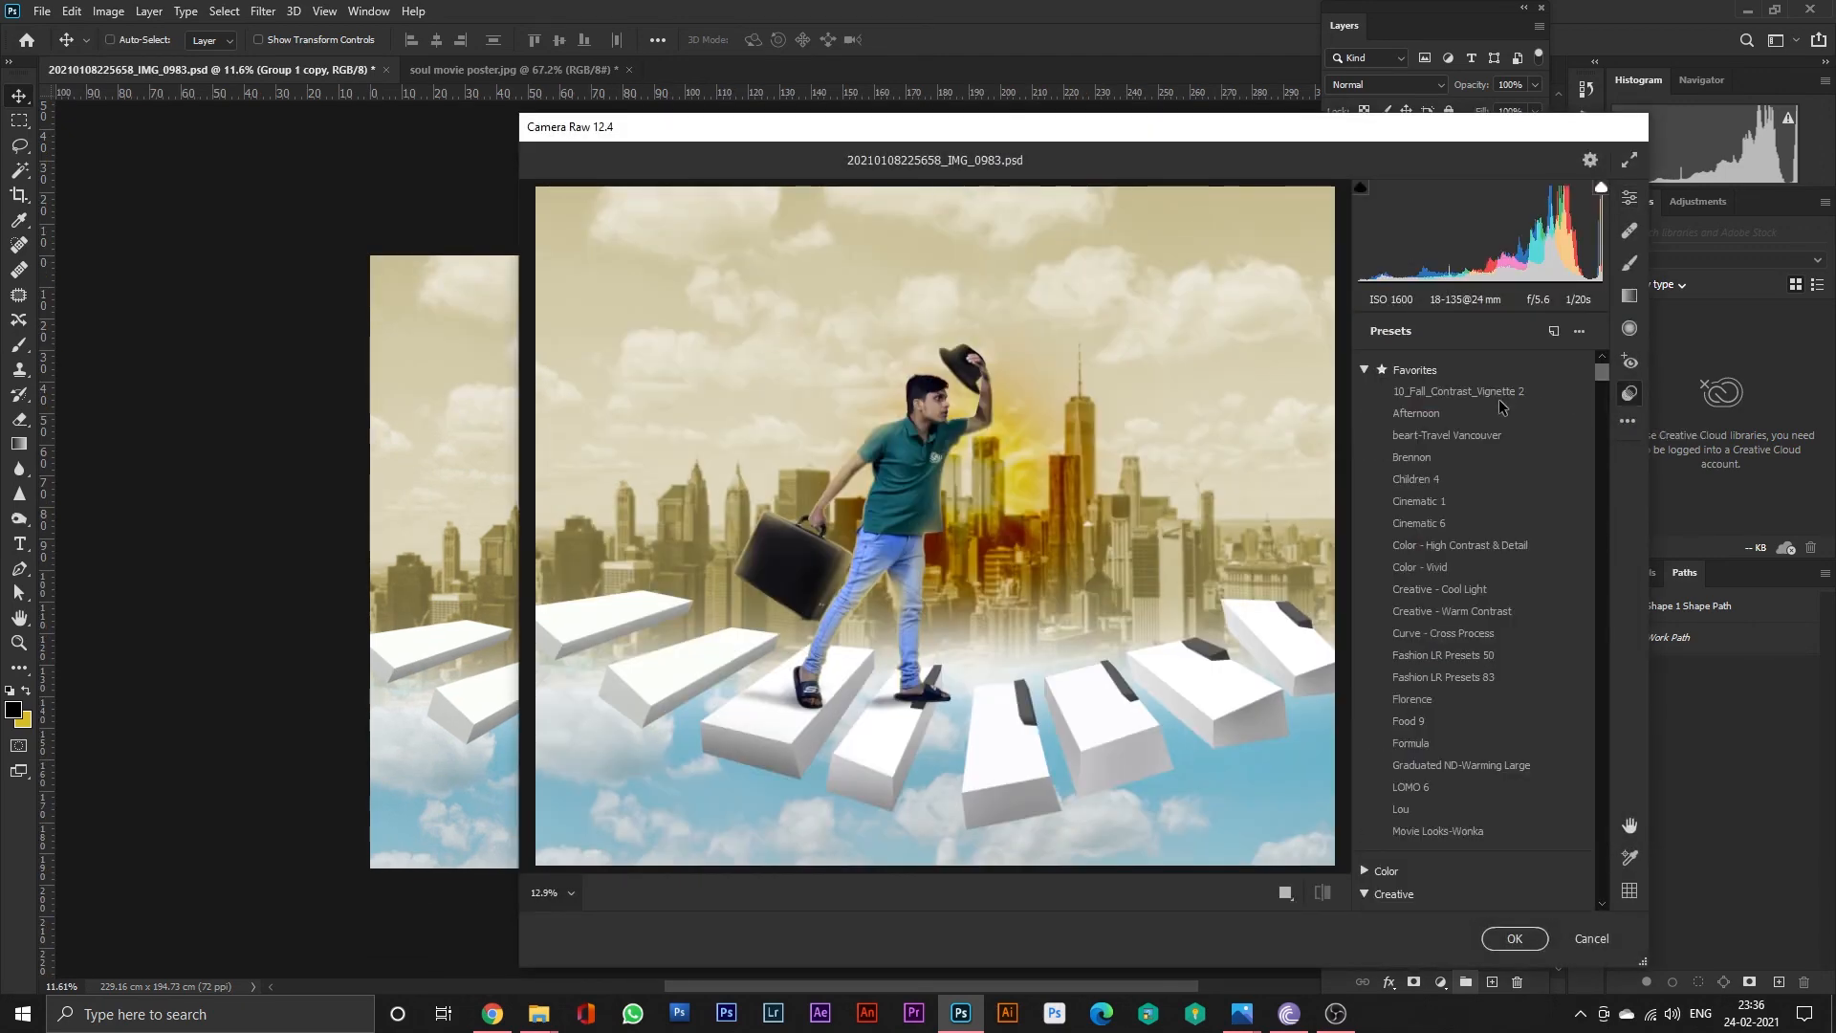
left_click(1435, 413)
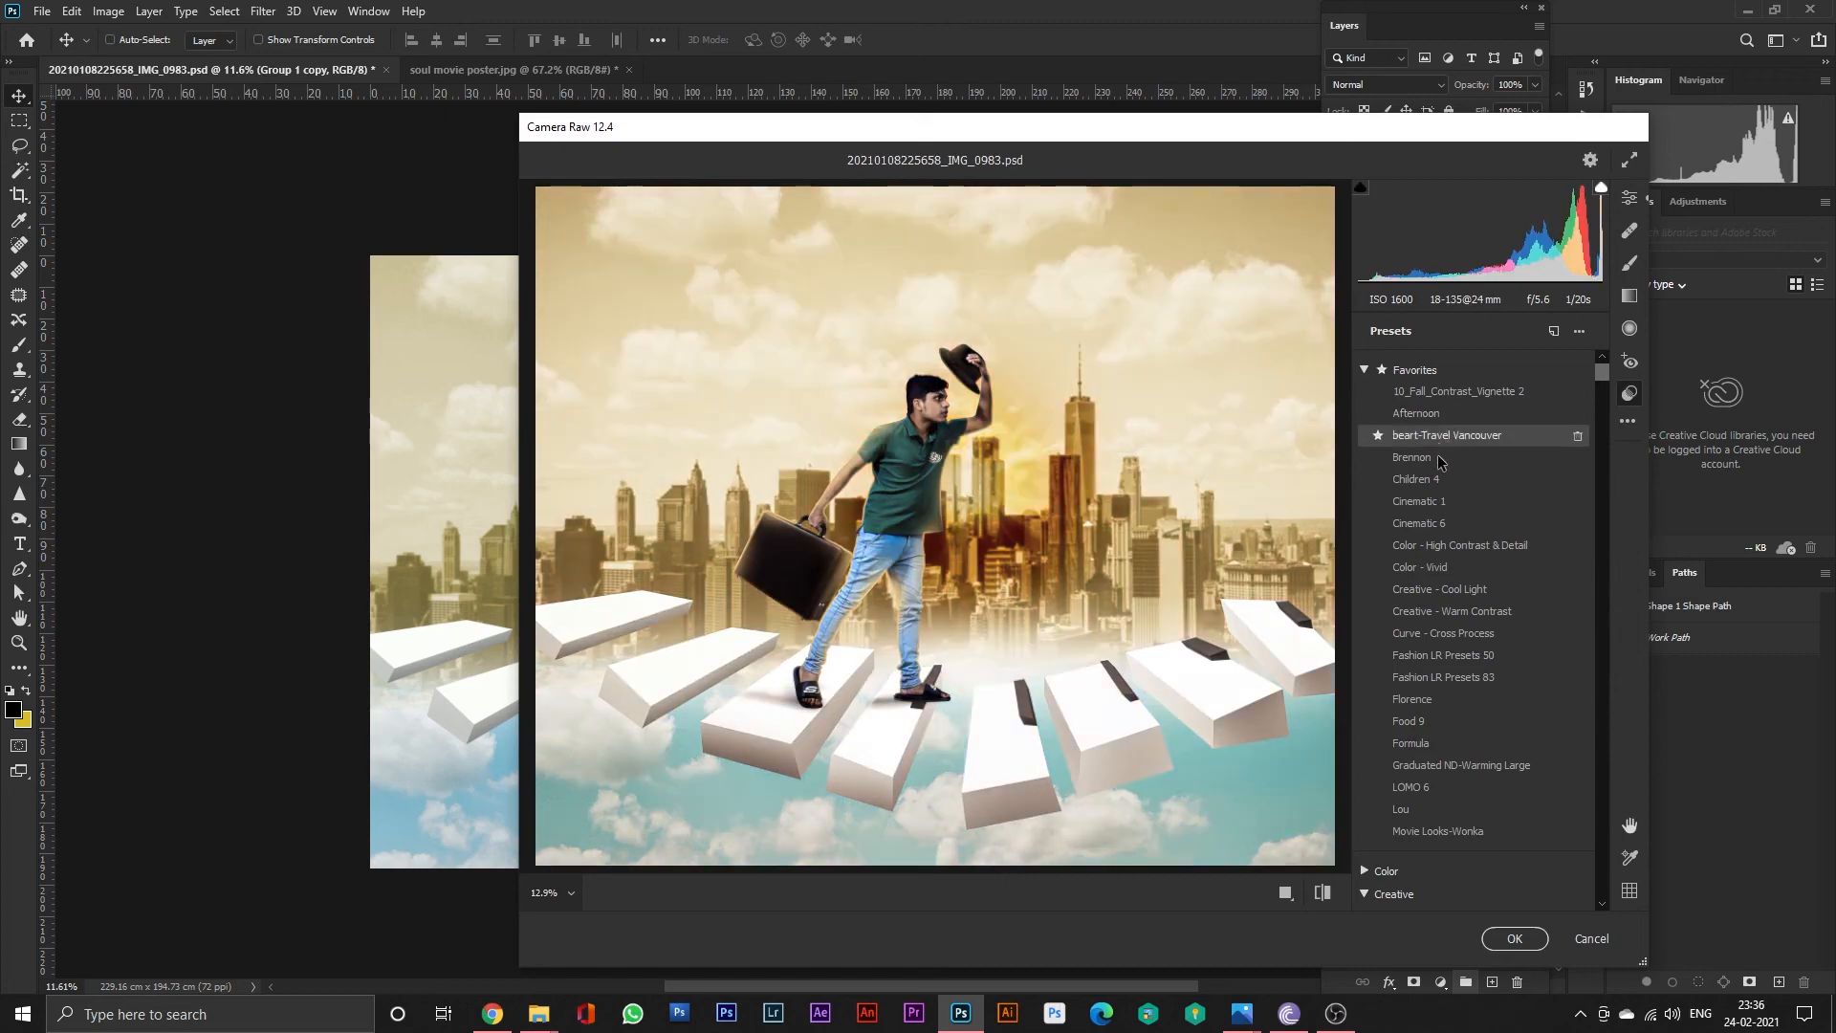
left_click(1441, 527)
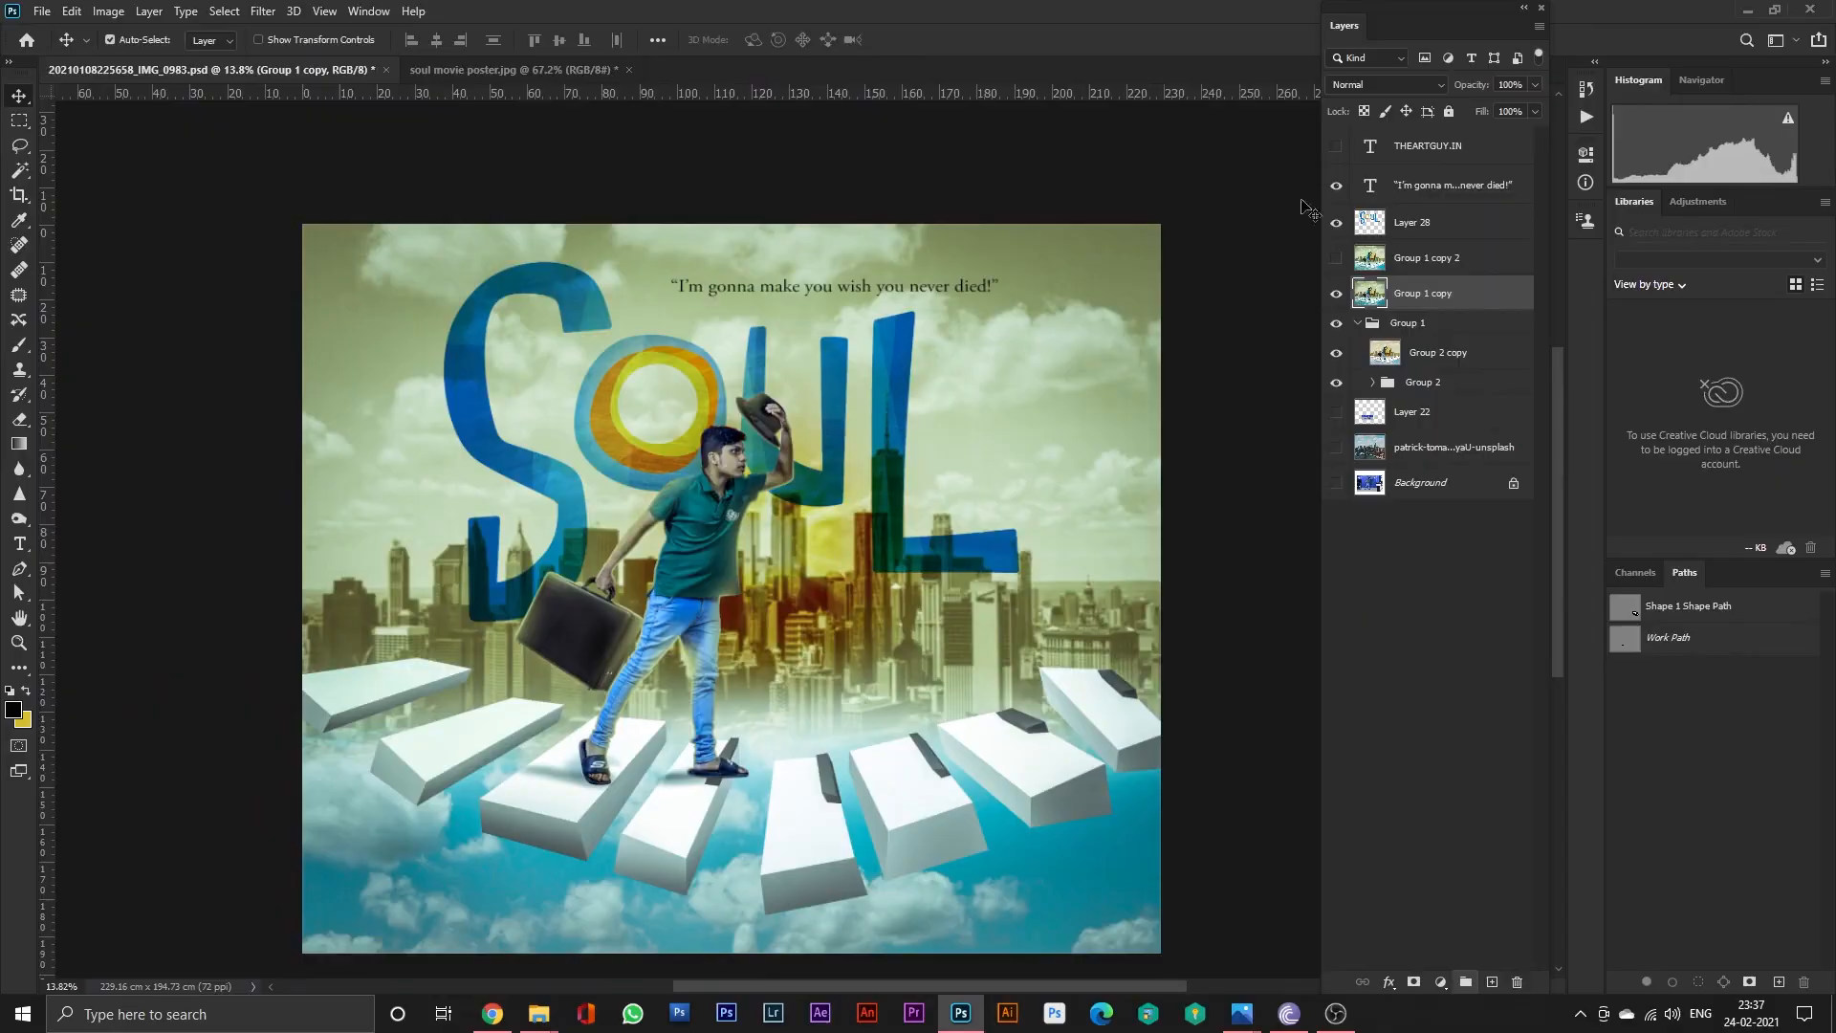
Show the Soul title, the quote text and the THEARTGUY.IN text layer above the composite.
left_click(1338, 147)
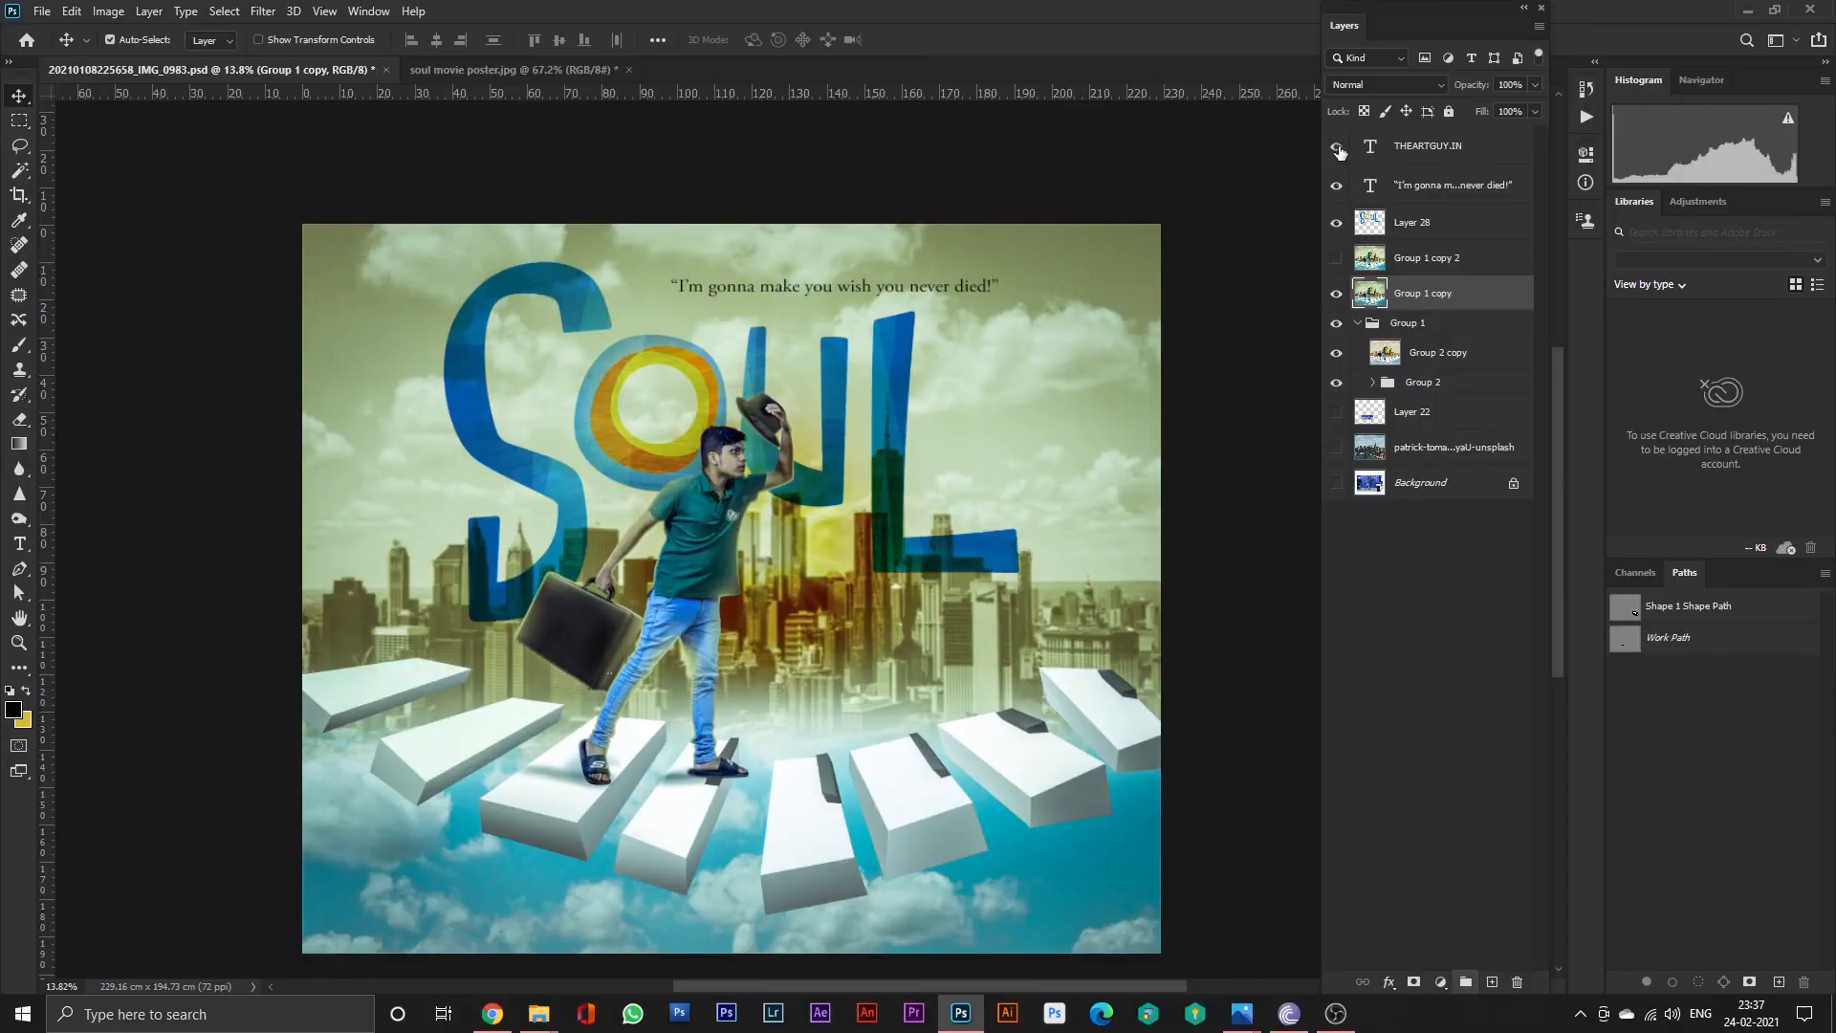